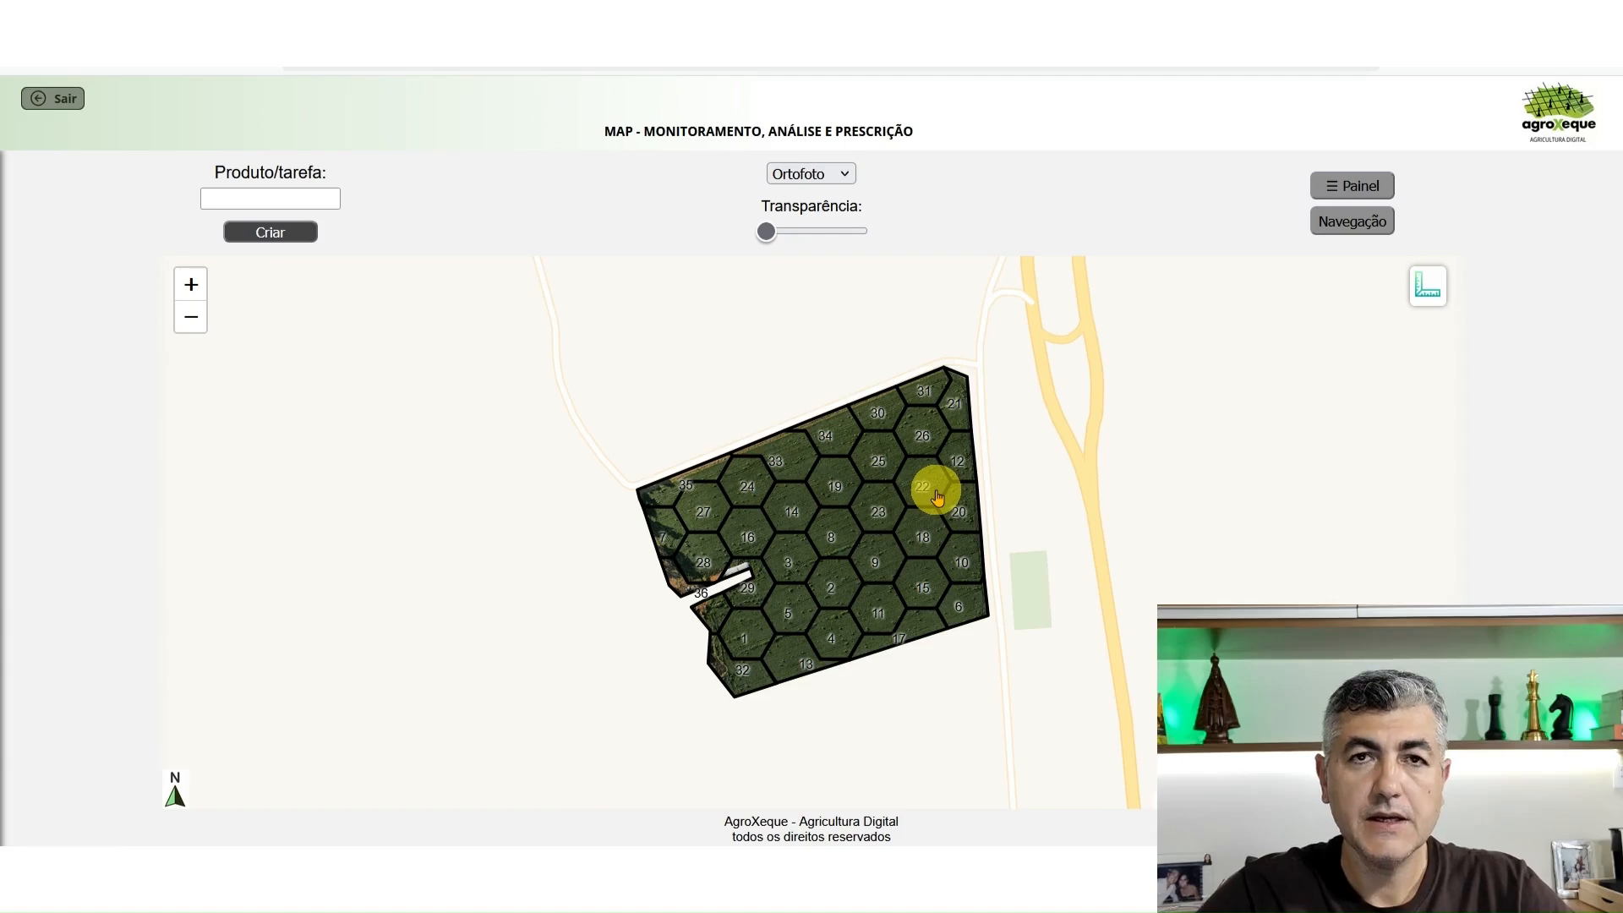
Raise the transparency to its maximum so the field's orthophoto shows without the hexagonal grid
scroll(935, 496, up, 2)
drag(906, 482, 932, 417)
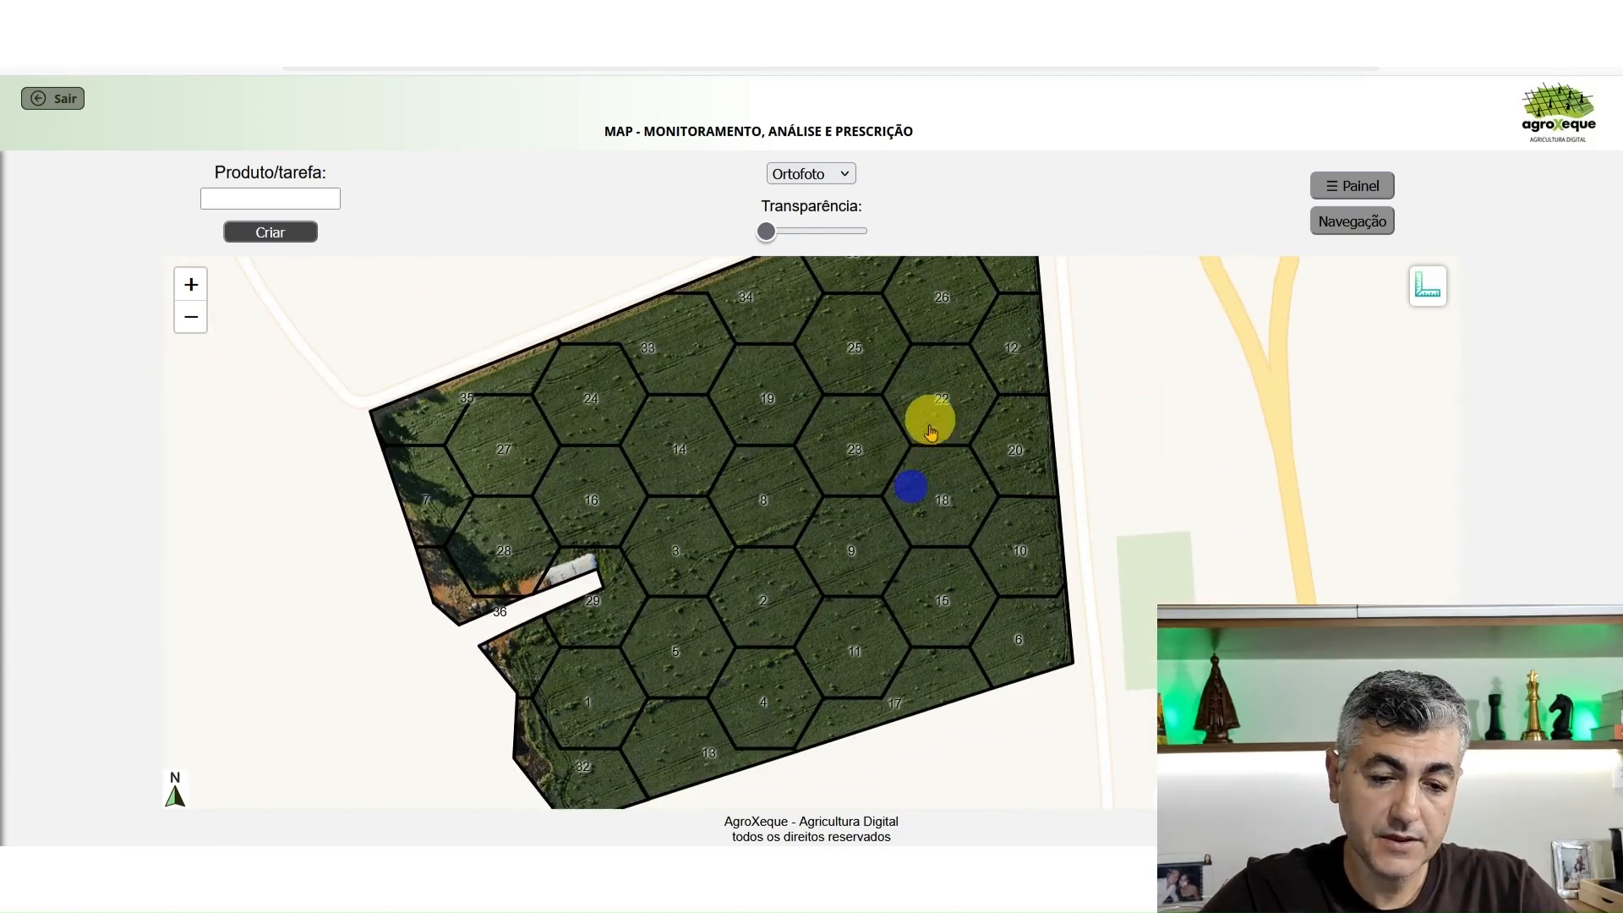
drag(764, 230, 861, 231)
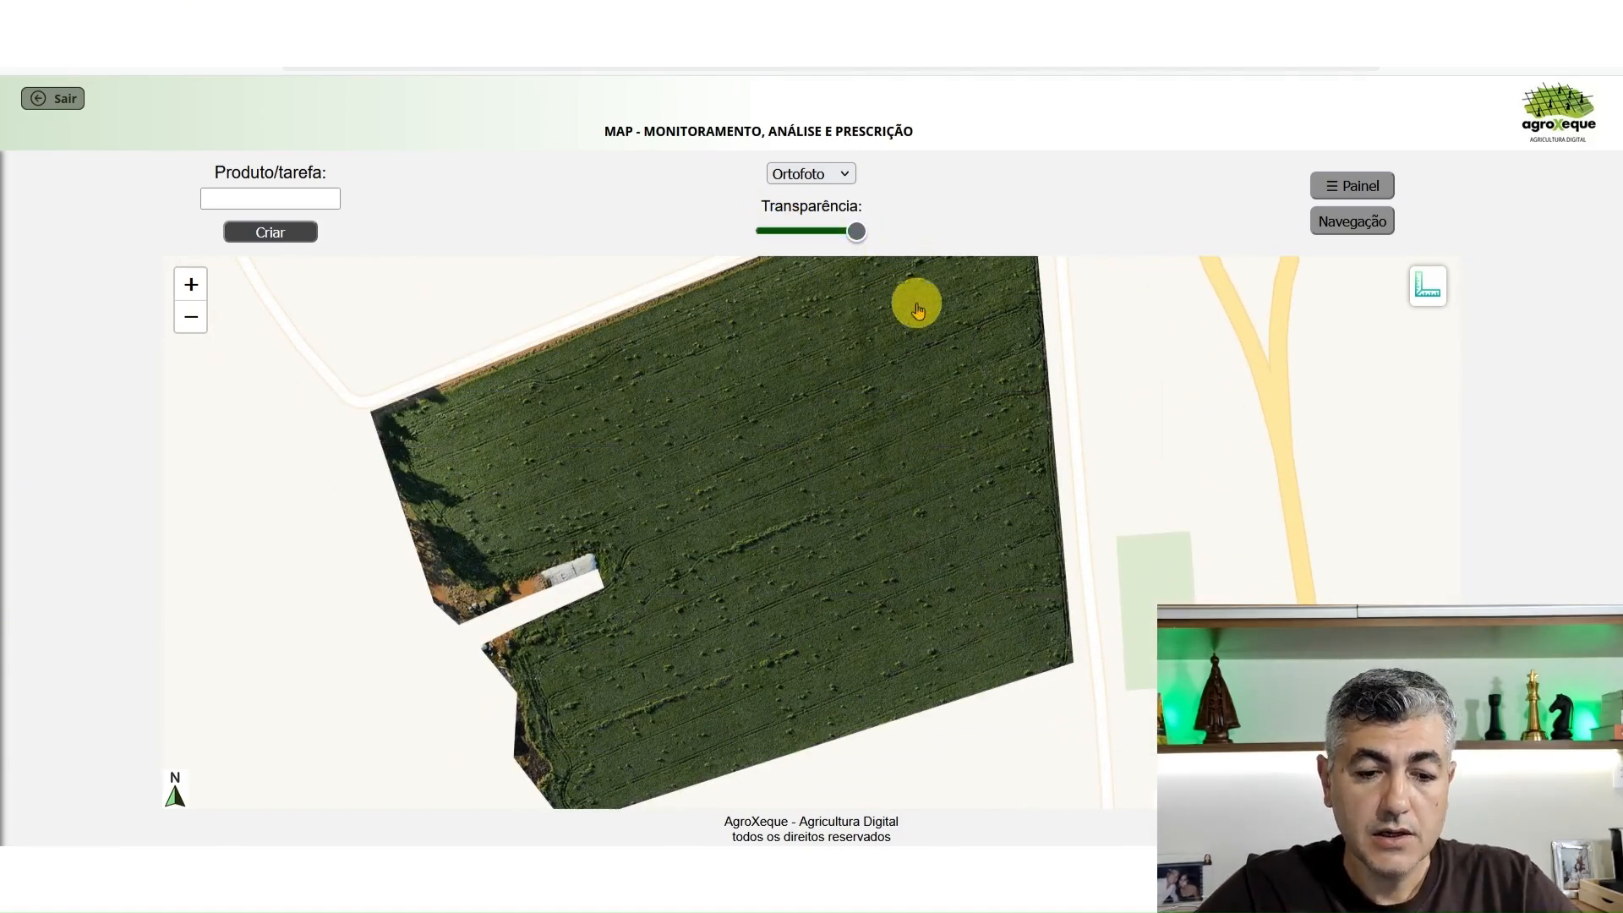
Examine the weed patches up close in the northern part of the field's orthophoto
drag(856, 472, 913, 543)
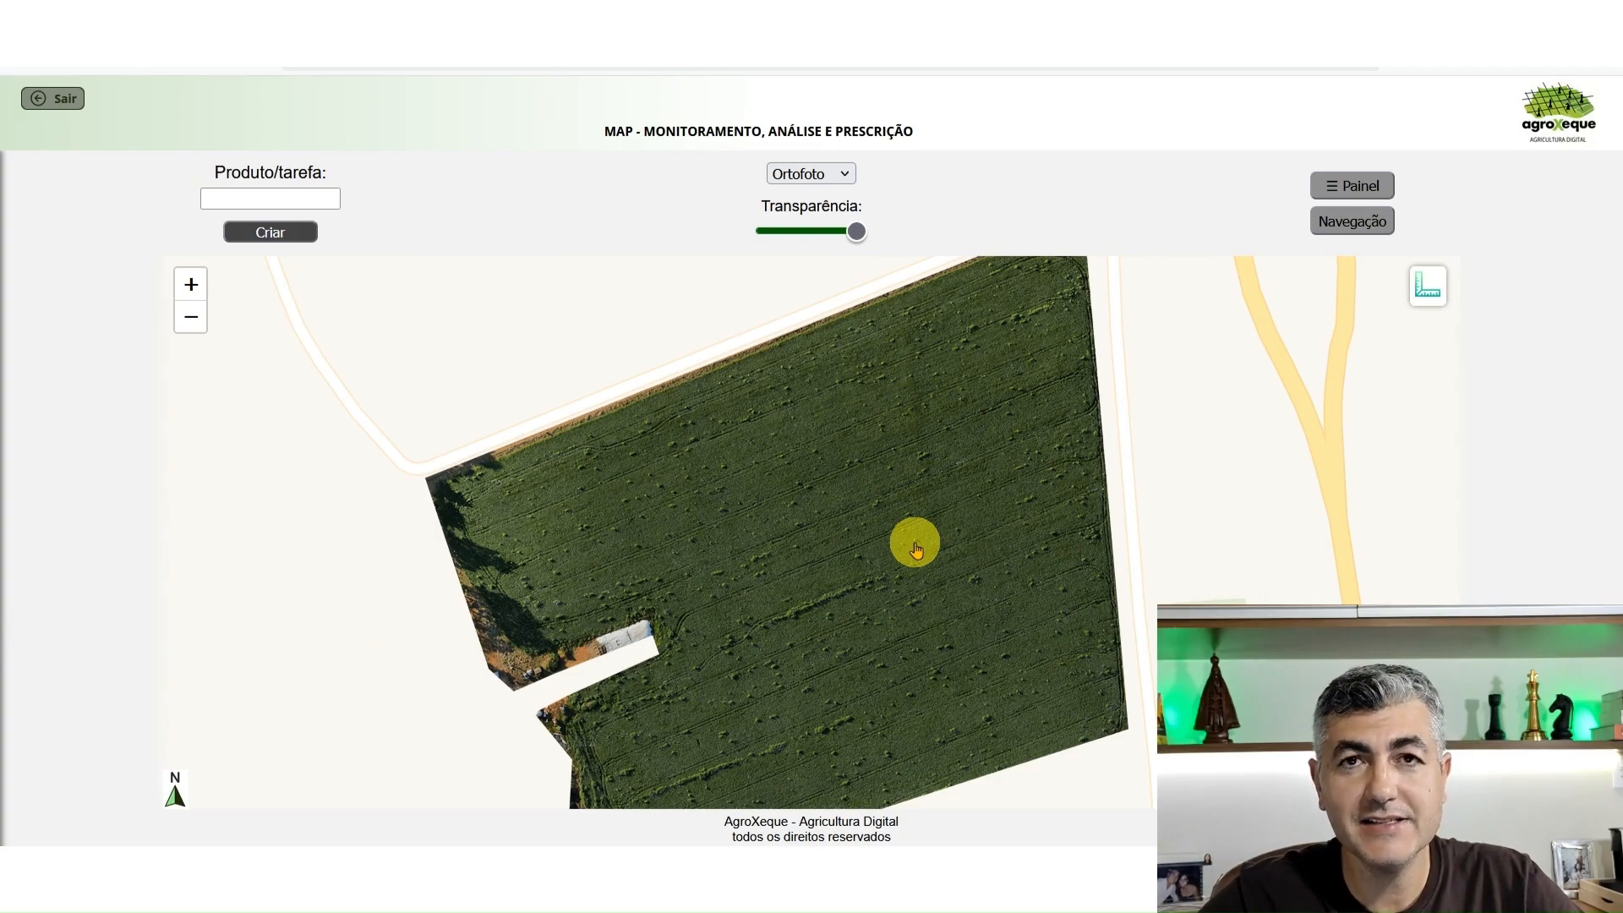
drag(885, 449, 905, 468)
double_click(905, 468)
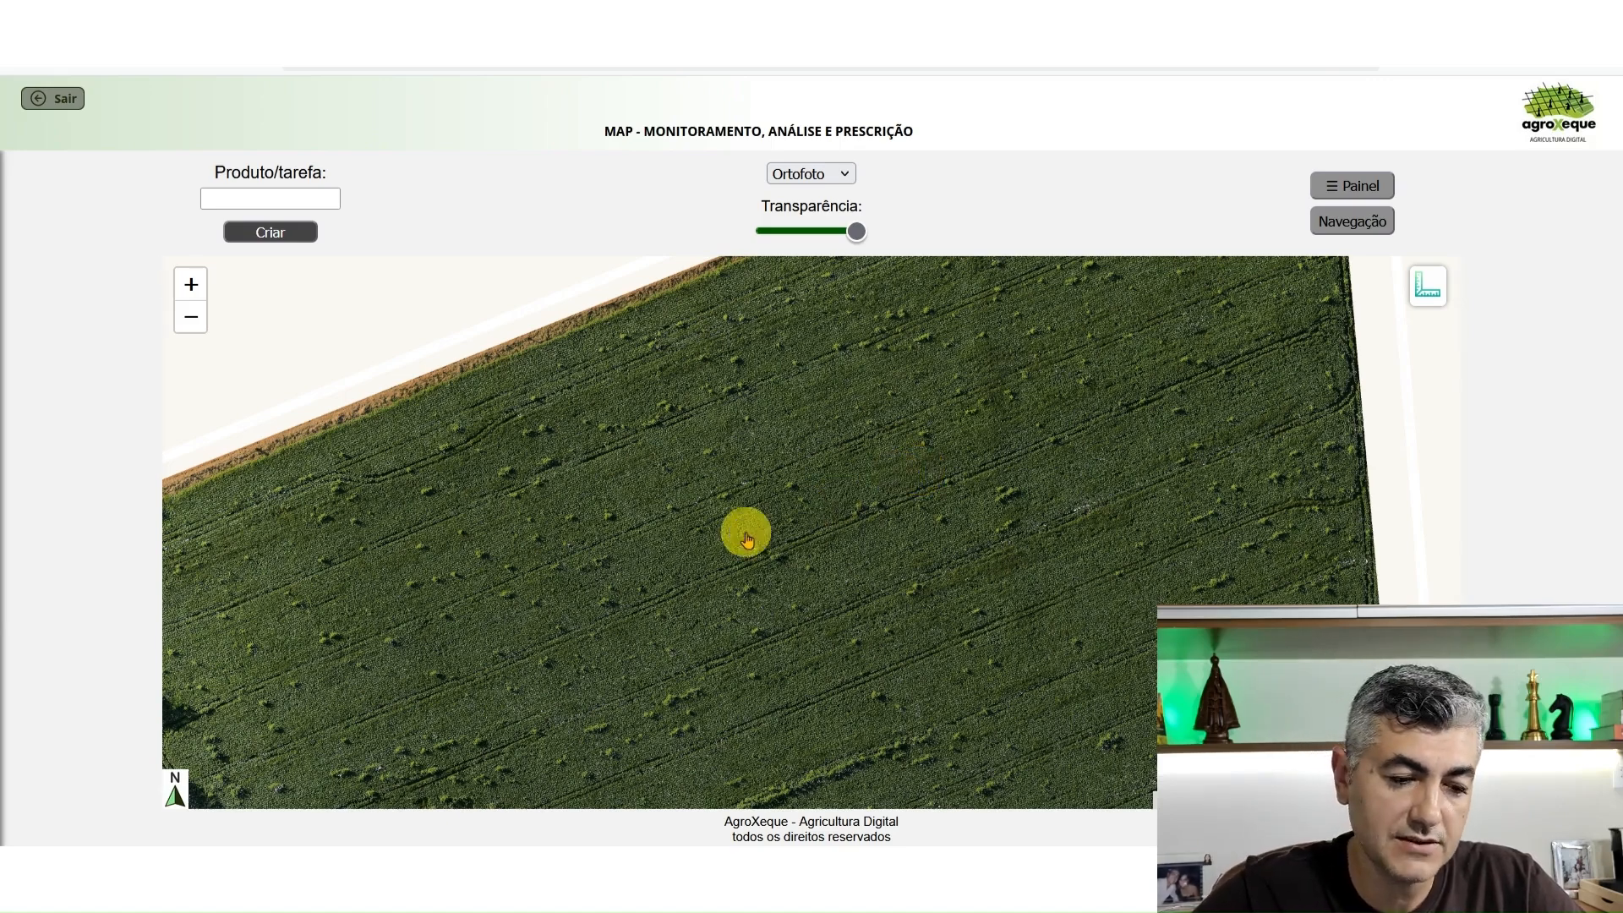
drag(745, 533, 959, 456)
mouse_move(967, 564)
mouse_down()
mouse_move(896, 435)
mouse_move(902, 591)
mouse_up()
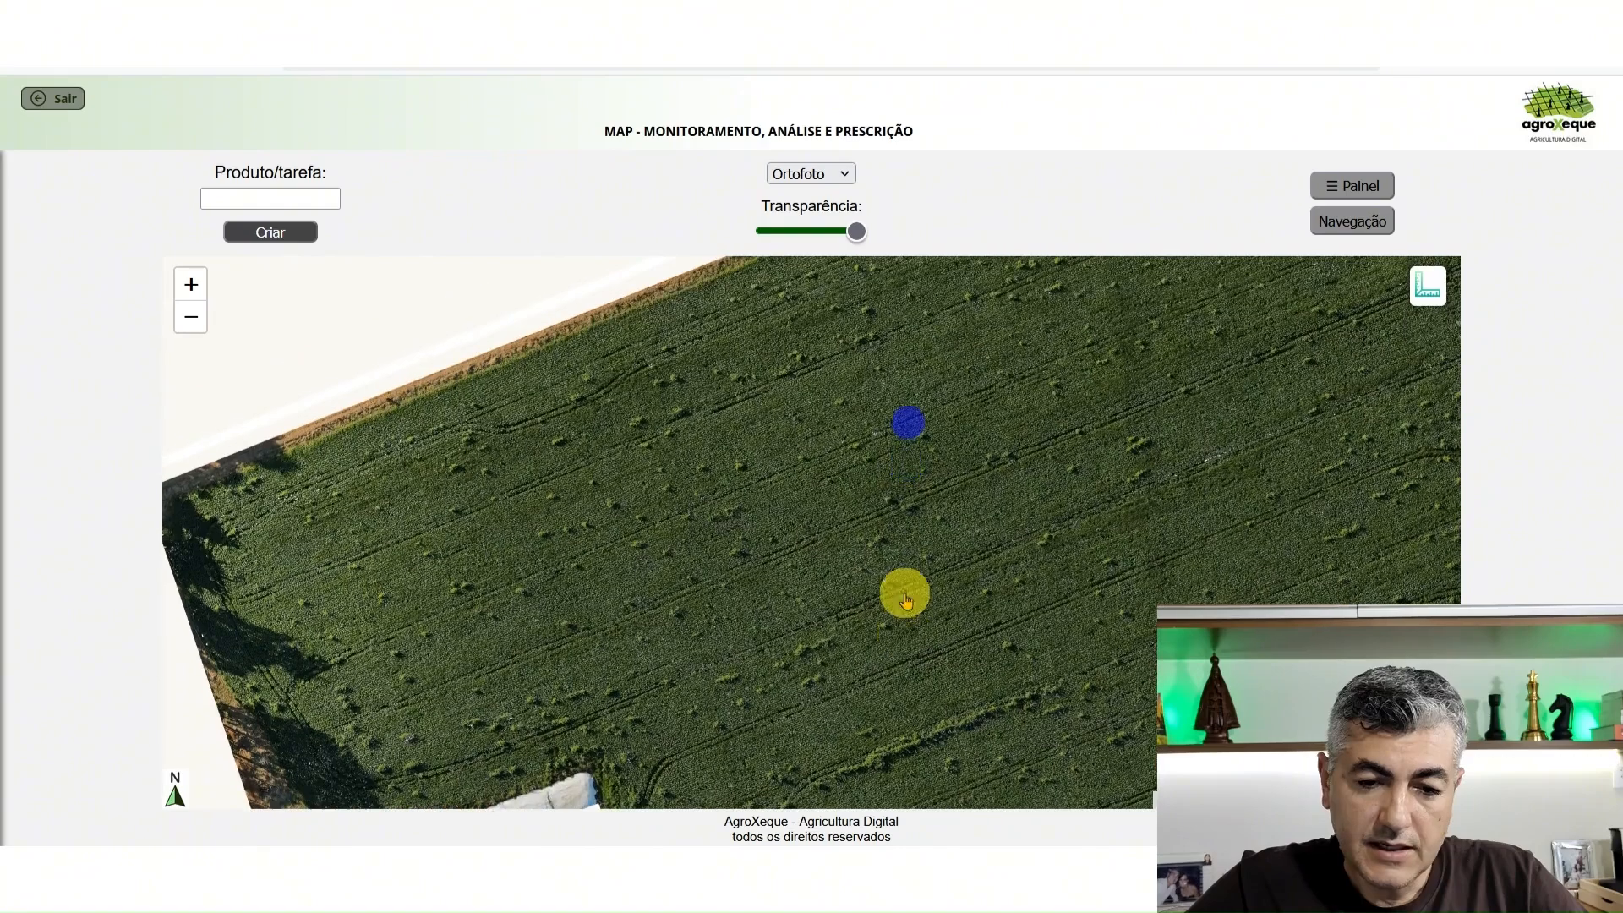
scroll(1069, 407, up, 1)
drag(1062, 412, 996, 540)
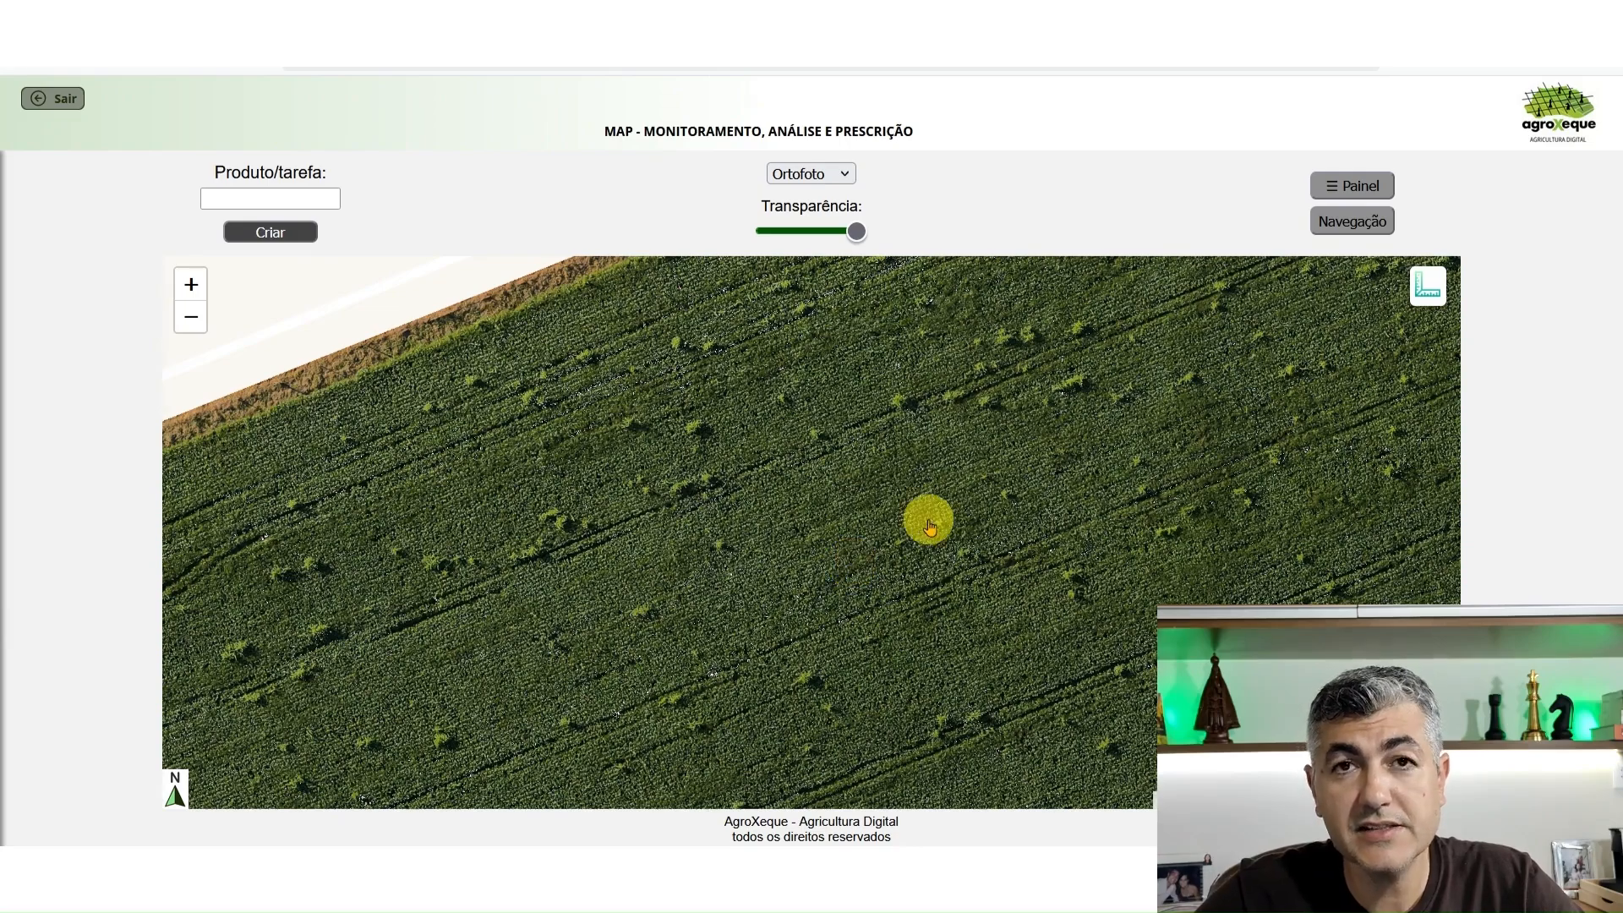
Survey how the weeds are distributed across the whole orthophoto, from the building area to the eastern edge
scroll(955, 515, down, 1)
drag(975, 536, 924, 392)
drag(996, 483, 1119, 339)
drag(1197, 542, 1064, 352)
drag(1101, 453, 1025, 369)
drag(772, 544, 591, 635)
drag(994, 475, 1080, 530)
drag(1123, 480, 1188, 590)
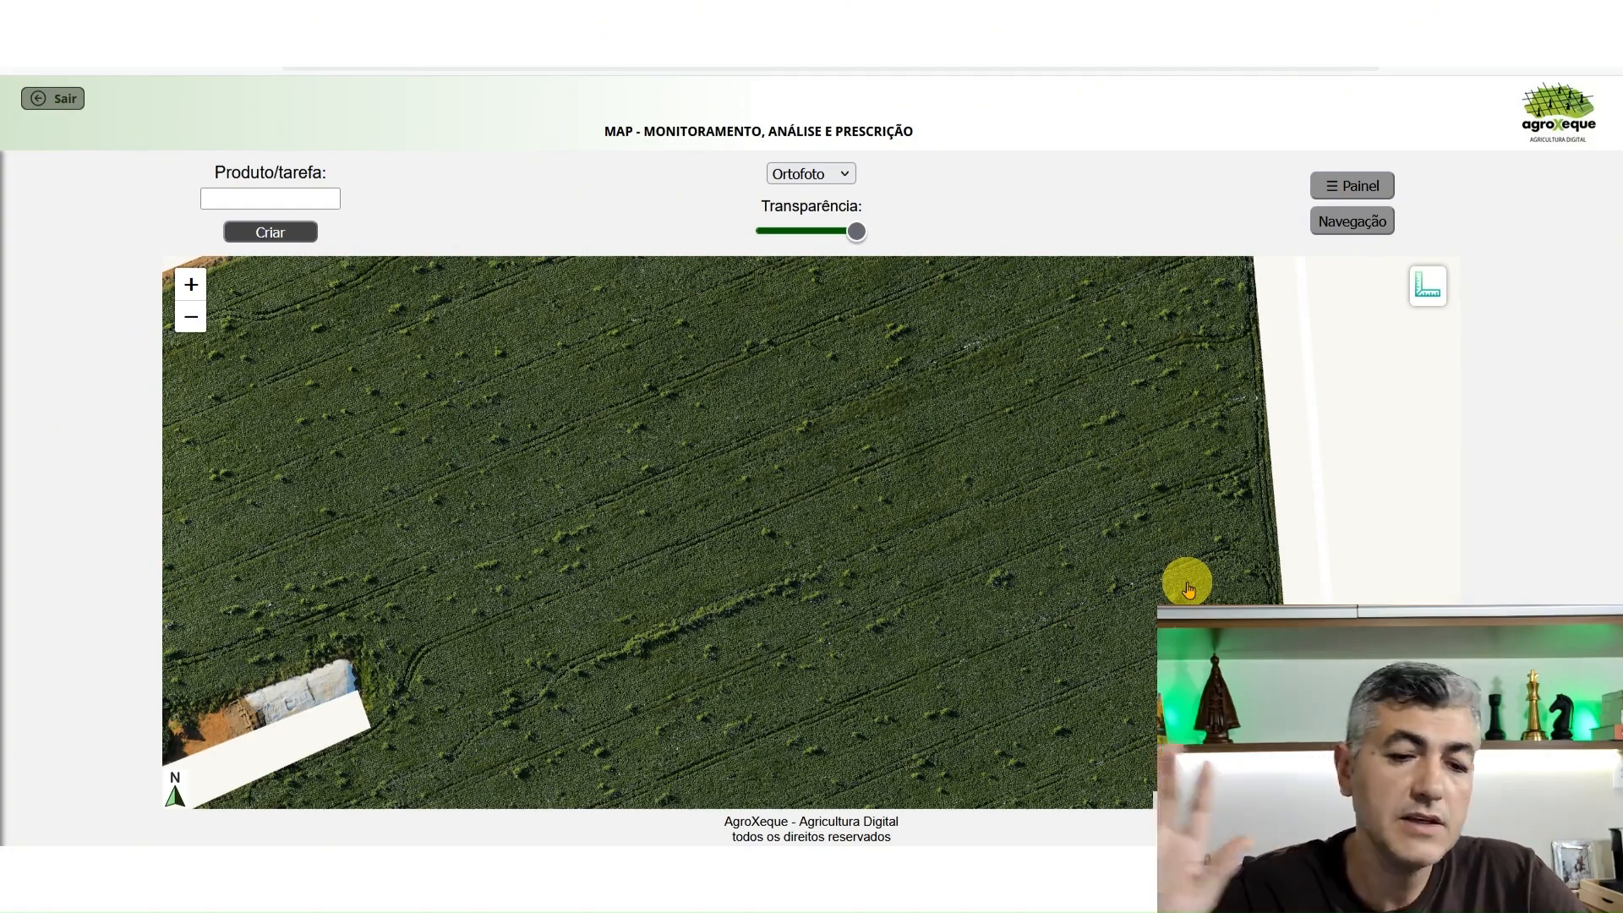
scroll(1151, 429, down, 1)
scroll(1151, 428, down, 1)
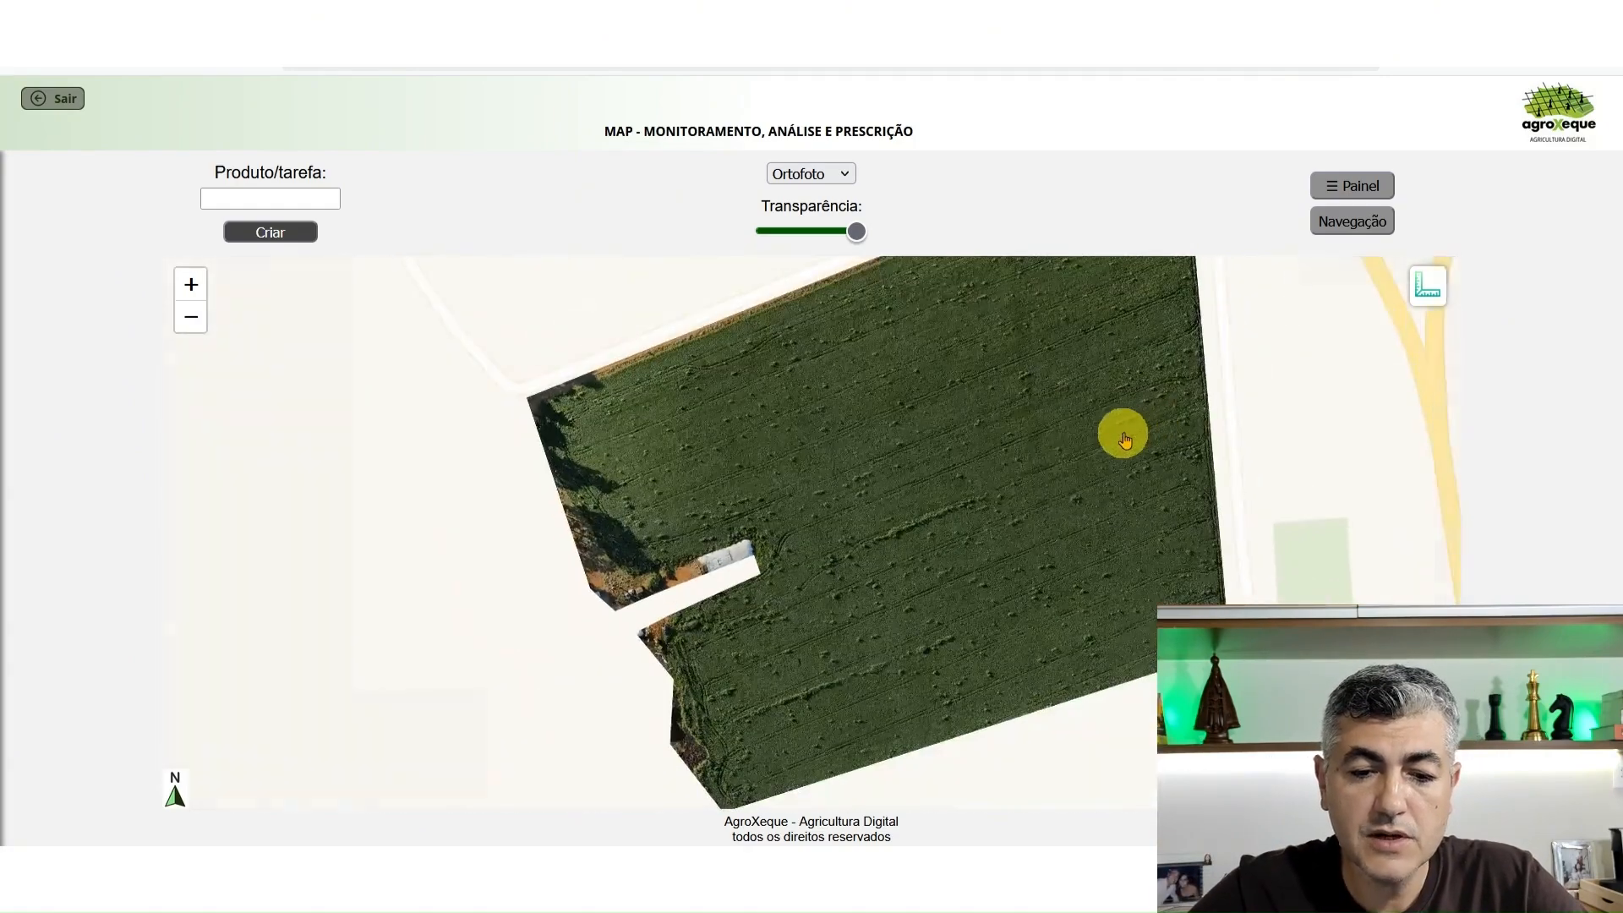
drag(1123, 434, 1087, 481)
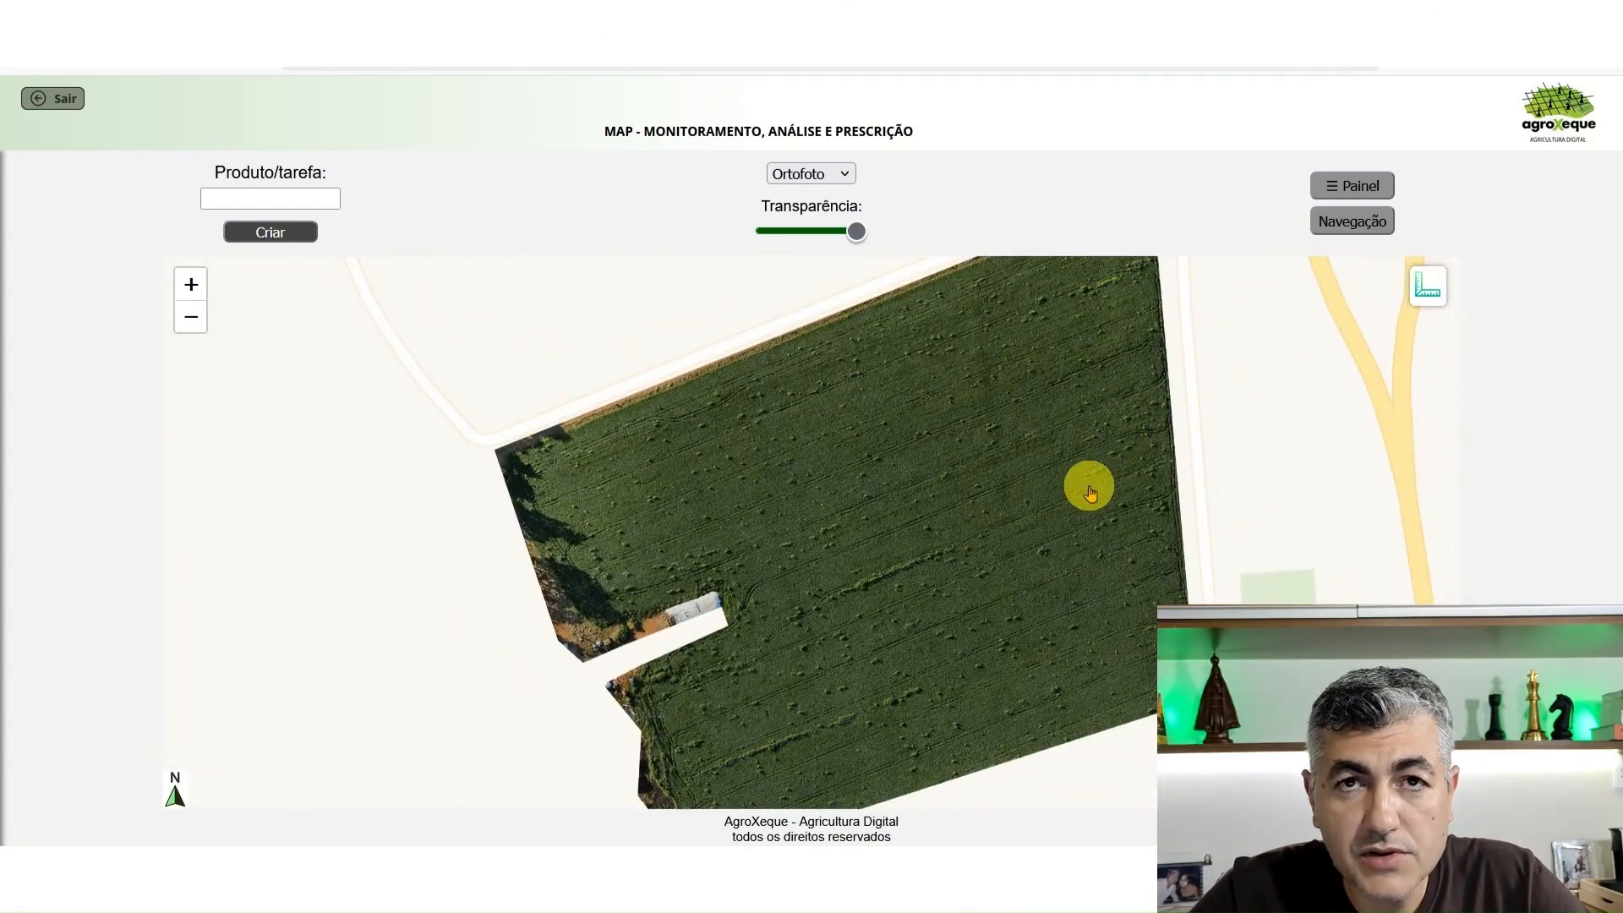
scroll(1003, 431, up, 3)
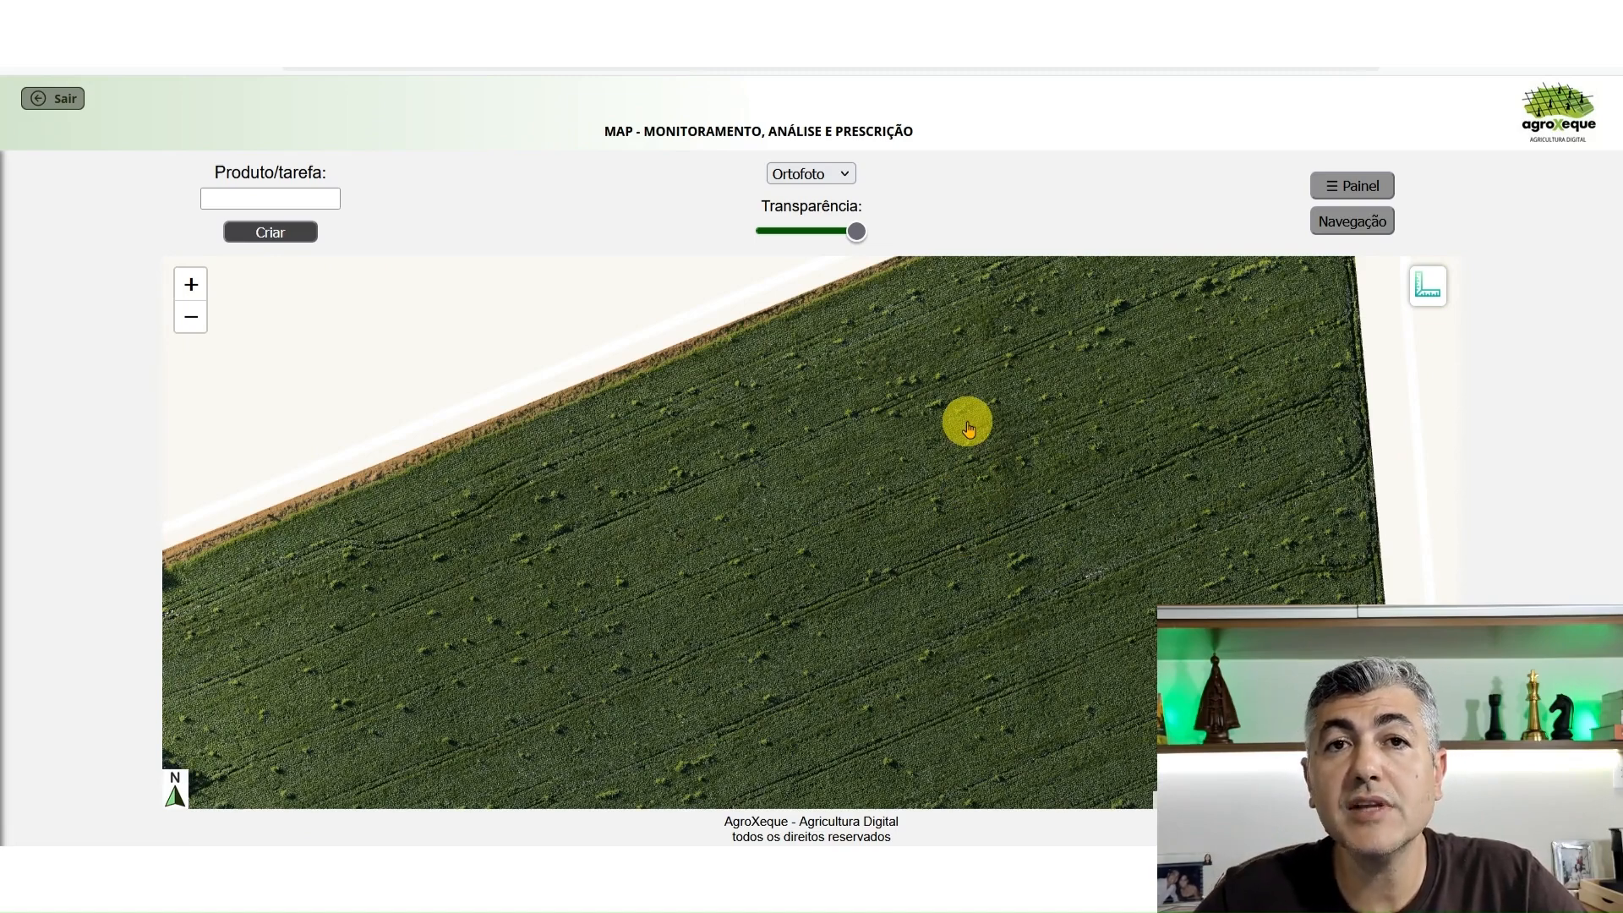
scroll(968, 427, down, 2)
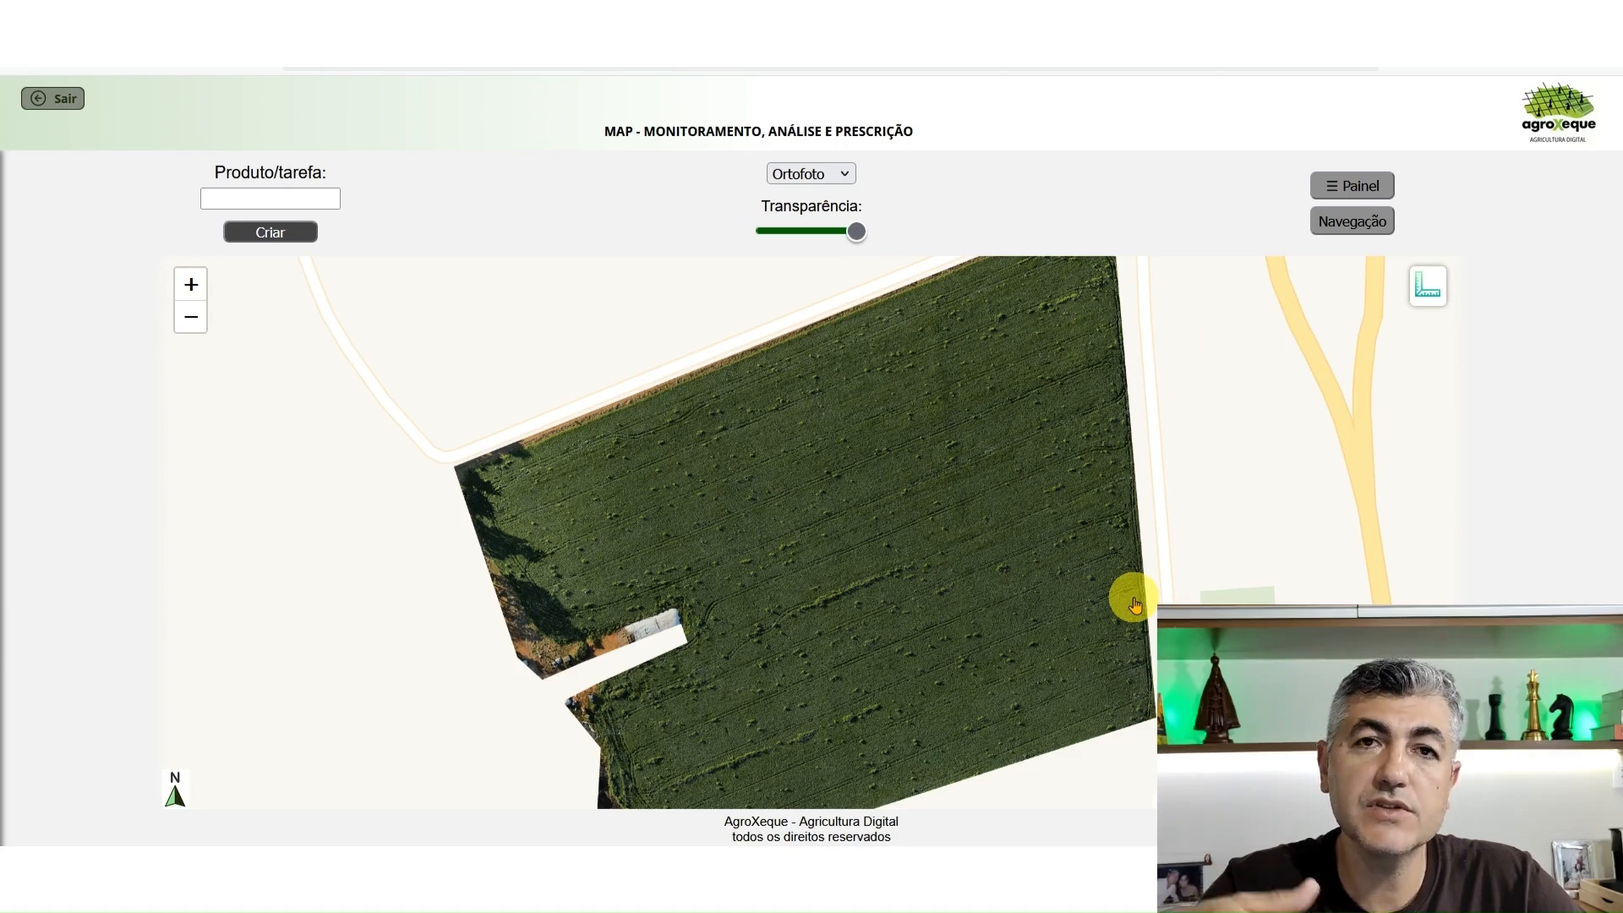
Switch the displayed map layer of the field from the orthophoto to the VARI index
click(815, 173)
click(800, 232)
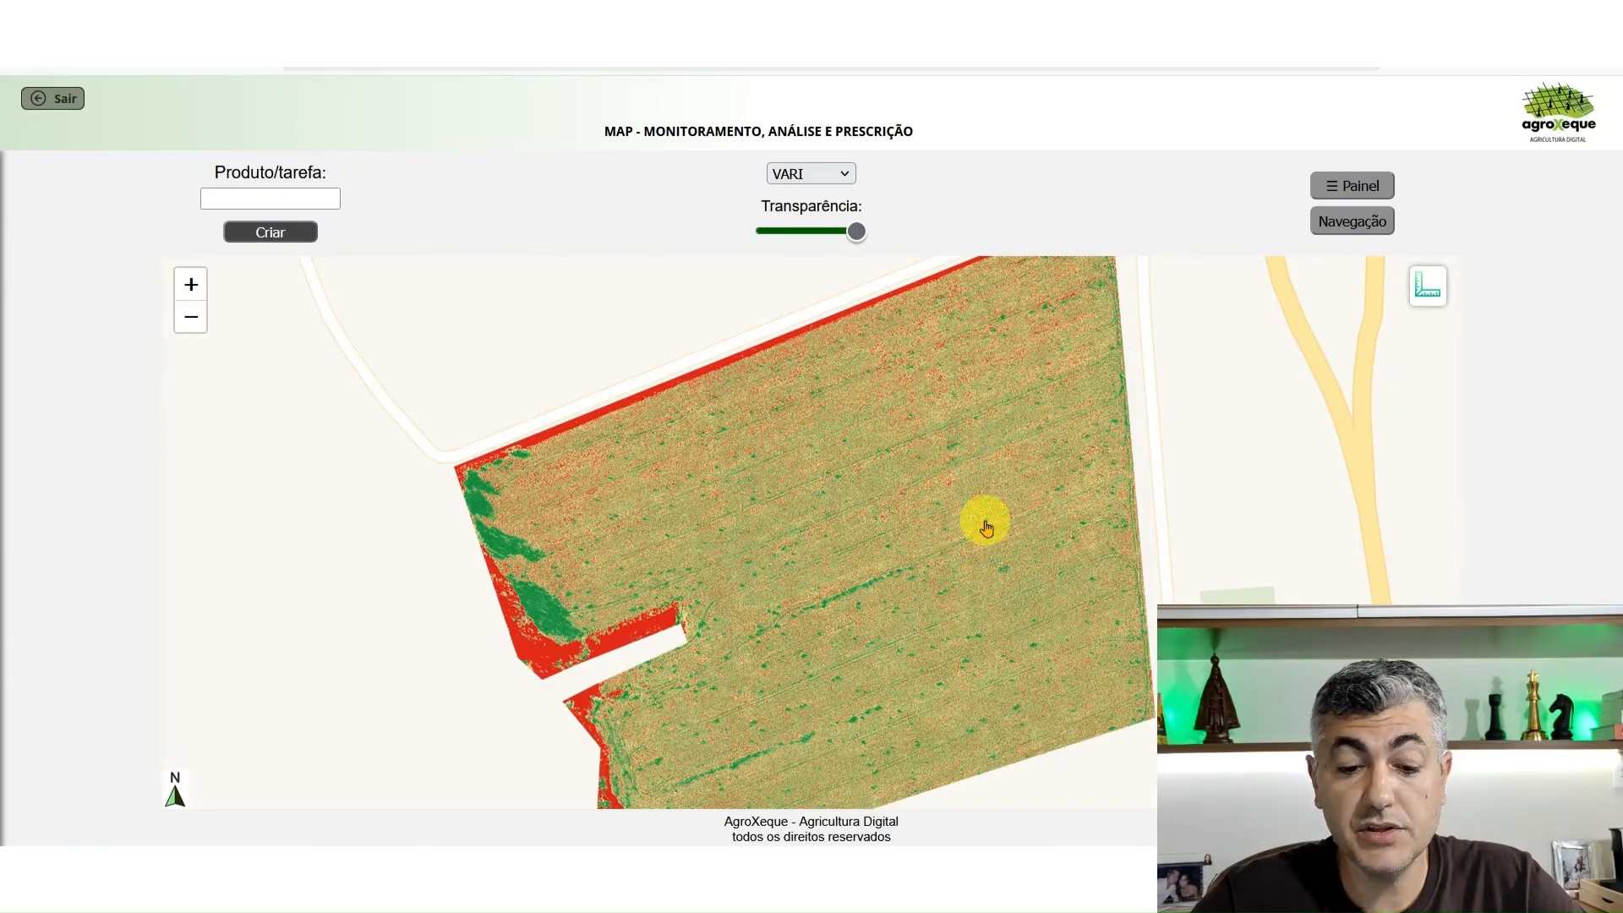
mouse_move(962, 510)
mouse_down()
mouse_move(942, 482)
mouse_move(971, 511)
mouse_up()
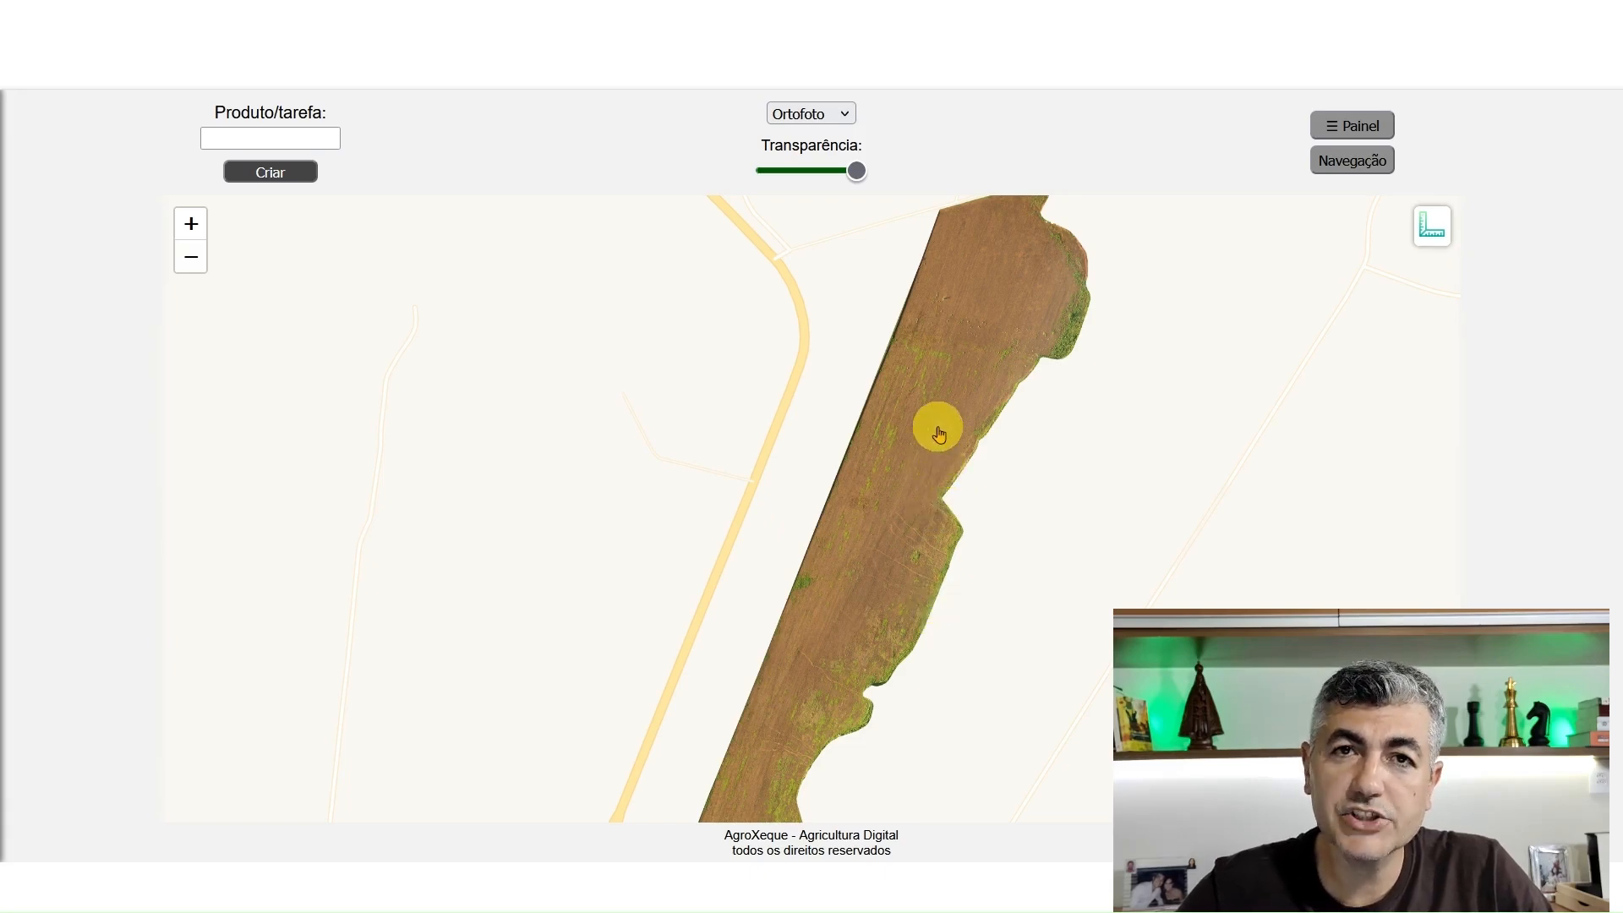
Examine the green weed patches along the long, narrow brown field in its orthophoto
scroll(936, 428, up, 1)
drag(941, 406, 917, 464)
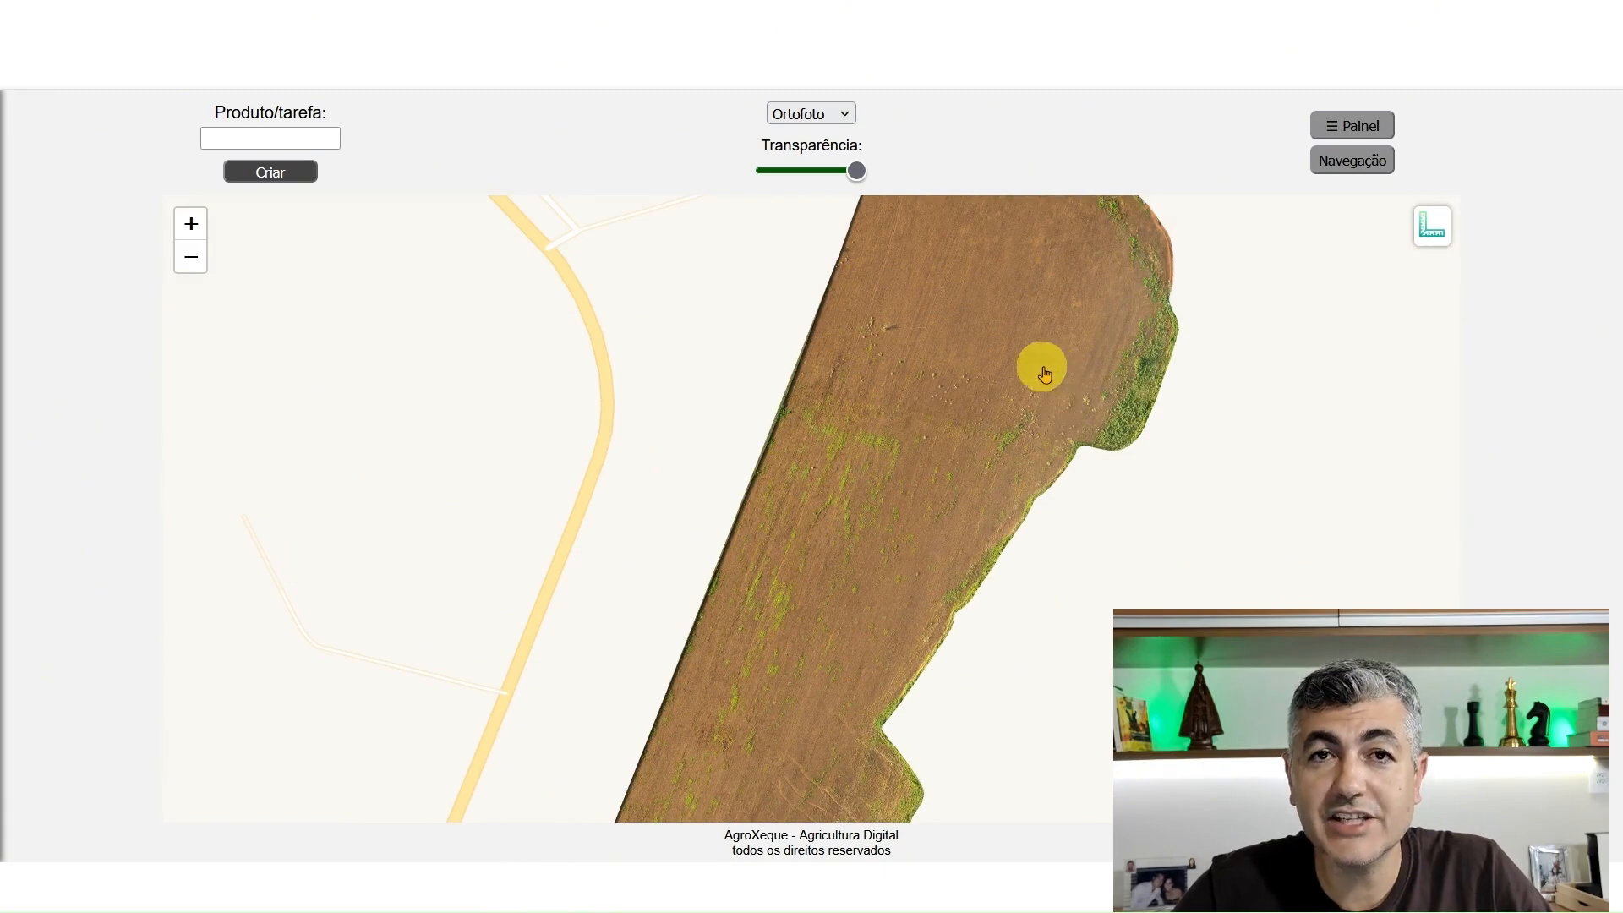
drag(950, 461, 1000, 340)
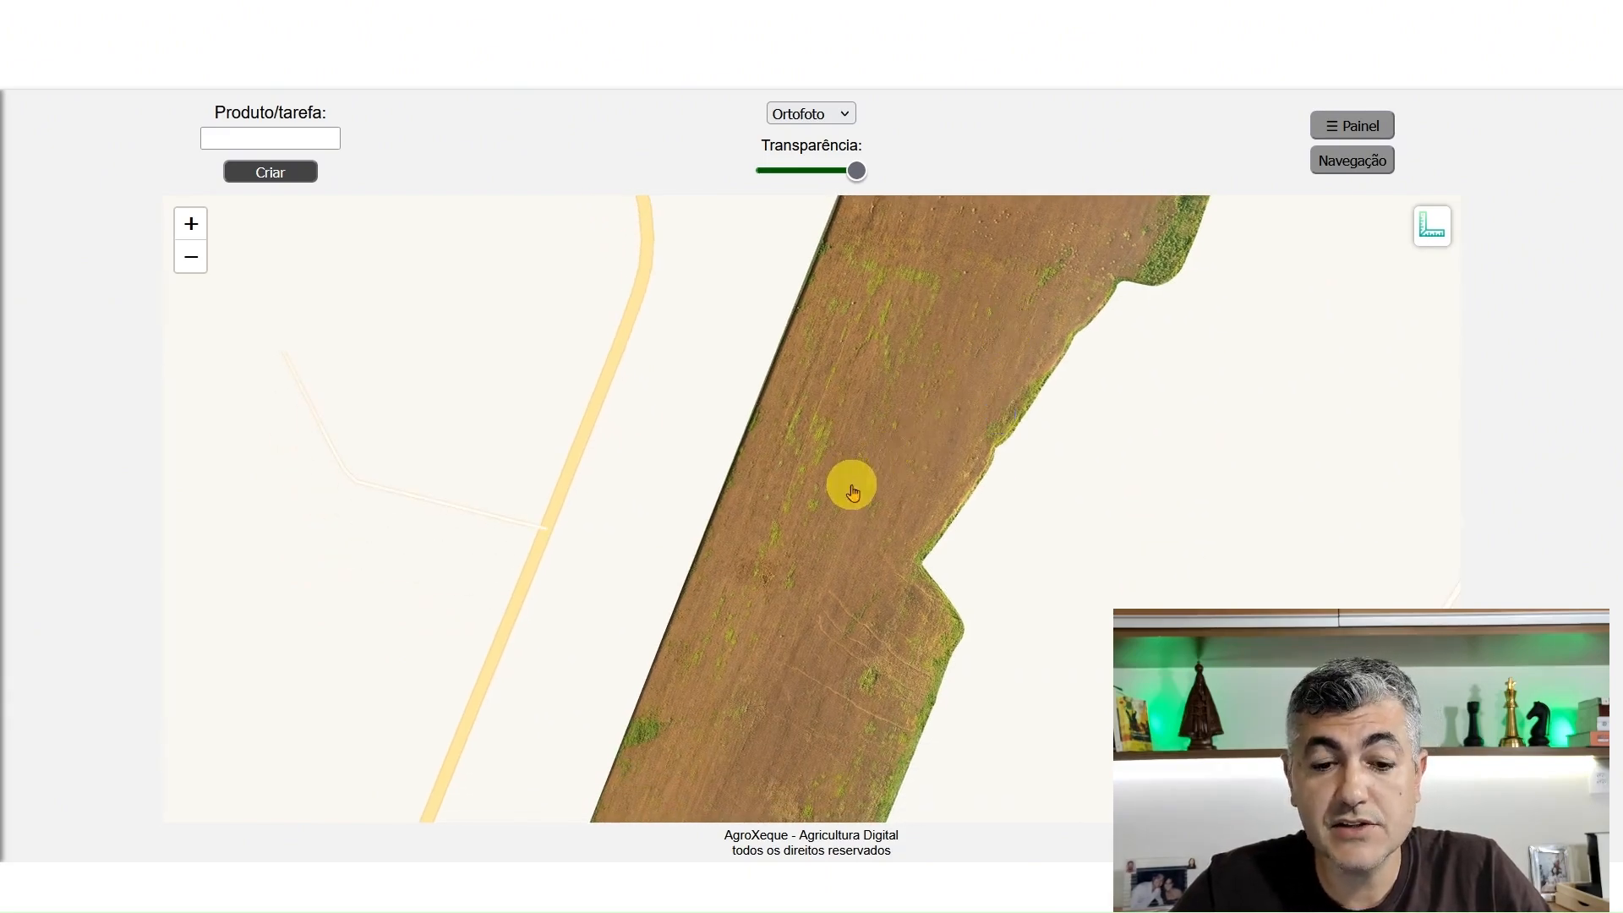
drag(859, 512, 892, 460)
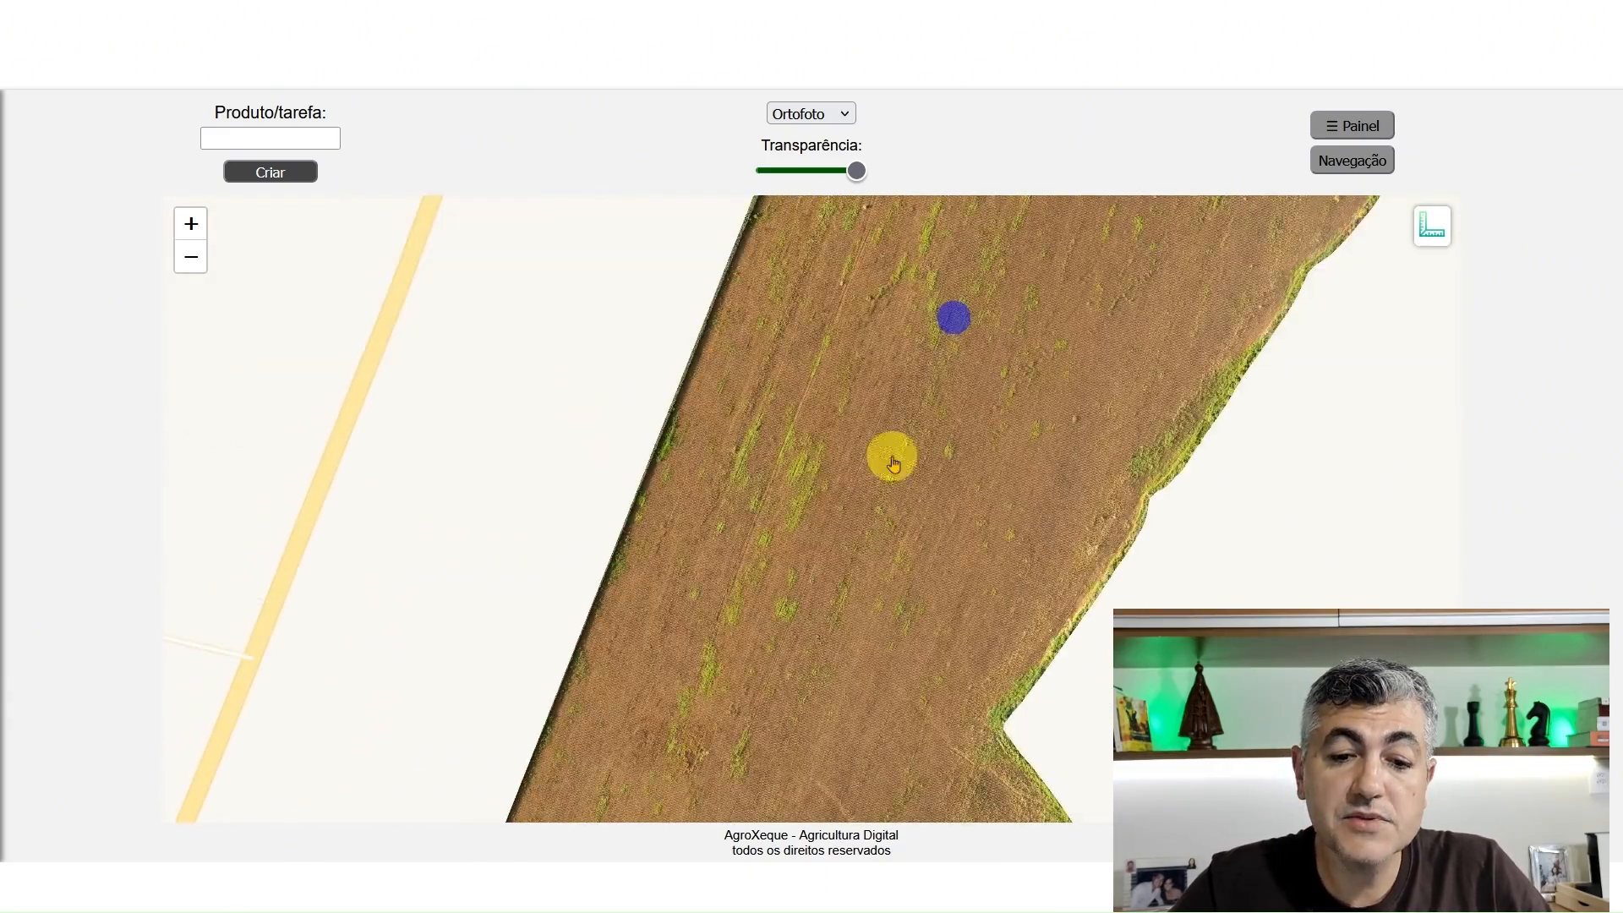
drag(1043, 373, 978, 504)
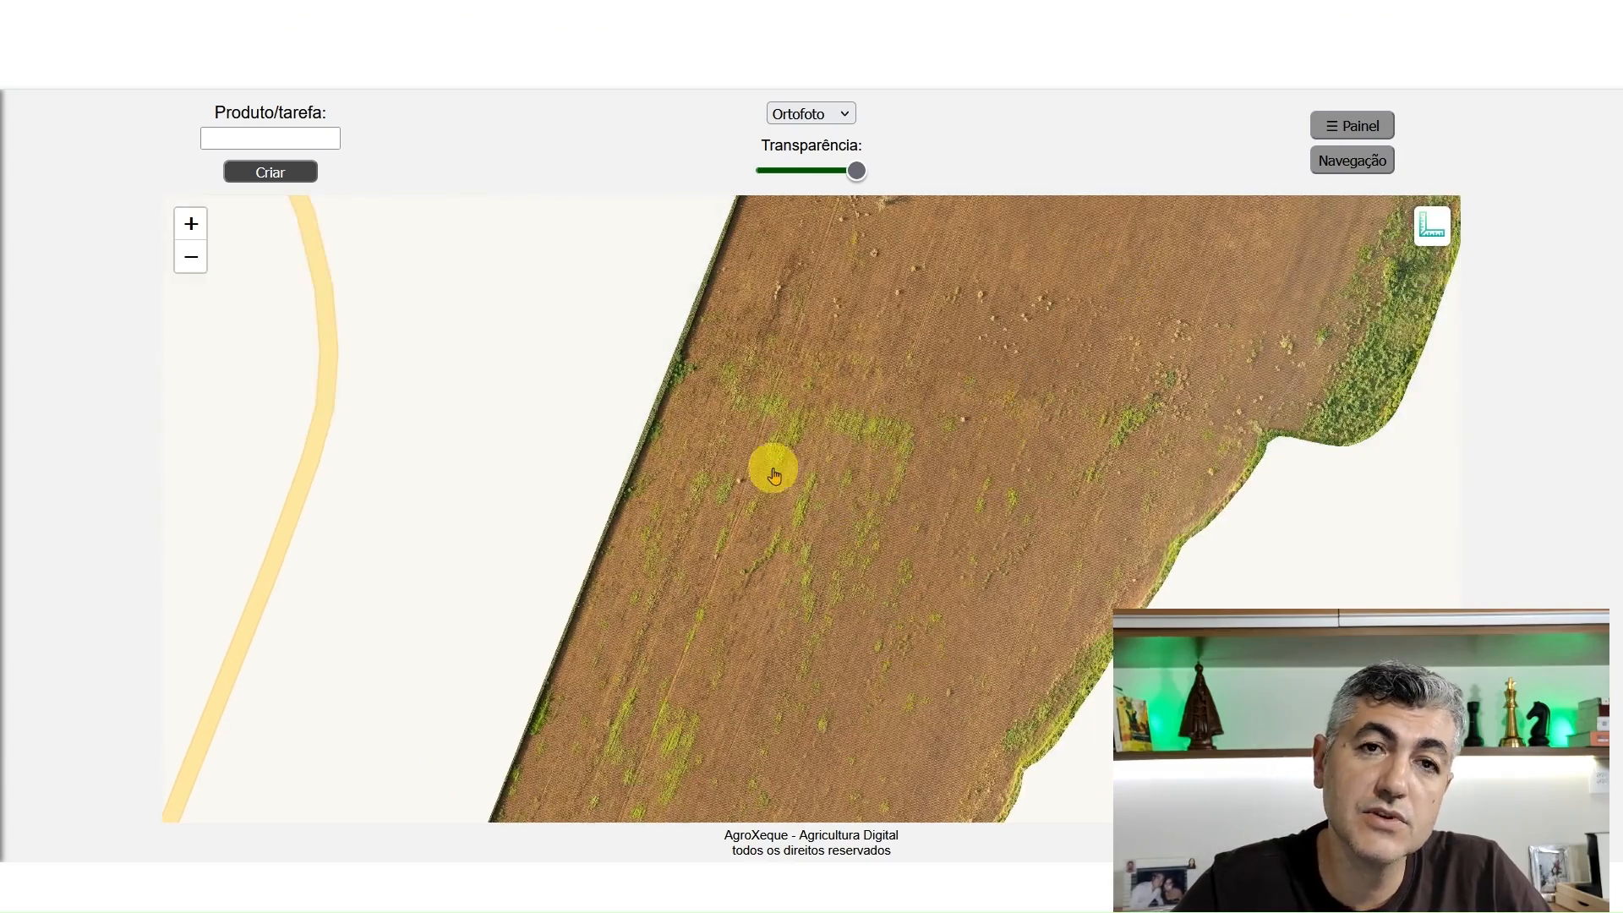
drag(1038, 516, 998, 461)
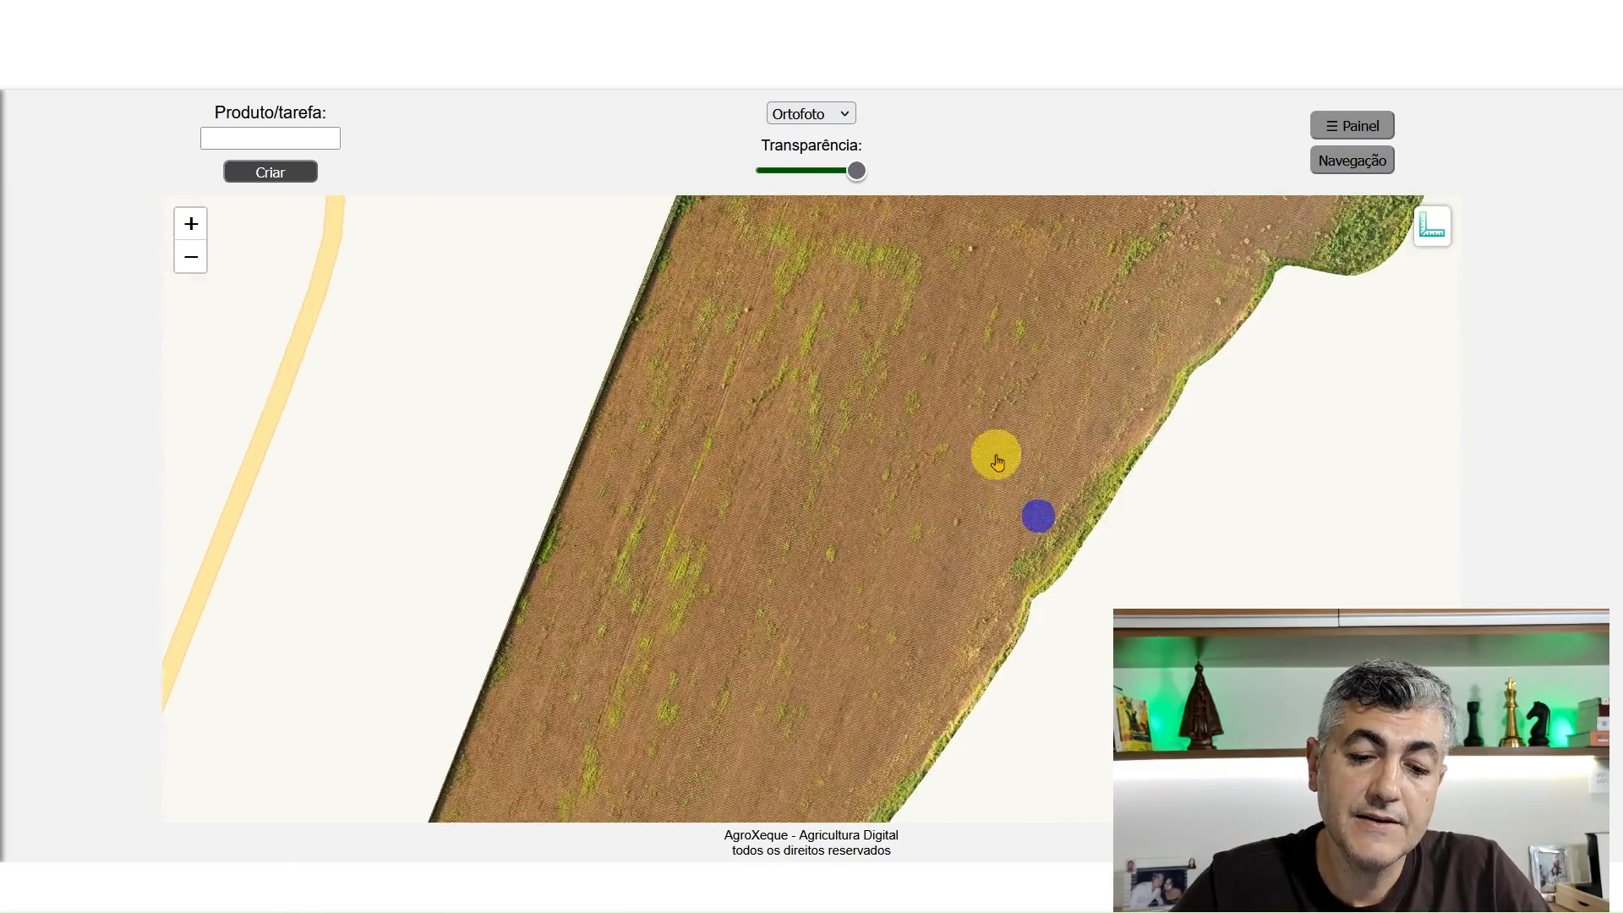
scroll(998, 461, down, 1)
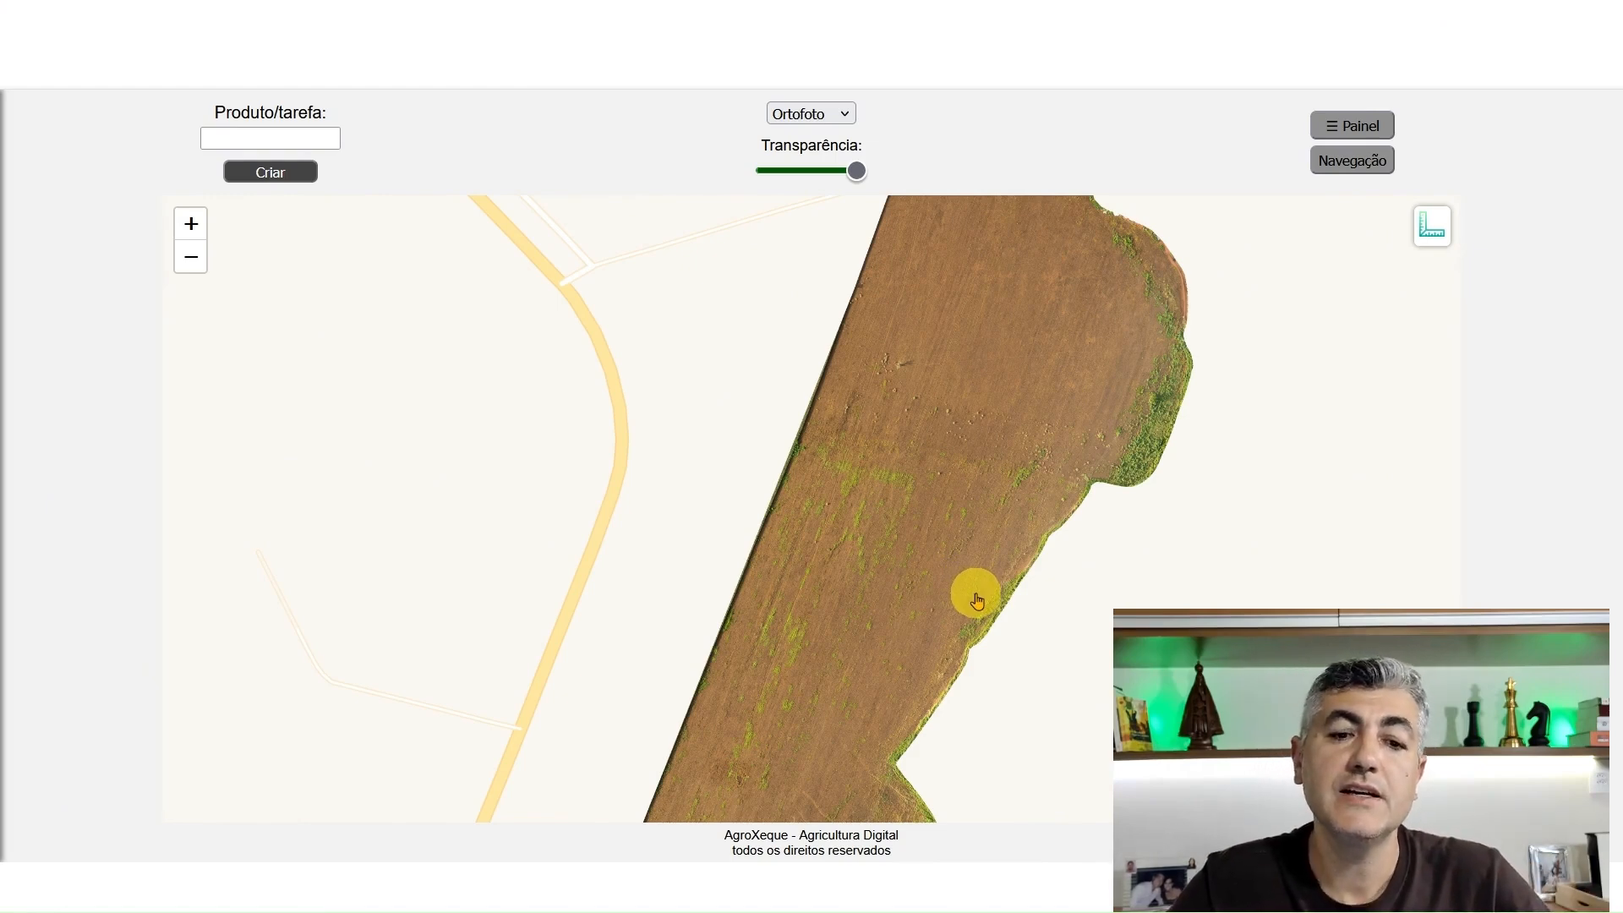
drag(924, 535, 931, 456)
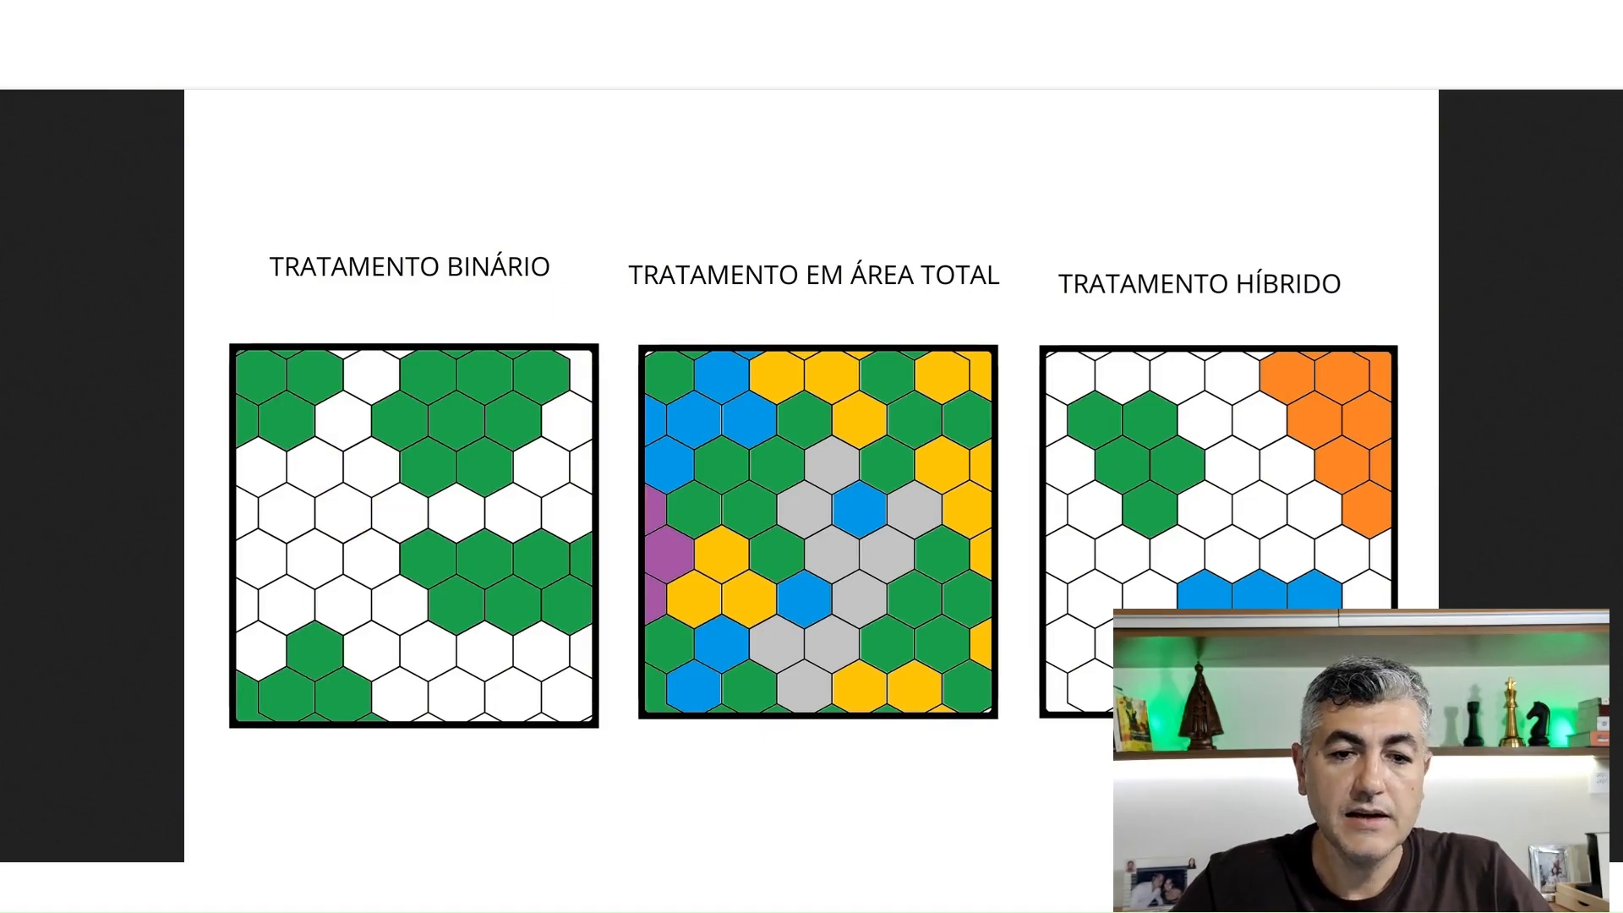
Compare the field's orthophoto with the diagrams of binary, total-area and hybrid treatment
click(778, 16)
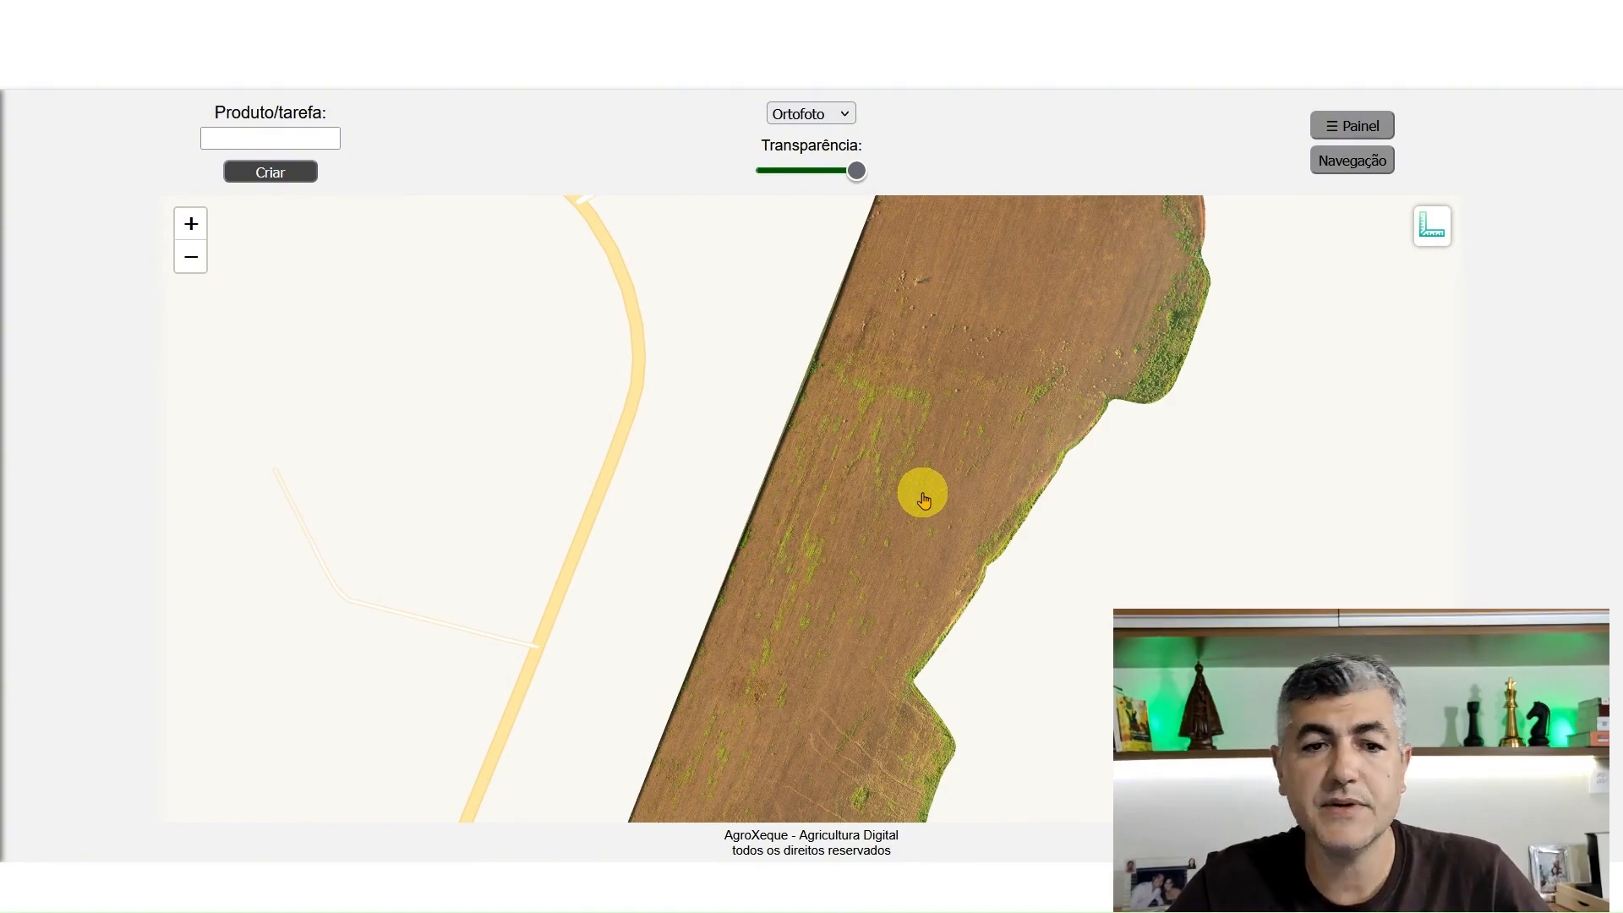
click(389, 15)
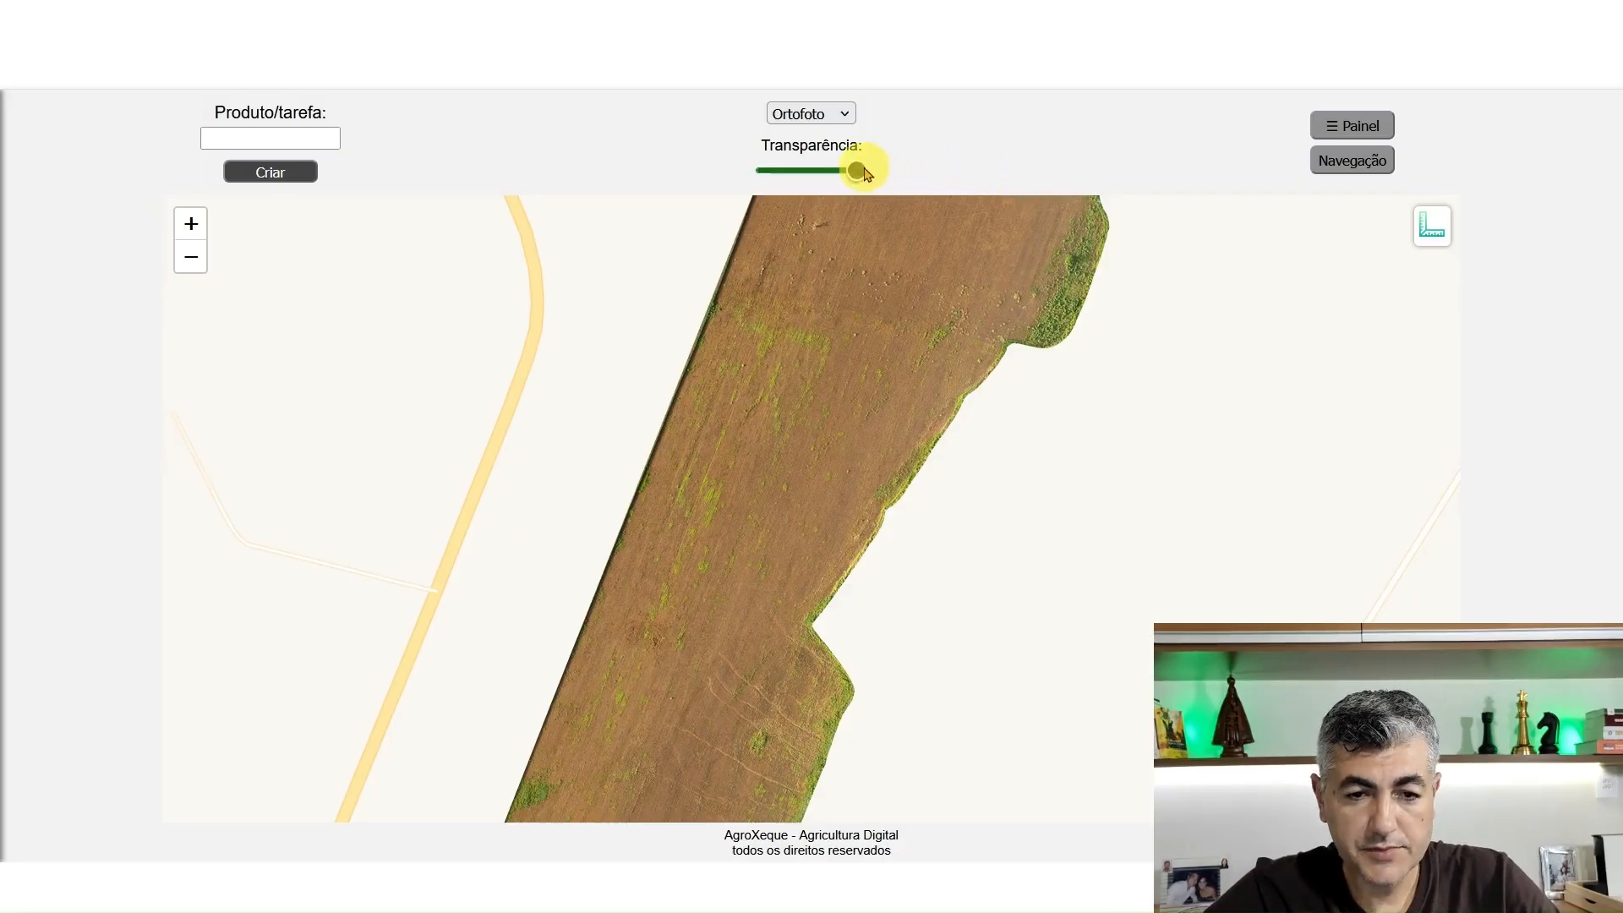
Lower the transparency to its minimum to show the hexagonal grid, and enter Diquat as the product/task
drag(864, 172, 770, 169)
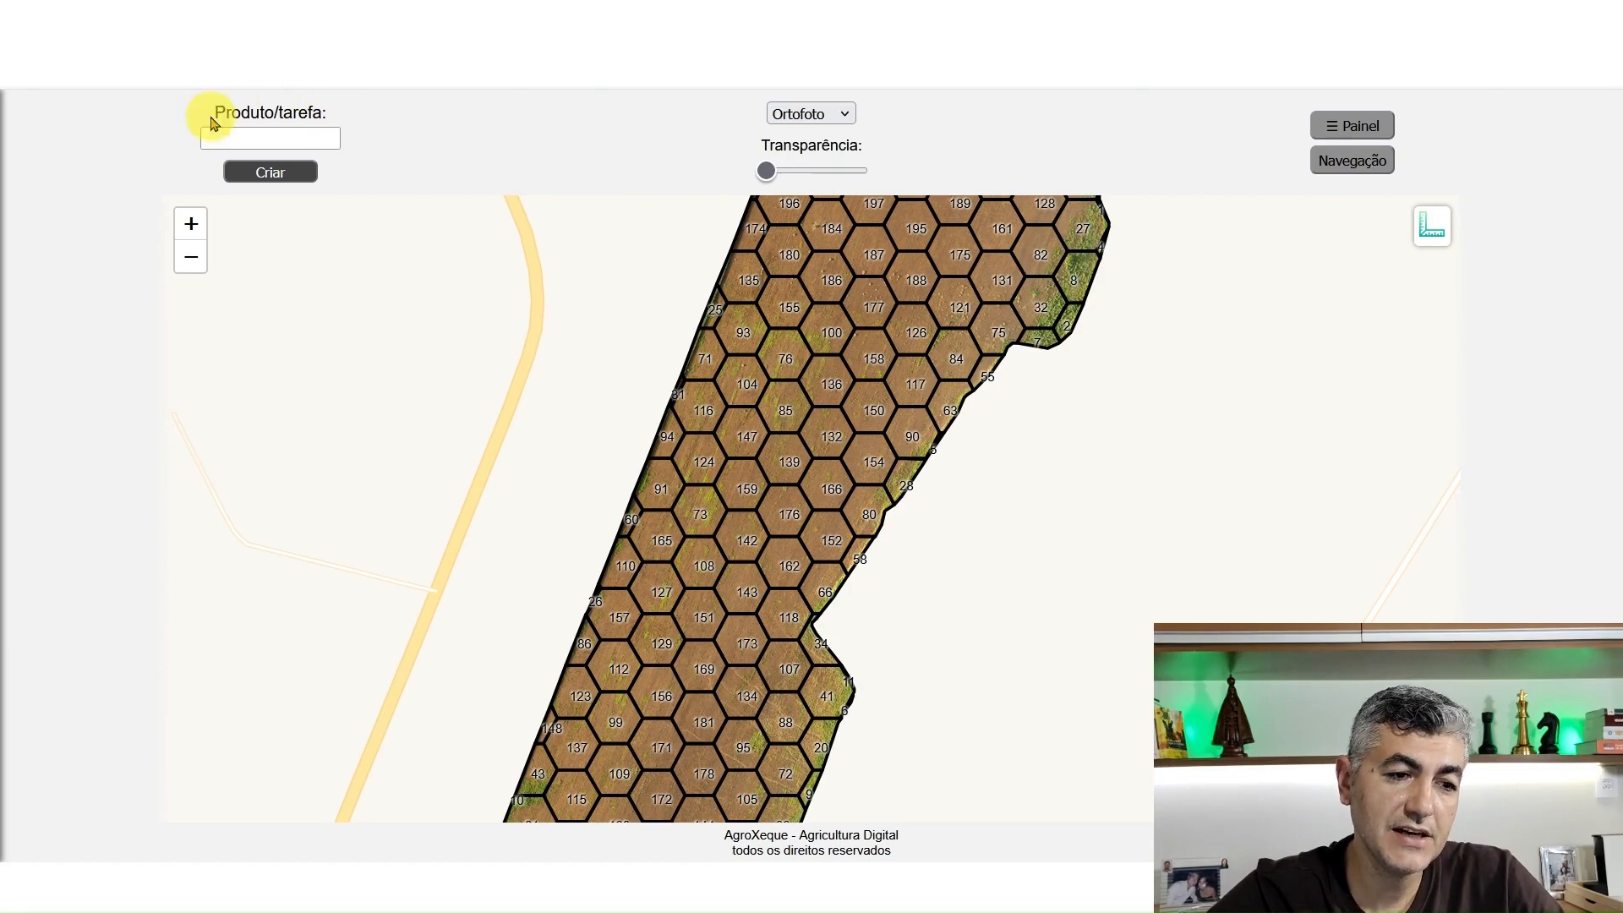
click(286, 133)
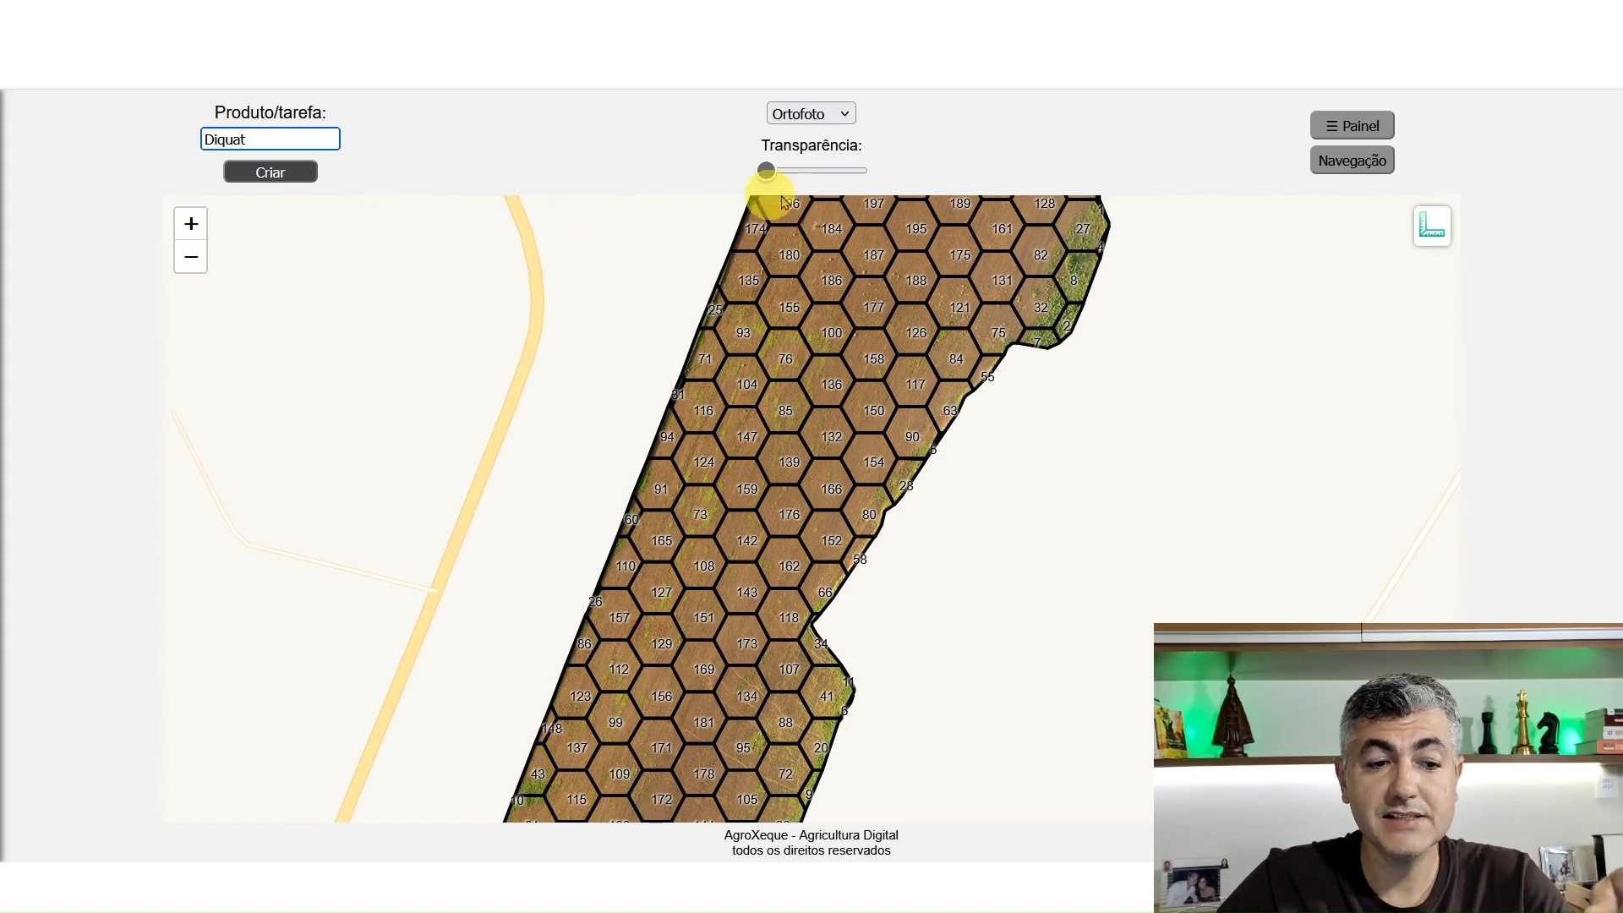
Try to select hexagonal cells on the field without an operation having been created
click(1352, 125)
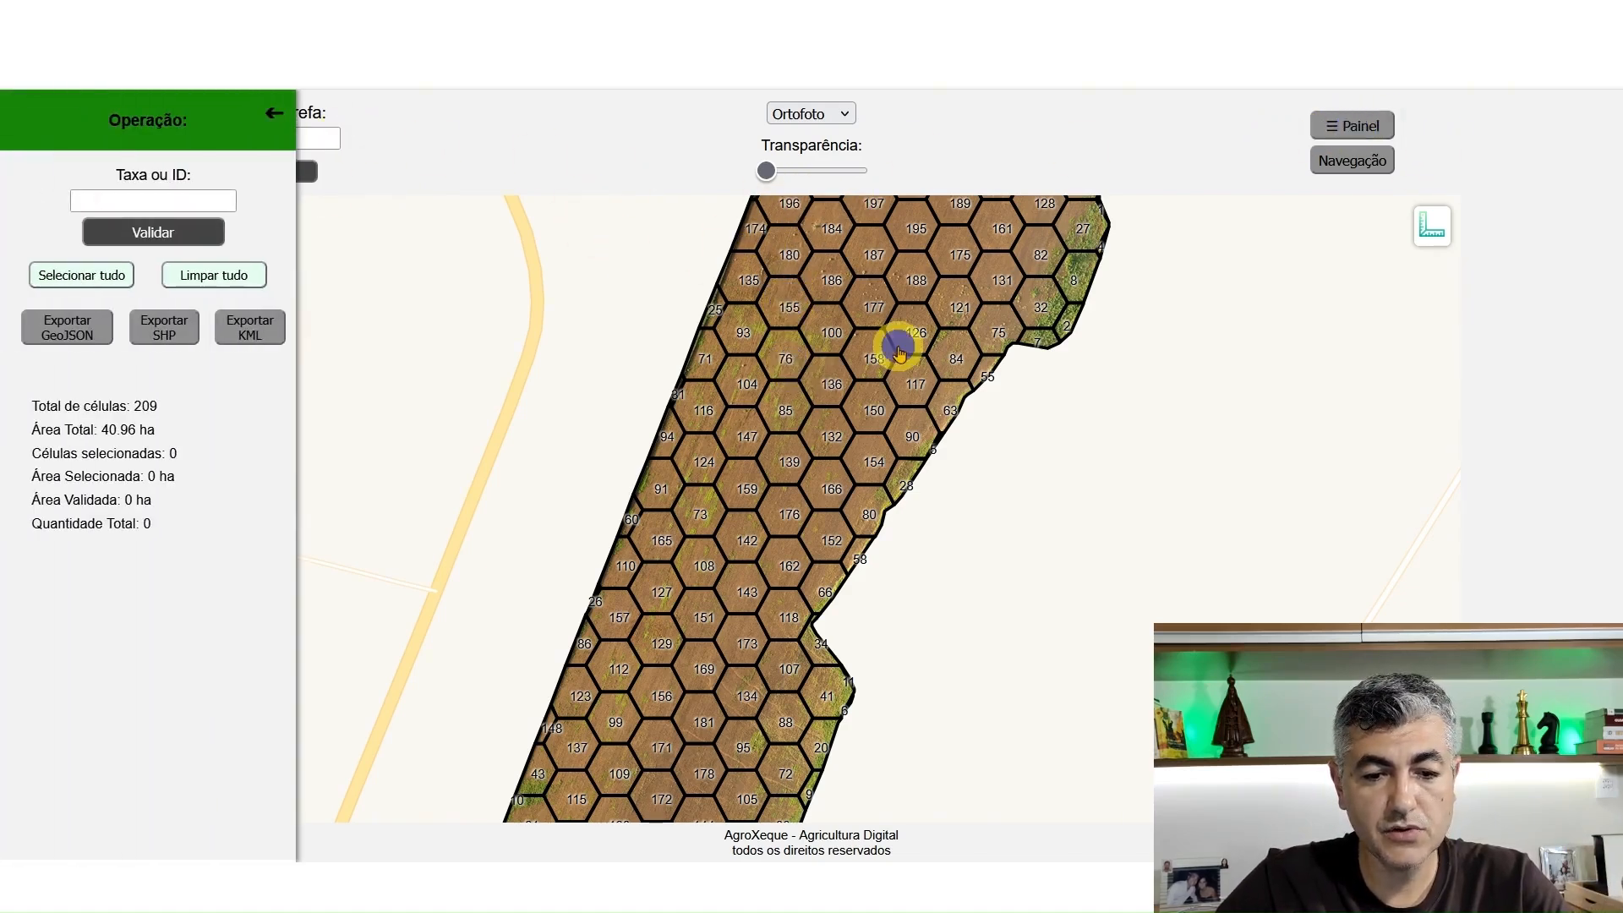
click(273, 111)
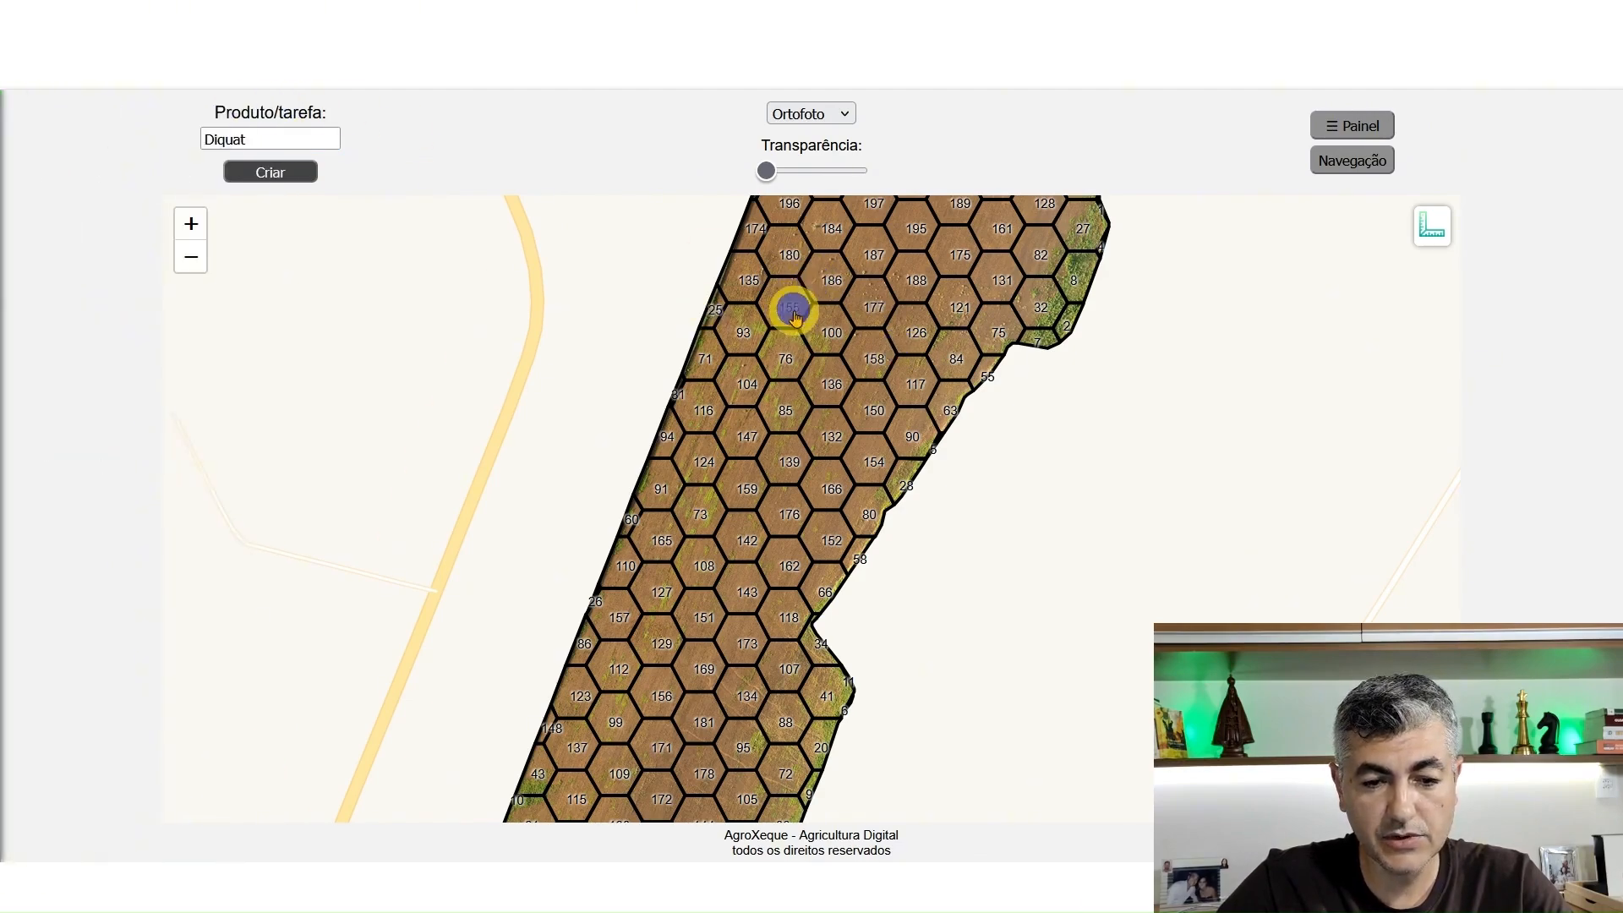
click(786, 353)
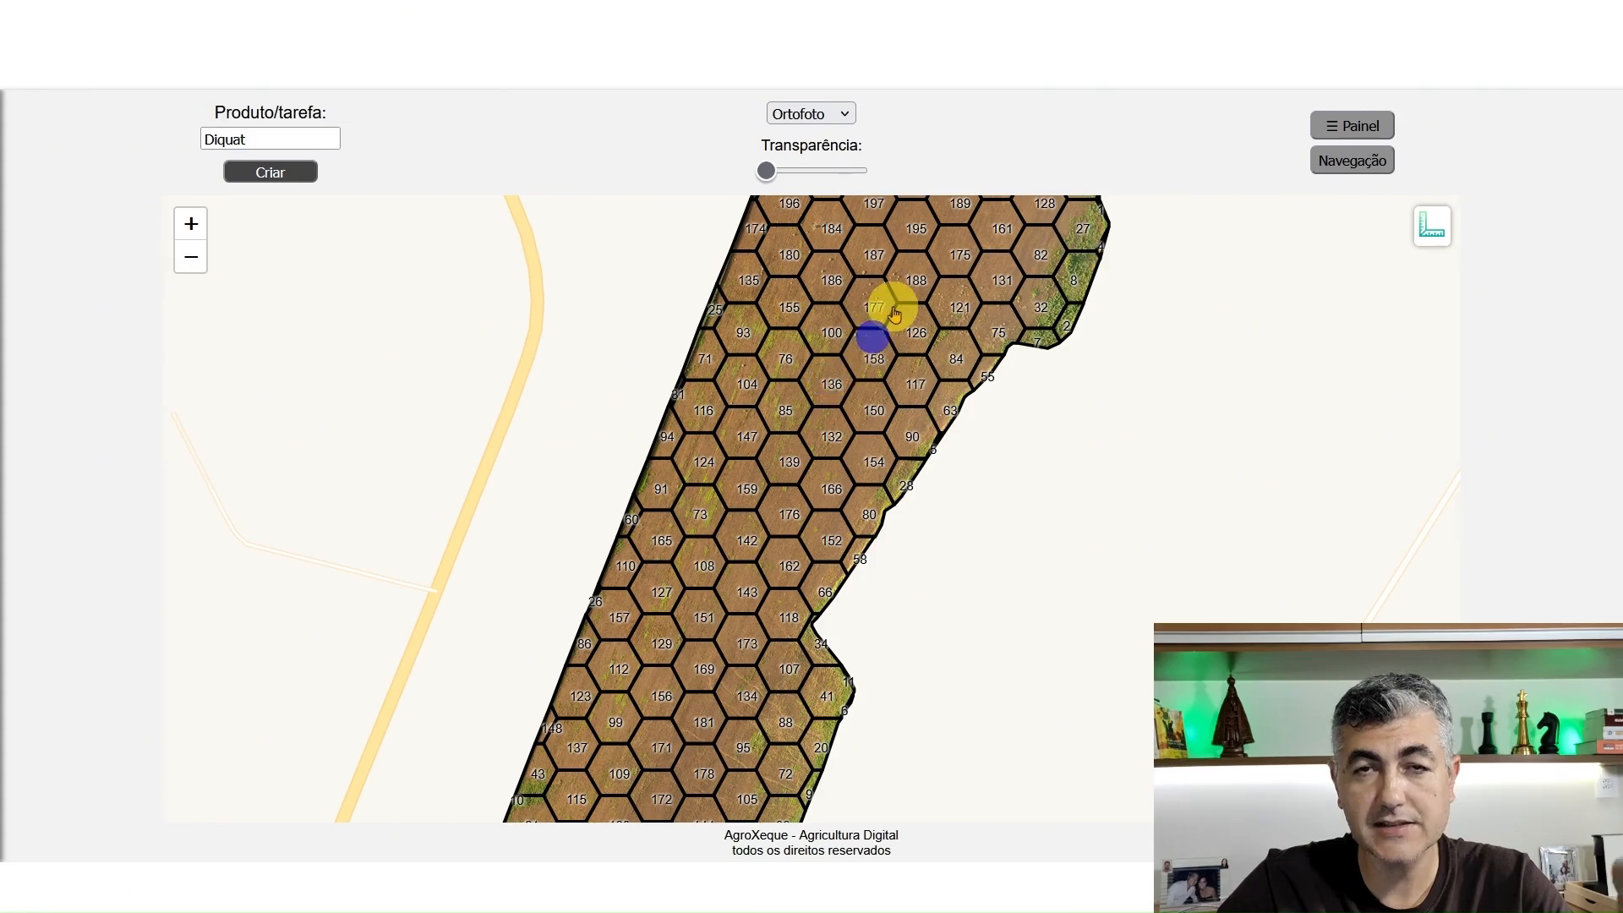
click(920, 281)
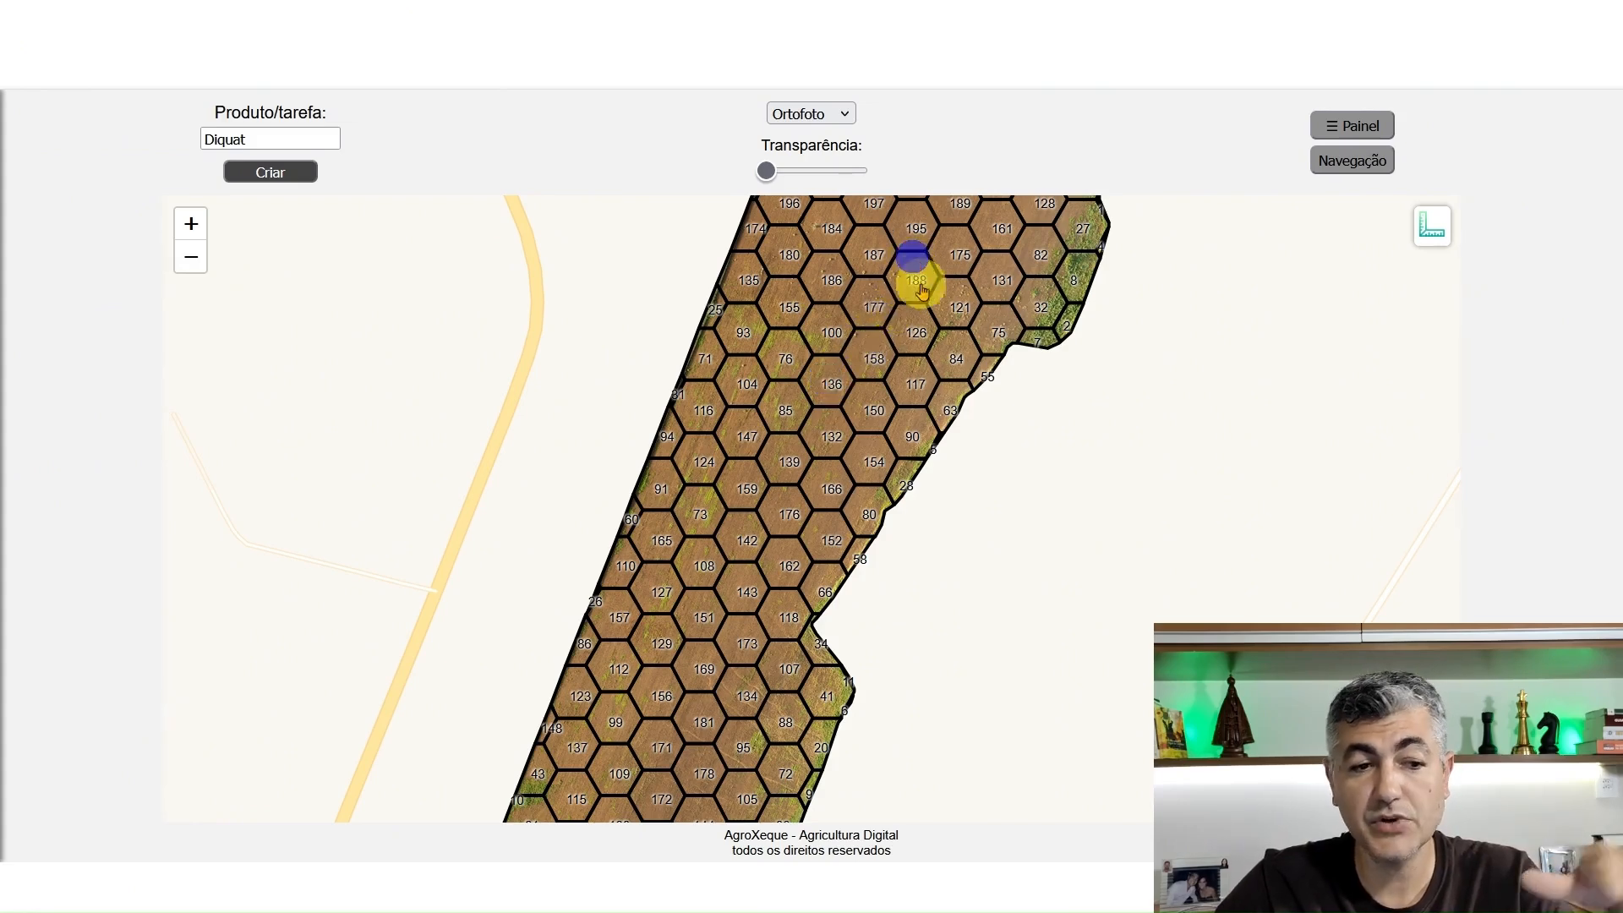
click(928, 316)
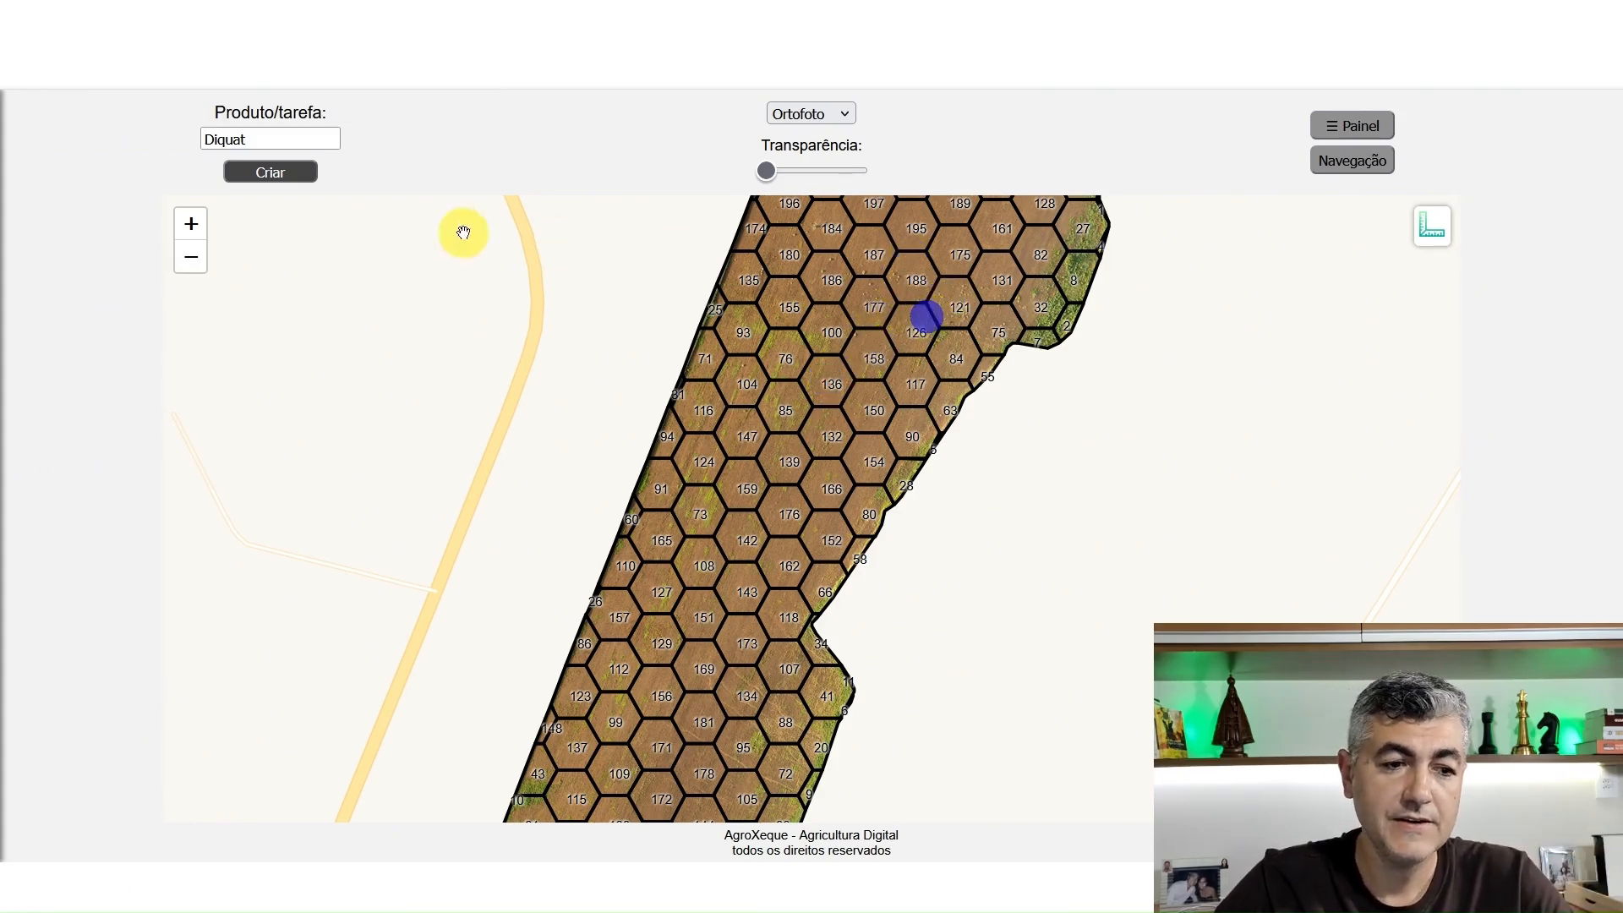
Create the operation for the entered product Diquat
click(285, 173)
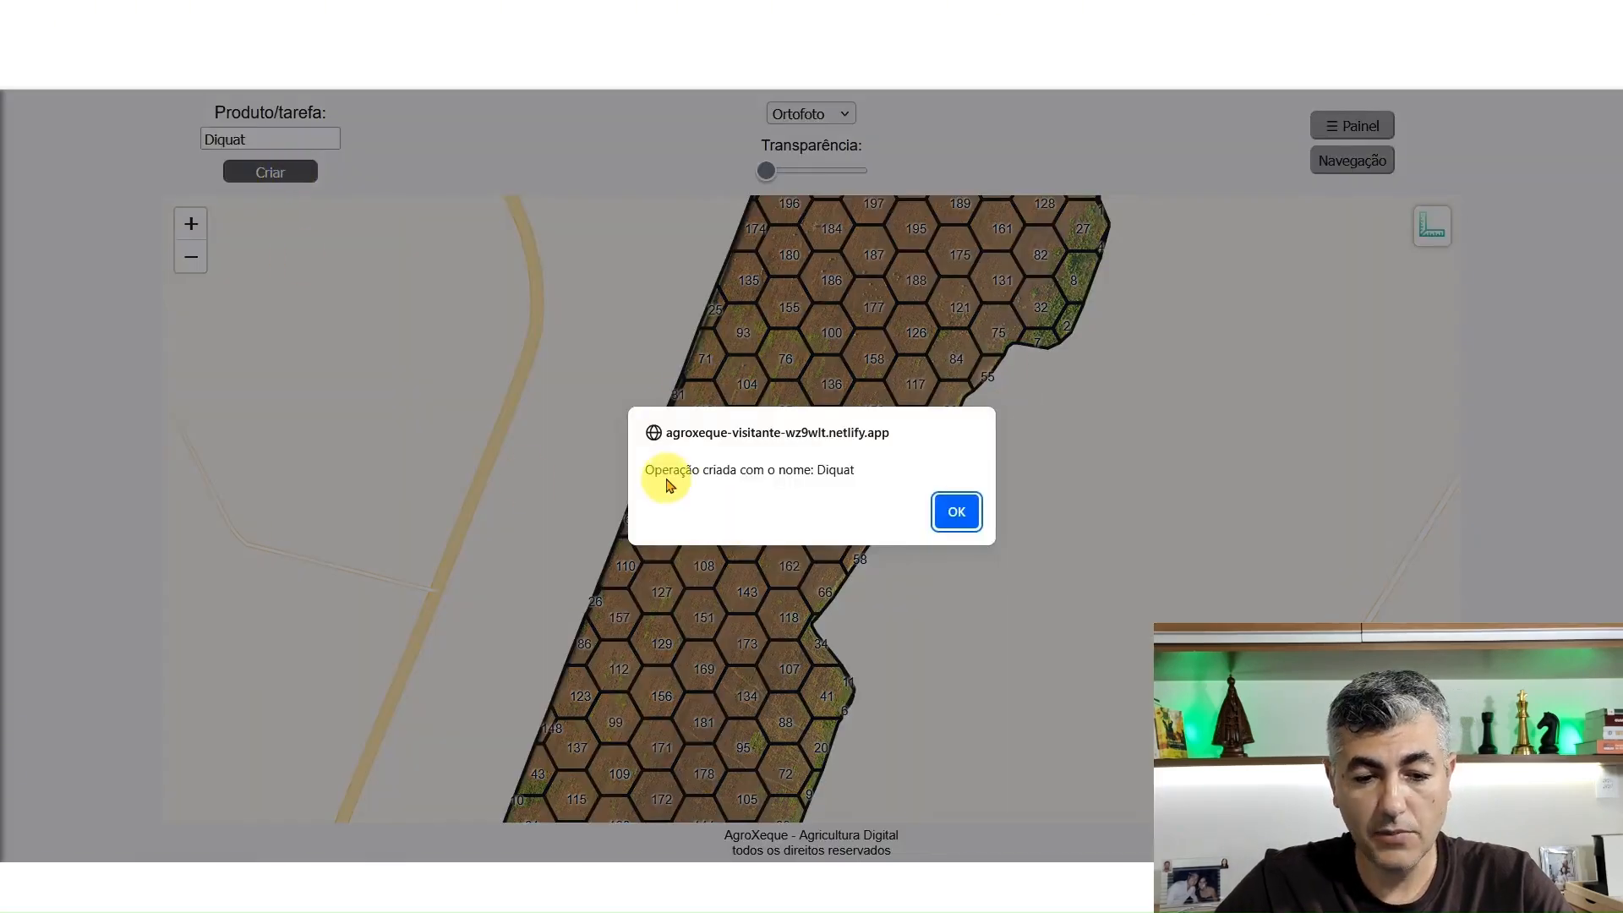
click(956, 513)
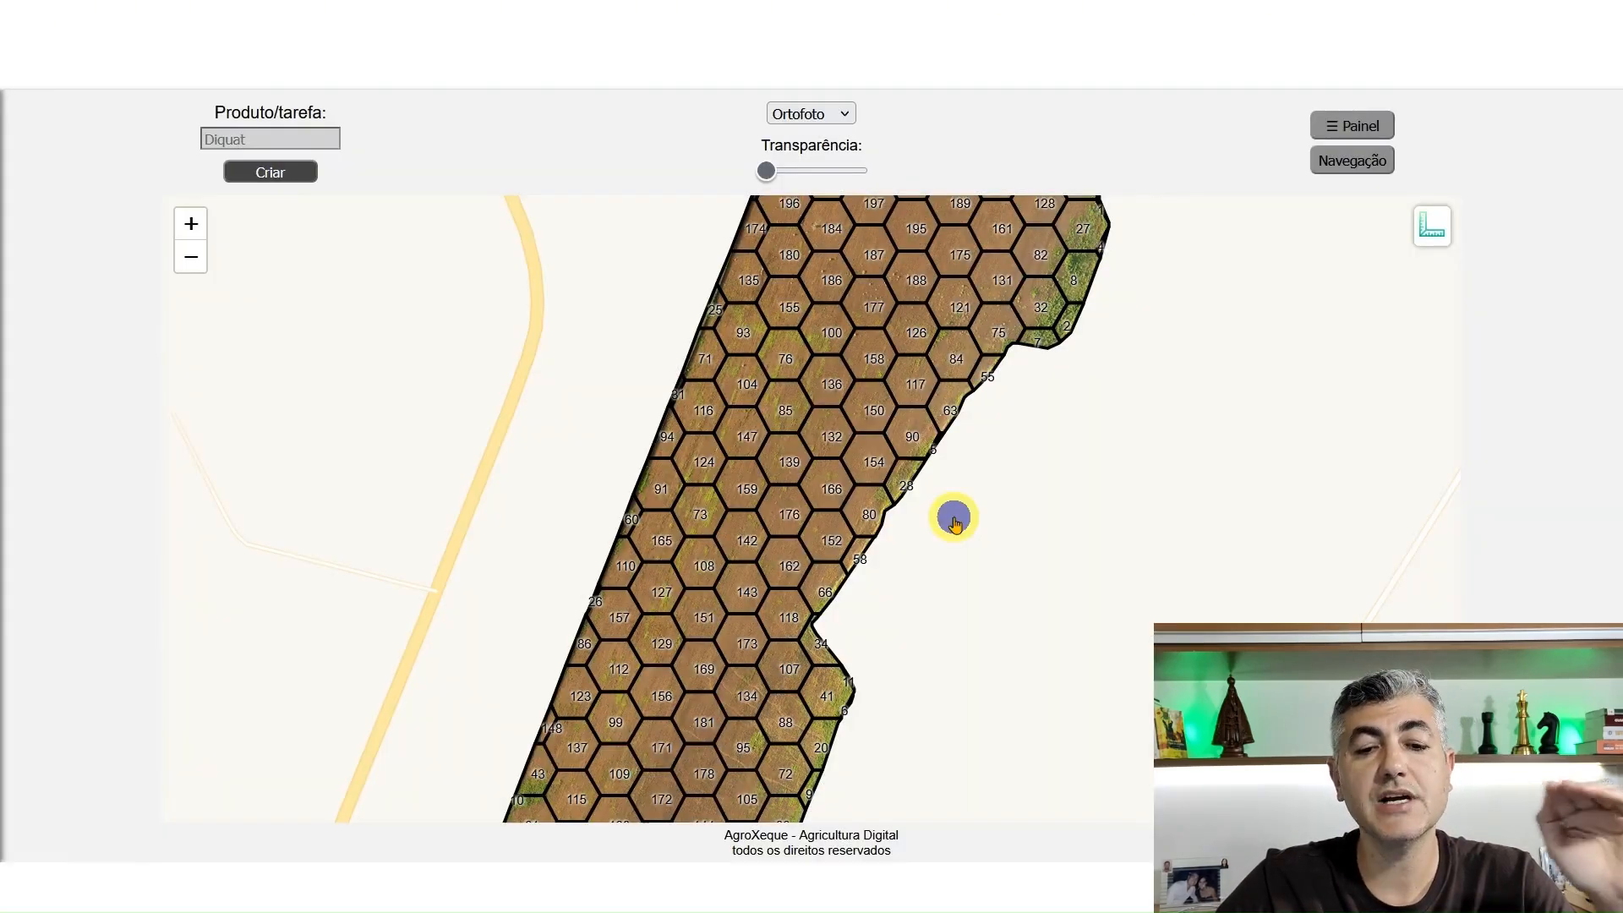
Show the Diquat operation's details and select cells 186, 177, 136 and 85 on the field grid
click(1333, 128)
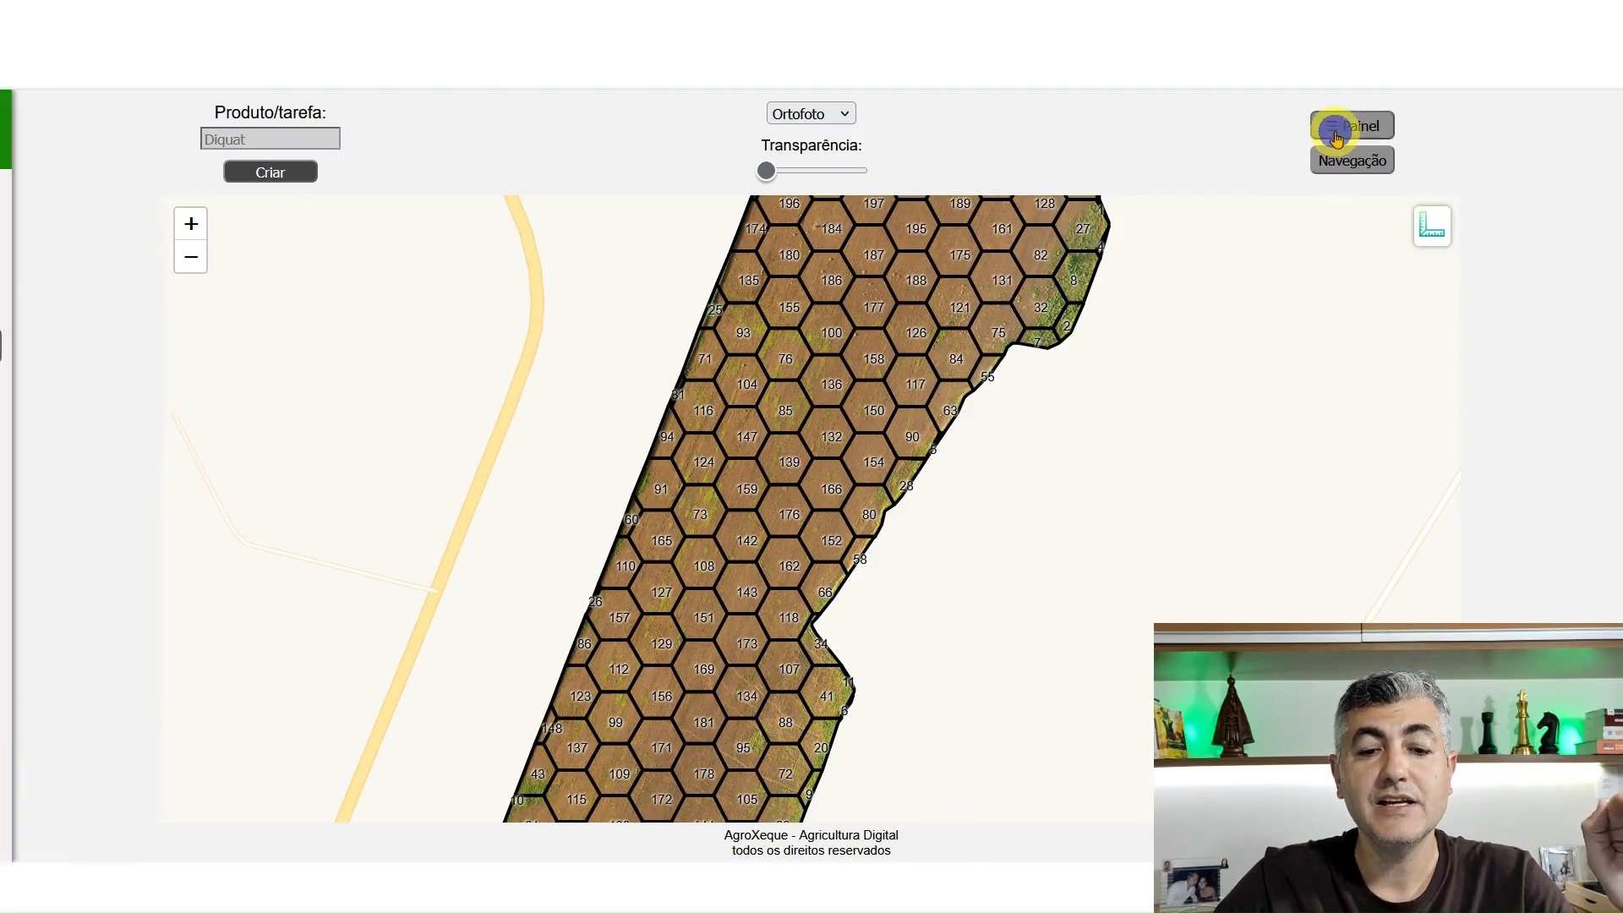
click(826, 279)
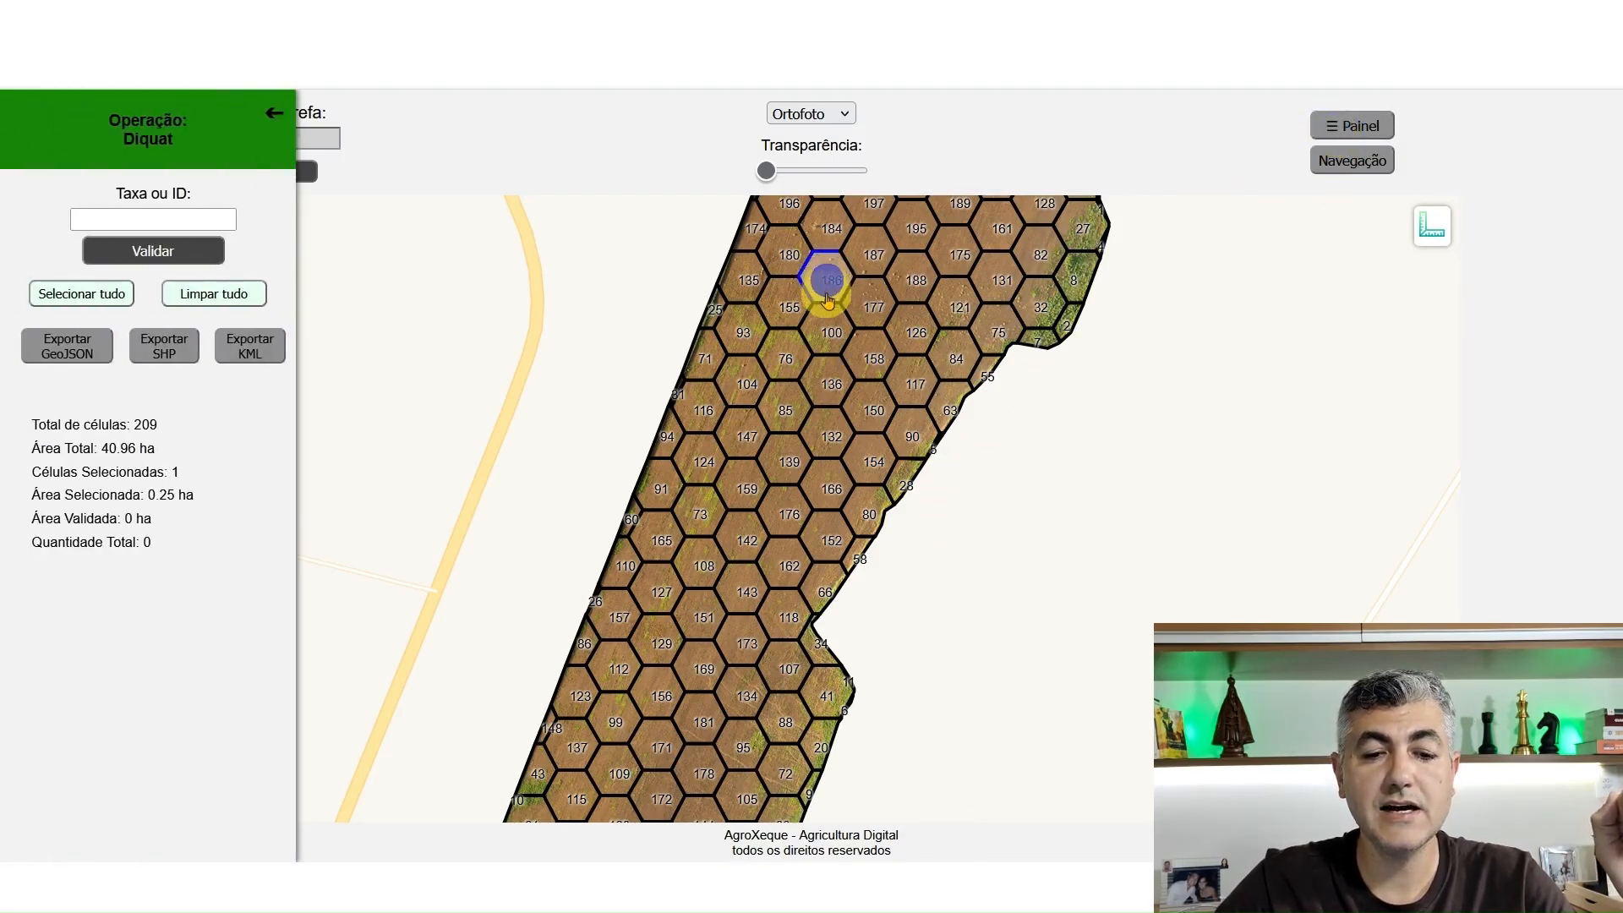
click(868, 309)
click(818, 378)
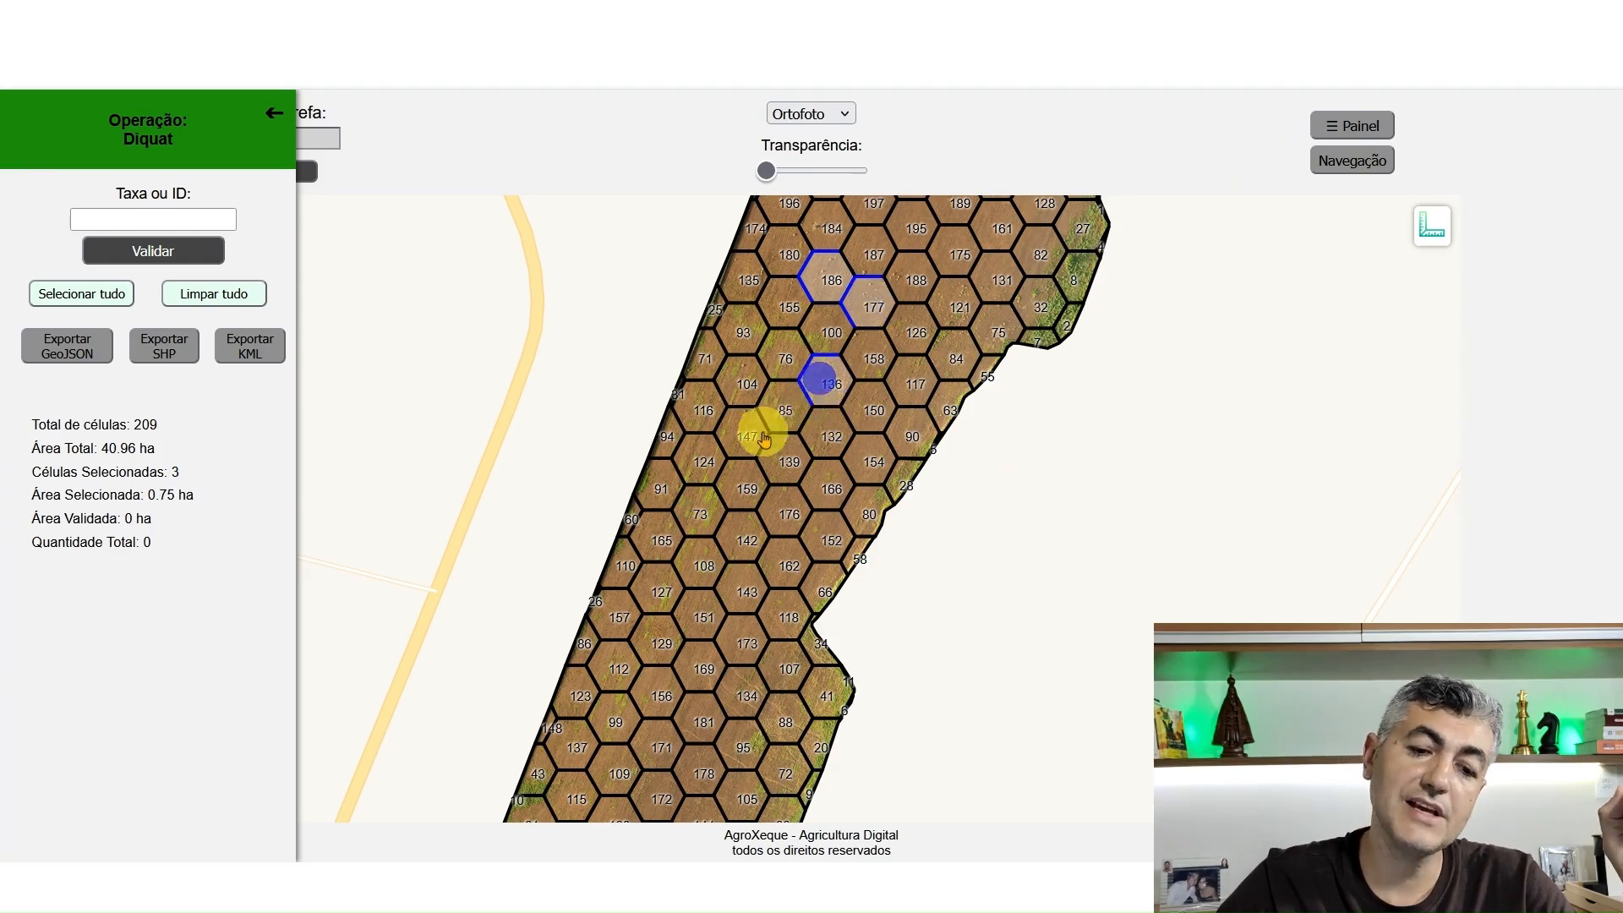
click(772, 409)
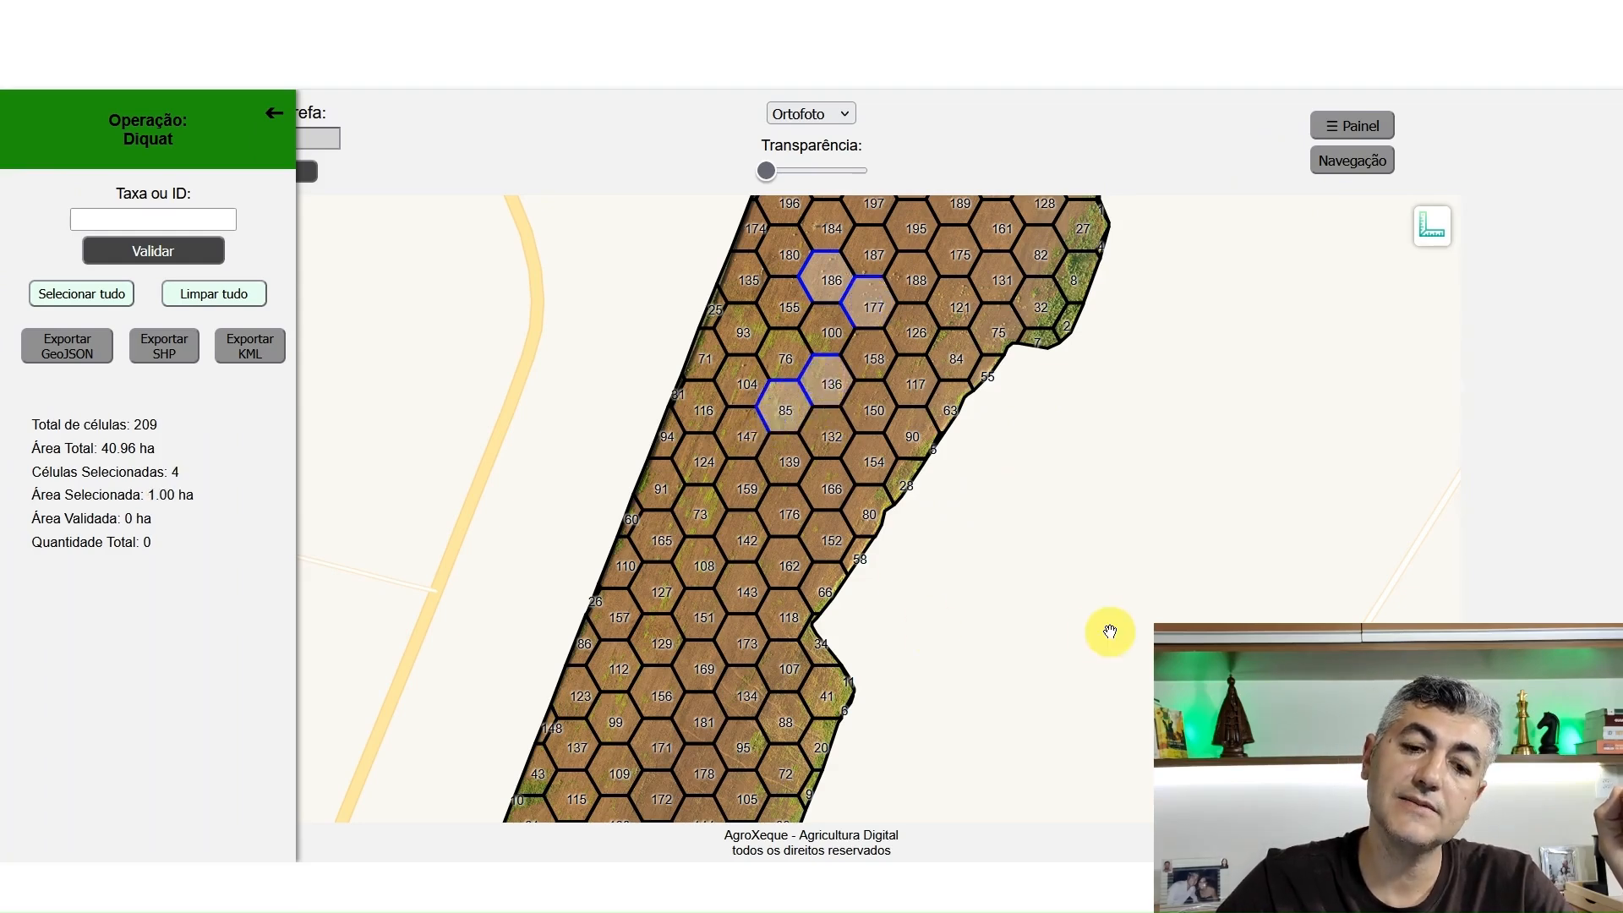
Add cells 121, 131 and 161 and an adjoining cell in the upper part of the field to the selection
click(955, 300)
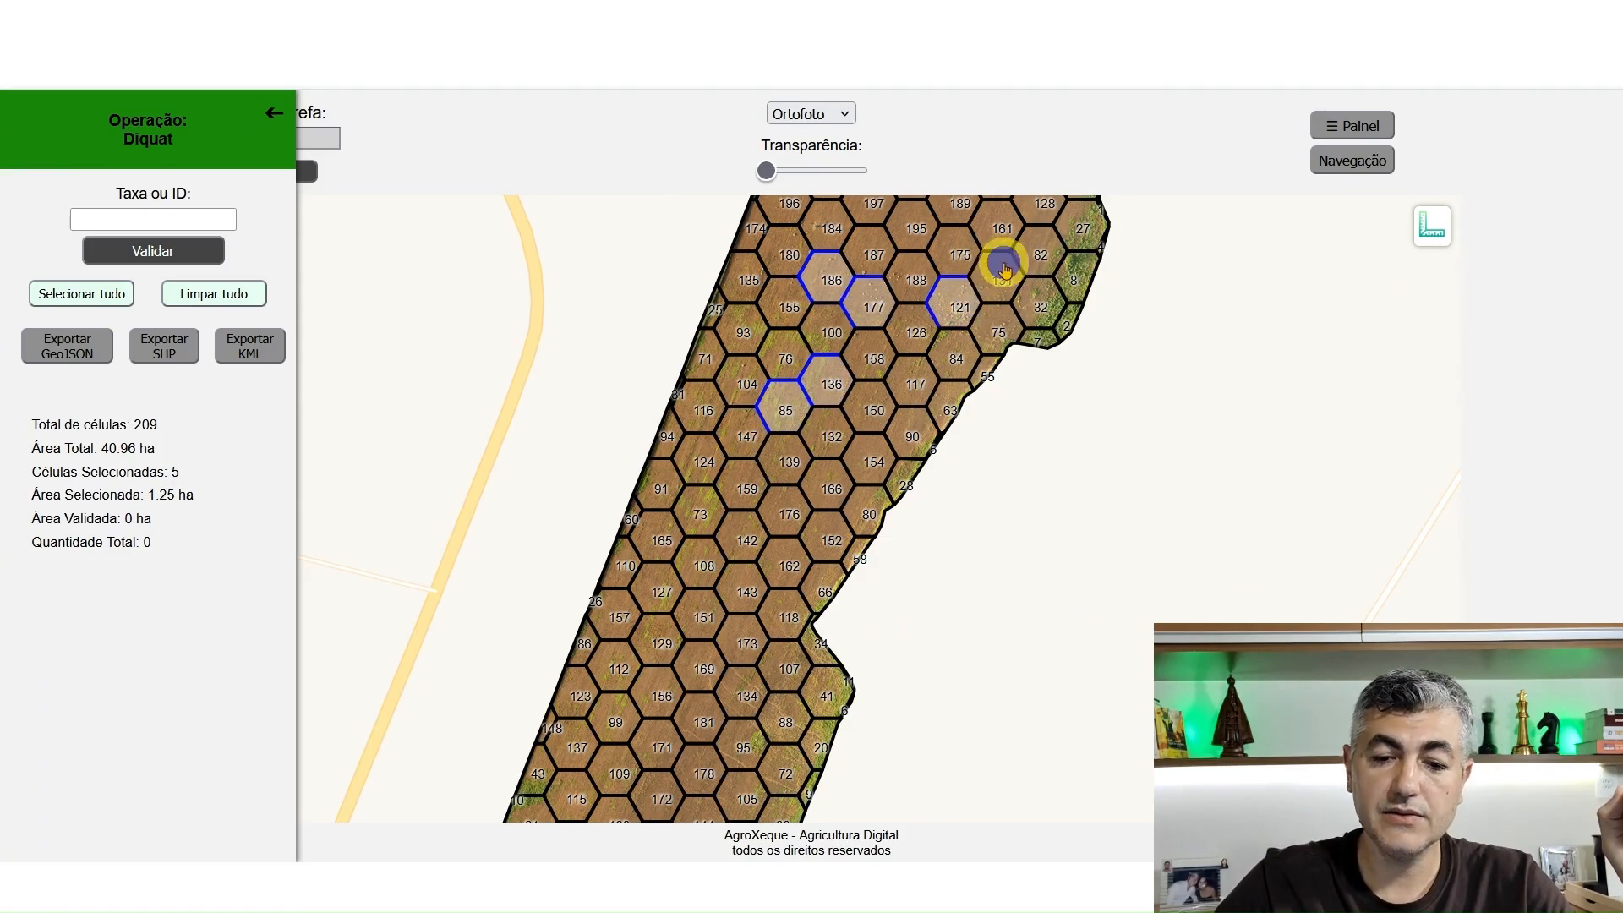
click(1004, 268)
click(998, 227)
click(945, 273)
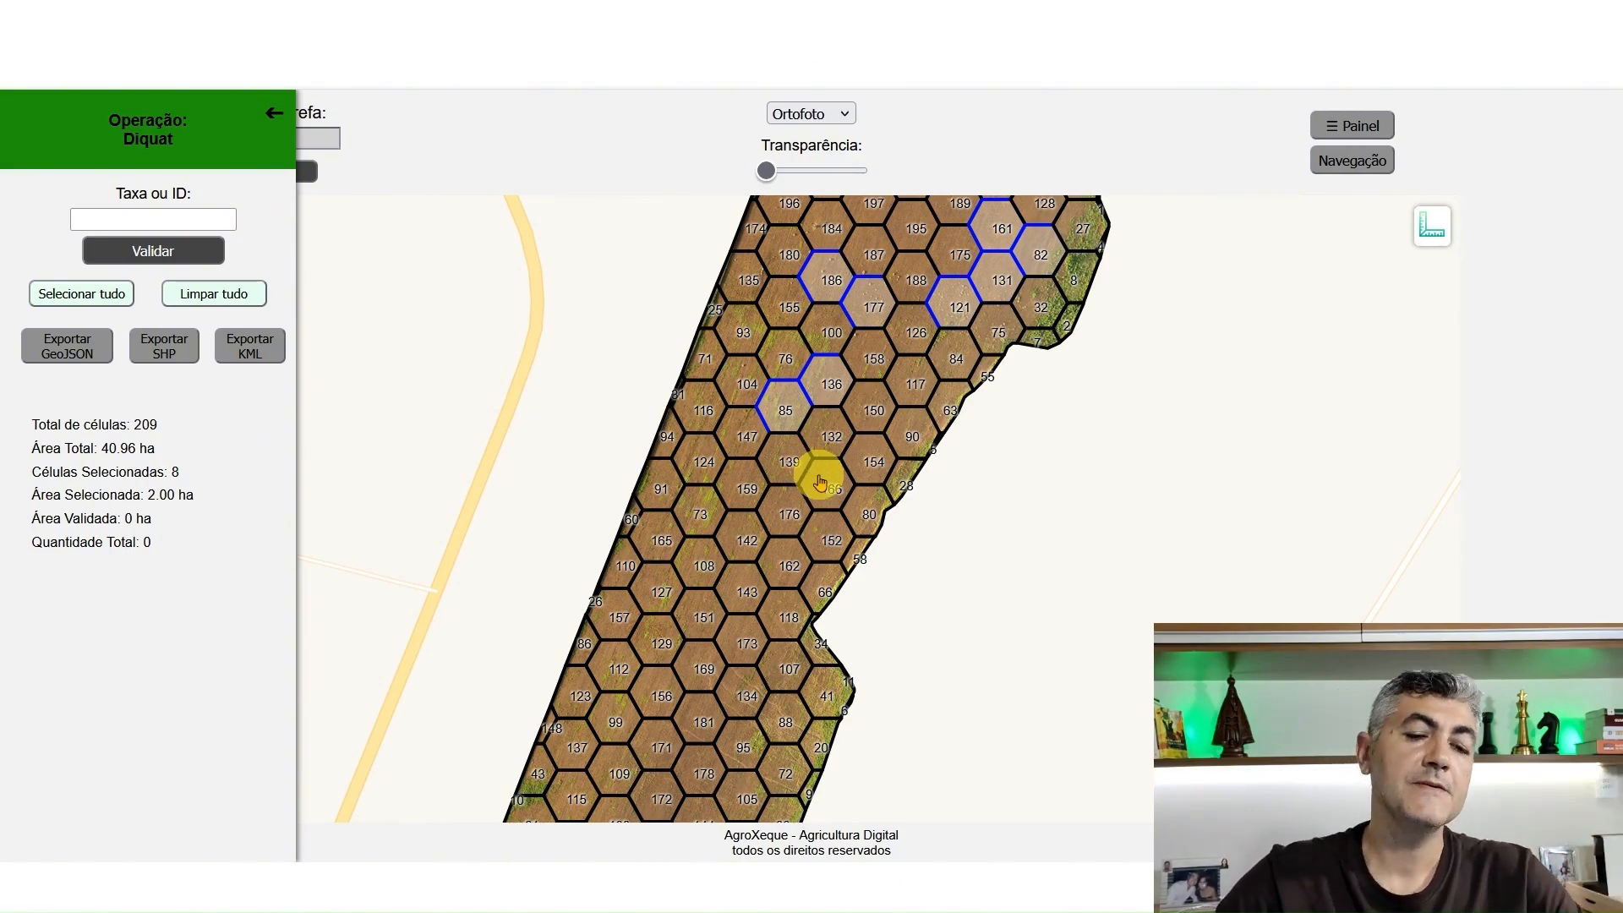
Add cells 100, 76, 155 and 93 around the upper-left weed patch to the selection
click(823, 345)
click(786, 355)
click(776, 313)
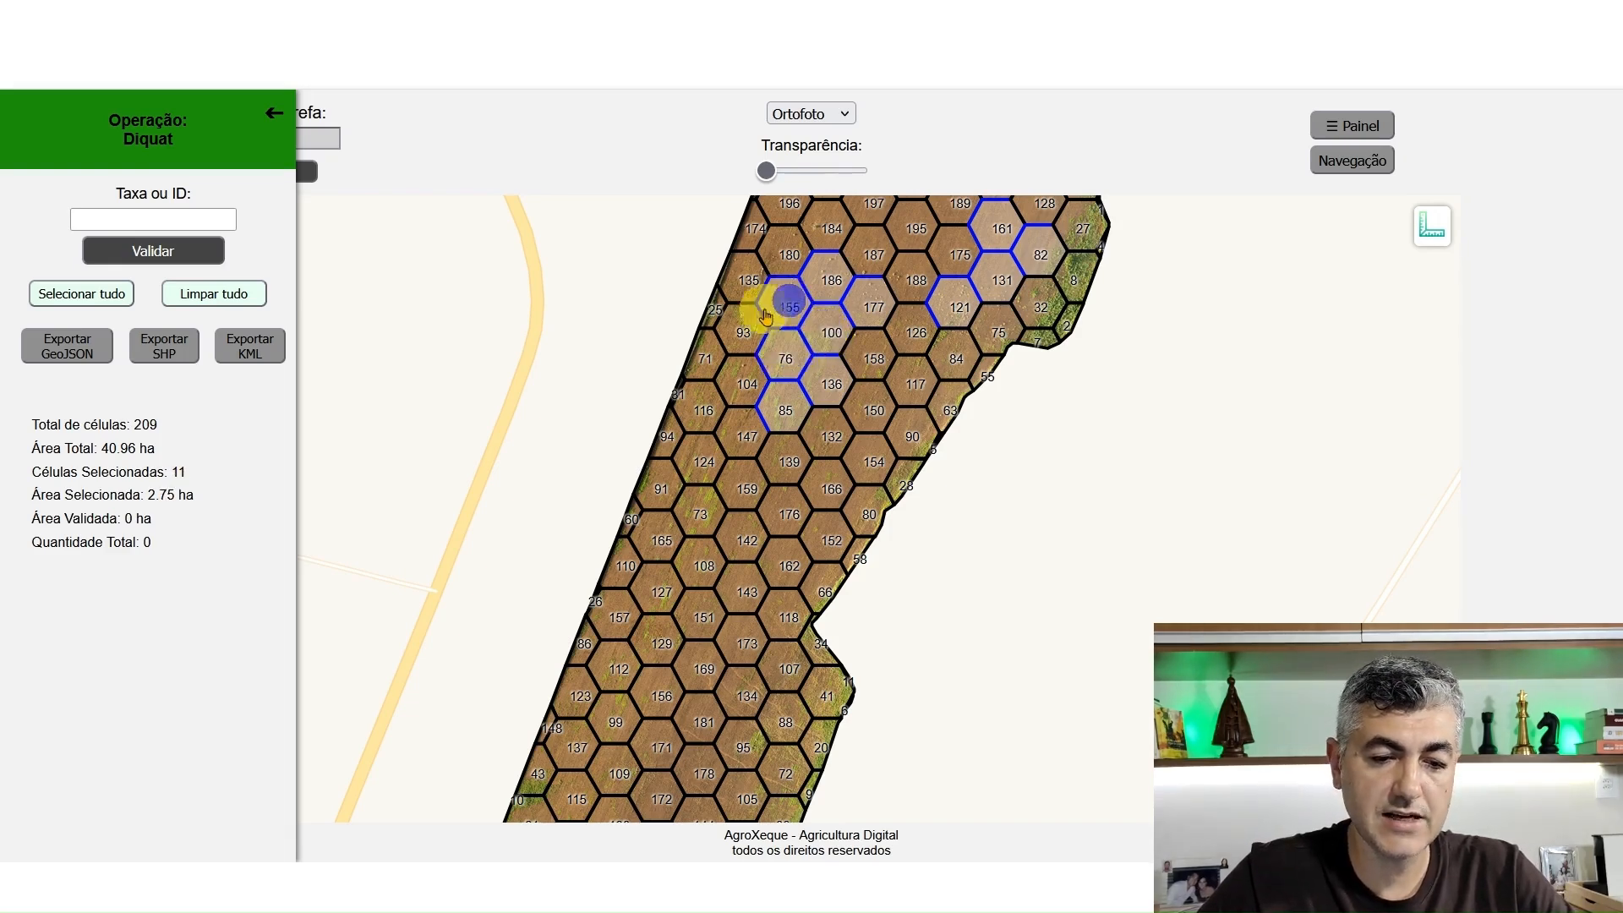
click(750, 321)
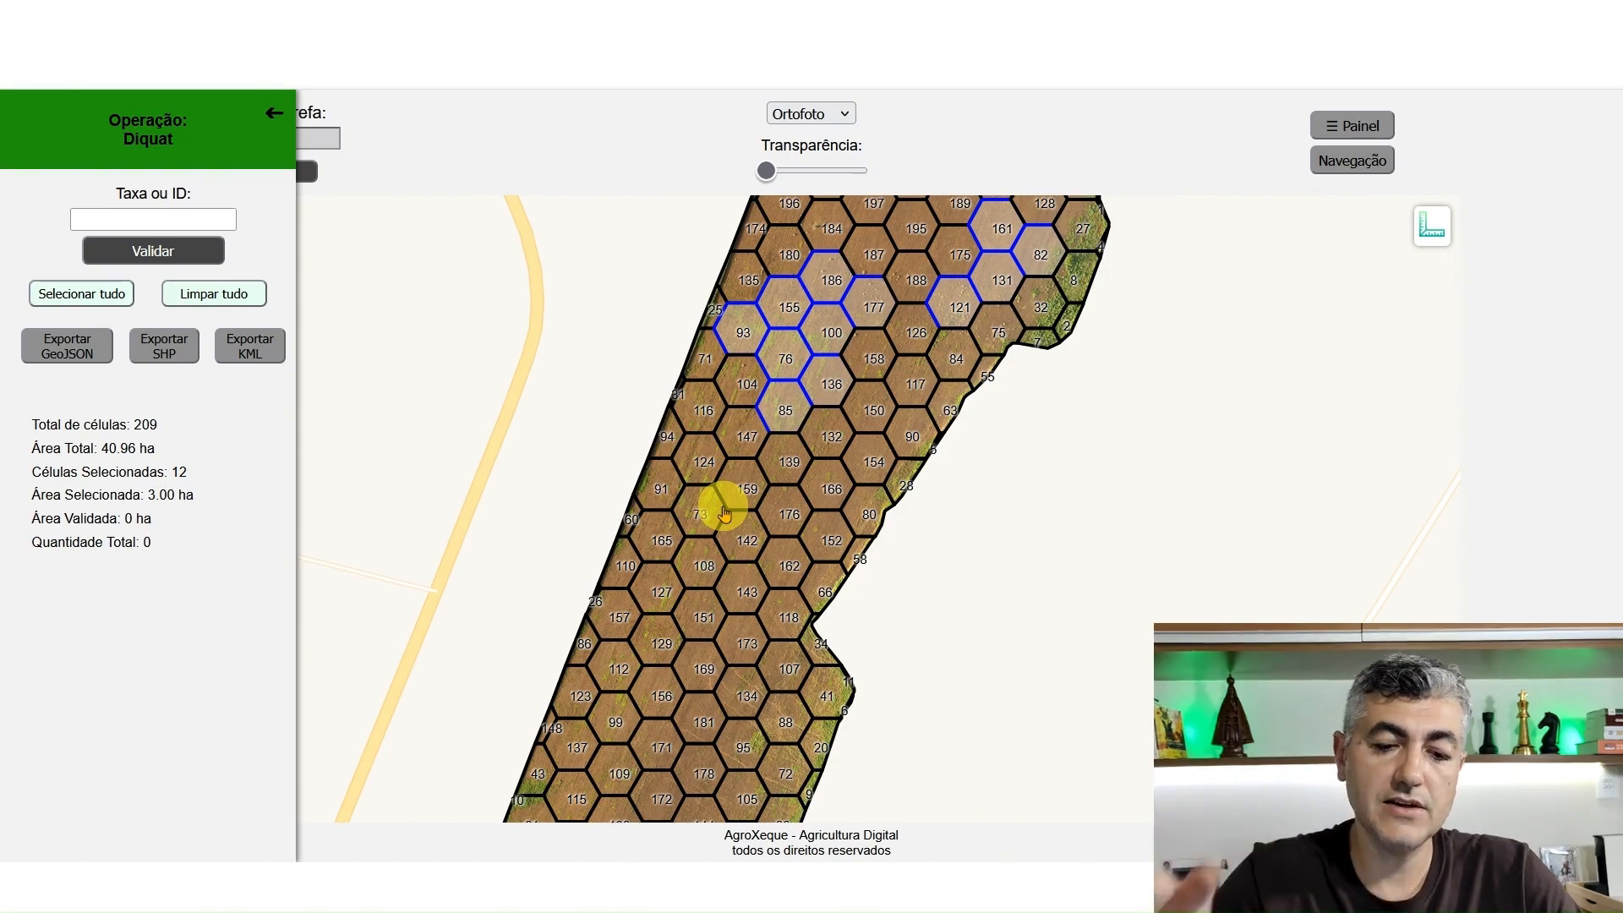
Add cells 159, 139, 176, 142, 73, 108, 124 and 147 in the next weed patch to the selection
click(735, 482)
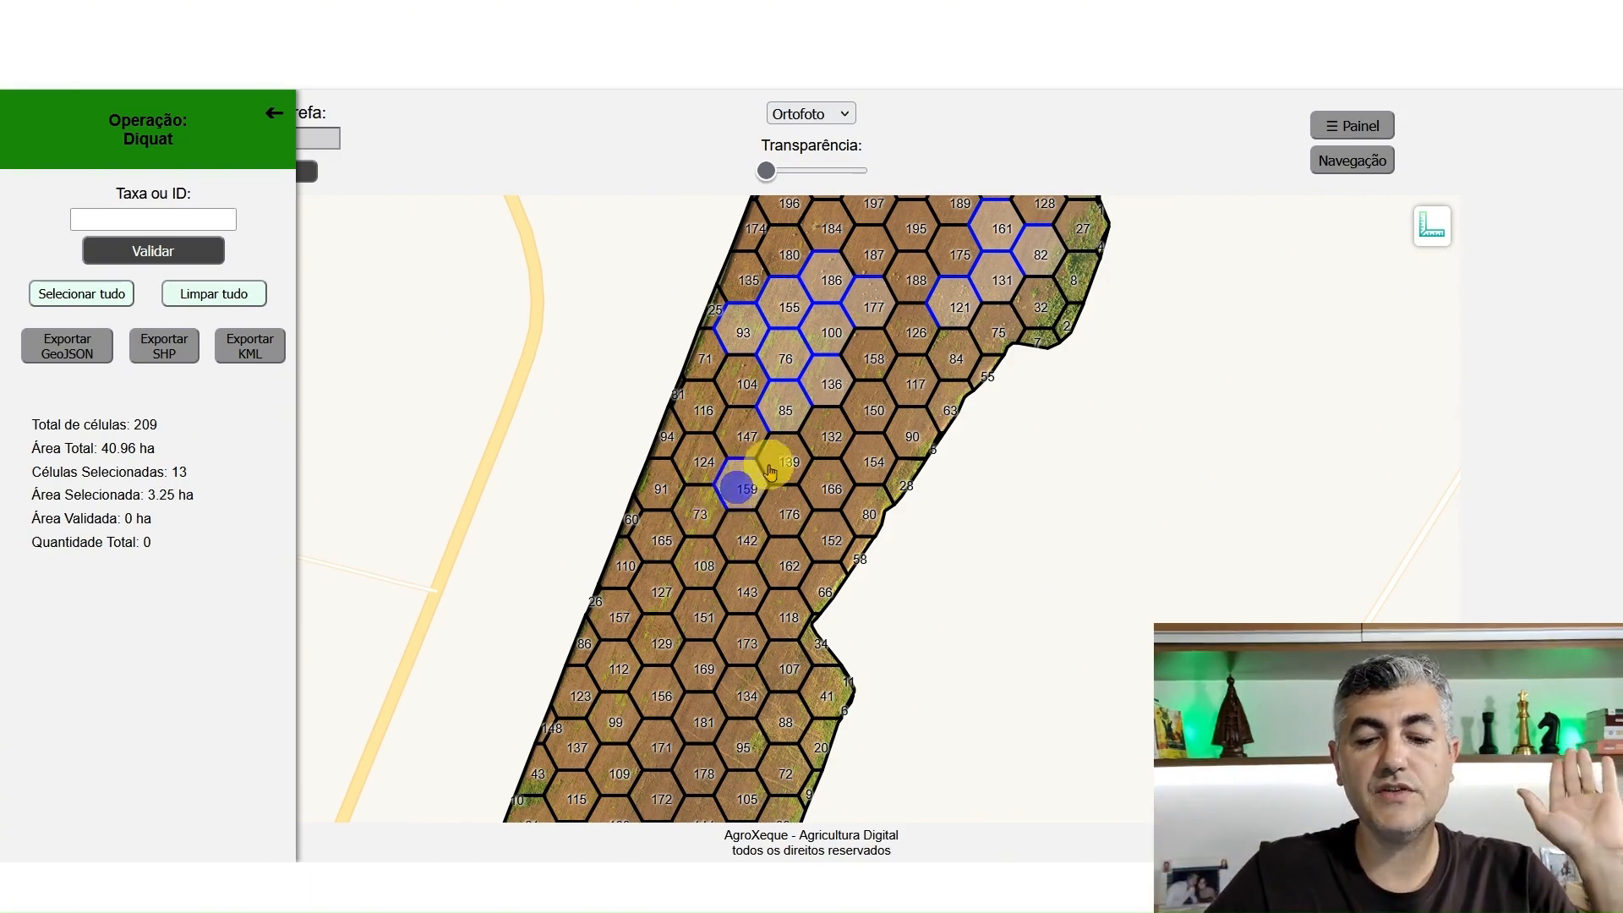
click(771, 458)
click(789, 517)
click(744, 533)
click(707, 525)
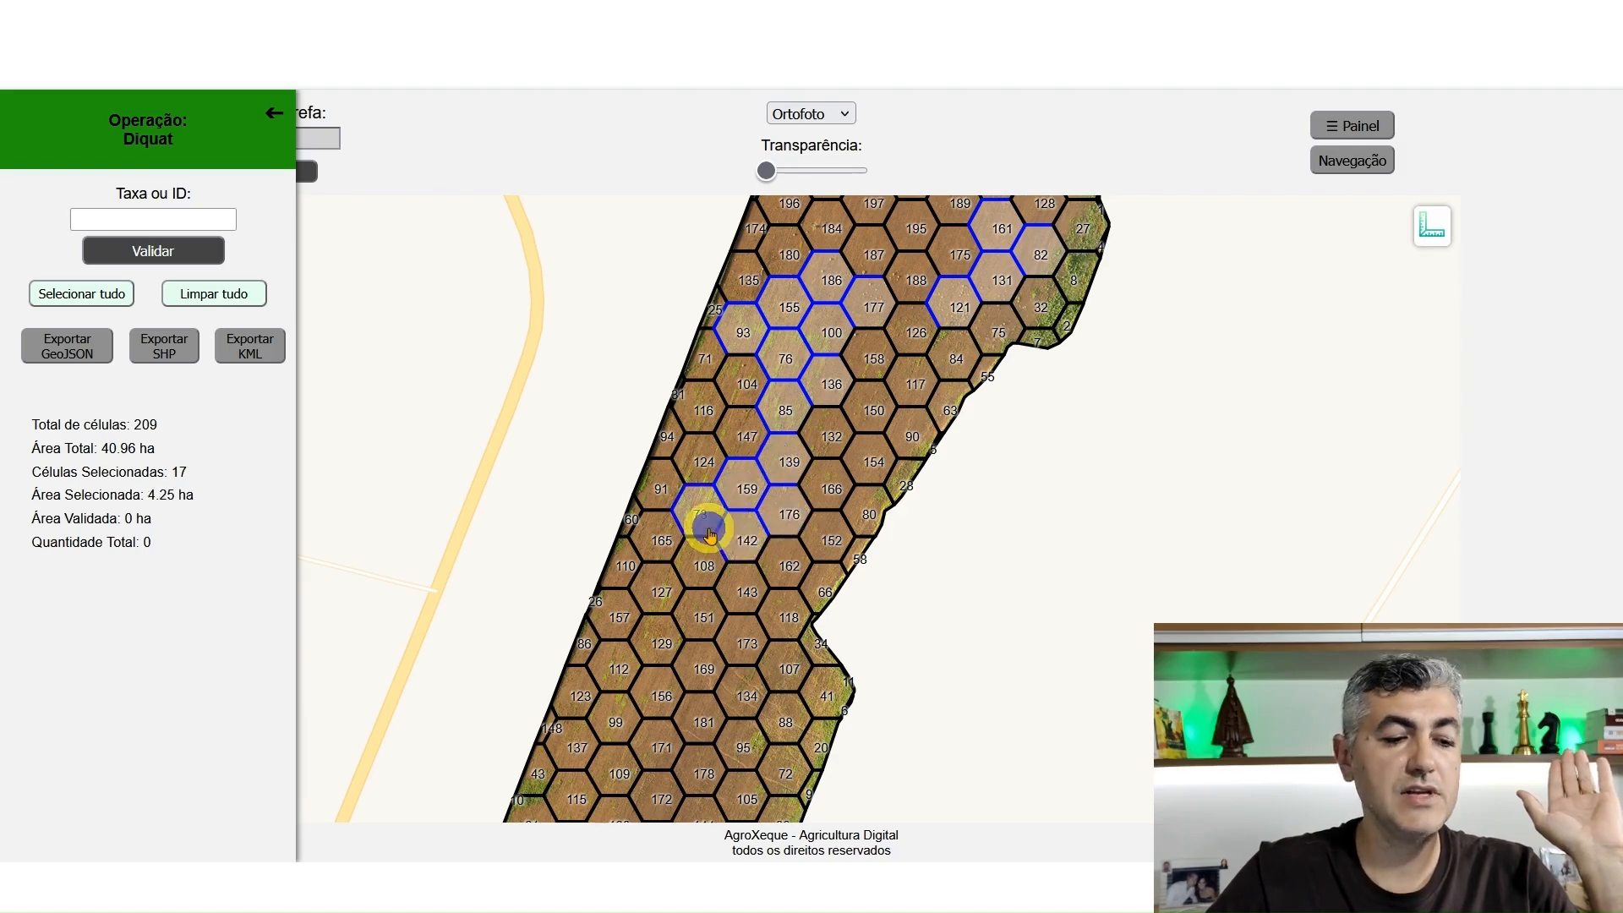
click(708, 571)
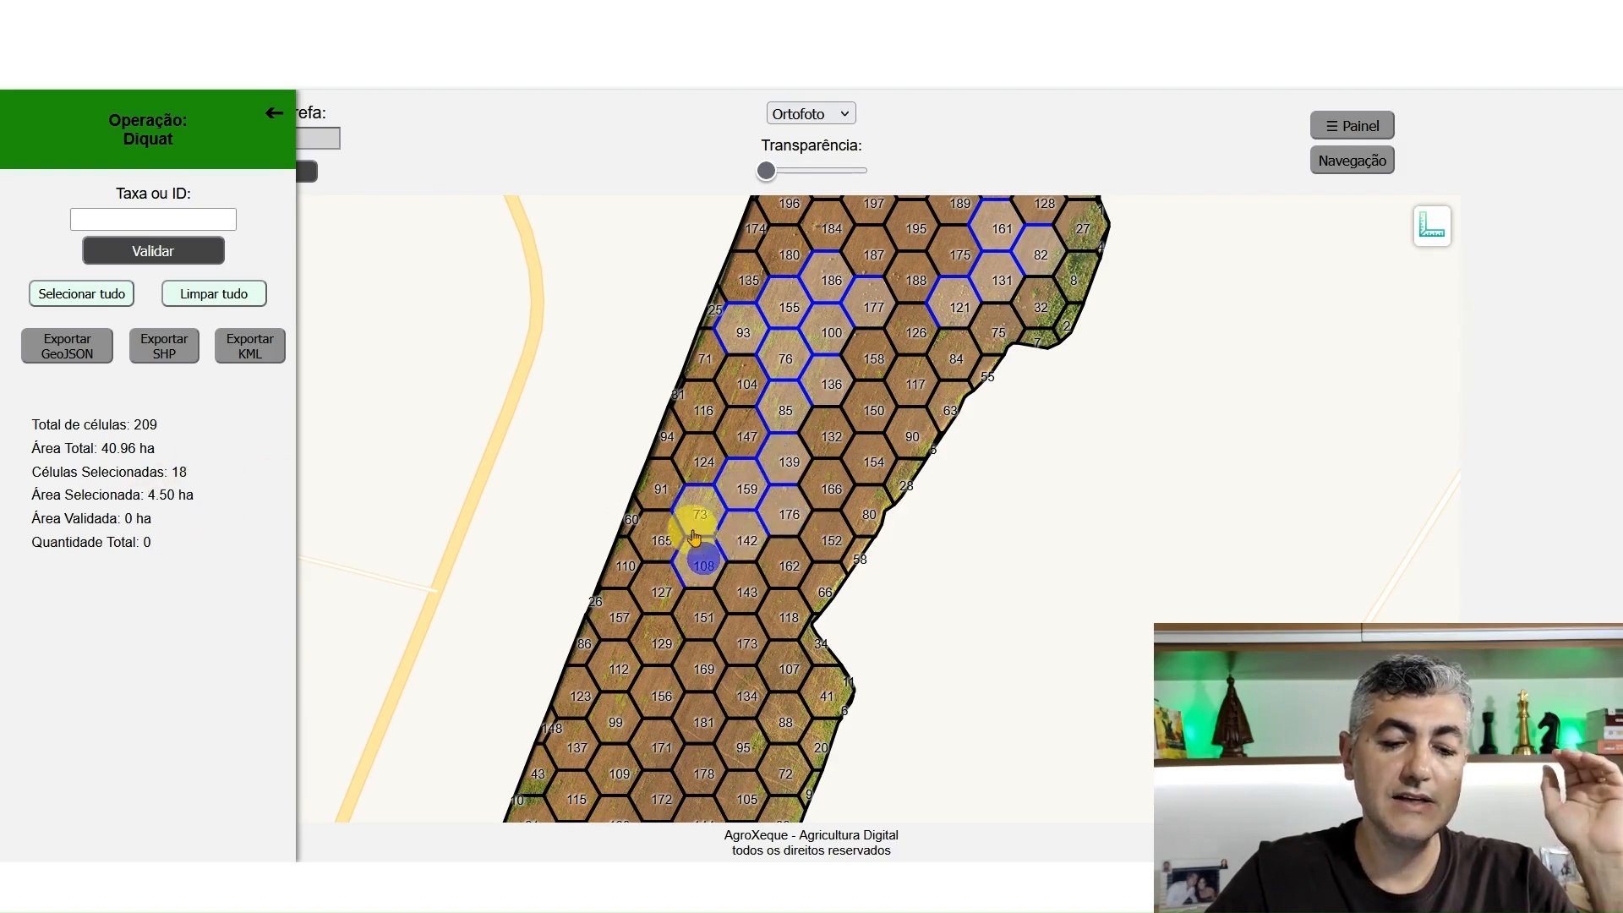
click(694, 475)
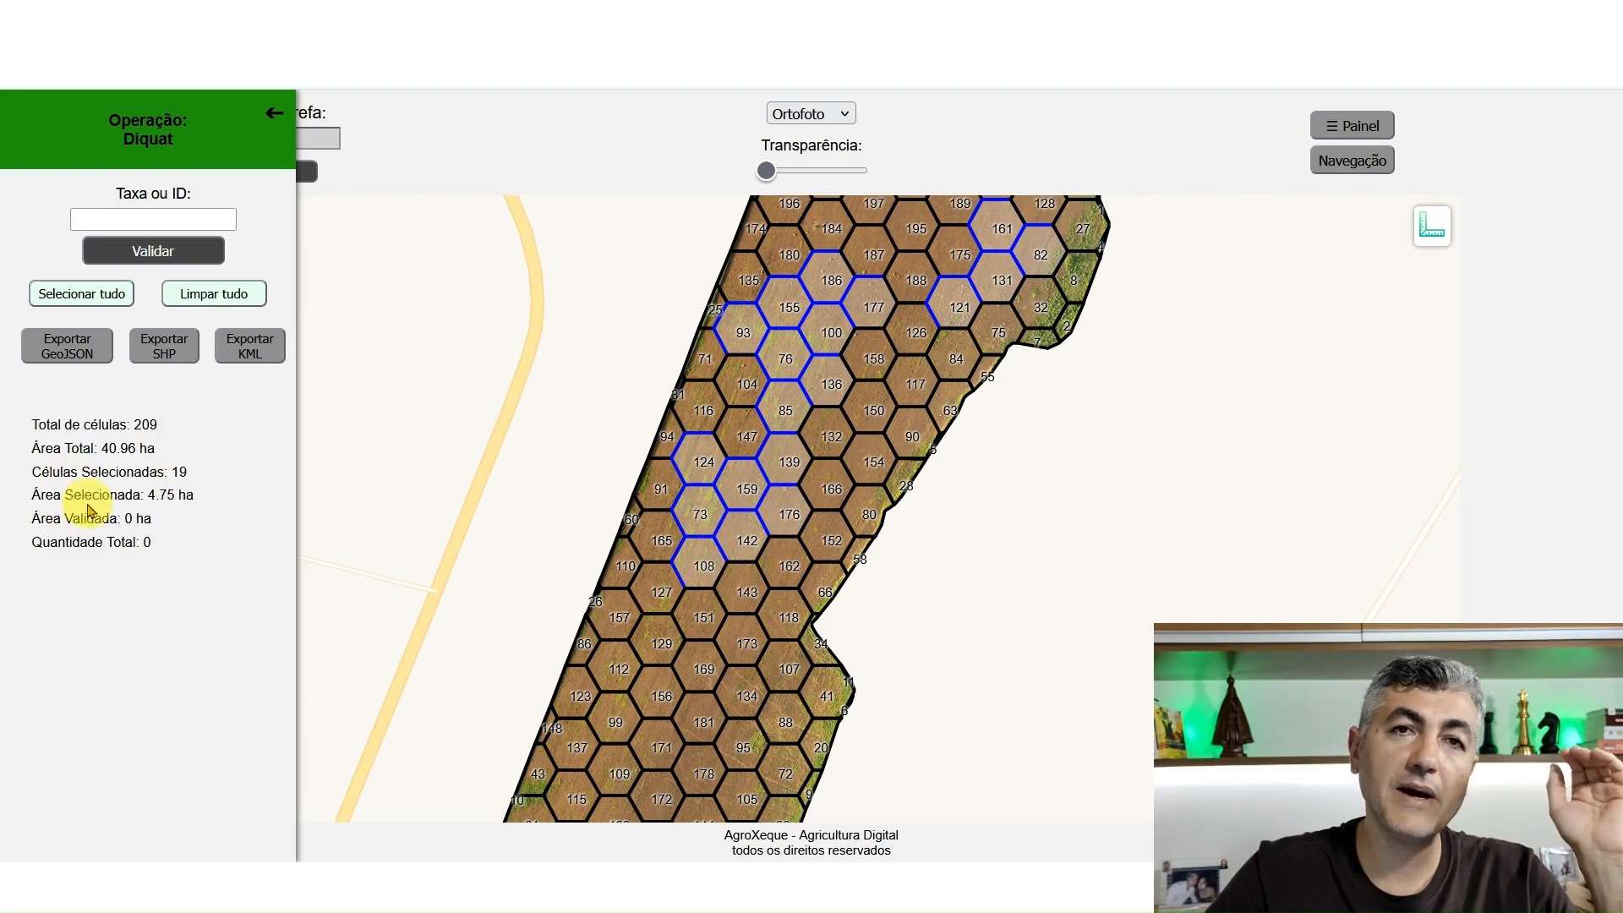
click(738, 419)
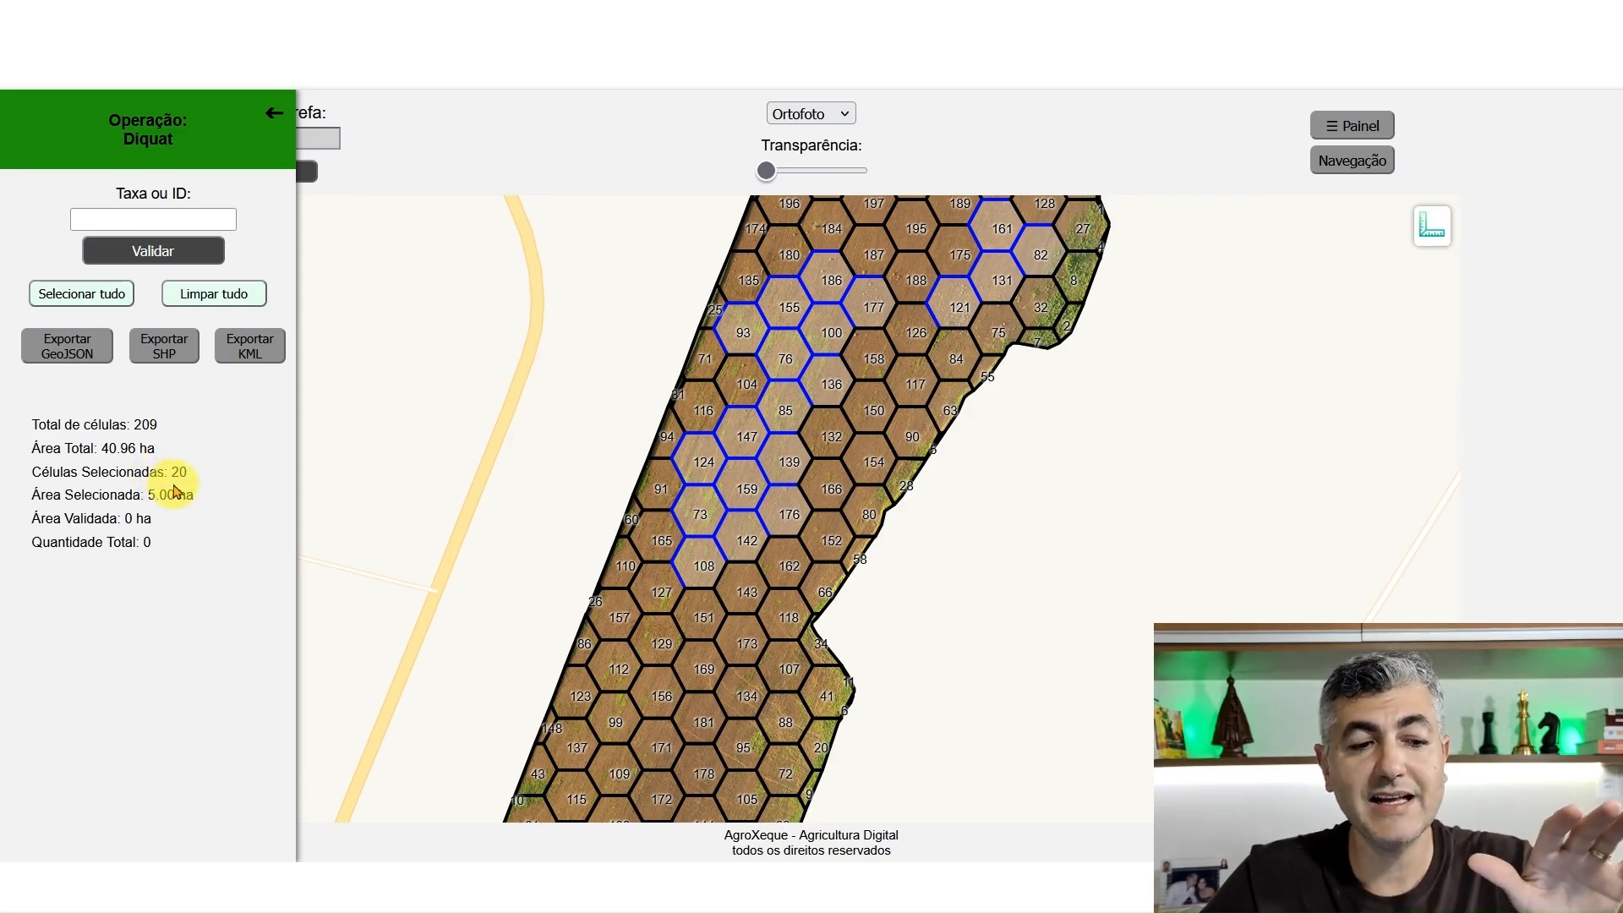
Clear the whole cell selection and hide the hexagonal grid by setting the transparency to its maximum
click(179, 218)
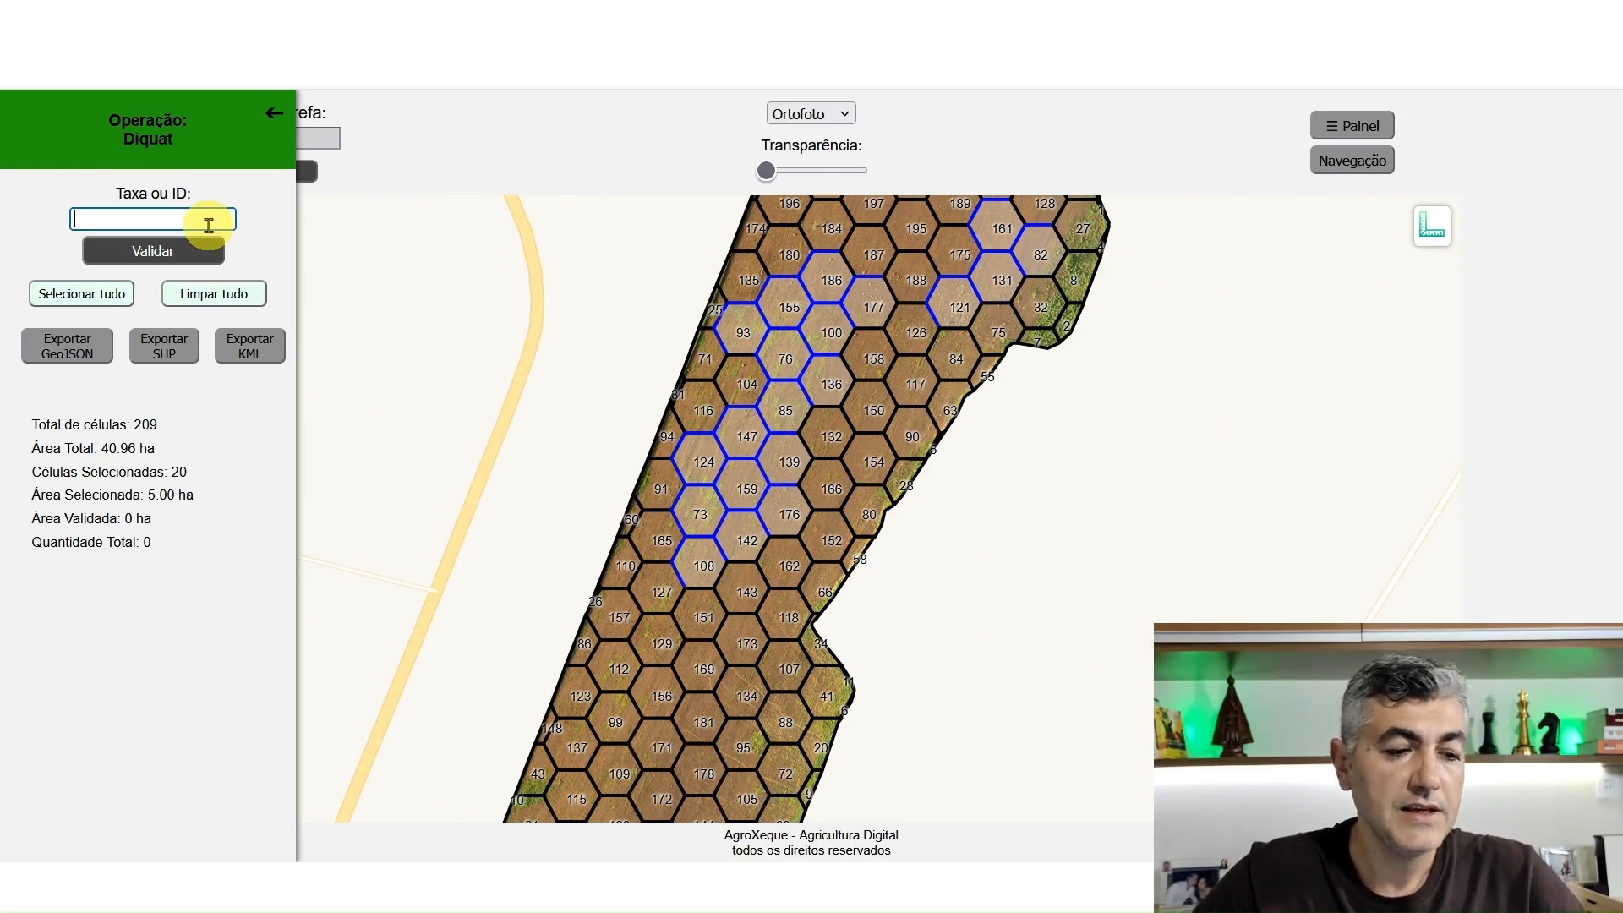
click(228, 292)
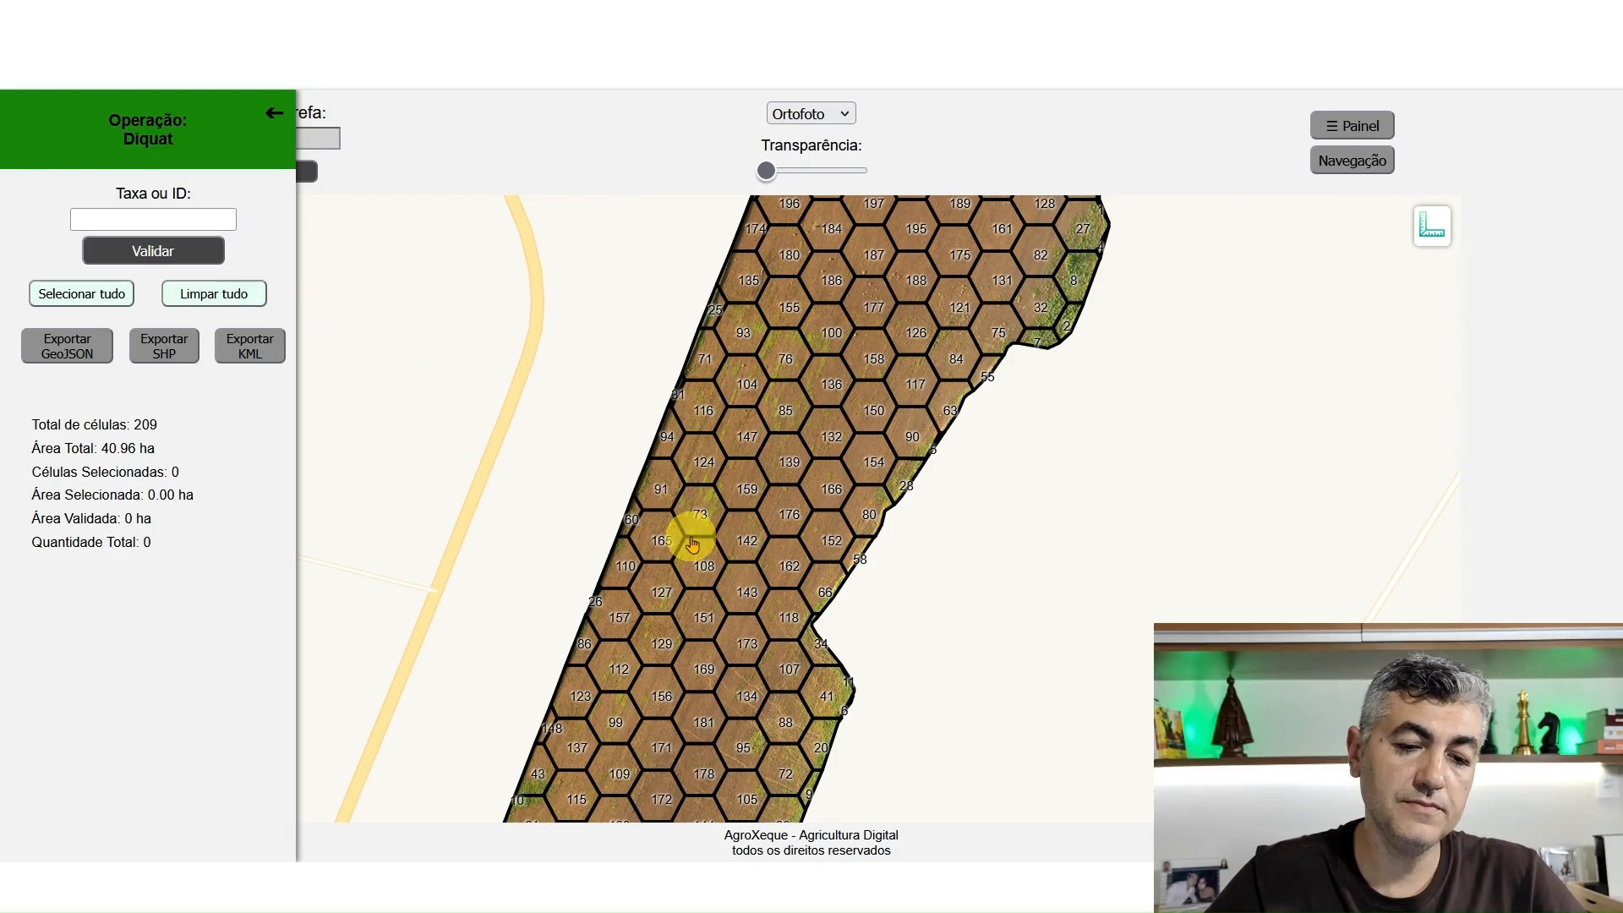
drag(767, 171, 917, 241)
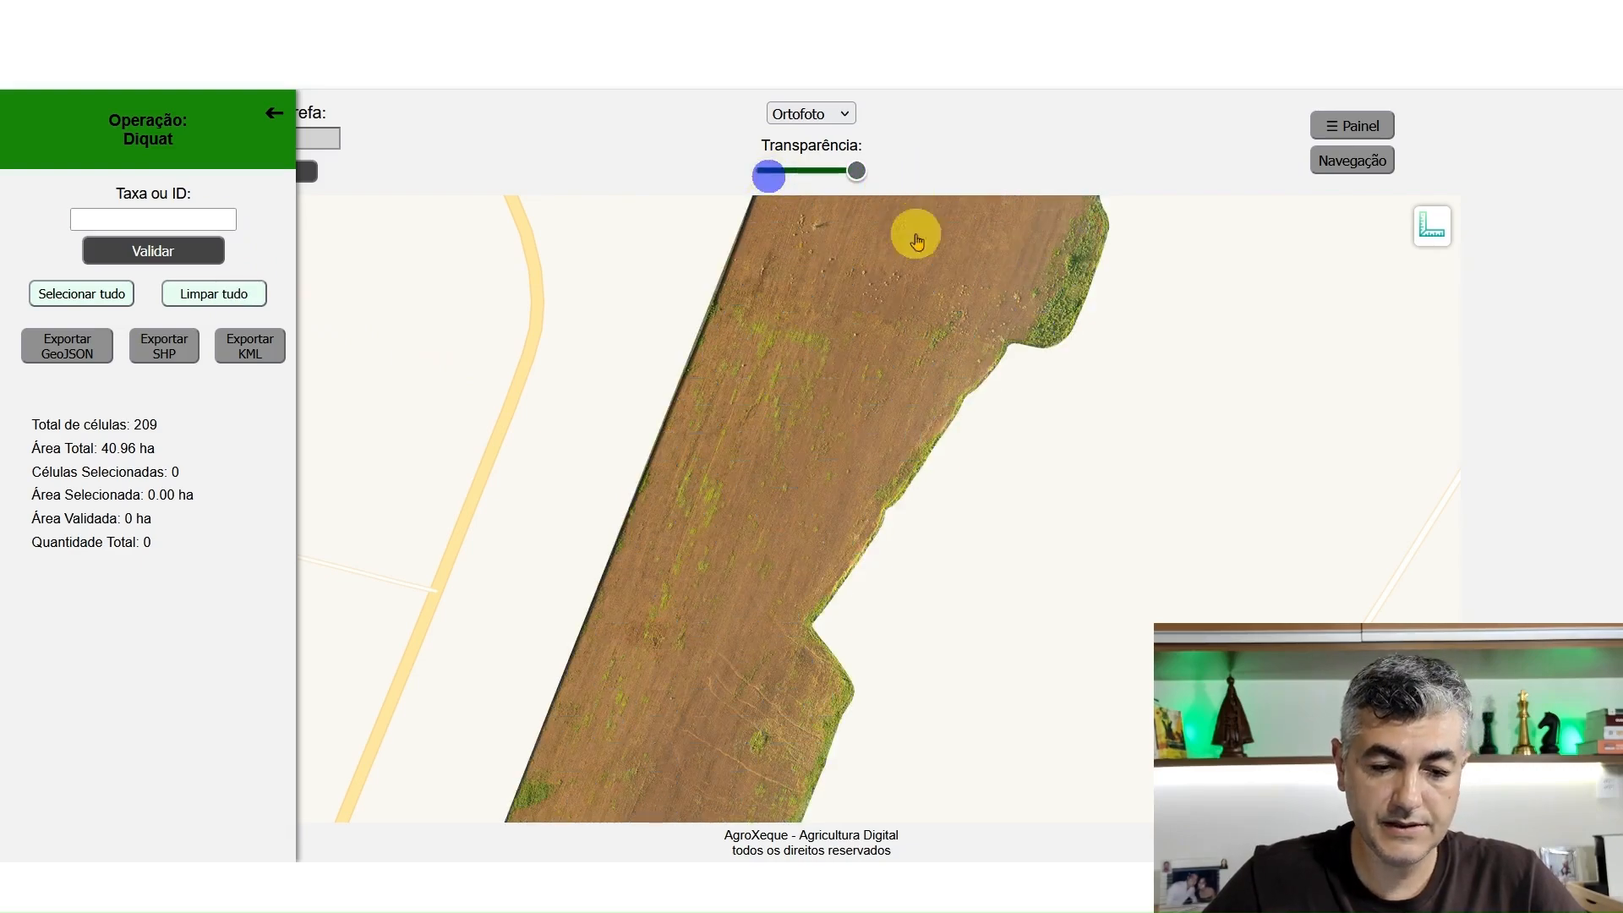
Examine how weeds are distributed across the bare field orthophoto
drag(851, 424, 836, 340)
drag(685, 560, 767, 379)
mouse_move(750, 543)
mouse_down()
mouse_move(805, 439)
mouse_move(812, 587)
mouse_up()
drag(808, 449, 804, 565)
drag(925, 381, 855, 552)
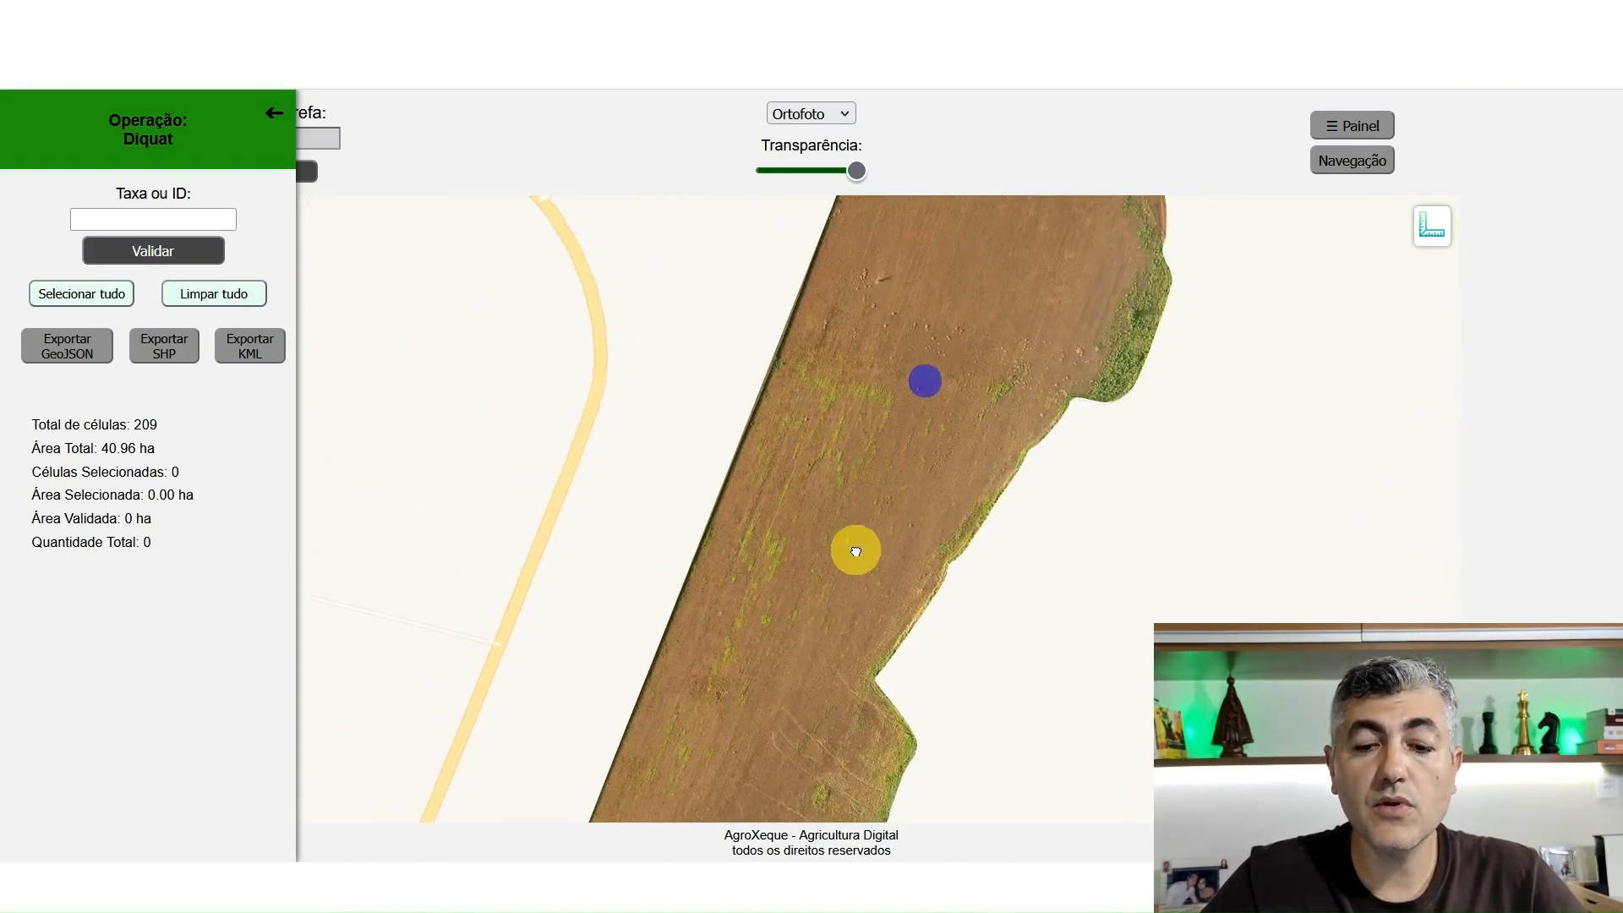
mouse_move(927, 460)
mouse_down()
mouse_move(888, 529)
mouse_move(855, 449)
mouse_move(913, 402)
mouse_move(904, 391)
mouse_up()
mouse_move(897, 327)
mouse_down()
mouse_move(873, 507)
mouse_move(859, 387)
mouse_up()
drag(755, 612, 786, 460)
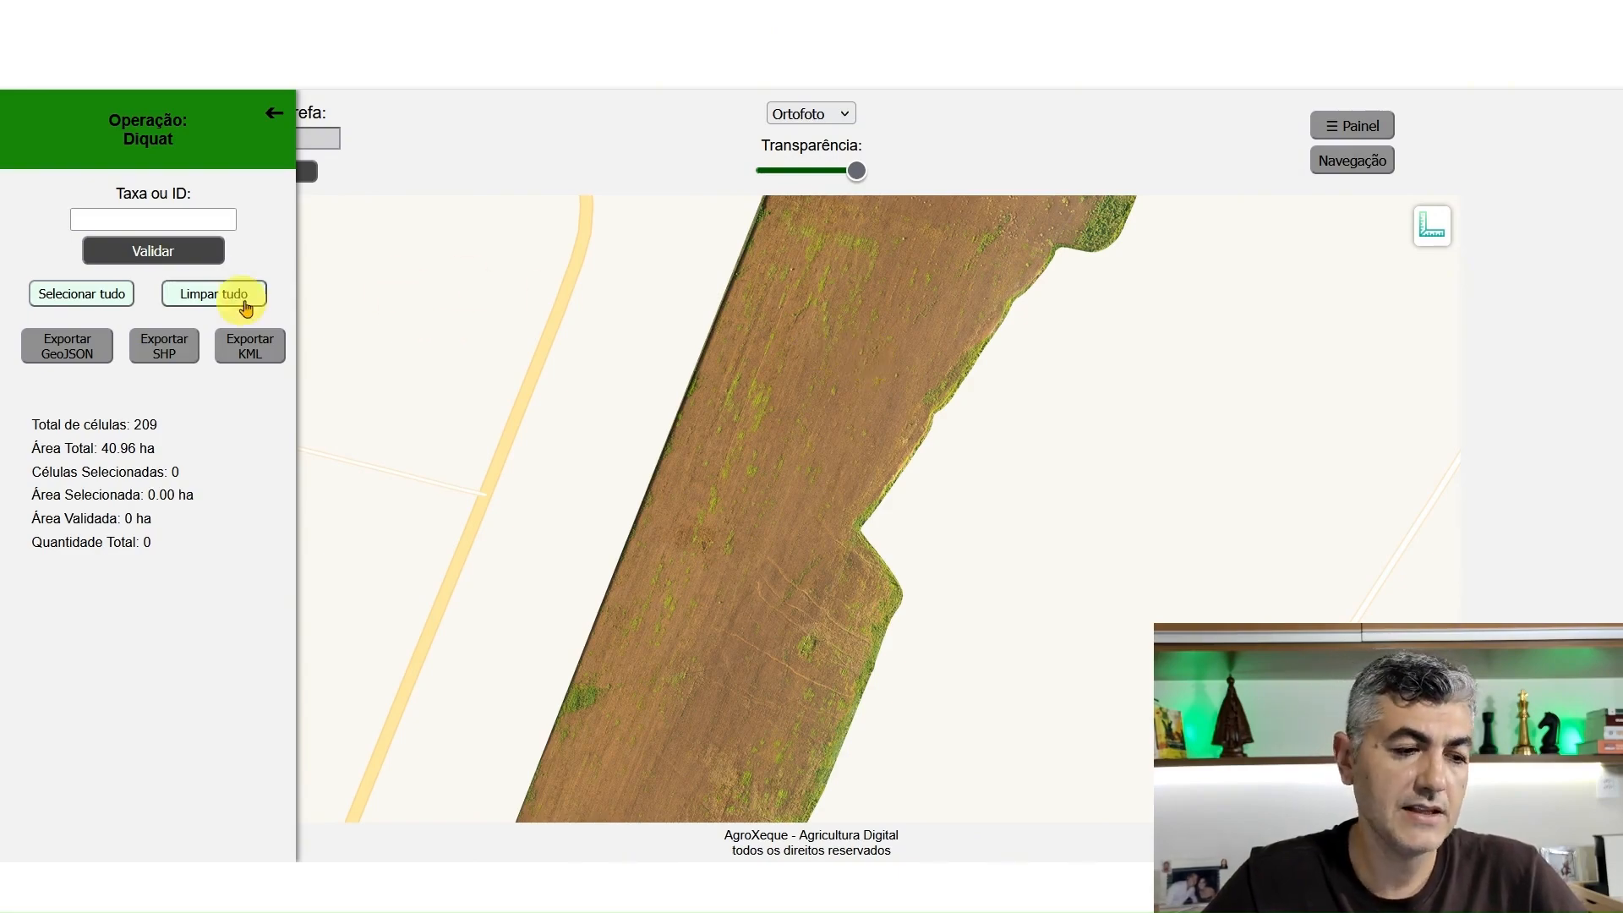
Lower the transparency to its minimum and select all cells of the field, trying out clearing the selection in between
click(98, 292)
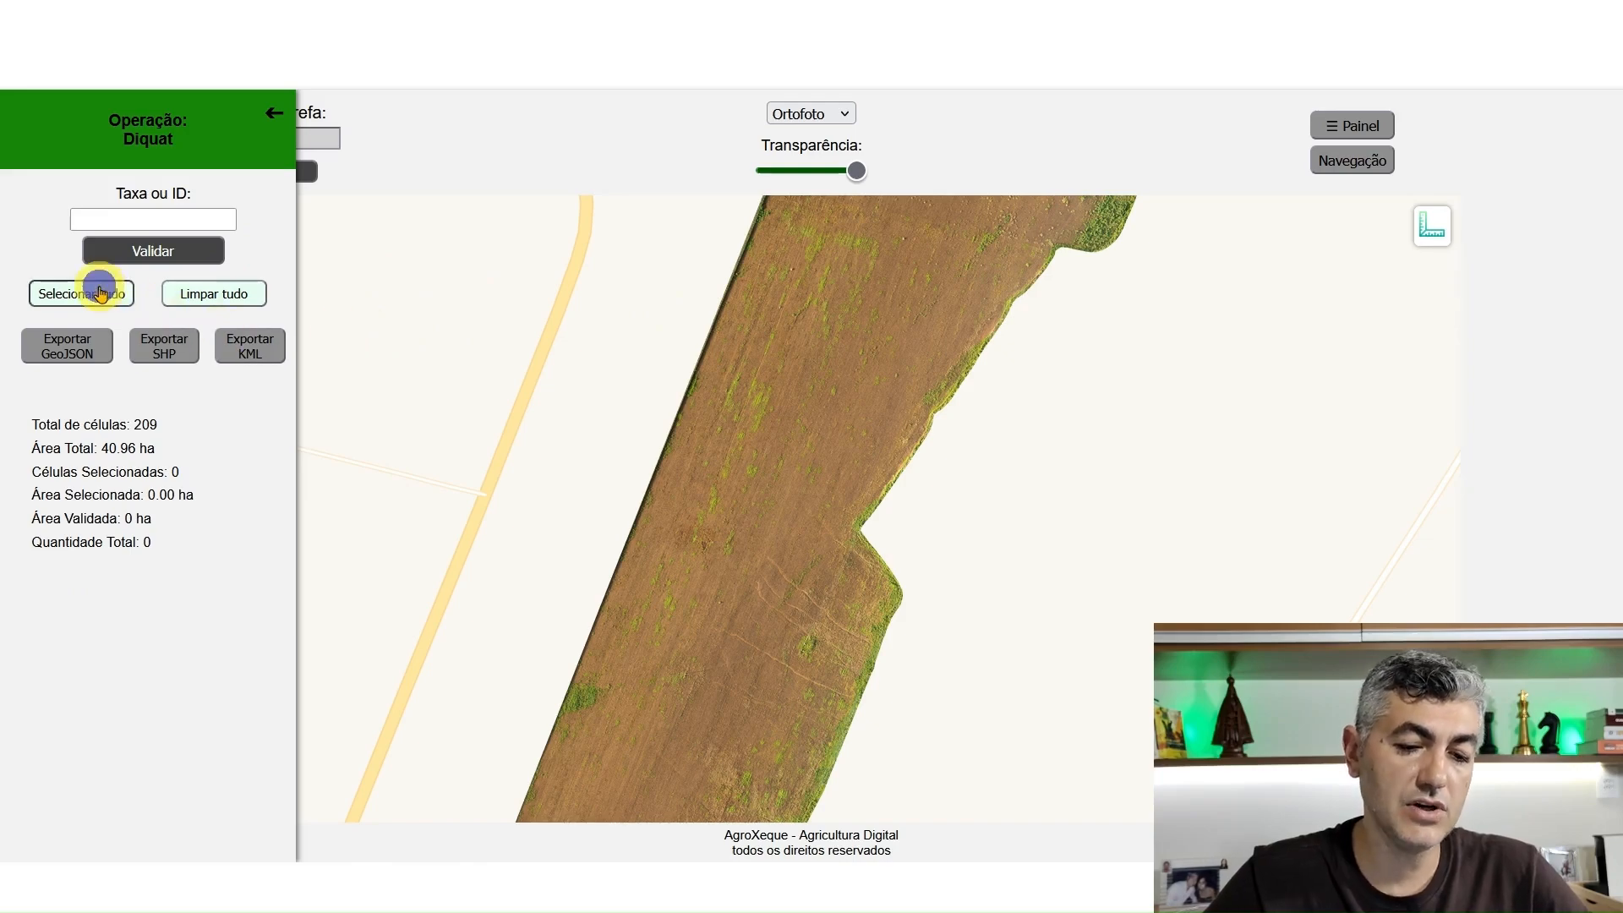
drag(856, 171, 759, 172)
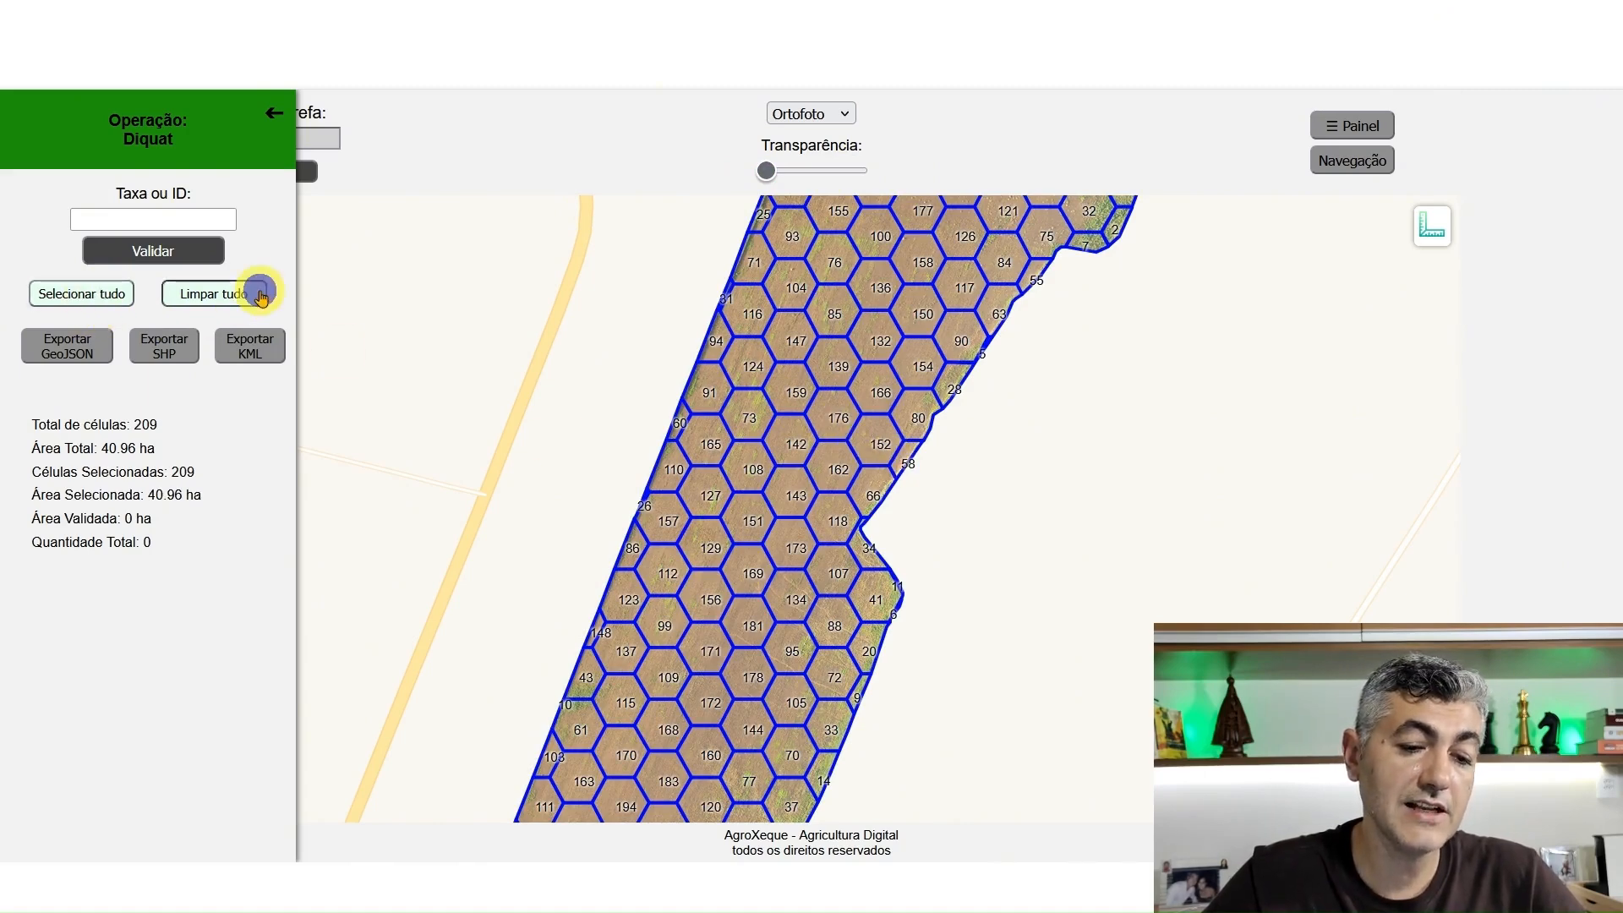
click(254, 293)
click(101, 293)
click(214, 294)
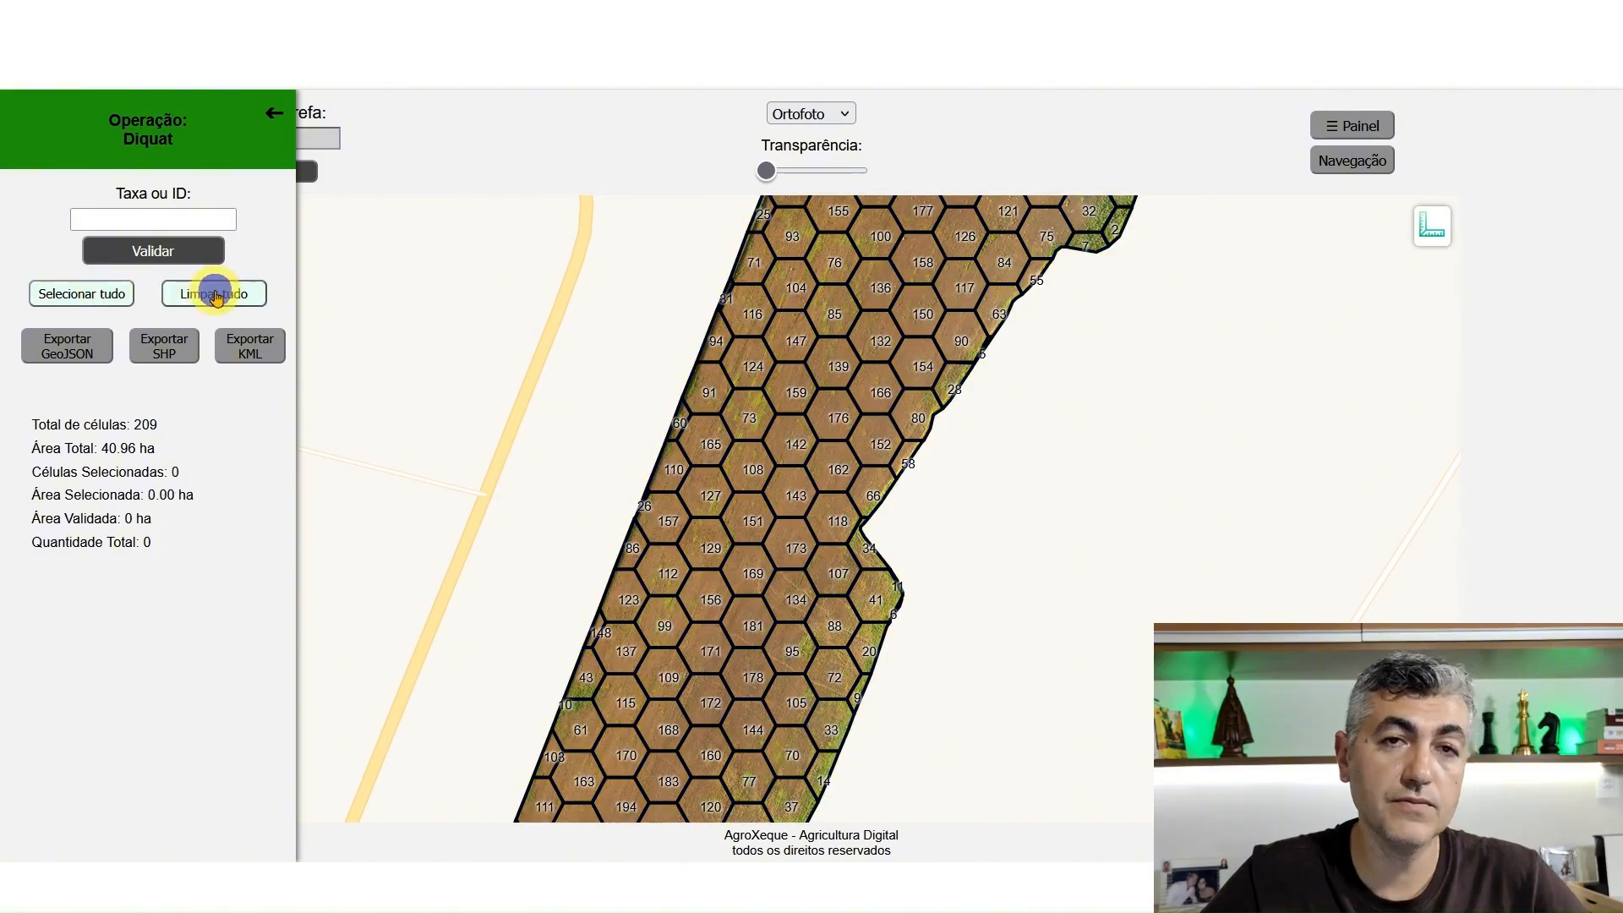
click(118, 293)
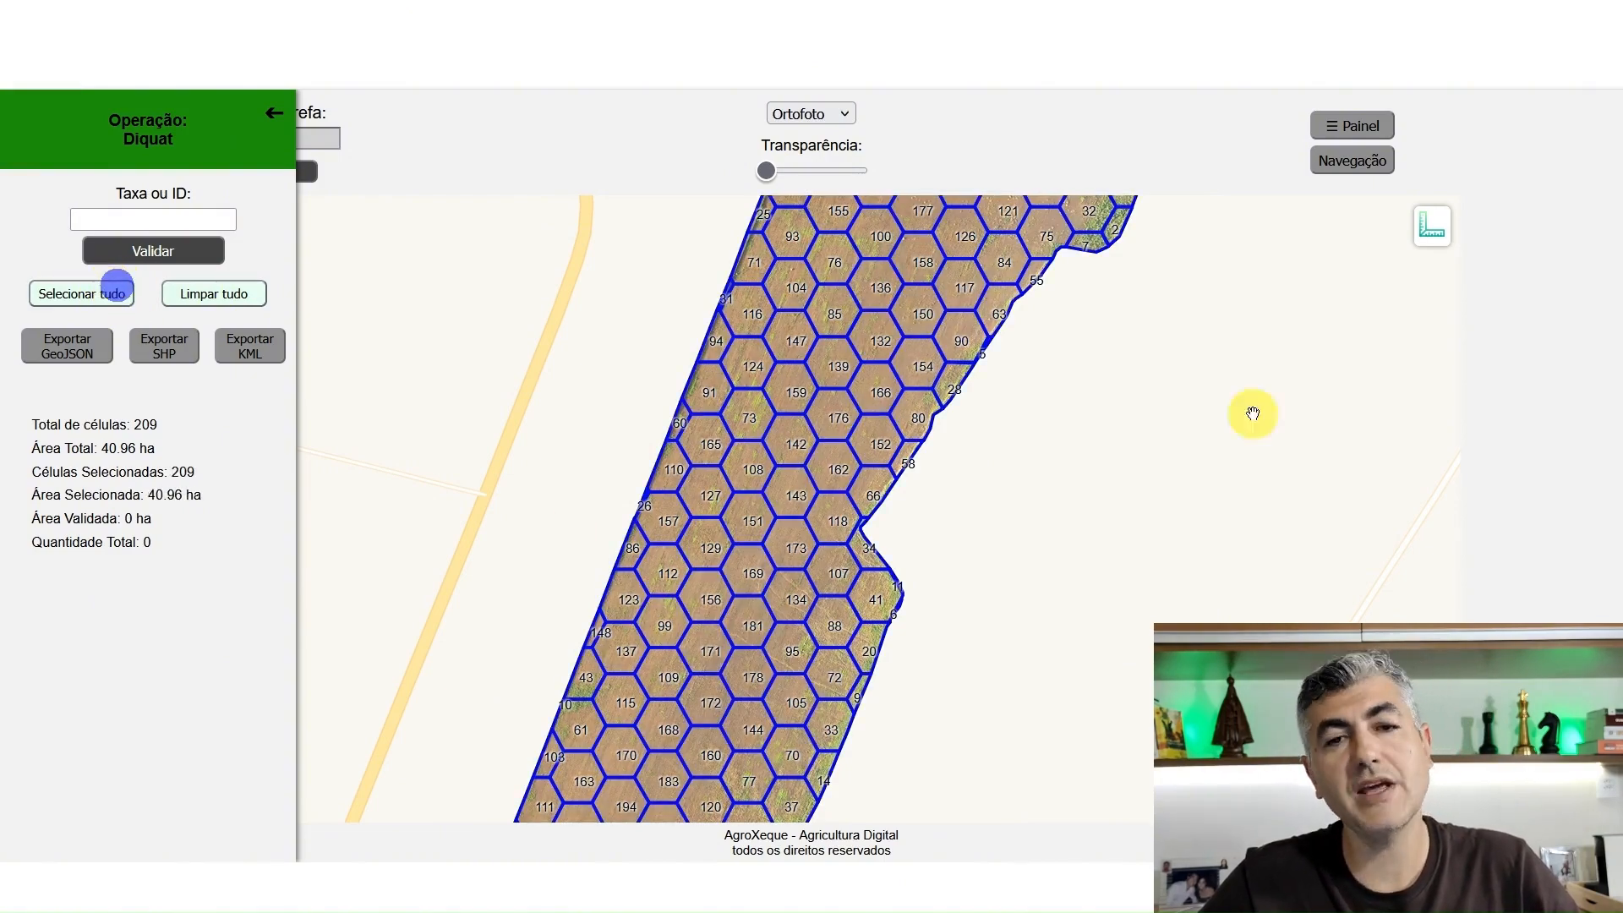
Deselect cells 185, 122, 204, 199 and 190 near the field's upper end
drag(1148, 324, 1168, 603)
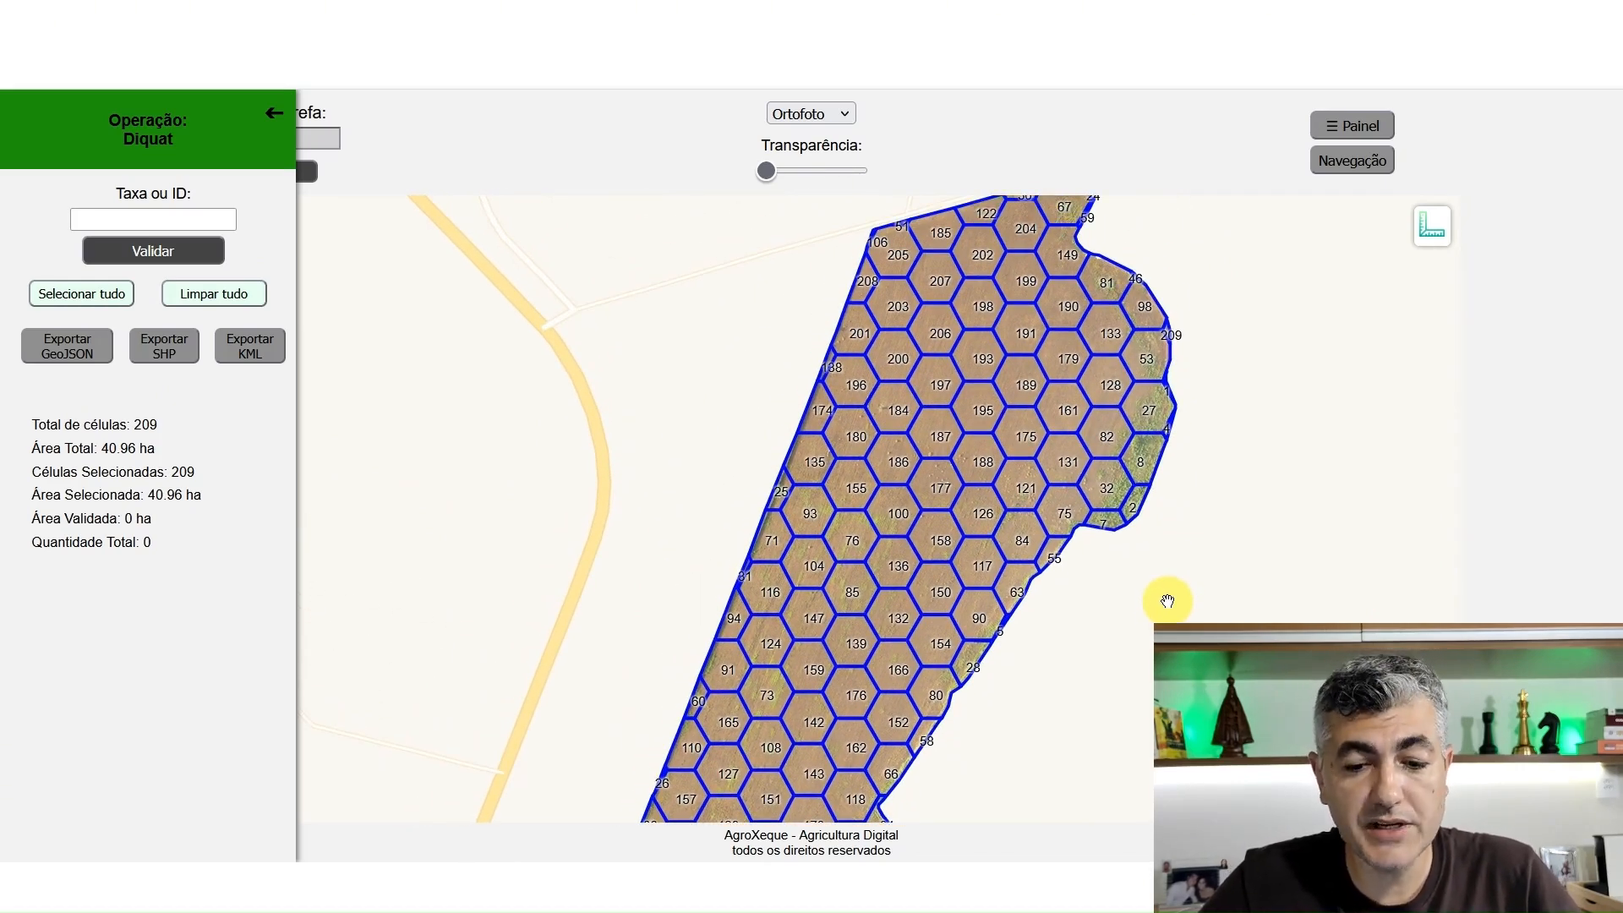
scroll(1015, 282, up, 1)
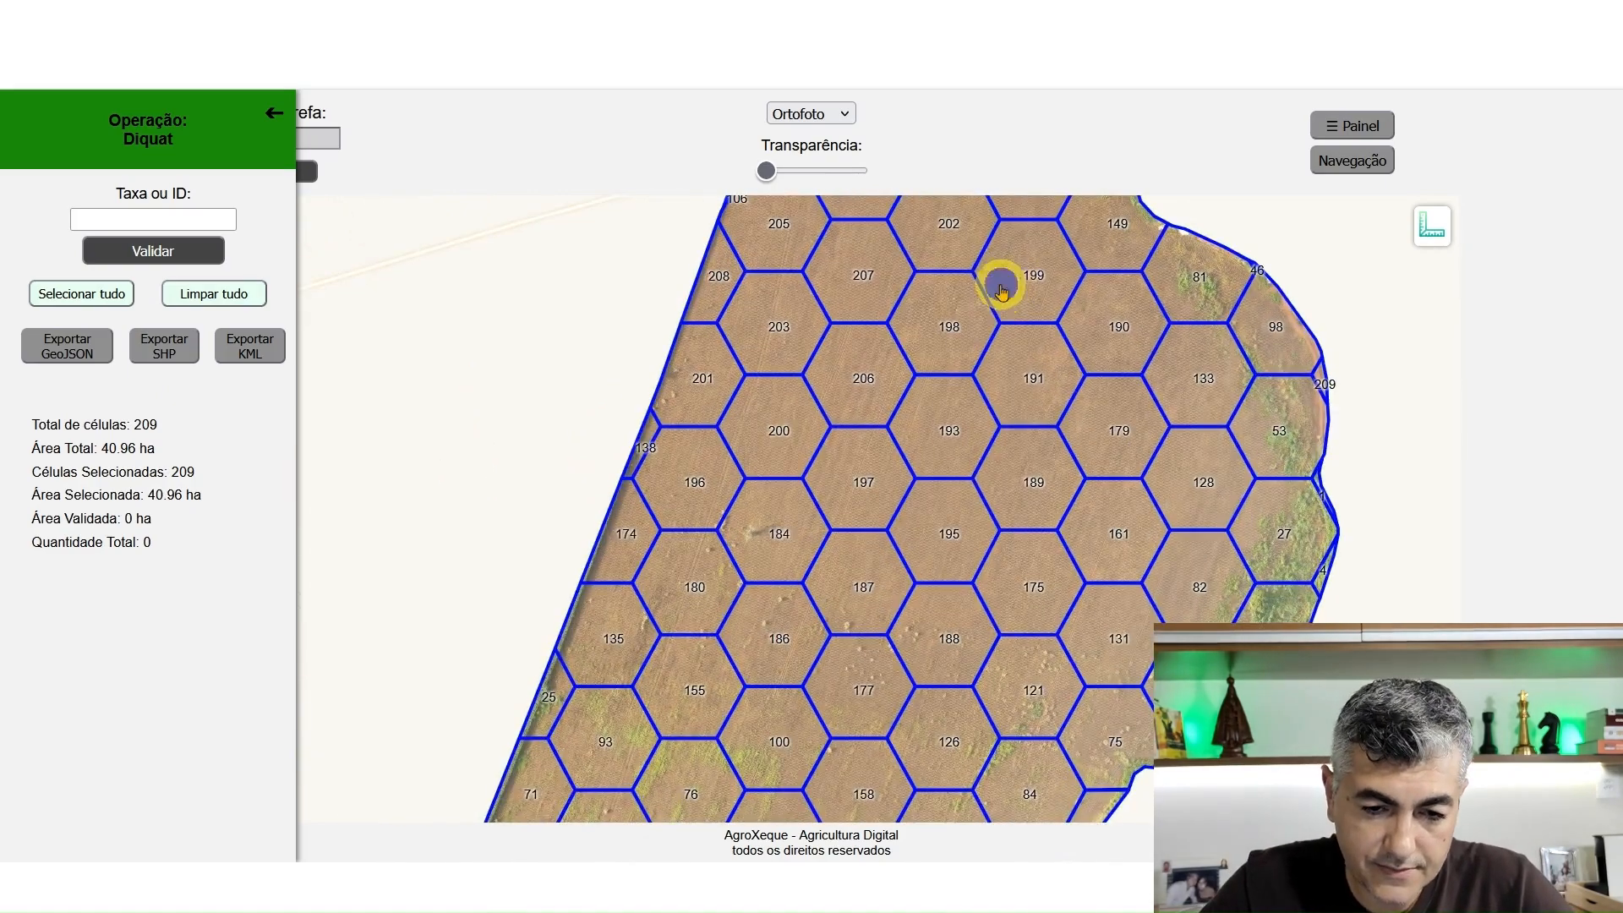
drag(1001, 292, 990, 495)
click(862, 395)
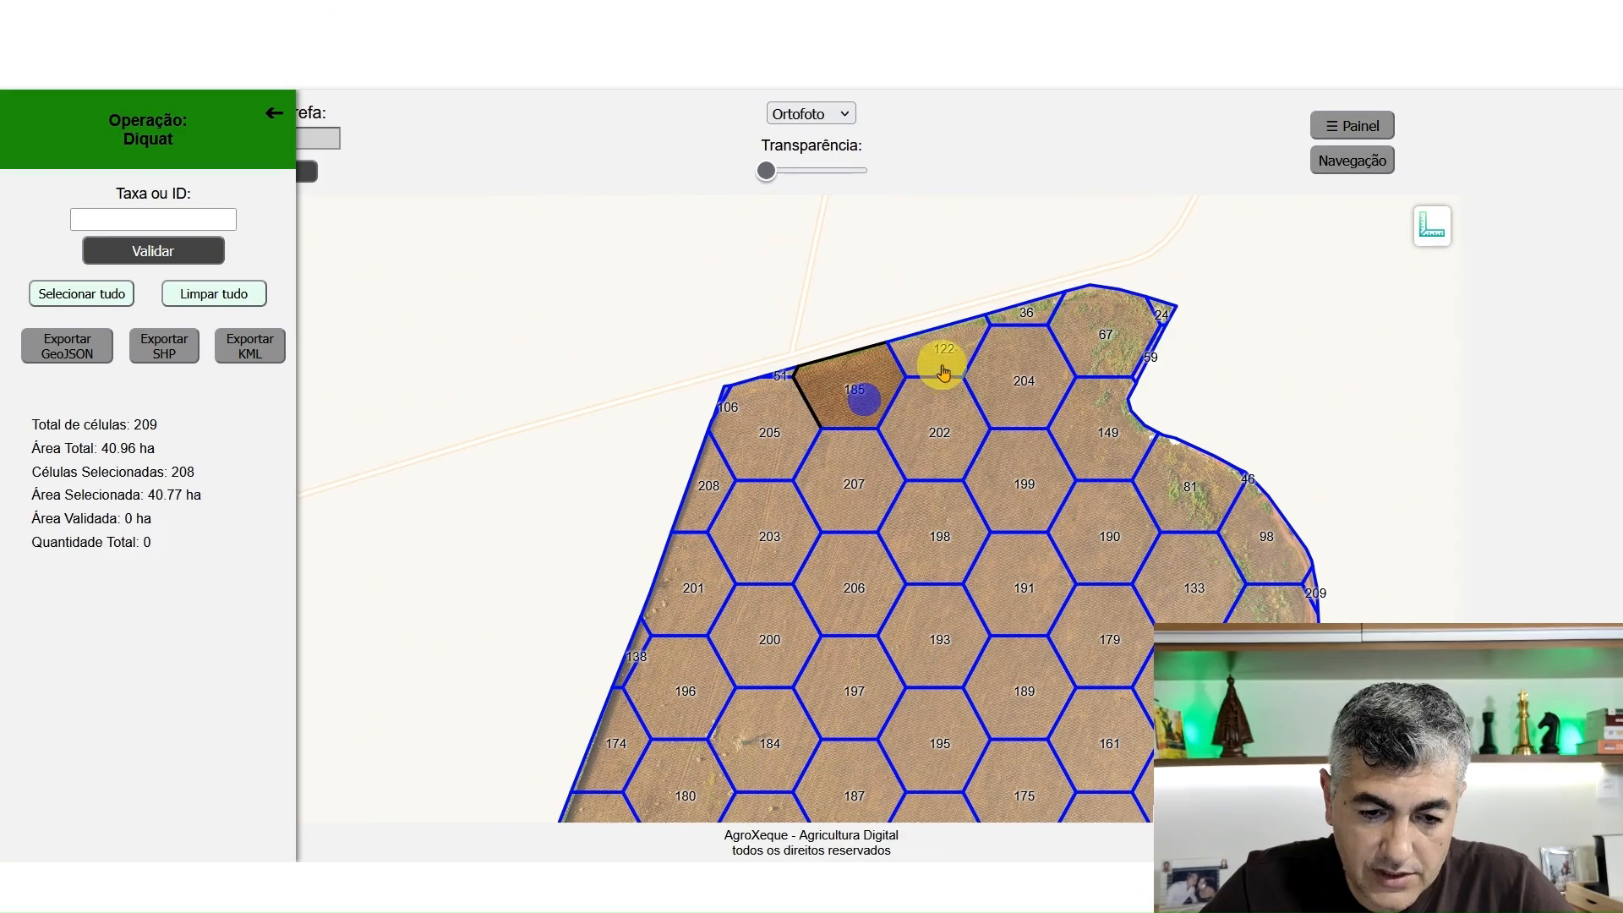
click(945, 372)
click(1009, 384)
click(1020, 489)
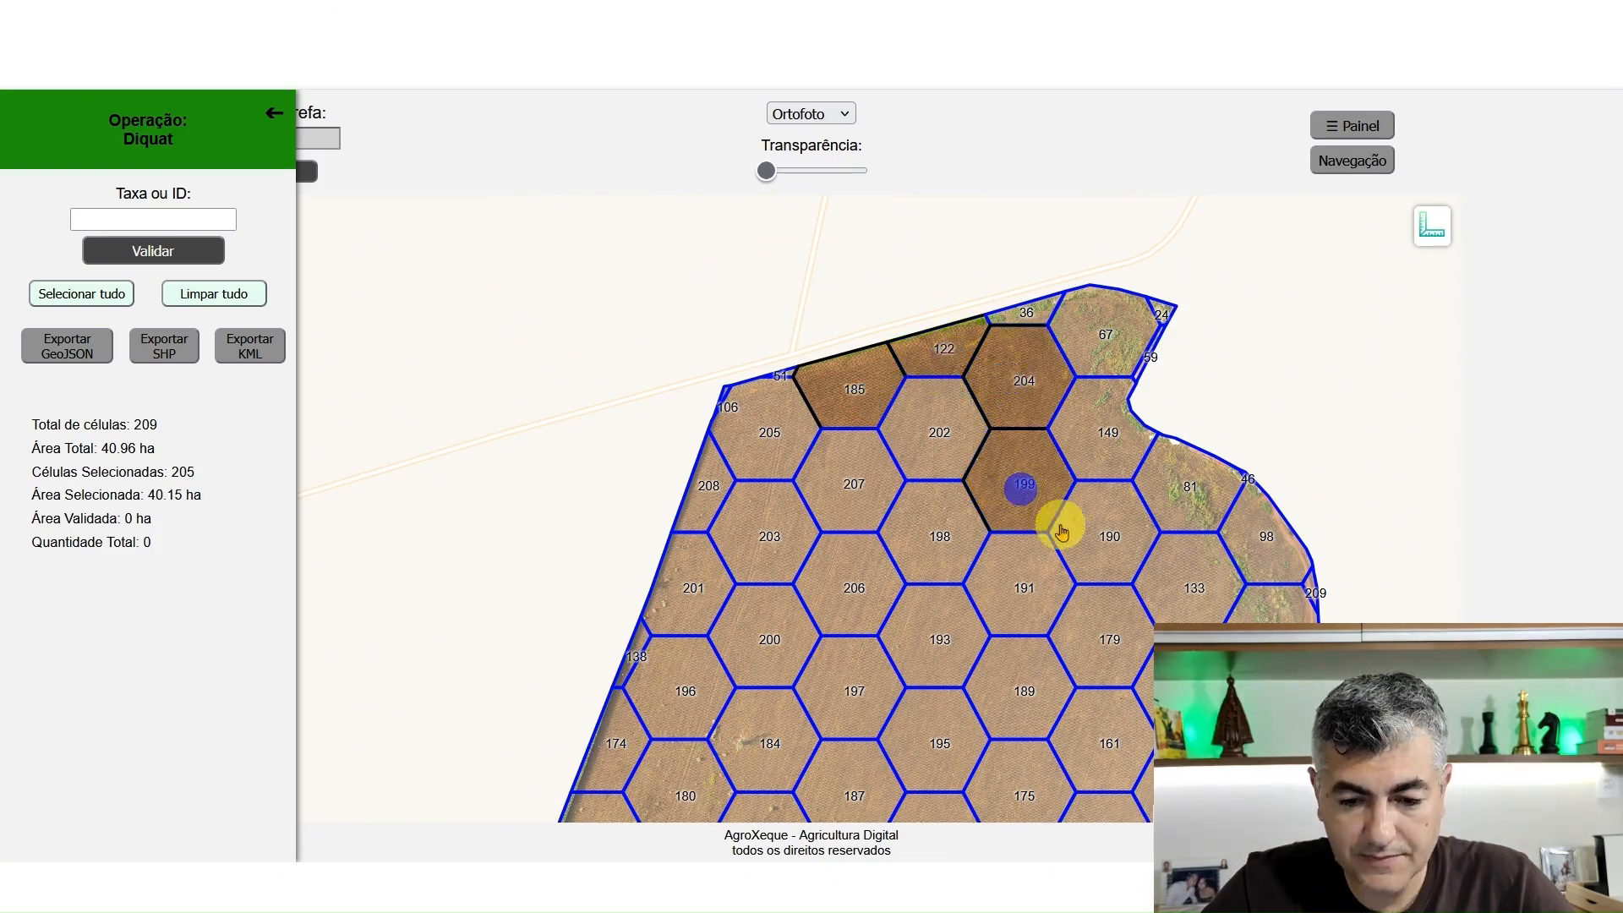
click(1089, 547)
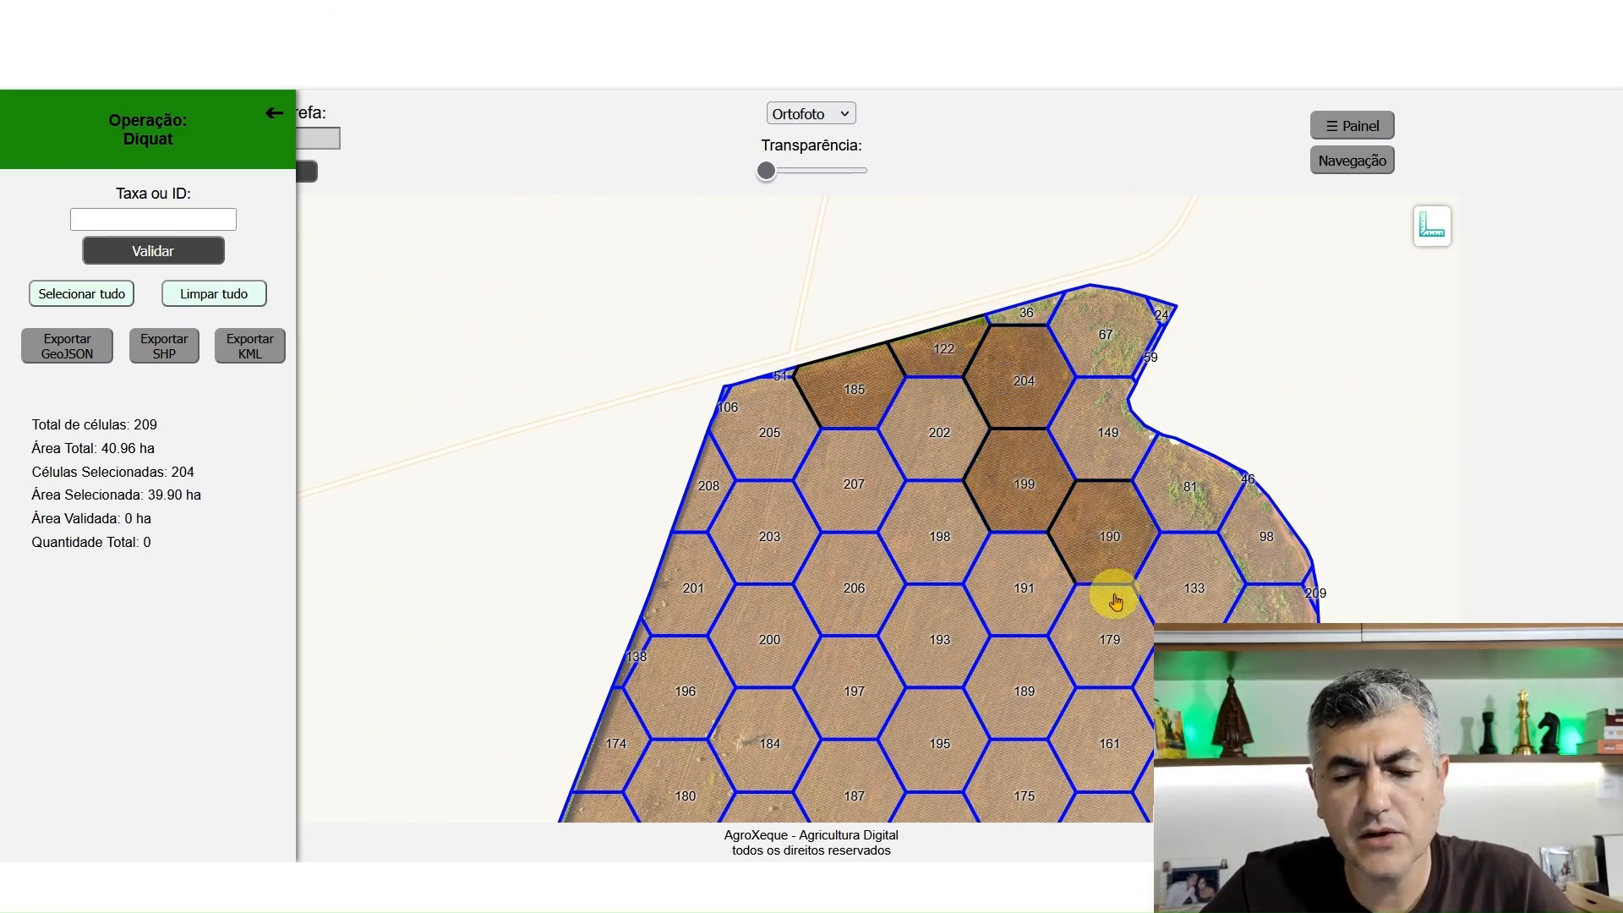
Deselect cells 202, 205, 203 and 207 near the field's upper-left corner
scroll(1133, 604, up, 1)
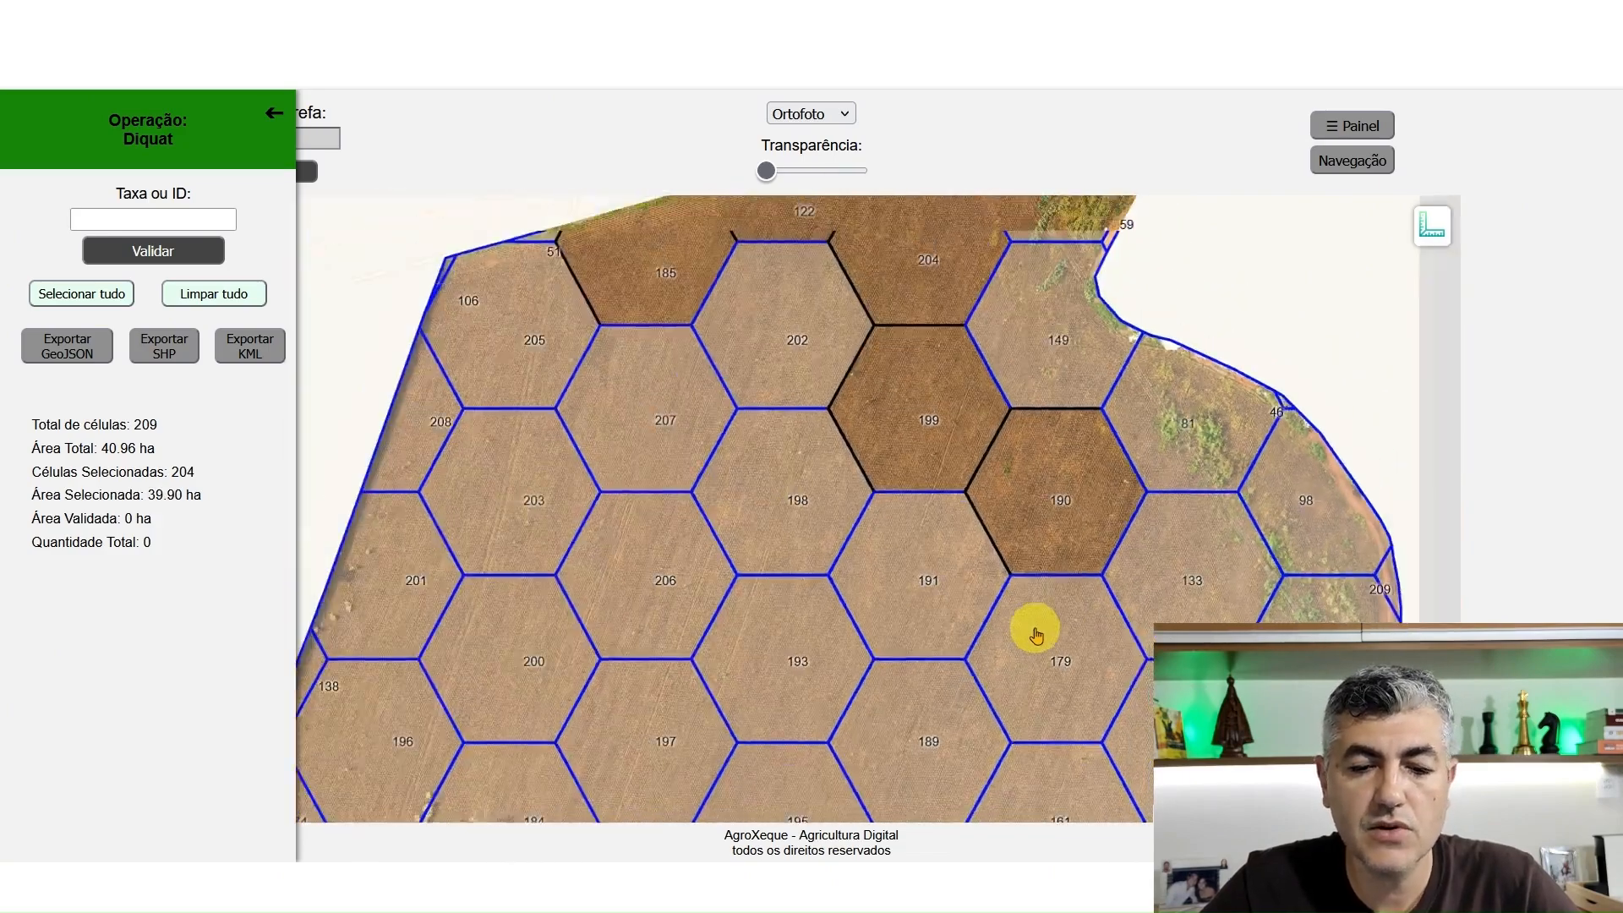
scroll(1036, 634, down, 1)
click(898, 416)
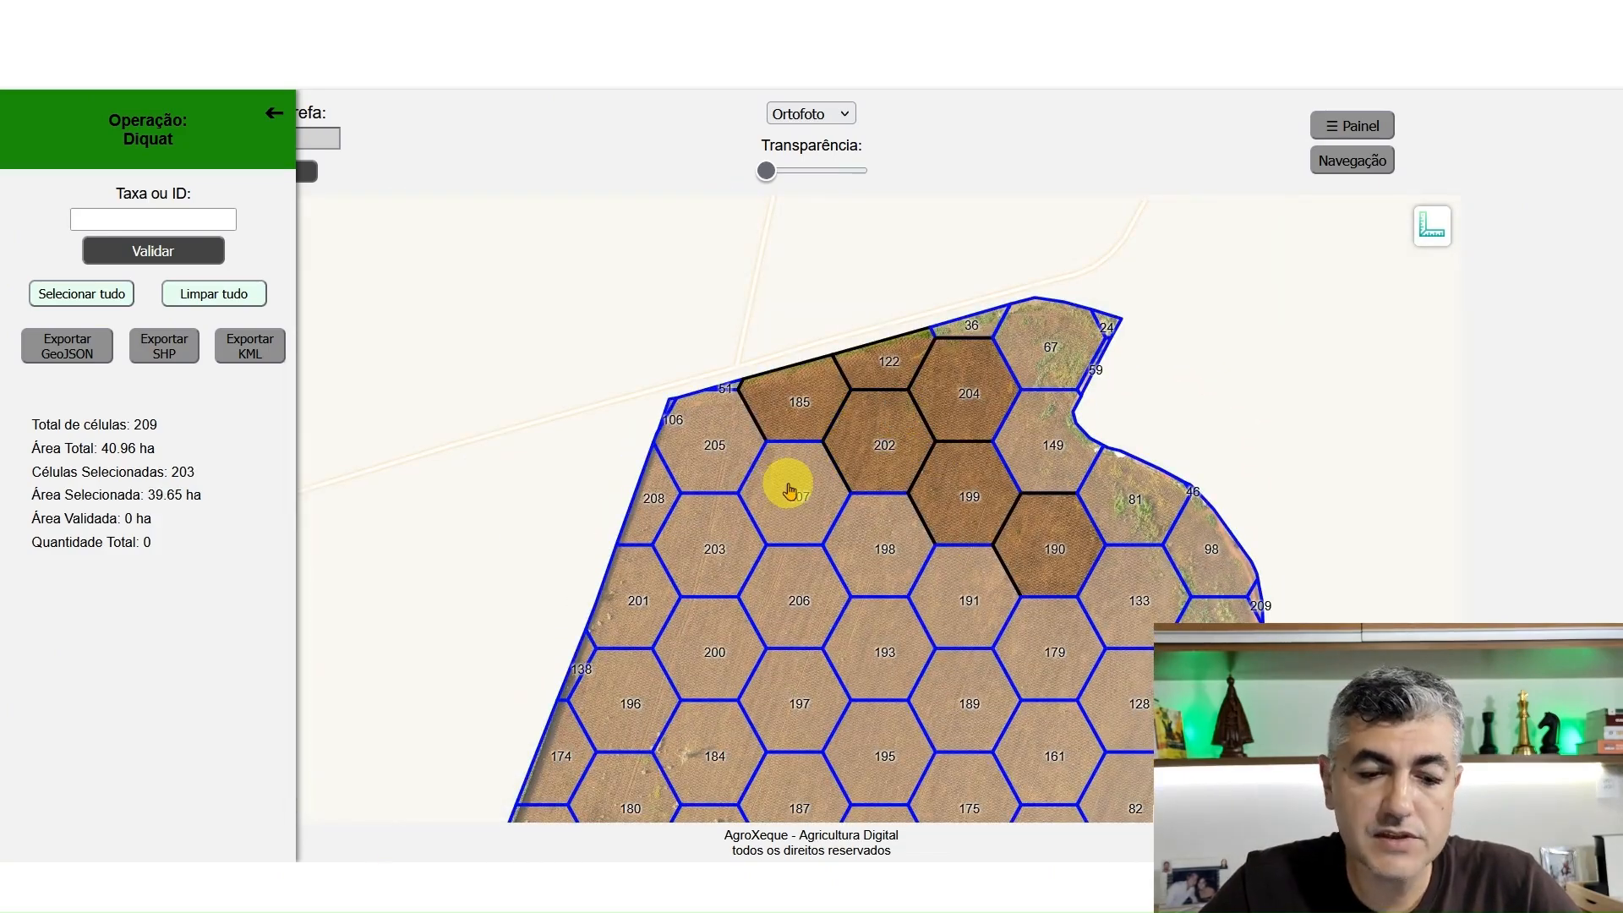
click(720, 446)
click(702, 531)
click(795, 489)
Deselect cells 200, 201, 208, 196, 184, 180 and 186 along the upper field's left side
drag(781, 606, 777, 361)
click(719, 448)
click(649, 411)
click(649, 317)
click(600, 489)
click(719, 534)
click(635, 598)
click(705, 645)
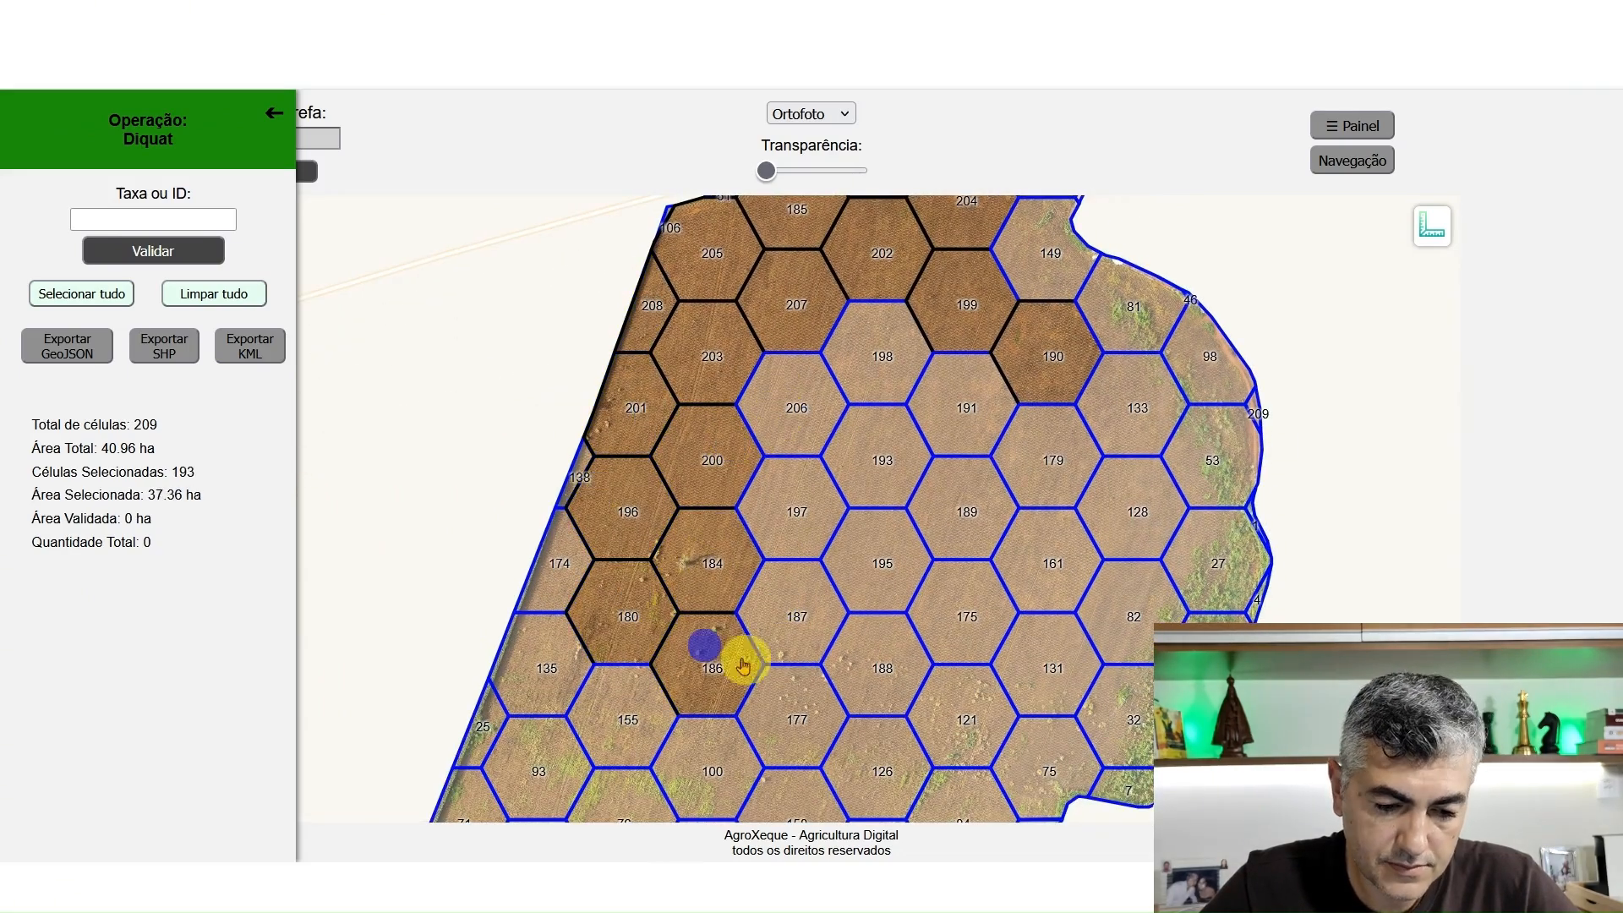
Deselect cells 177, 188, 131, 175, 121 and 187 across the row below the upper block
click(784, 698)
click(879, 668)
click(1026, 663)
click(960, 642)
click(964, 697)
click(807, 588)
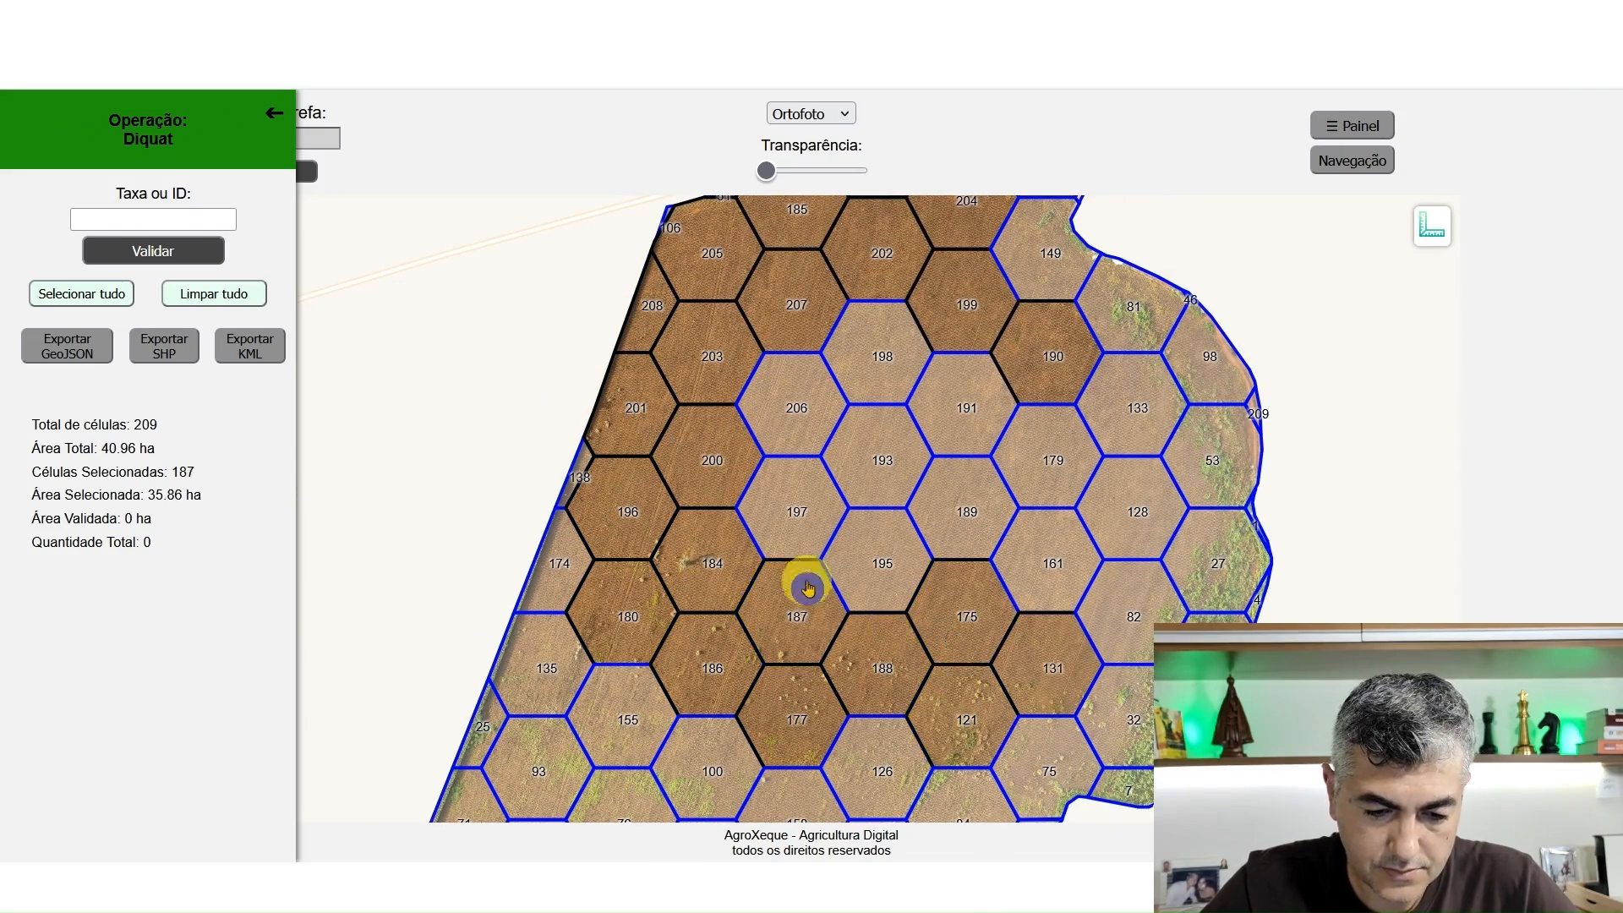
Deselect cells 197, 193, 206, 195, 189, 191, 198, 133, 179, 128 and 161 inside the upper block
click(799, 524)
click(877, 473)
click(788, 411)
click(880, 541)
click(956, 503)
click(942, 420)
click(881, 368)
click(1126, 411)
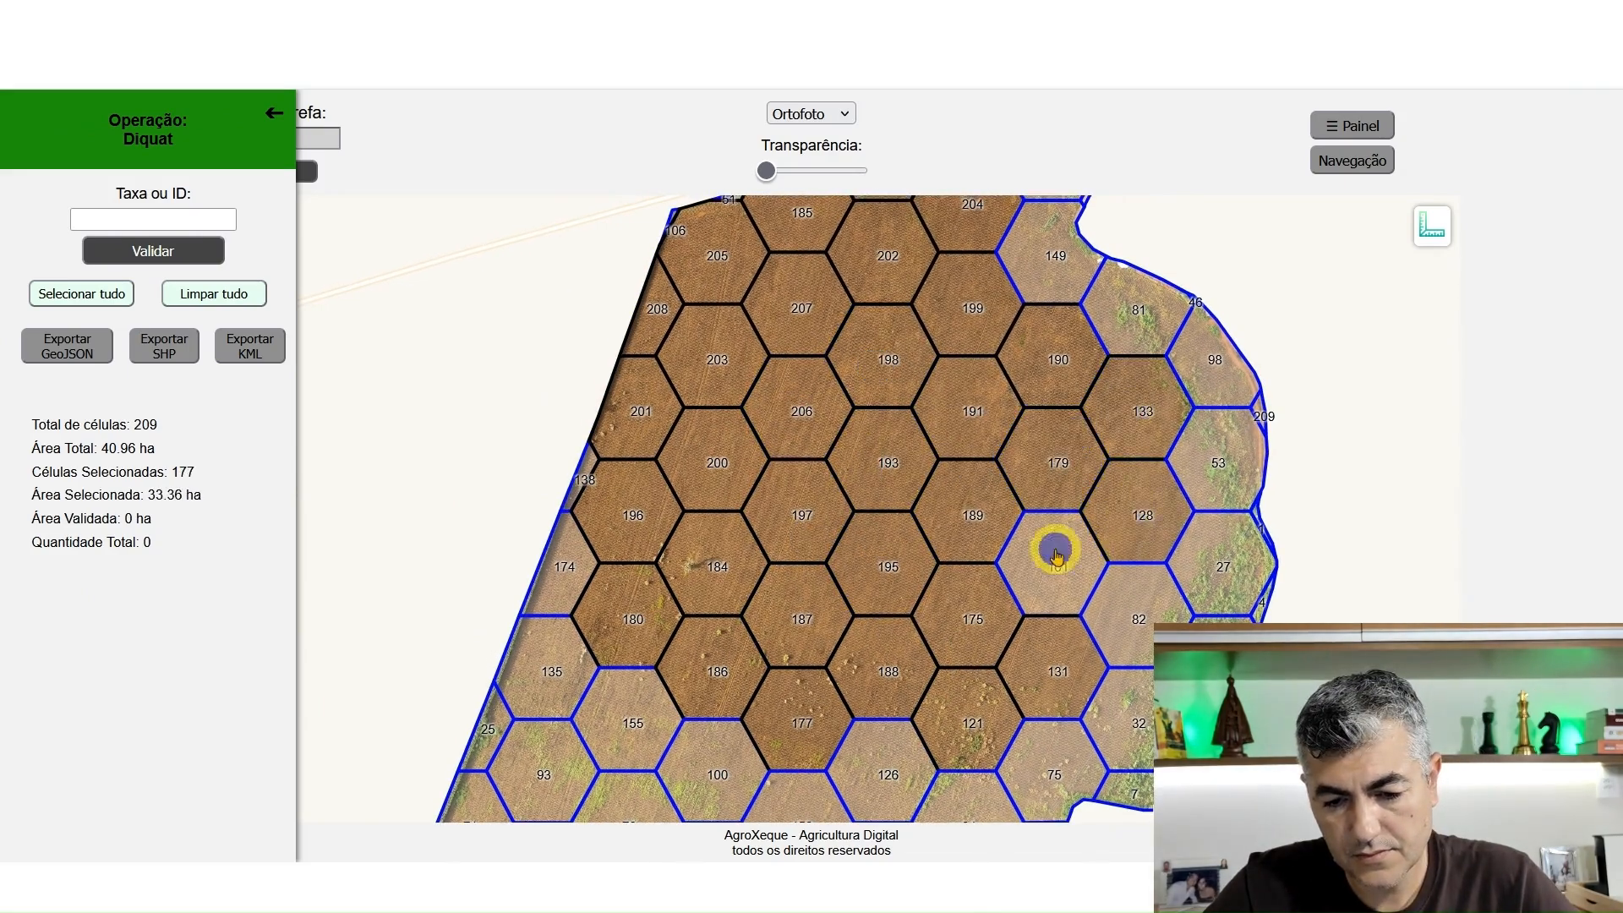
click(1057, 550)
Deselect cells 169, 173, 143, 181, 156, 171 and 178 in the middle of the field
drag(1094, 651, 1154, 253)
drag(921, 564, 947, 363)
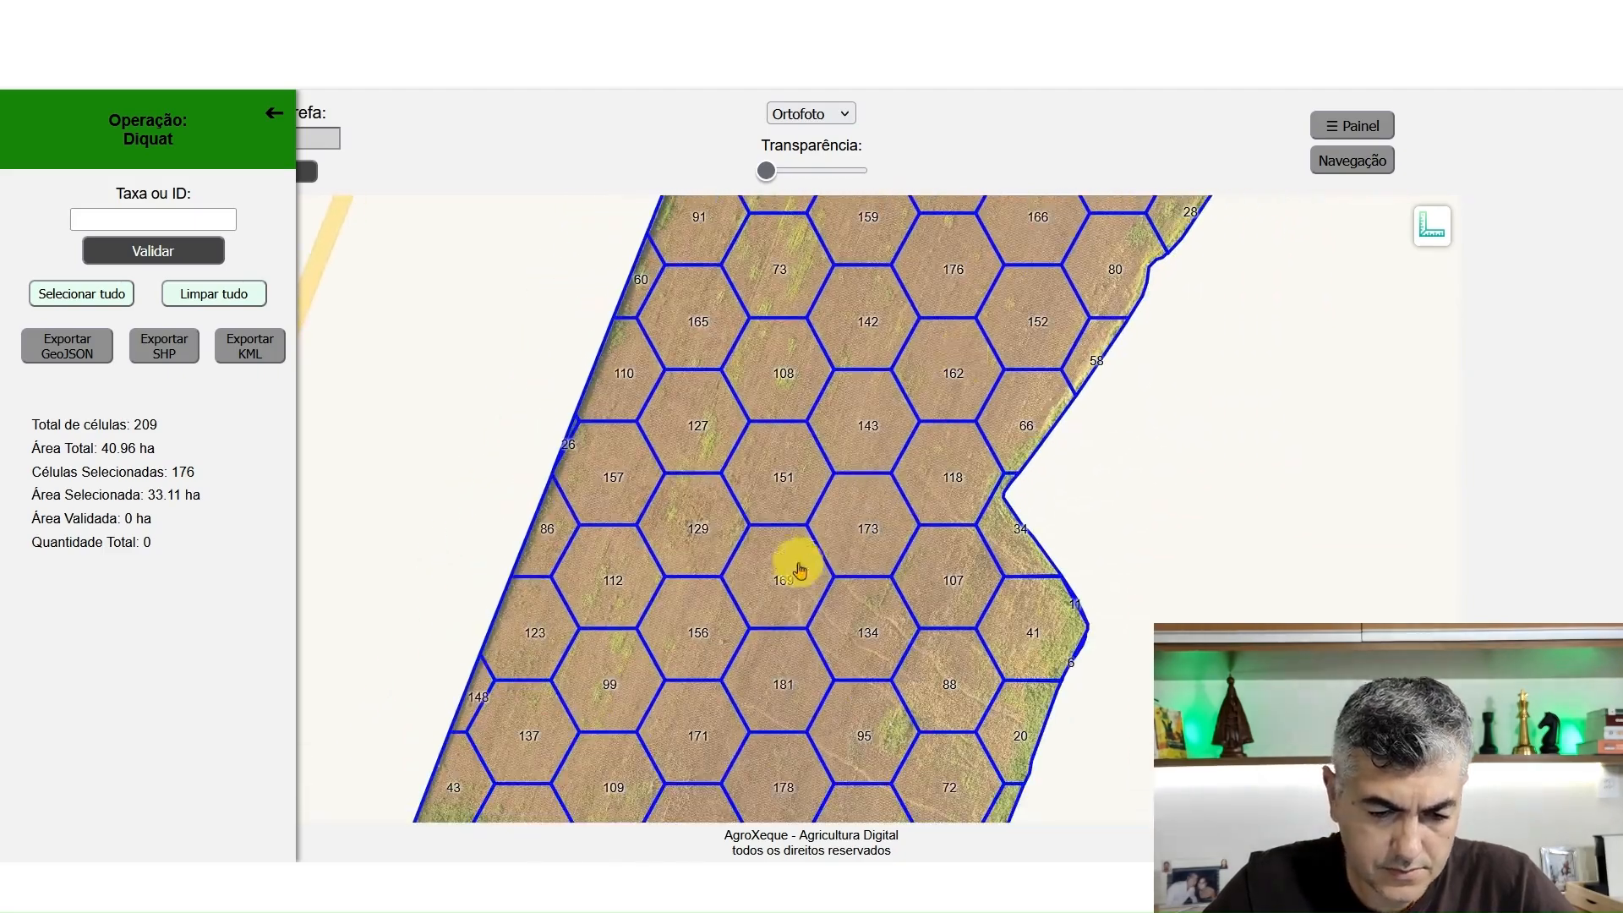
click(798, 571)
click(862, 520)
click(855, 449)
drag(763, 667, 815, 499)
click(824, 507)
click(753, 474)
click(764, 549)
click(820, 621)
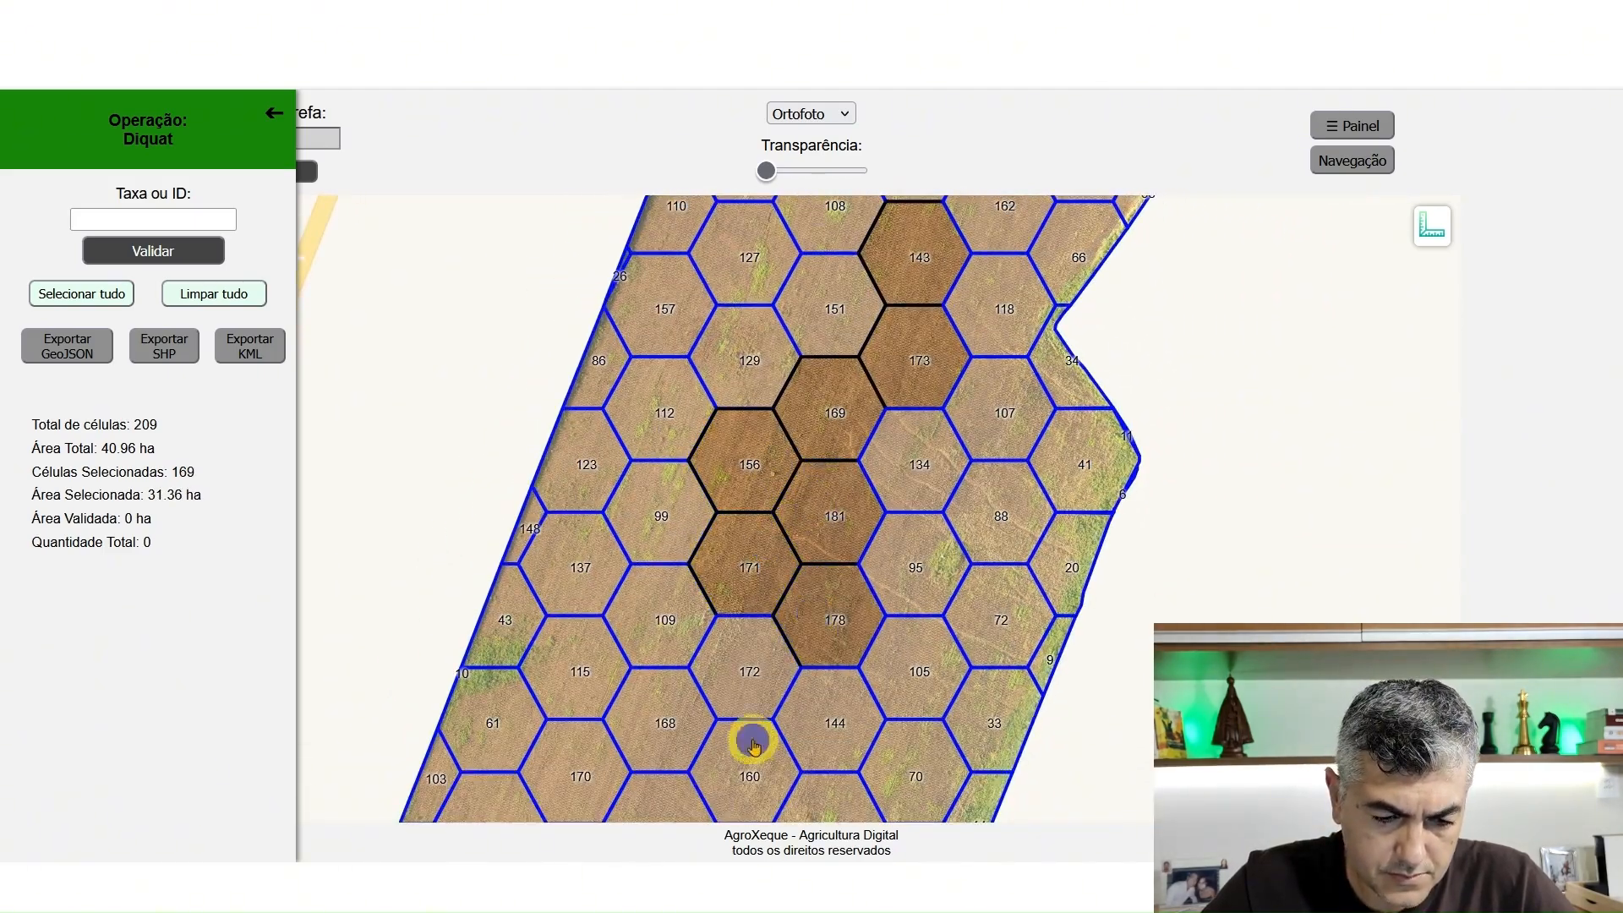
Deselect cells 172, 144, 168, 183 and 160 just below the field's central strip
drag(755, 744, 760, 558)
click(764, 485)
click(815, 532)
click(700, 541)
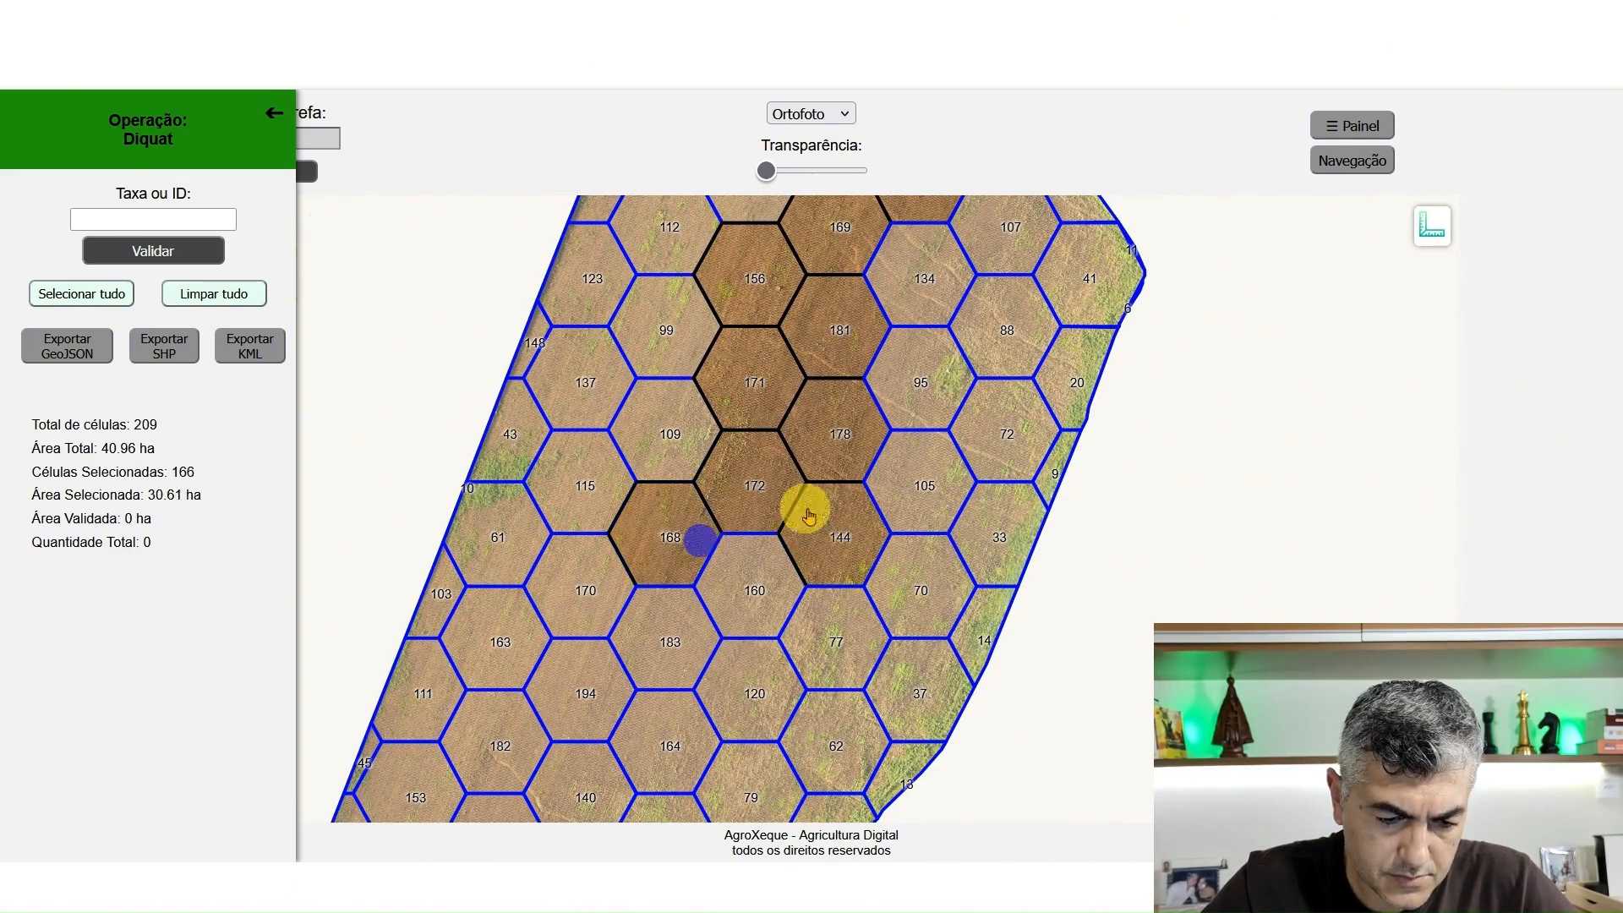
click(676, 647)
click(739, 586)
Deselect cells 194, 182 and 192 in the lower field, leaving cells 170 and 140 selected
drag(677, 674, 738, 499)
click(670, 435)
click(647, 517)
click(672, 410)
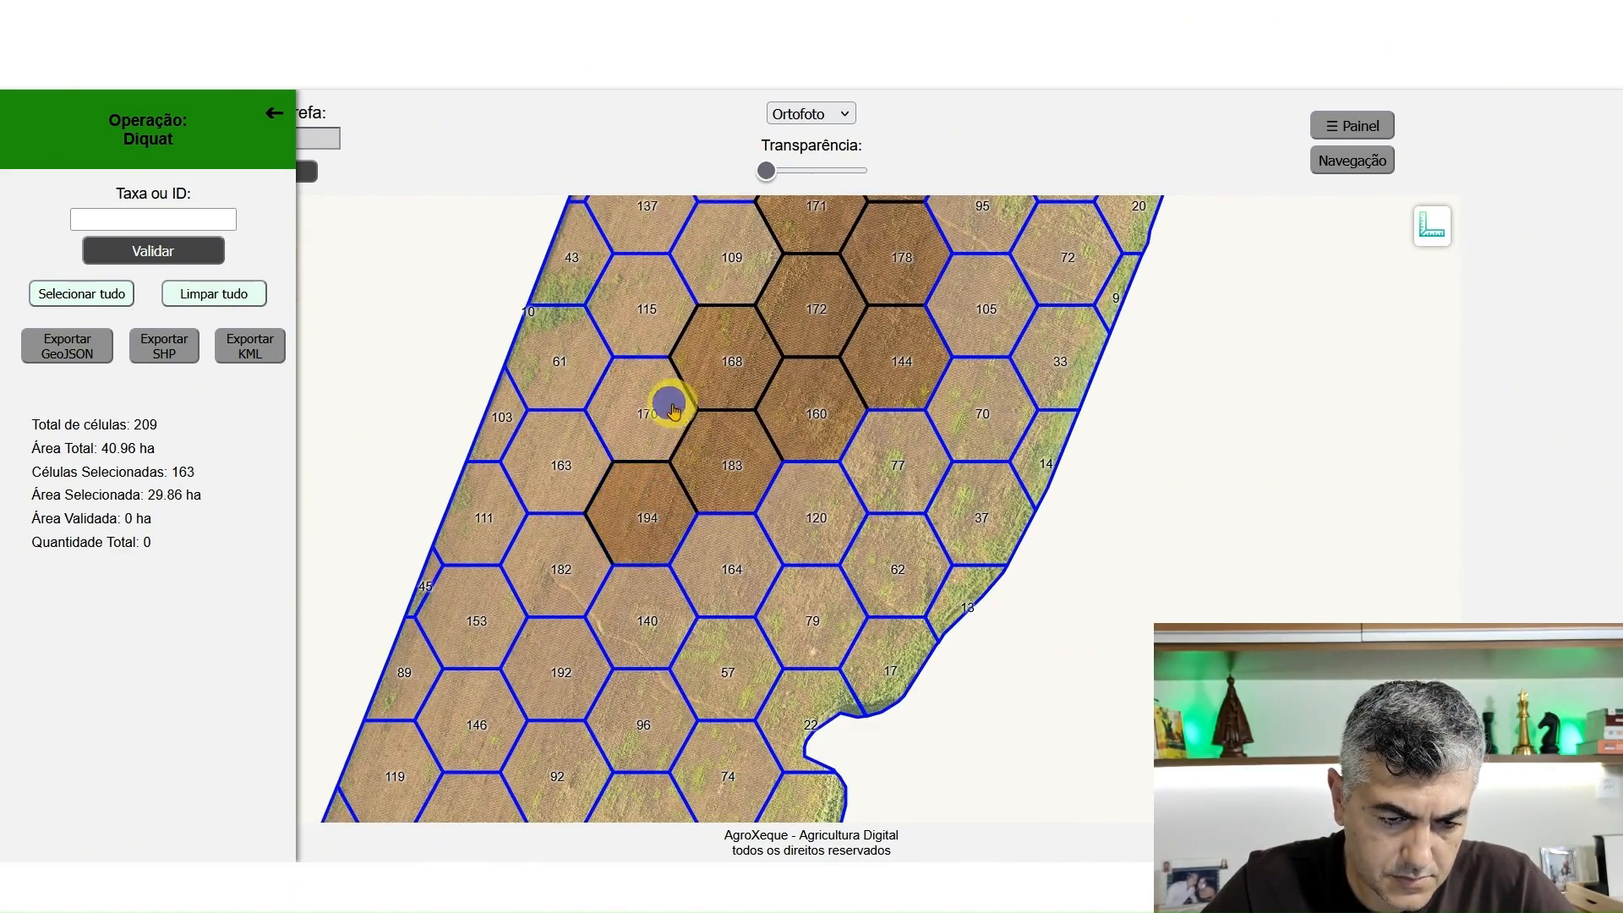
click(655, 621)
click(562, 592)
click(562, 667)
click(652, 623)
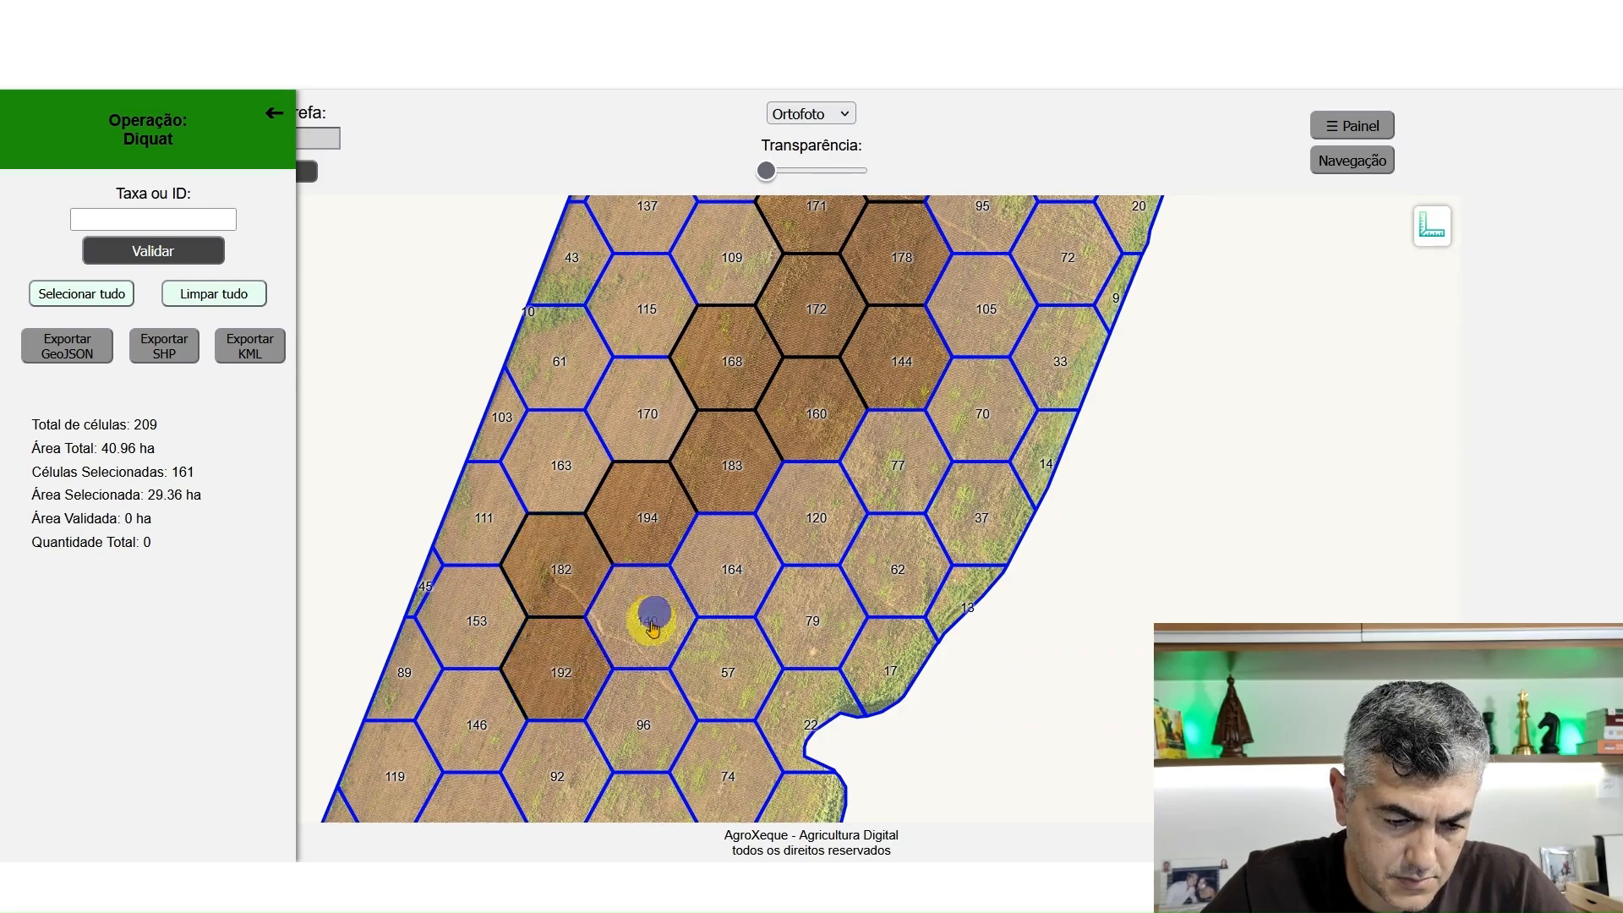
Deselect cells 163, 153 and 170 toward the left edge of the lower field
drag(642, 700, 726, 626)
click(646, 411)
click(579, 537)
drag(630, 609, 688, 549)
drag(826, 442, 727, 672)
click(718, 591)
scroll(822, 544, down, 1)
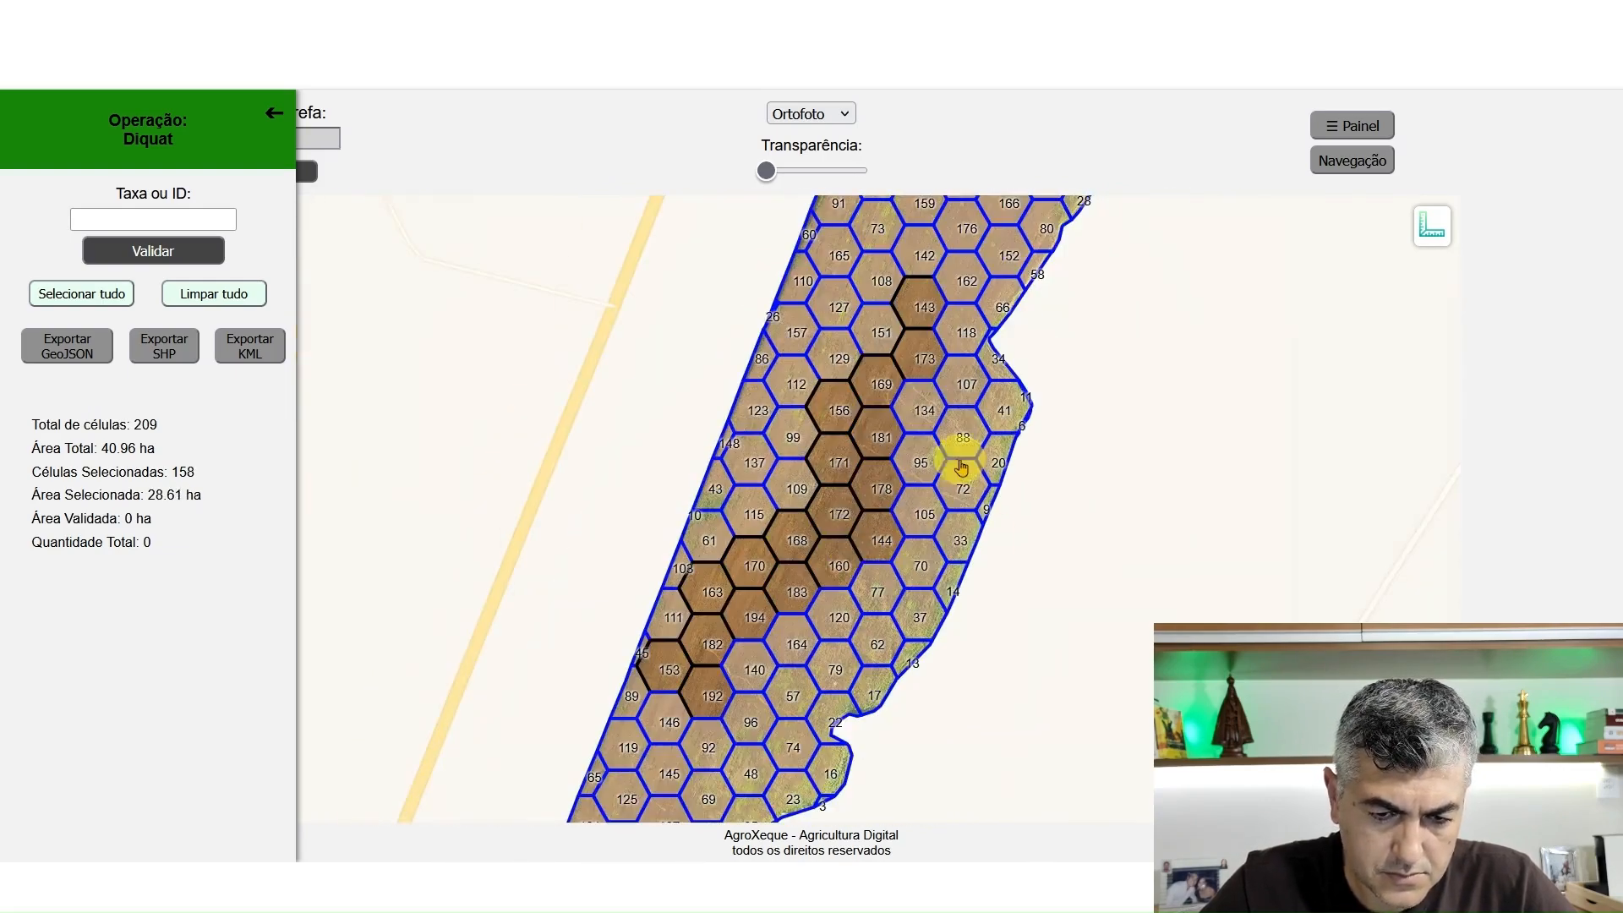
drag(951, 461, 886, 637)
drag(919, 594, 952, 462)
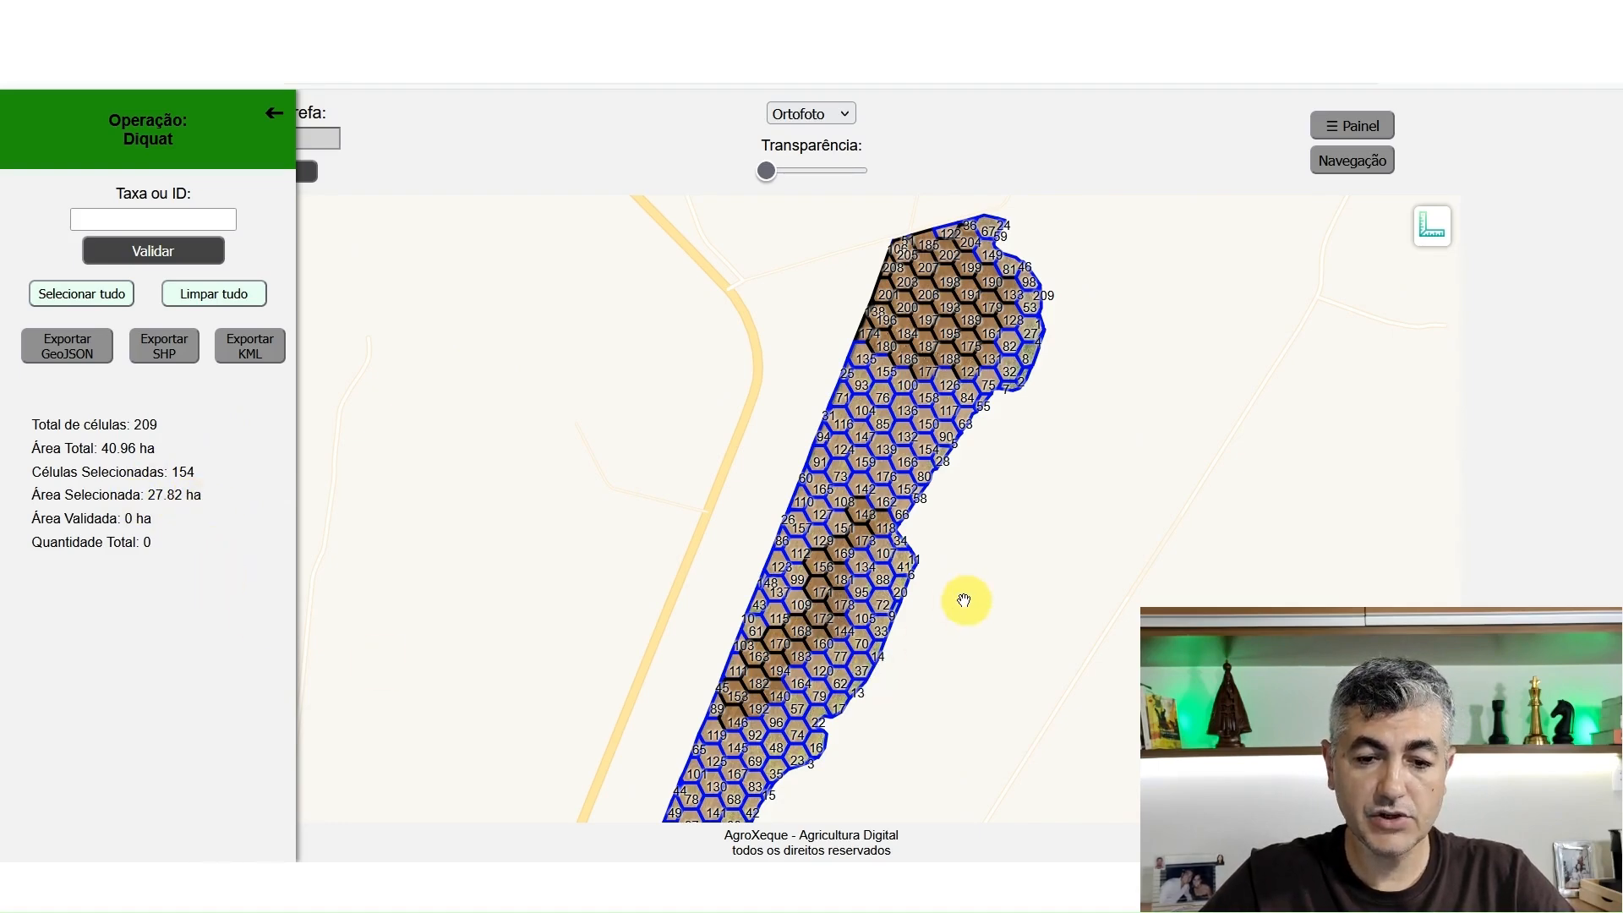
Calculate the selected share of the field in Calculator by dividing 27,82 by 40,96, and return to the Diquat map
drag(991, 594, 1118, 520)
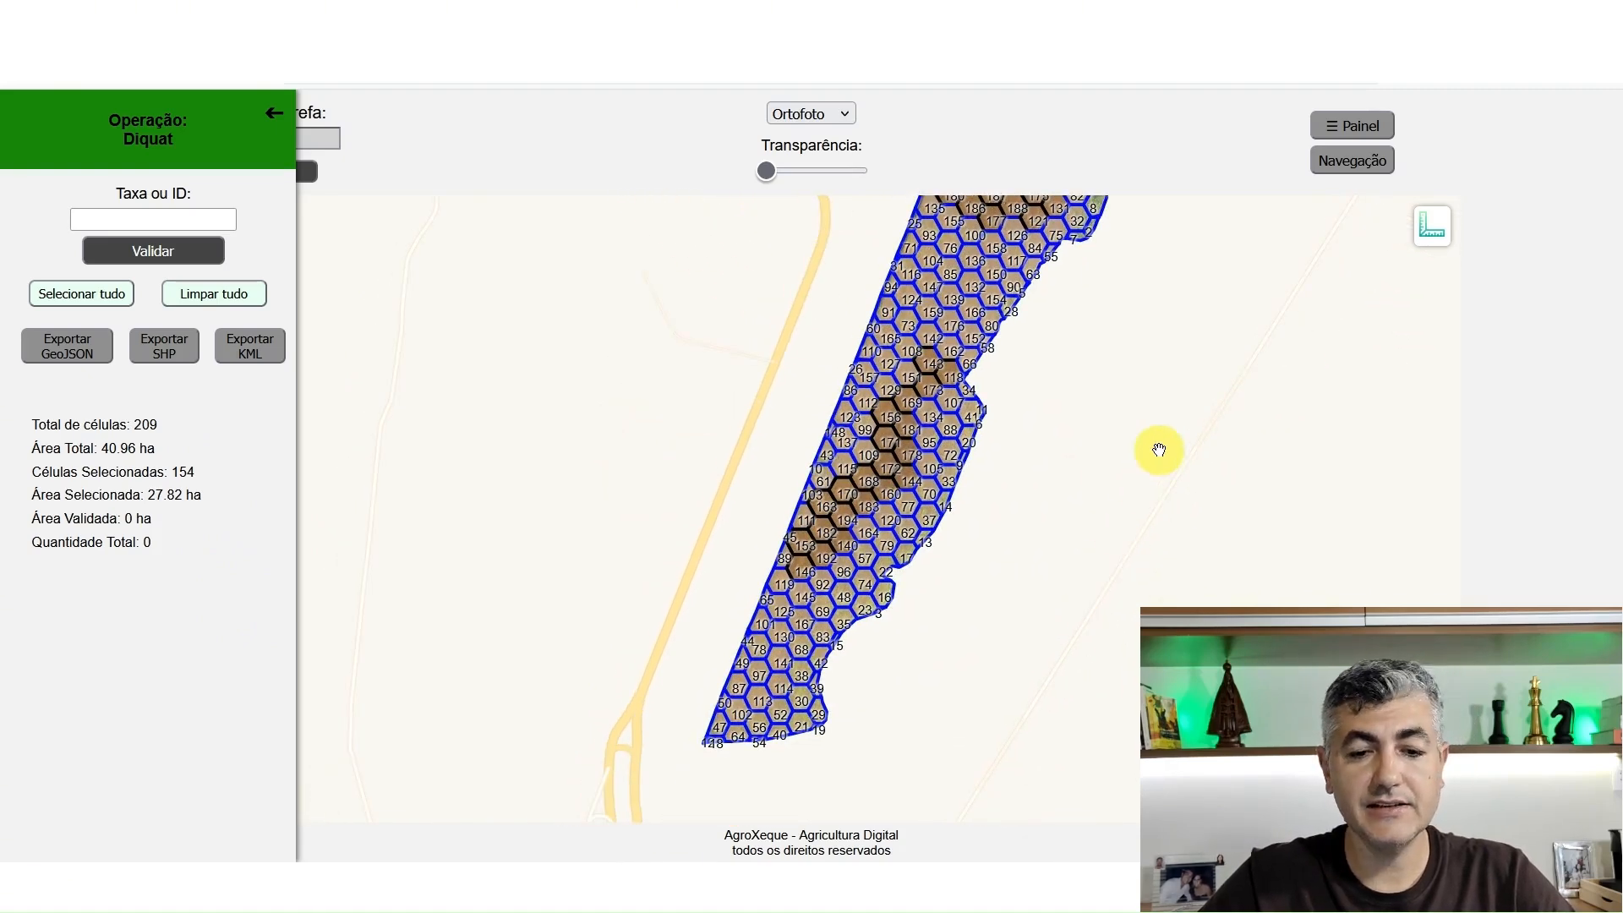
drag(1155, 446, 1085, 551)
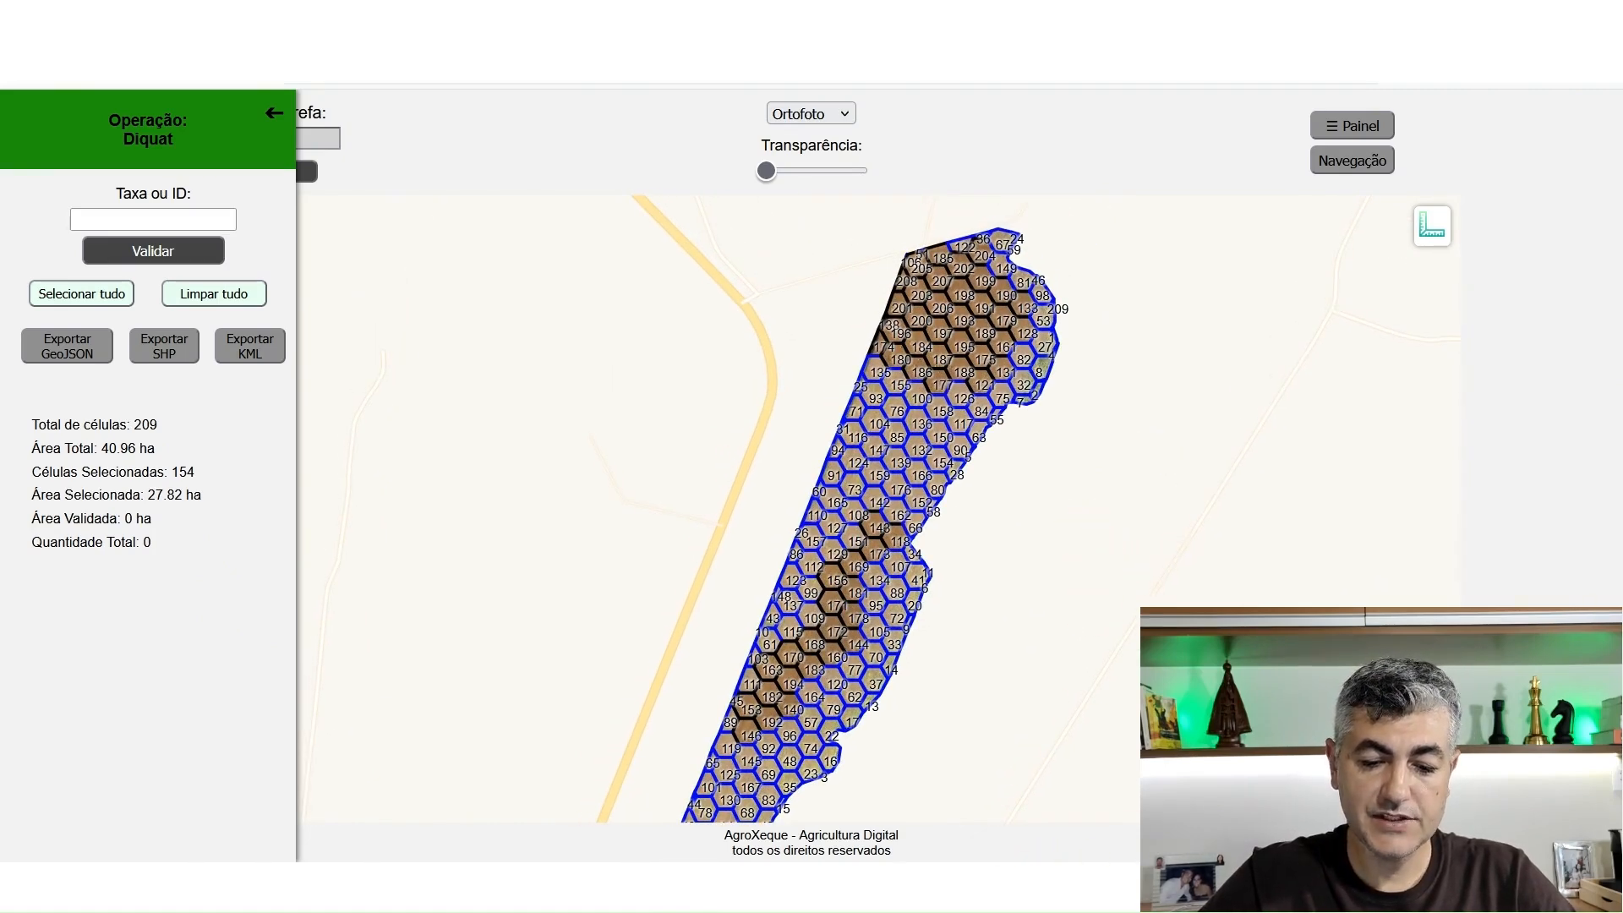
mouse_move(972, 887)
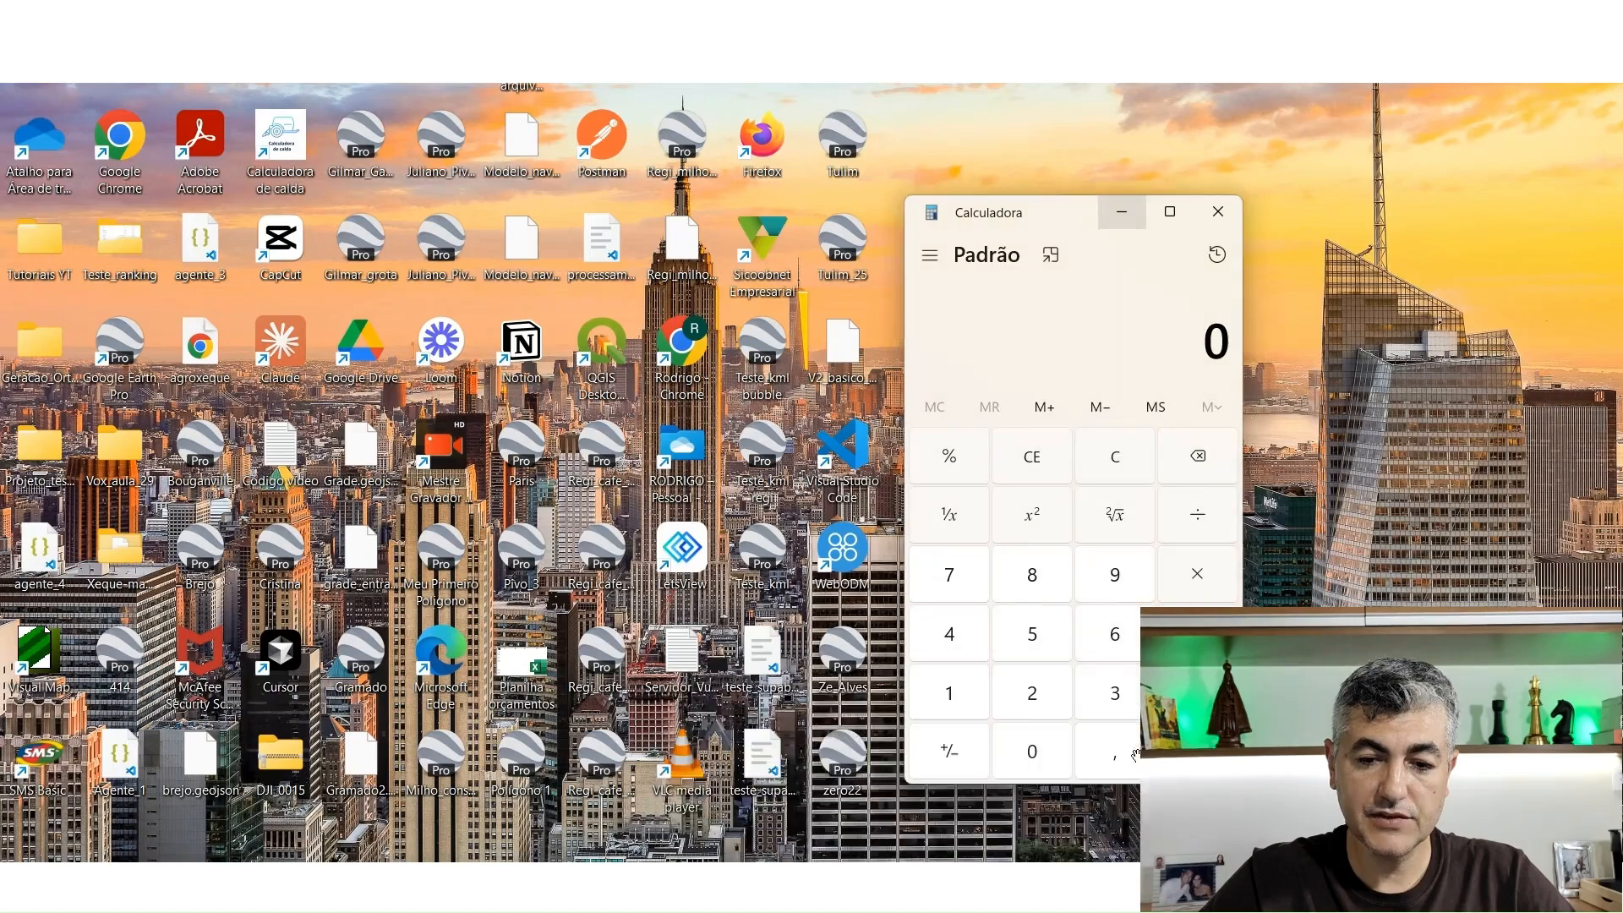
click(1136, 761)
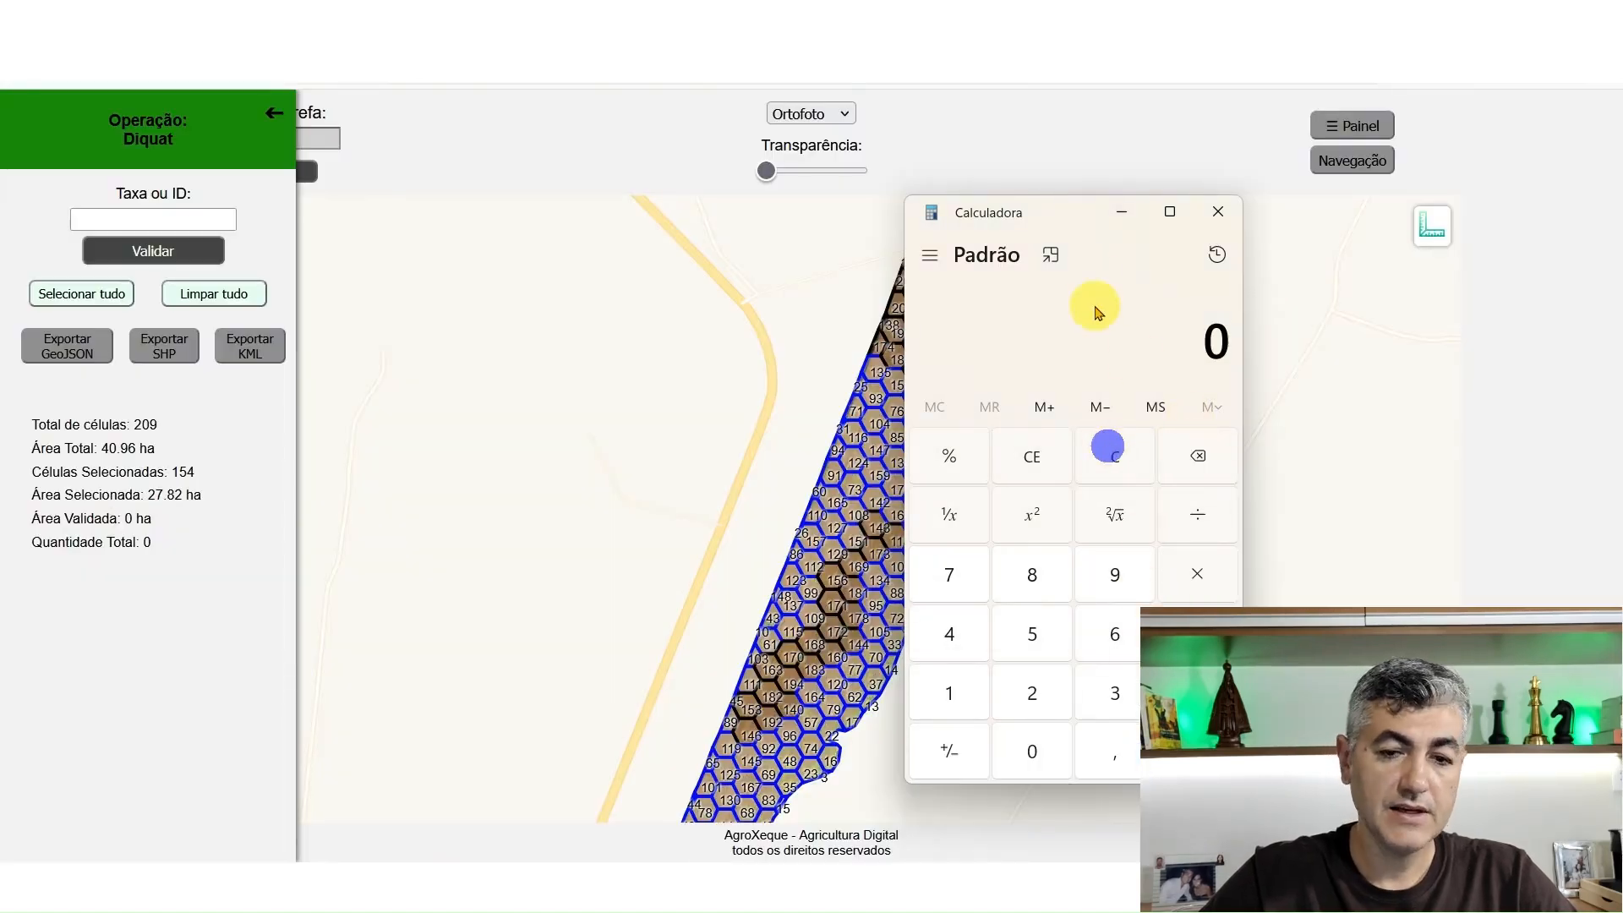
text(27,82/)
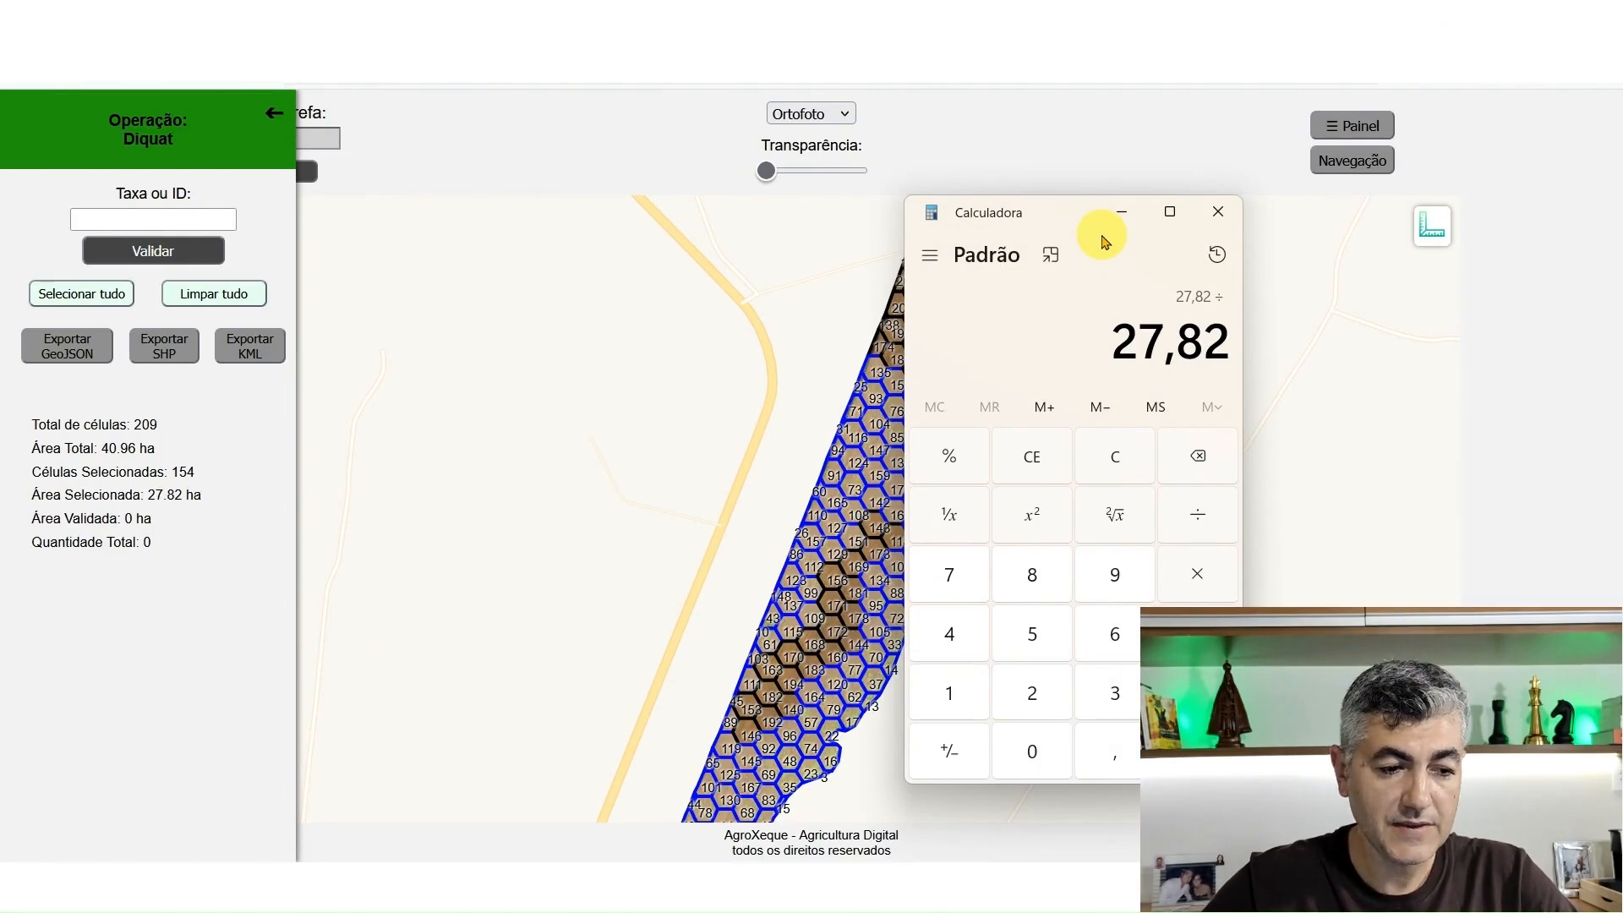
text(40,9)
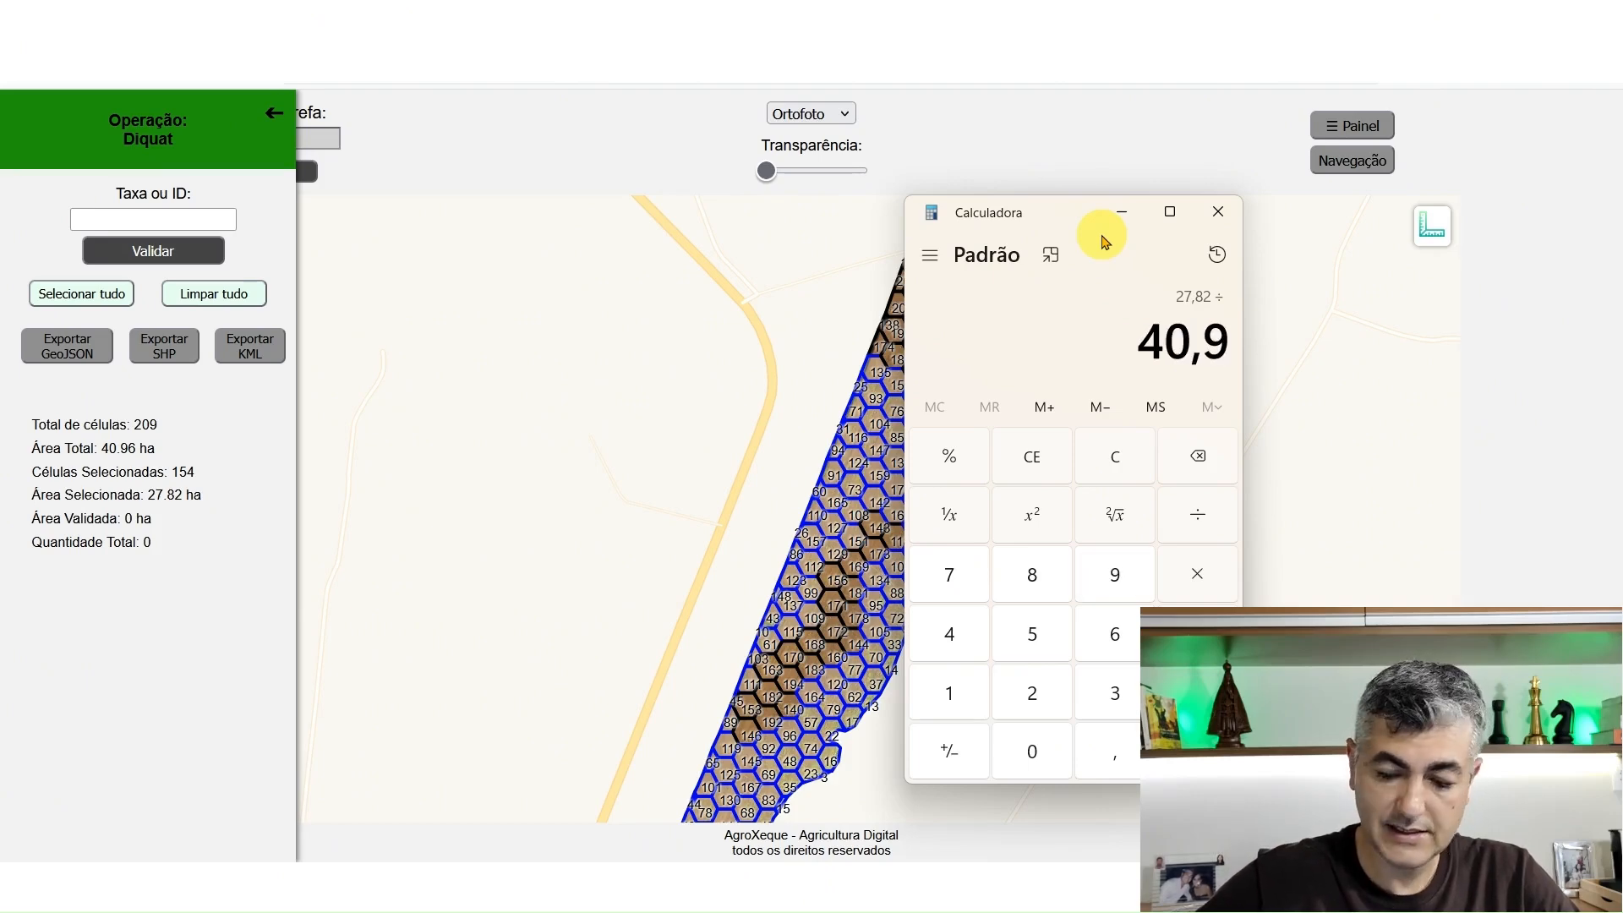
text(6)
key(Return)
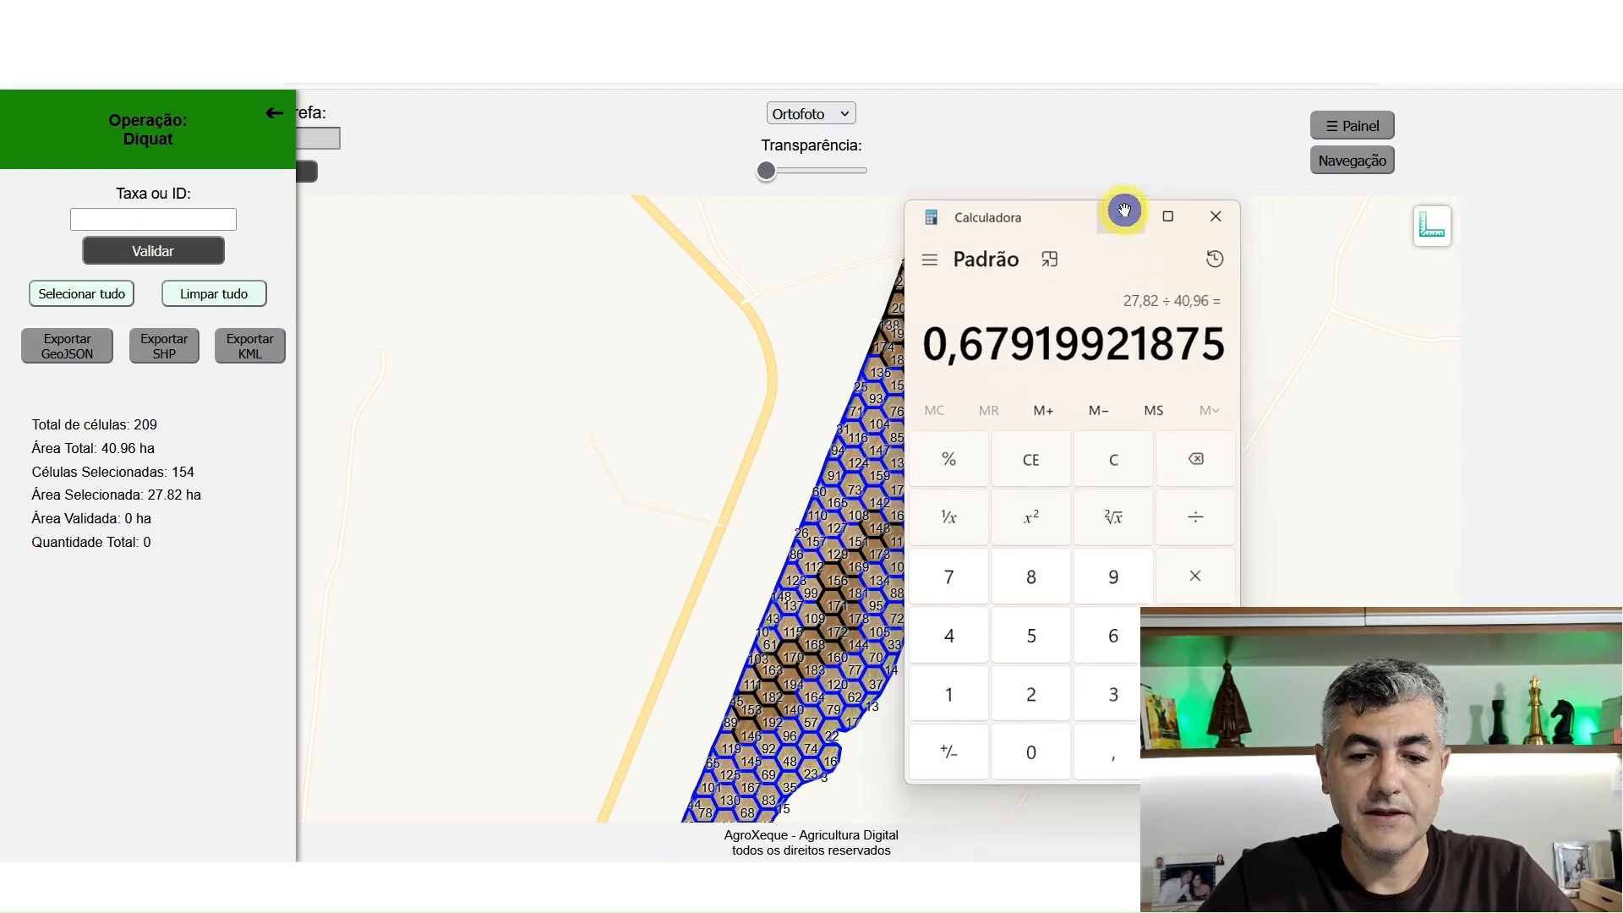
click(1122, 212)
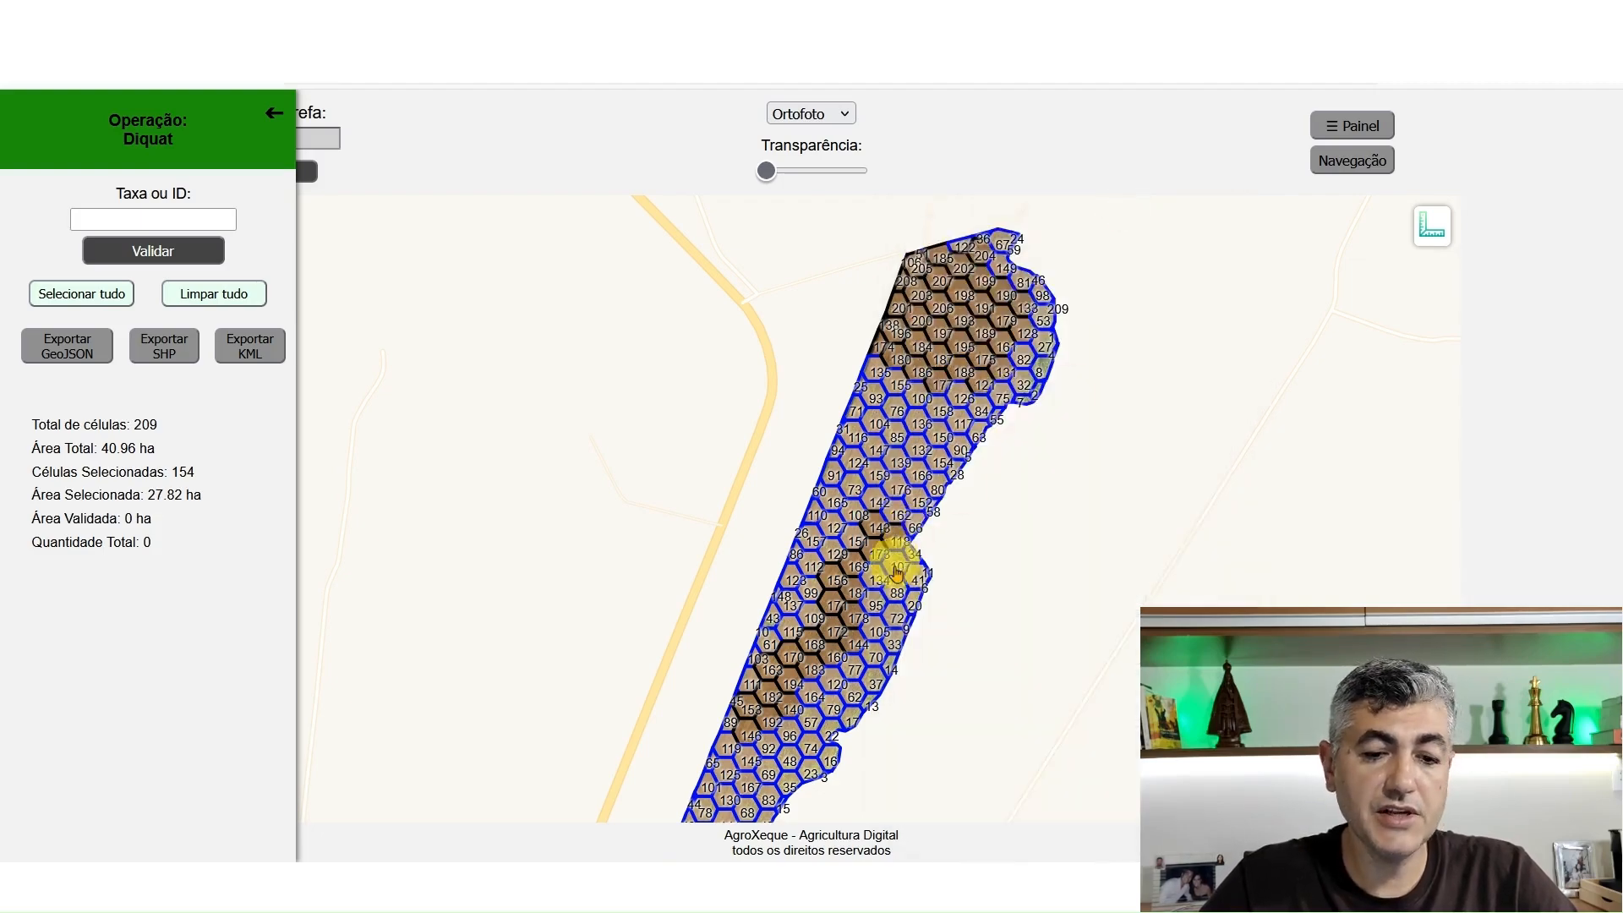
Deselect cell 135 at the western edge of the upper field and select it again
scroll(996, 332, up, 2)
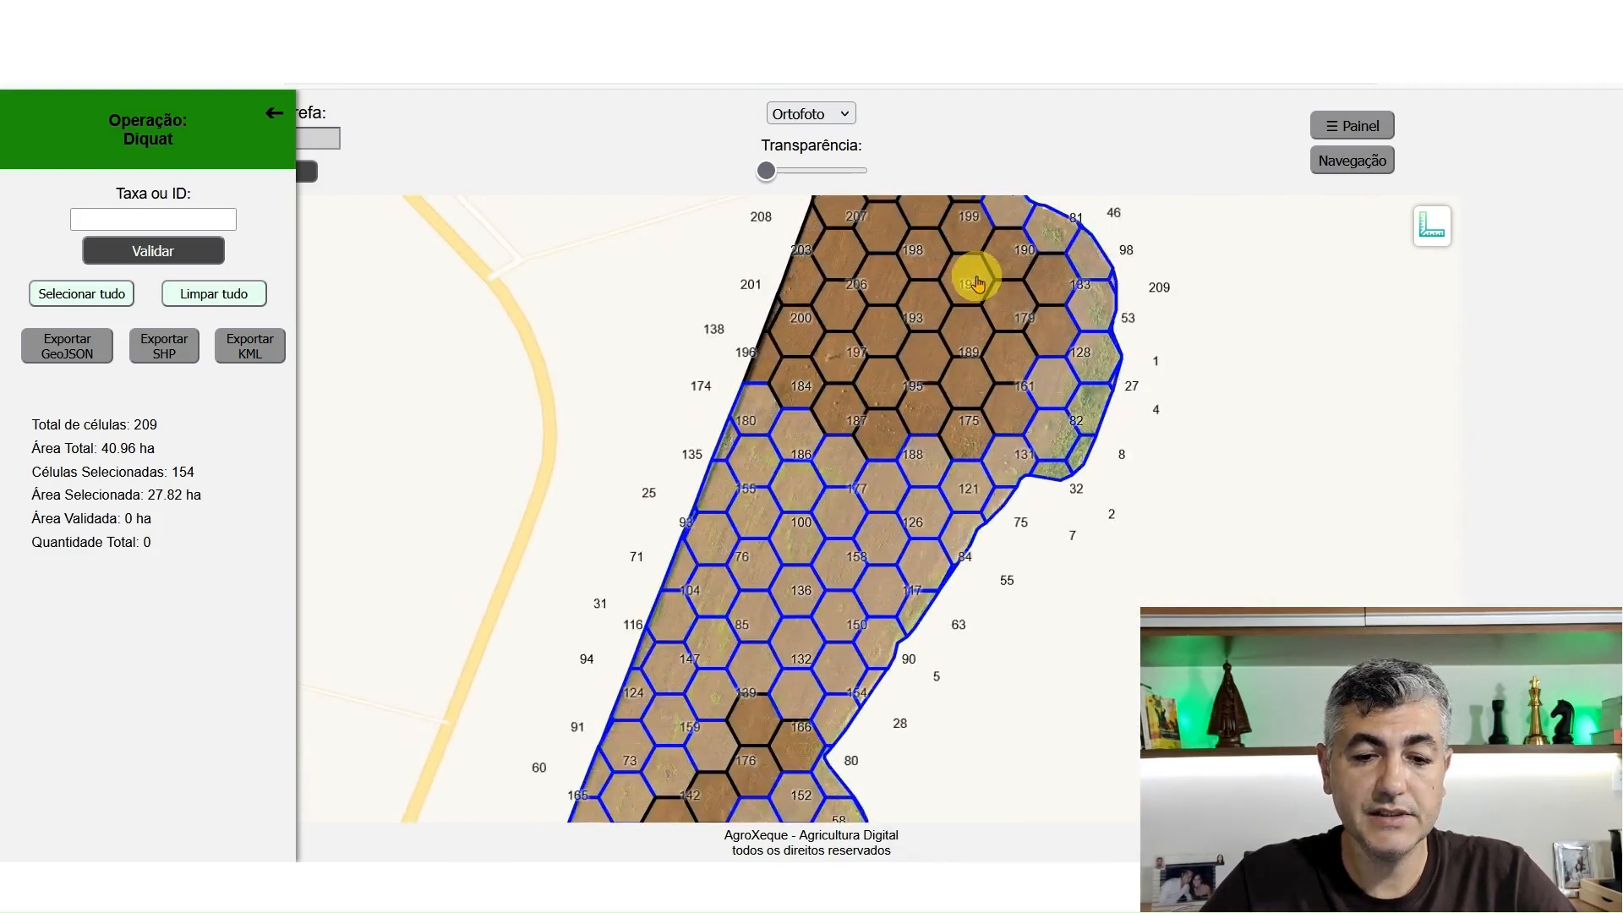
scroll(976, 275, up, 2)
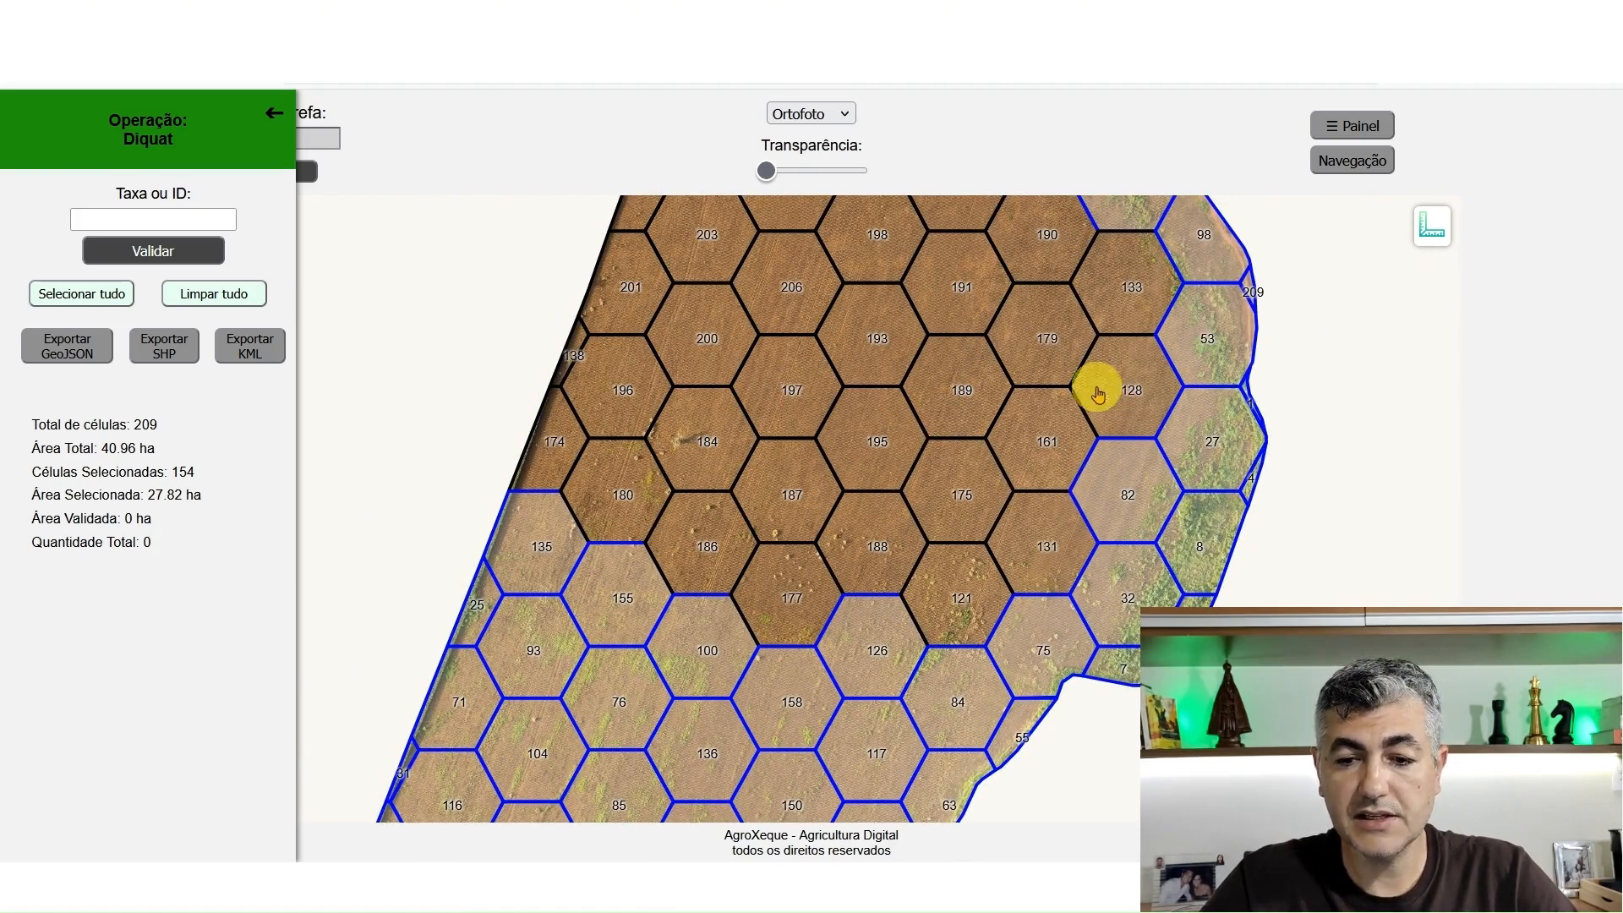
click(530, 517)
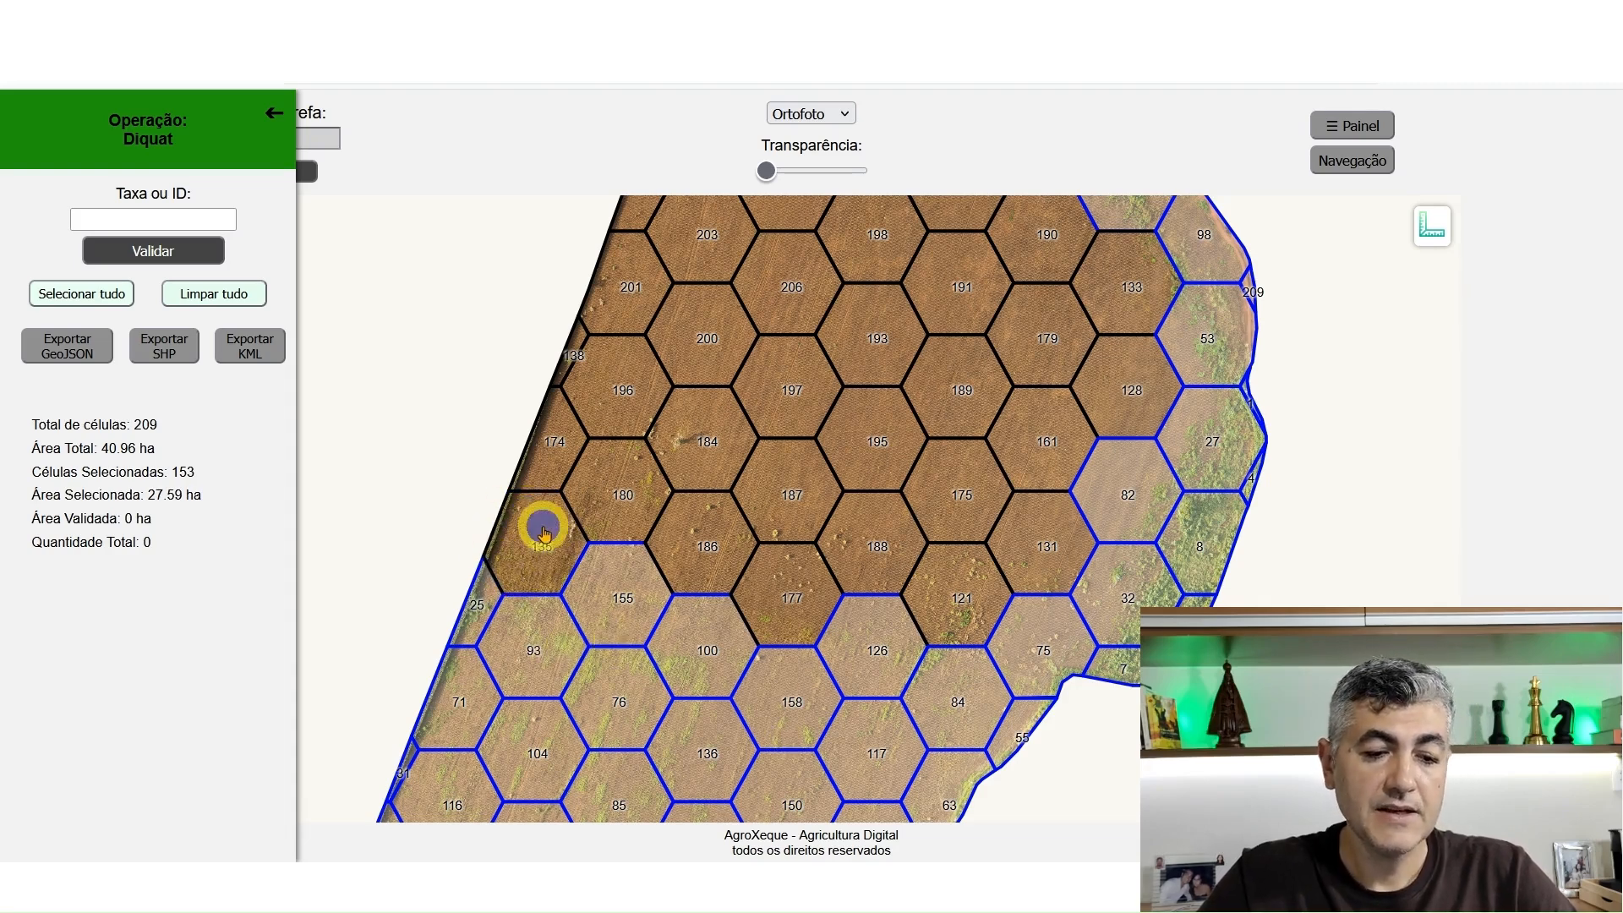
click(545, 525)
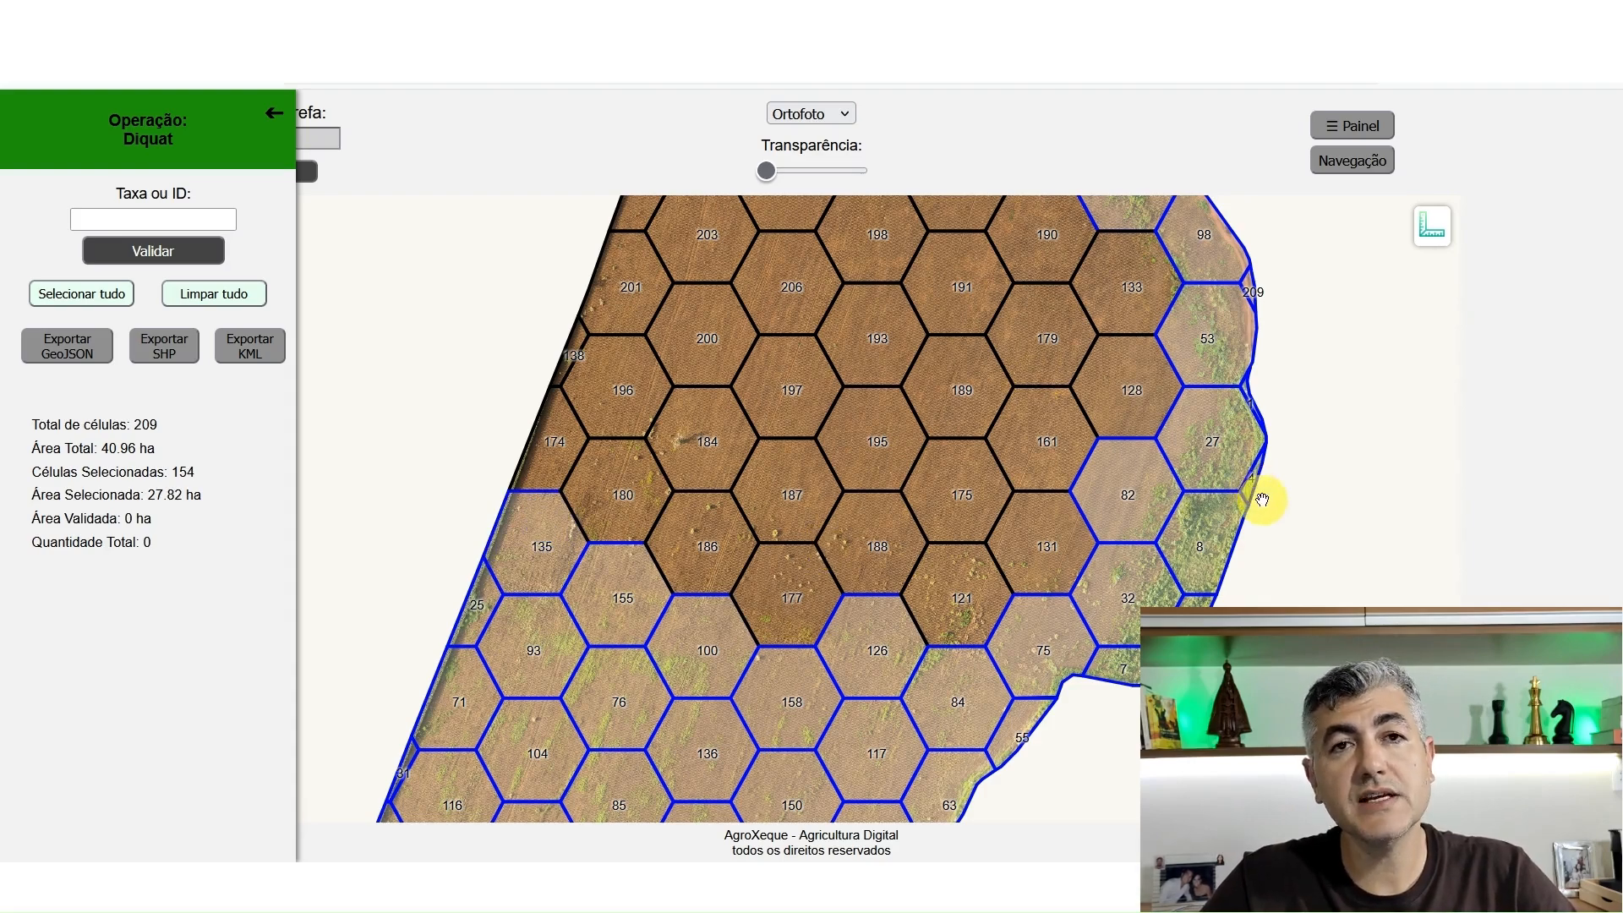
Assign a rate of 80 to all selected Diquat cells and validate it
scroll(1410, 502, down, 2)
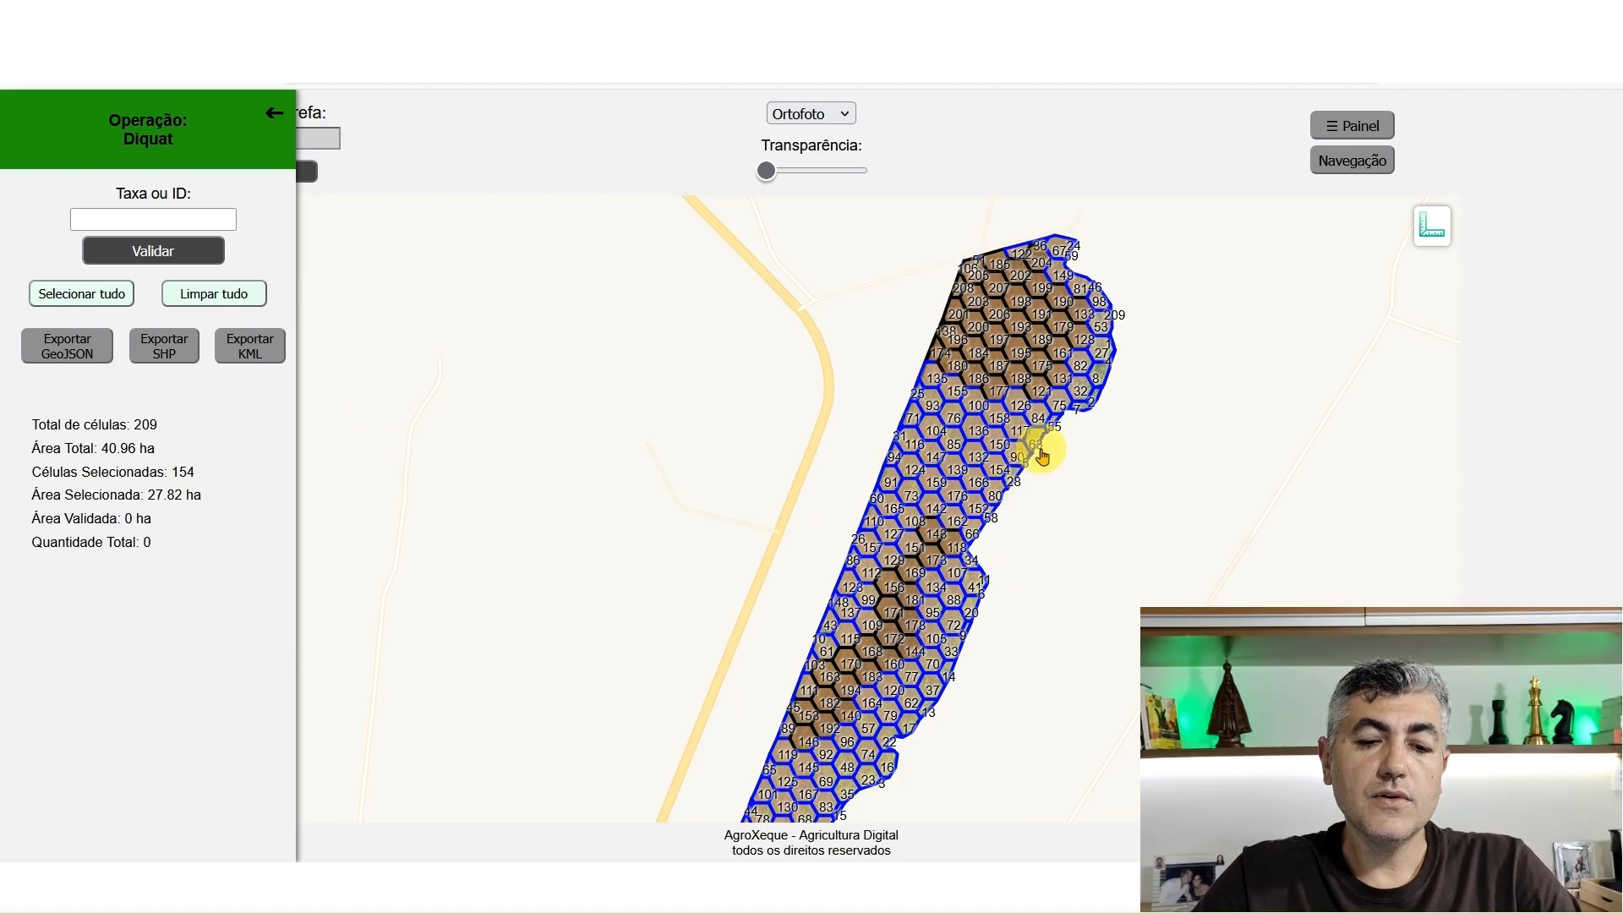
click(193, 220)
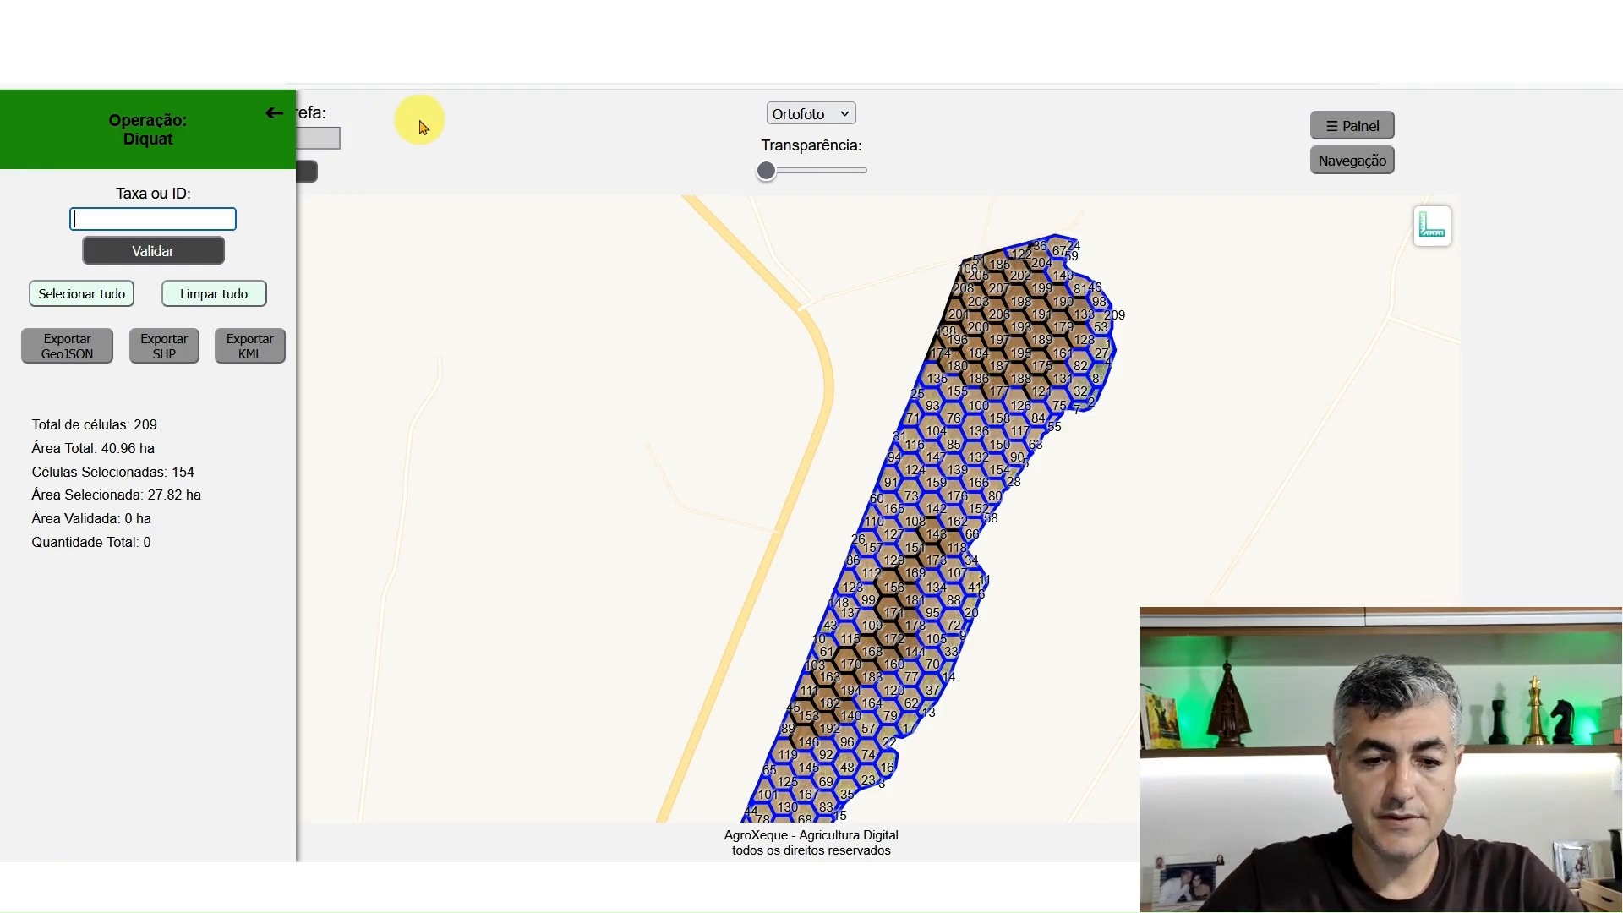
click(209, 215)
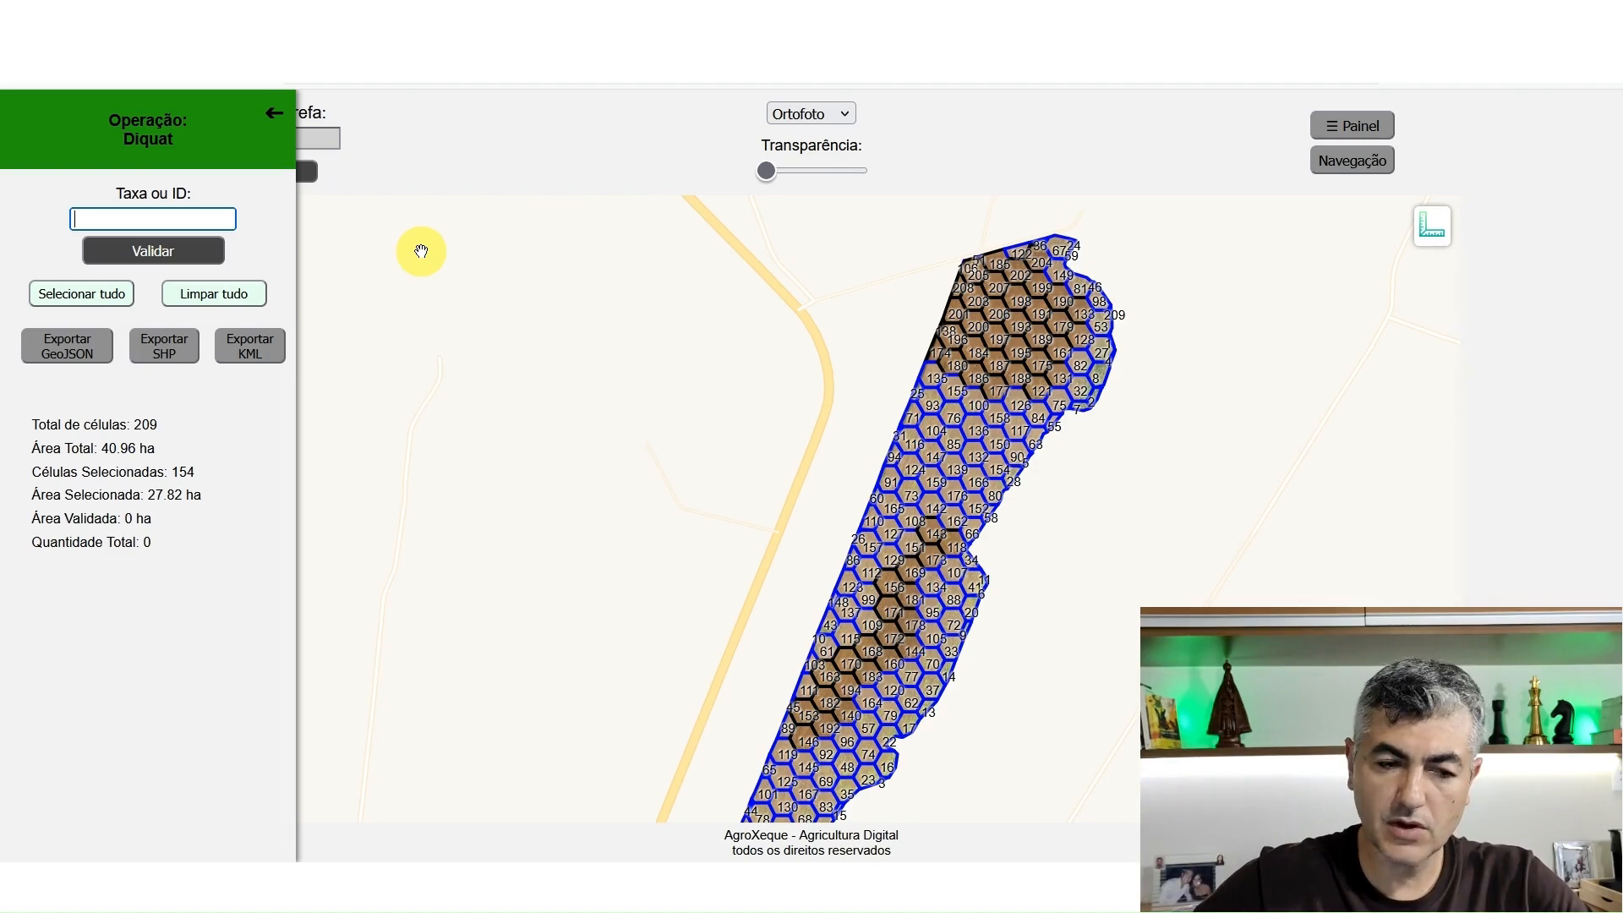
text(80)
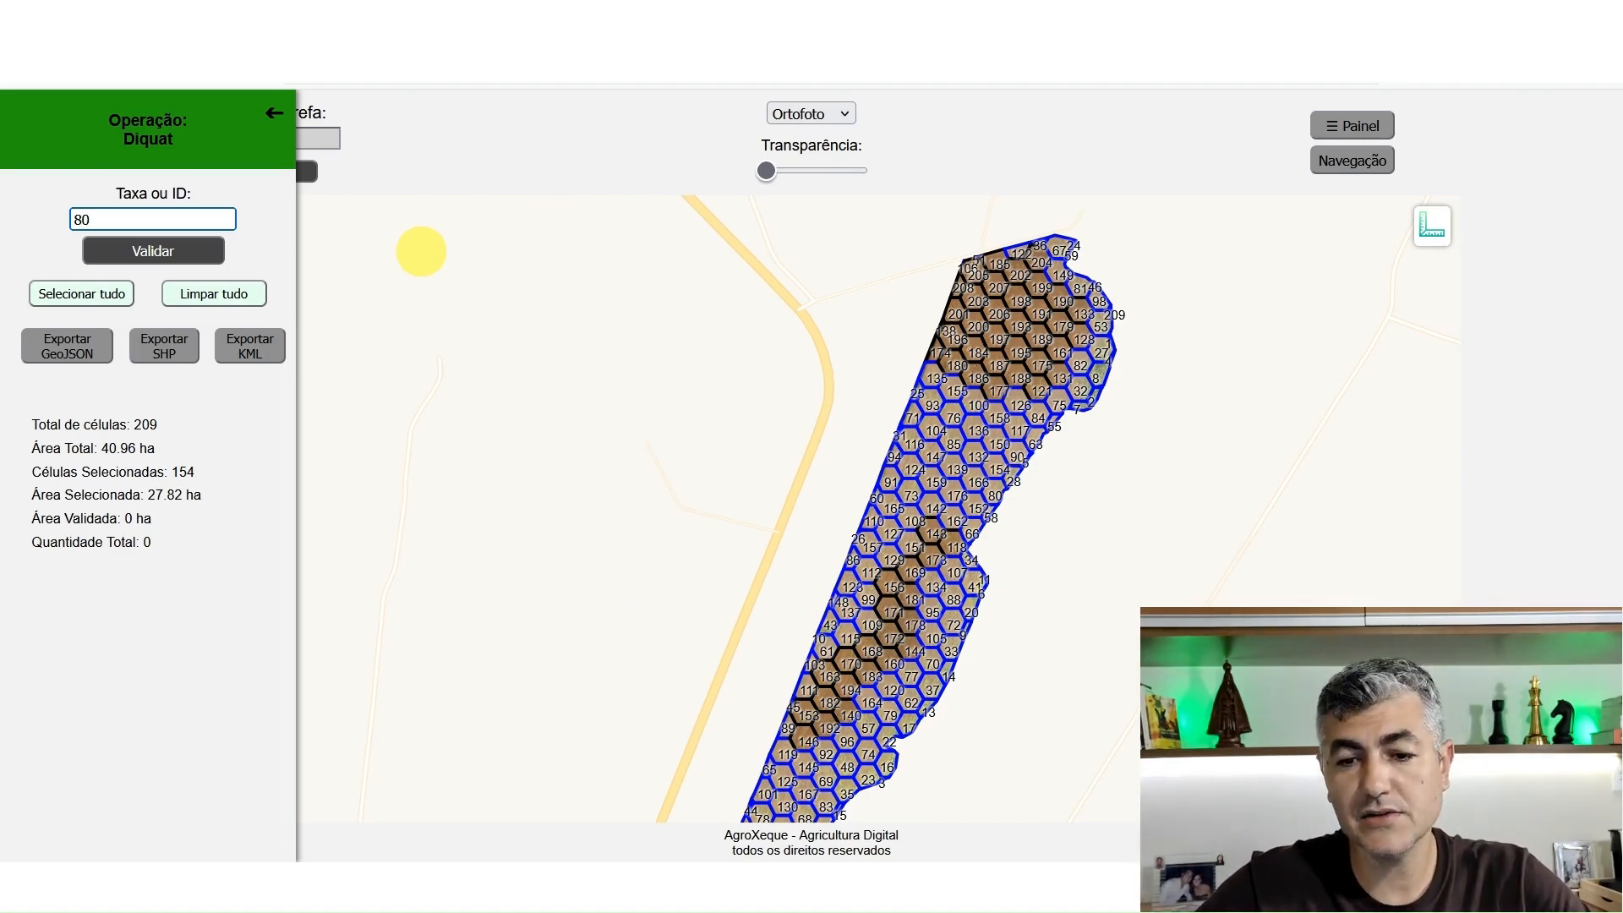
click(212, 249)
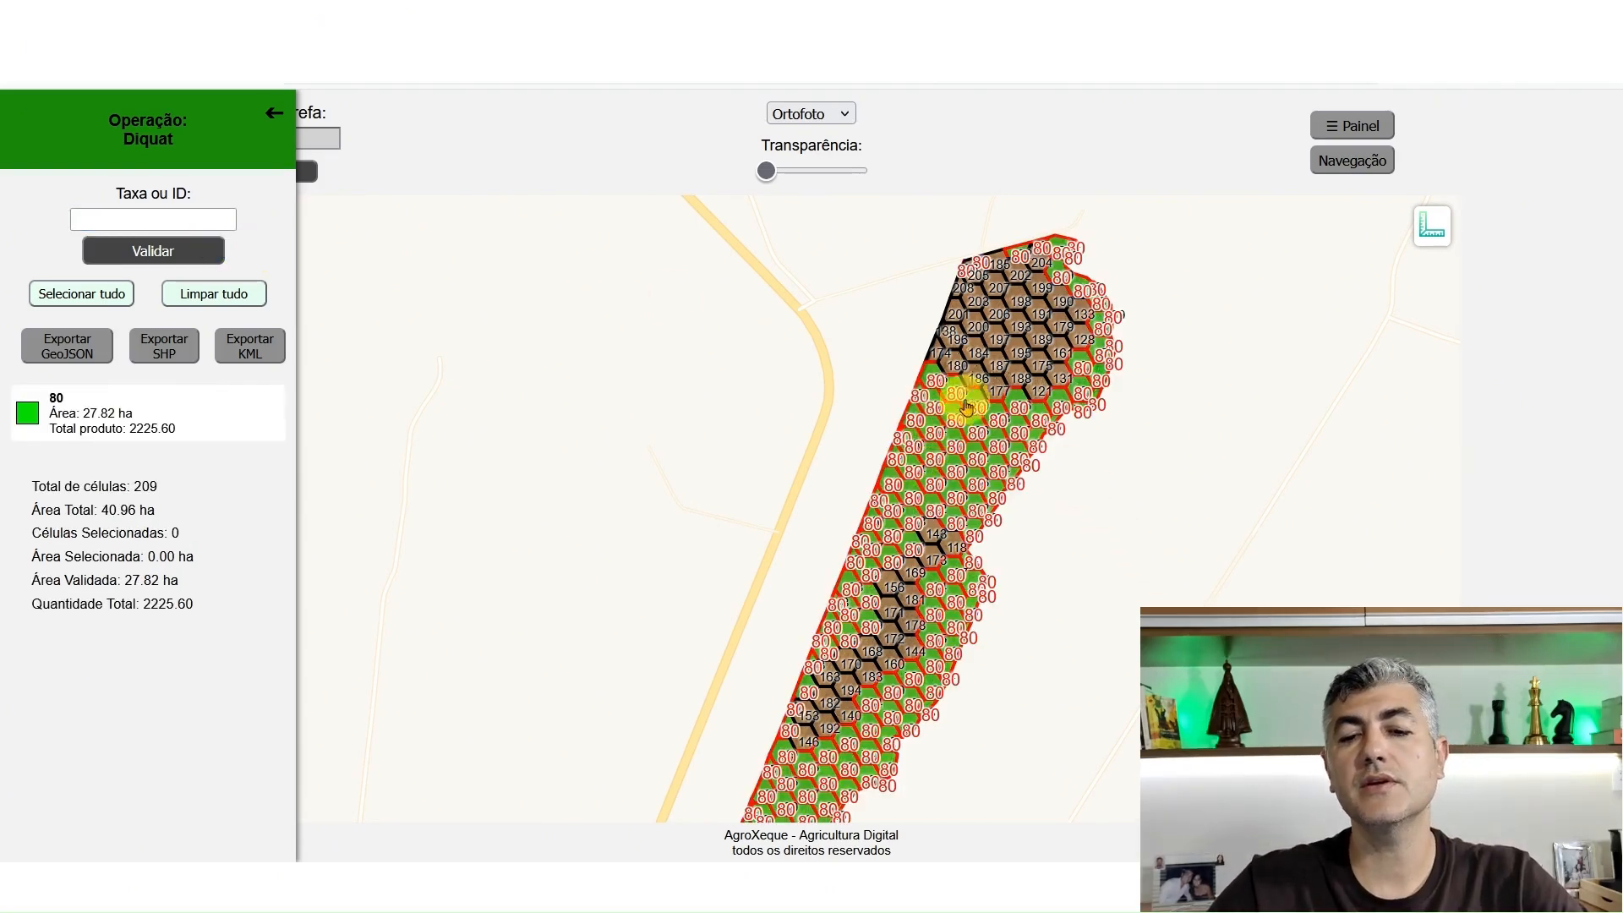
Examine how the rate-80 cells and the untreated cells are distributed across the Diquat map
scroll(1052, 279, up, 1)
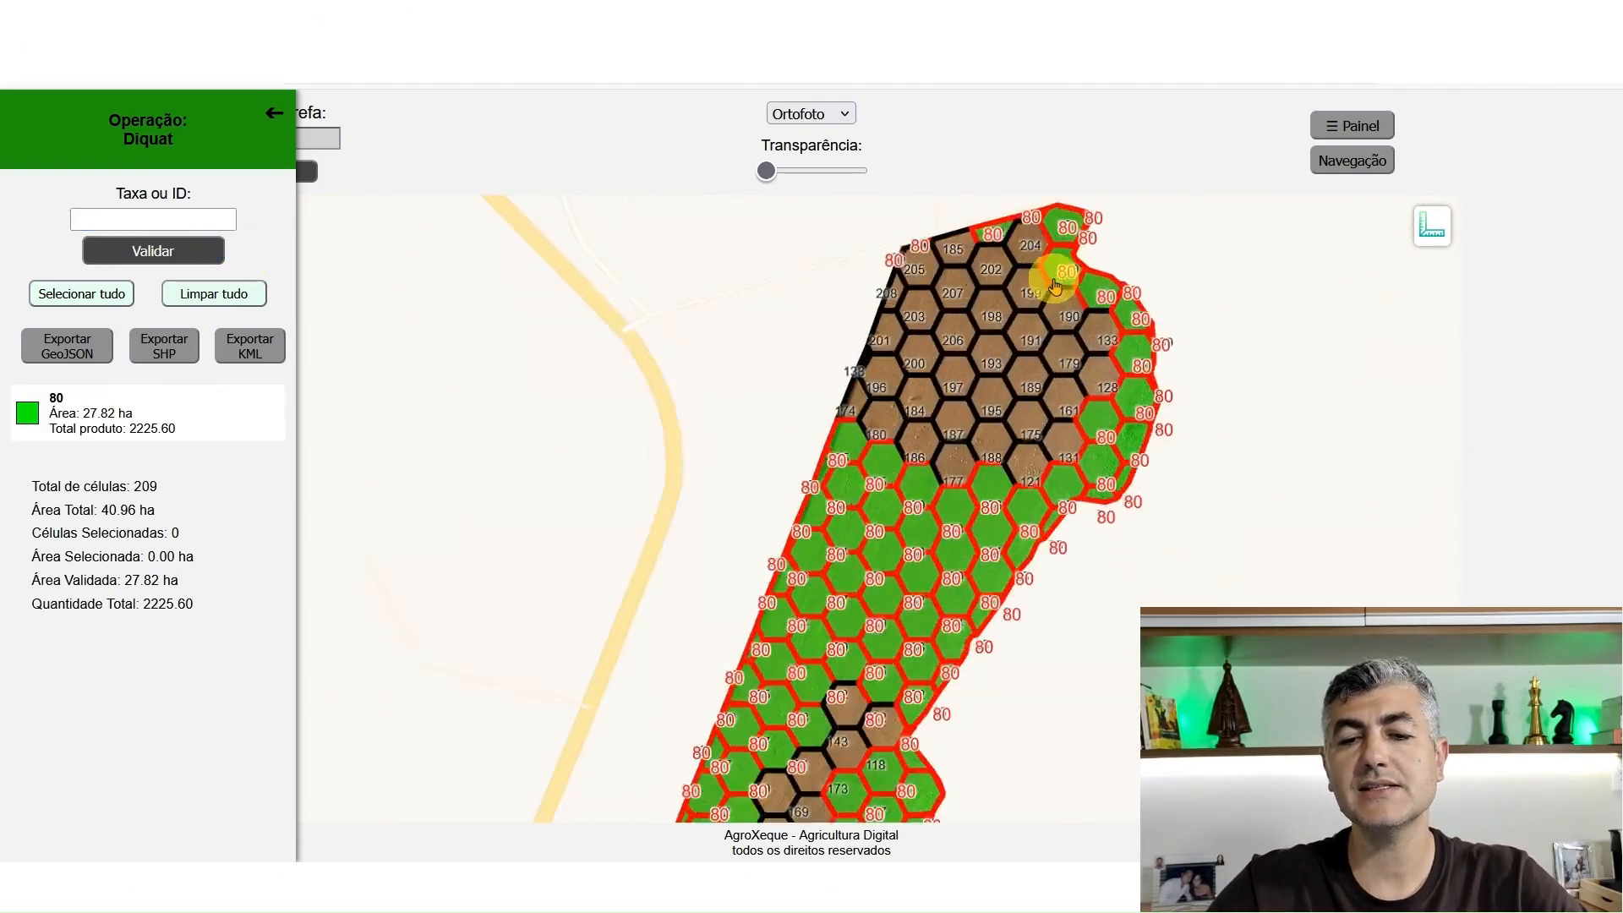
drag(1033, 387, 1014, 290)
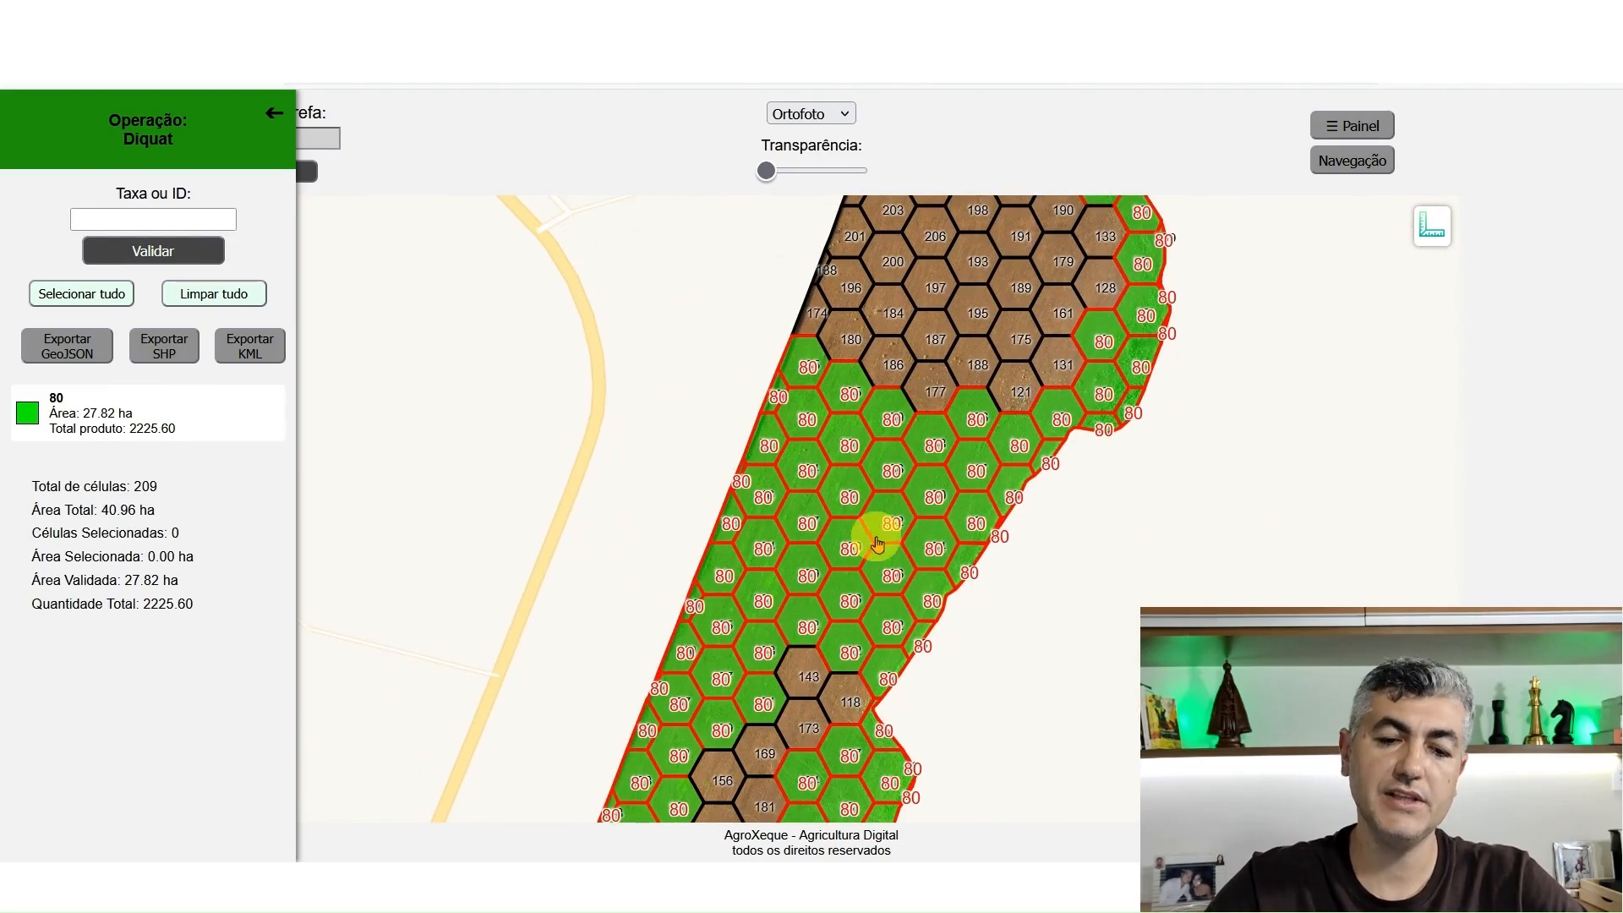
drag(1040, 657, 1051, 550)
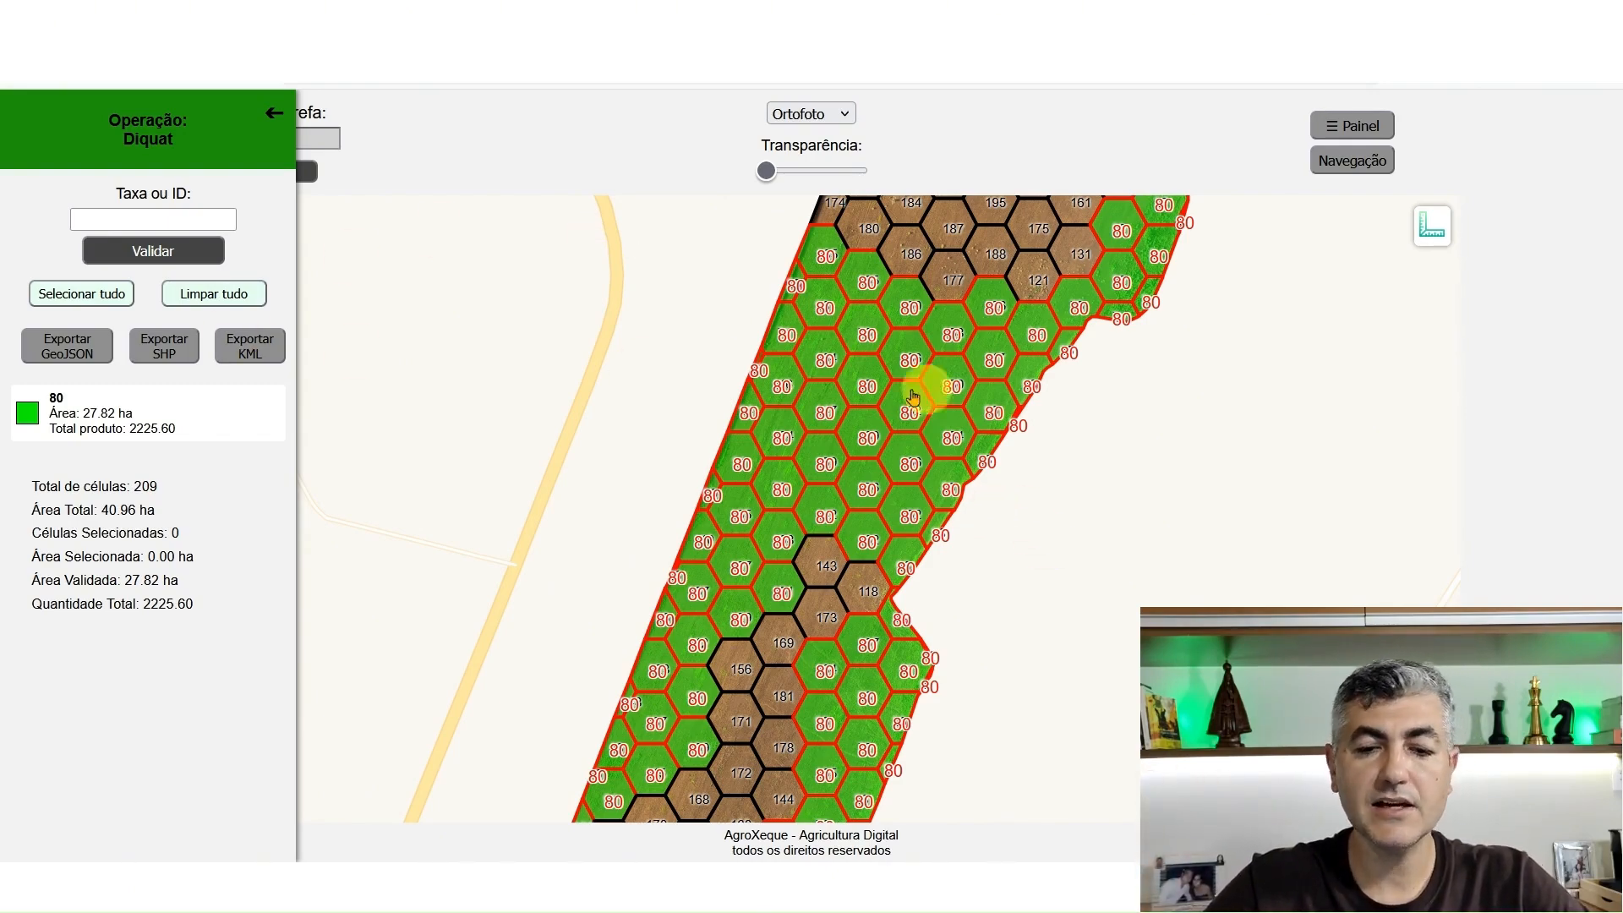
scroll(987, 433, down, 2)
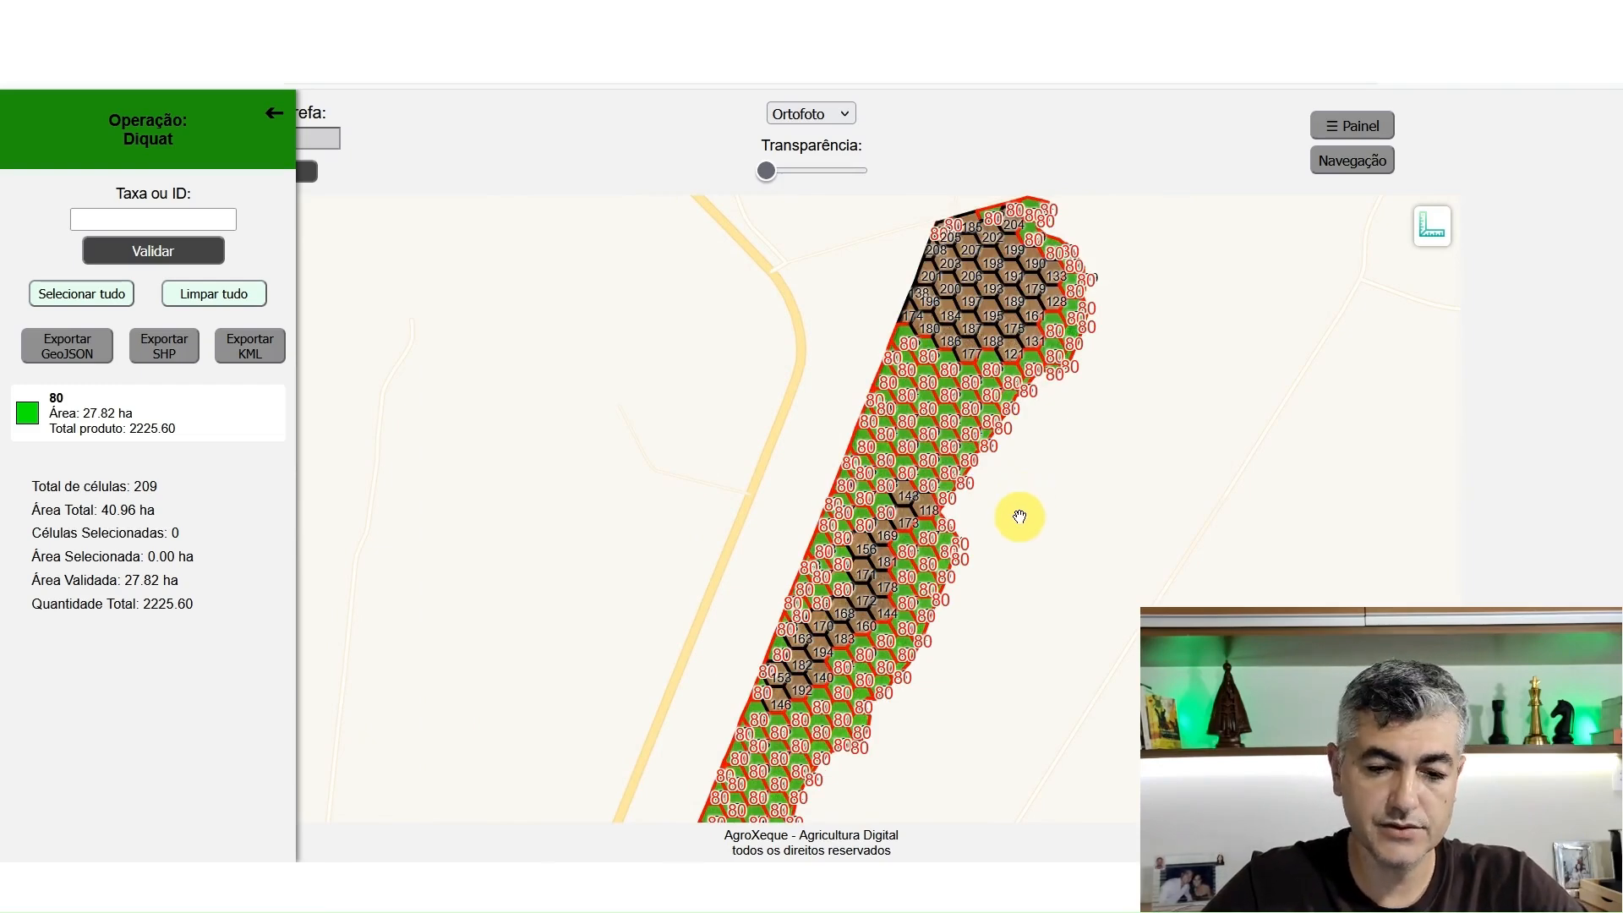
drag(1018, 517, 1033, 530)
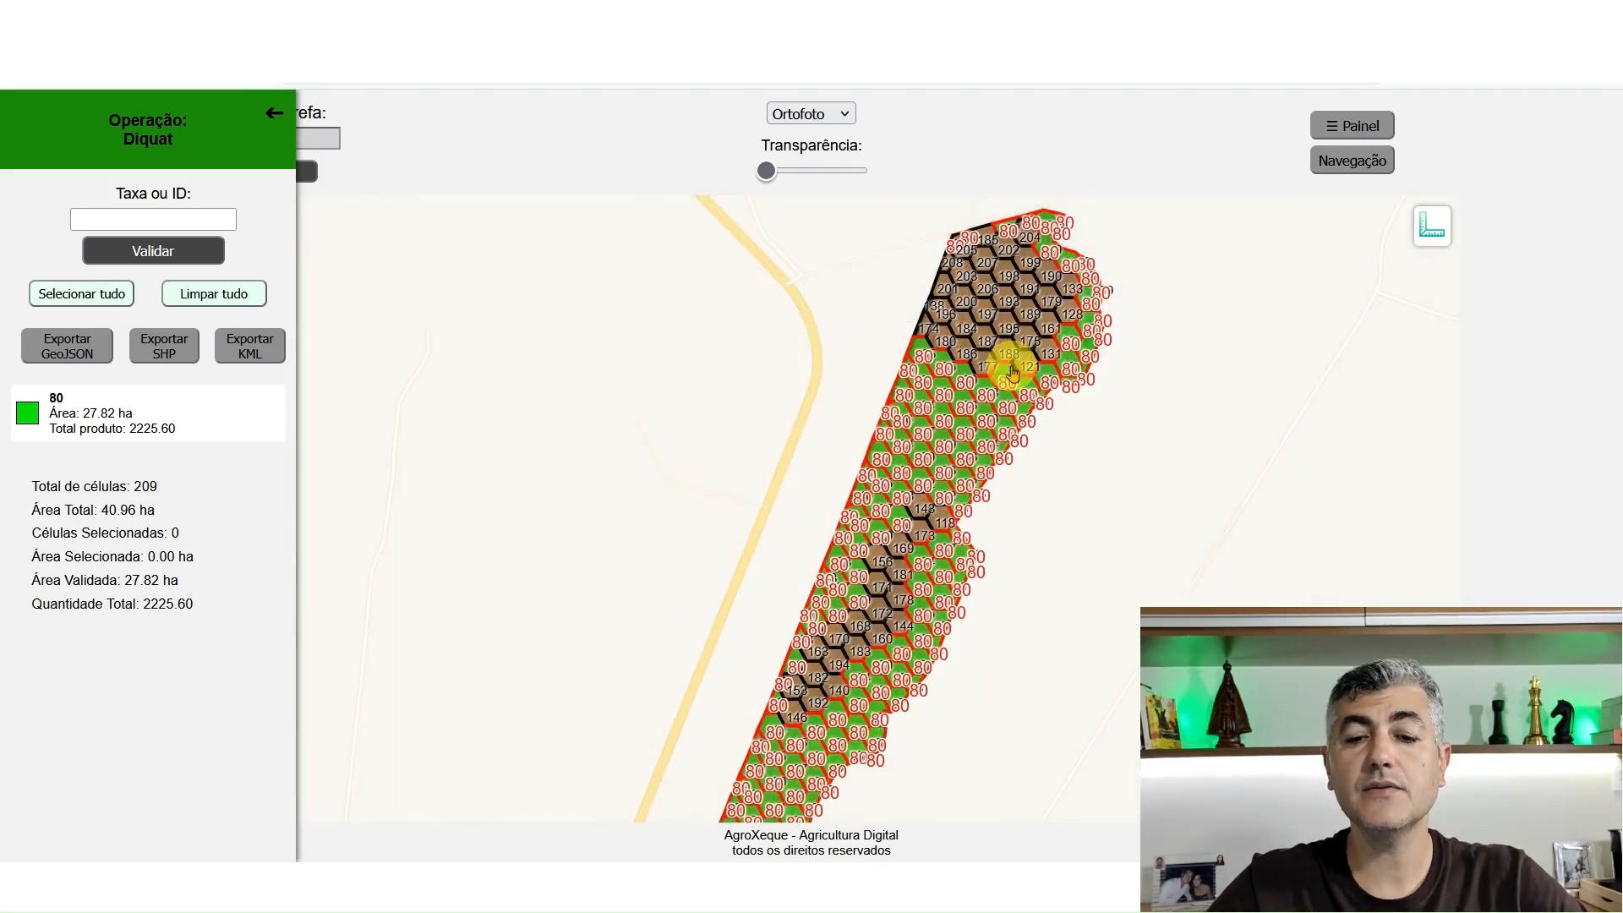
scroll(1025, 340, up, 1)
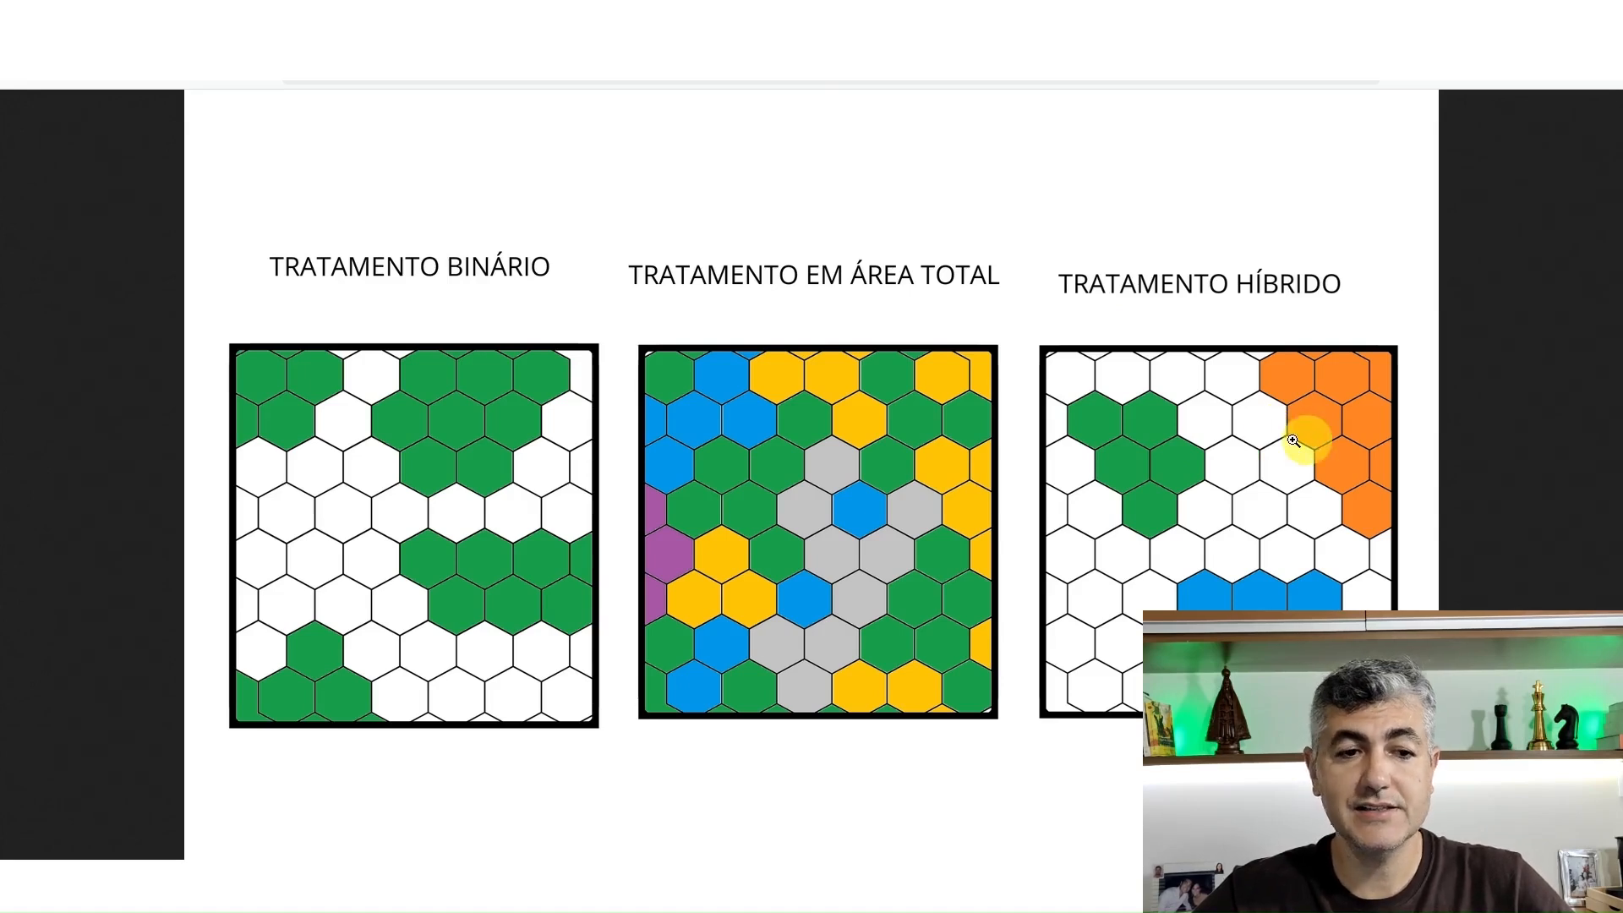
Switch to the other field's map and raise the transparency until the cell grid is hidden over the orthophoto
click(372, 21)
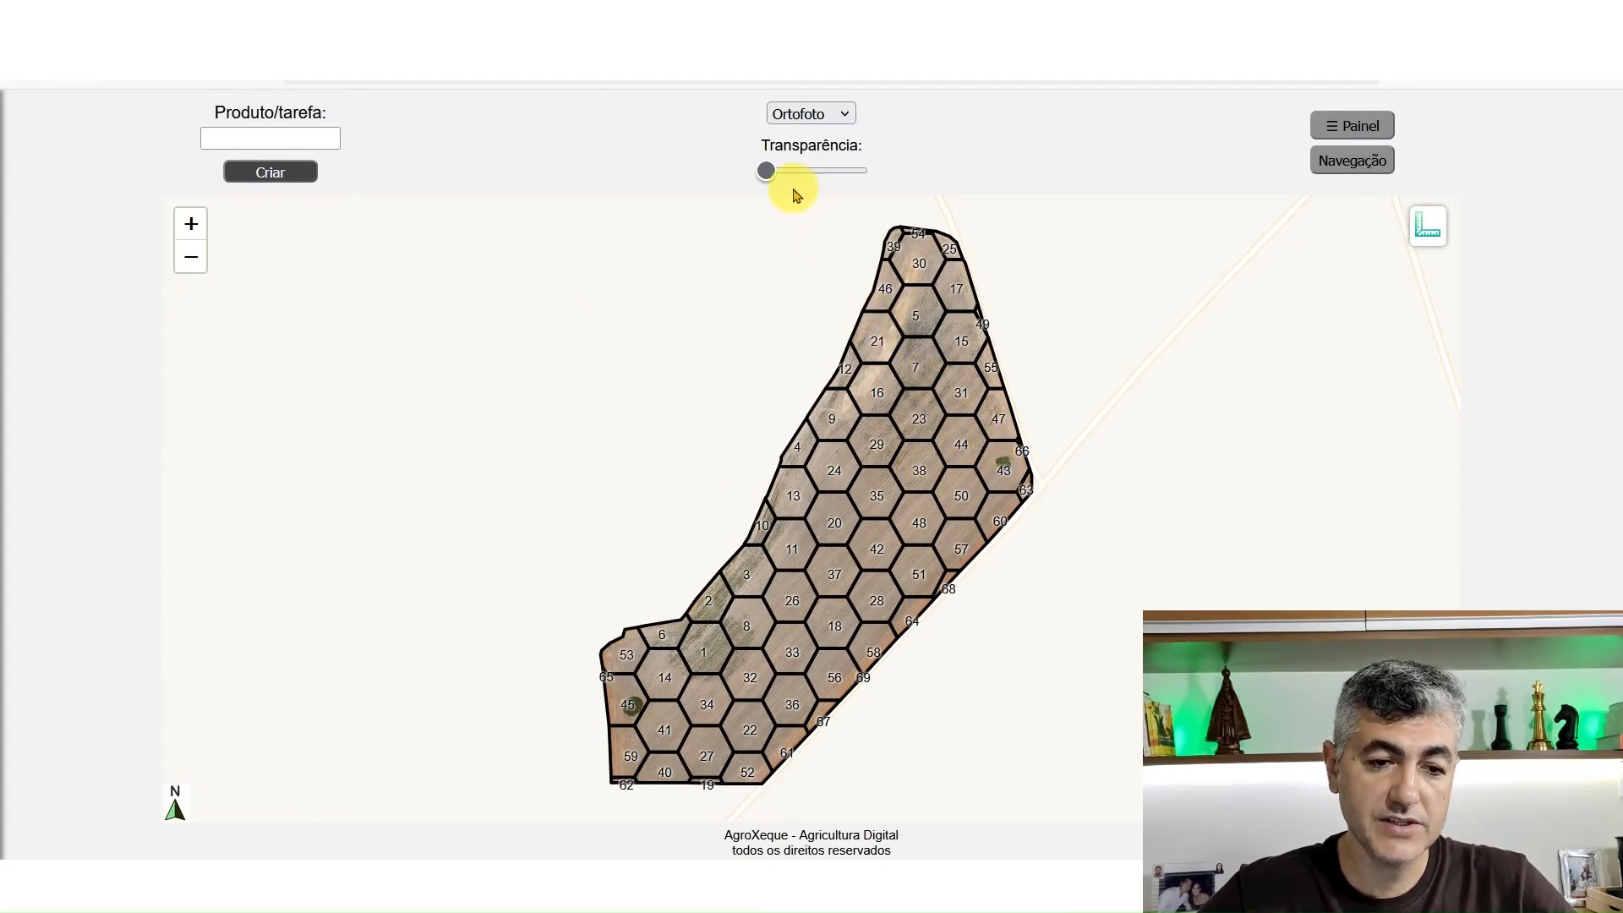
drag(766, 172, 856, 170)
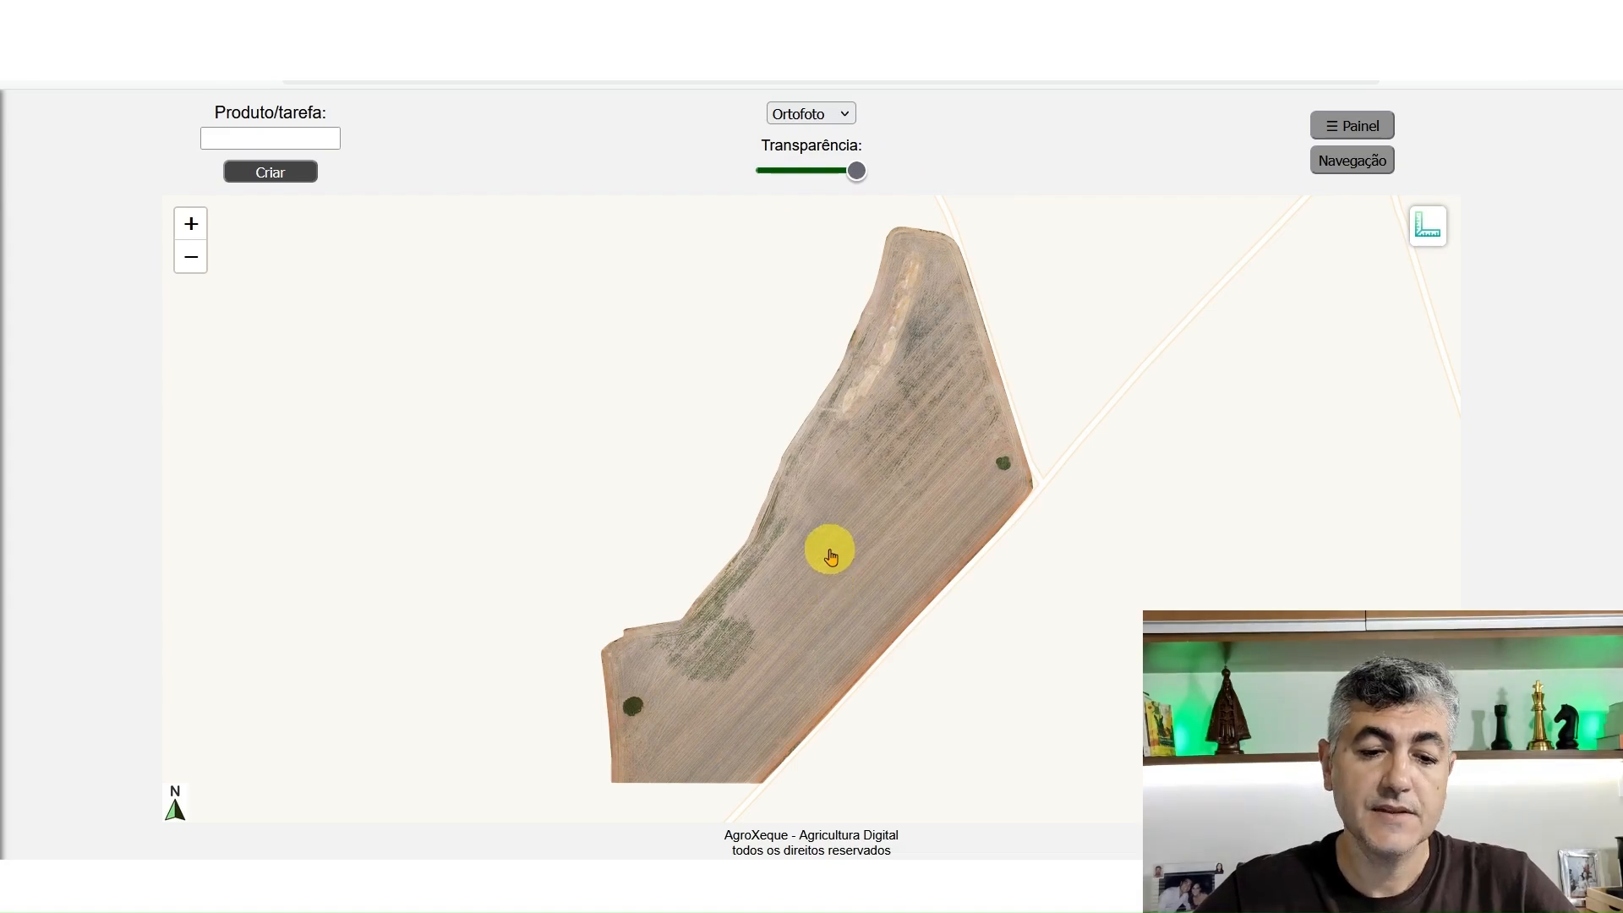
Examine the weed patches in the orthophoto, from the southwestern patch along the western edge to the upper field
scroll(873, 474, up, 1)
drag(826, 554, 888, 413)
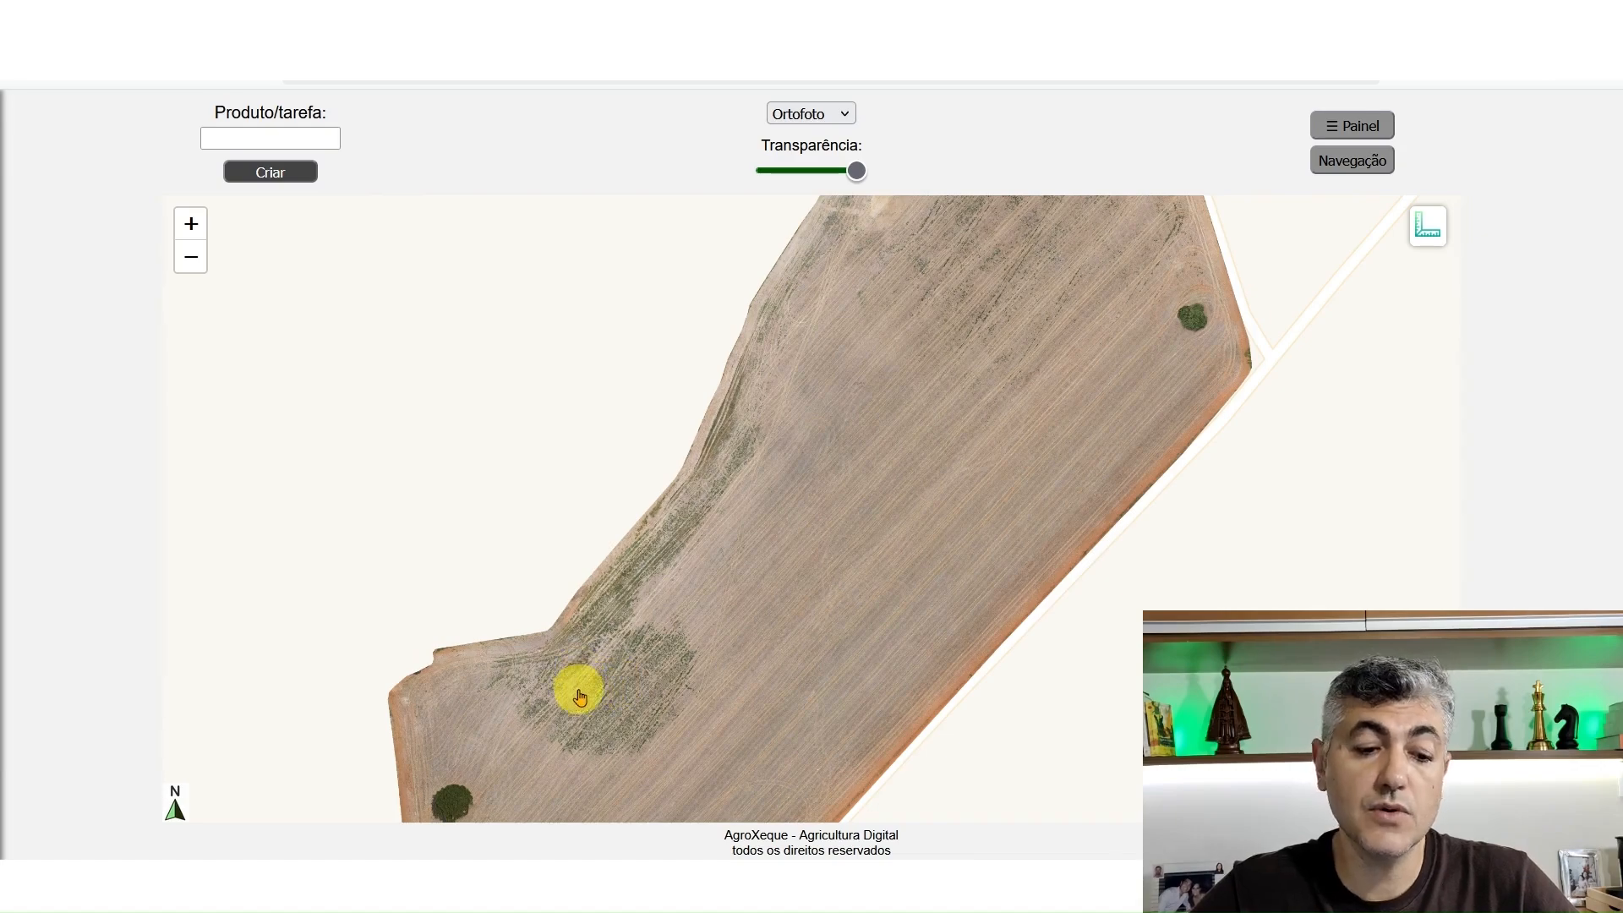
scroll(580, 698, up, 2)
mouse_move(583, 688)
mouse_down()
mouse_move(648, 573)
mouse_move(751, 511)
mouse_up()
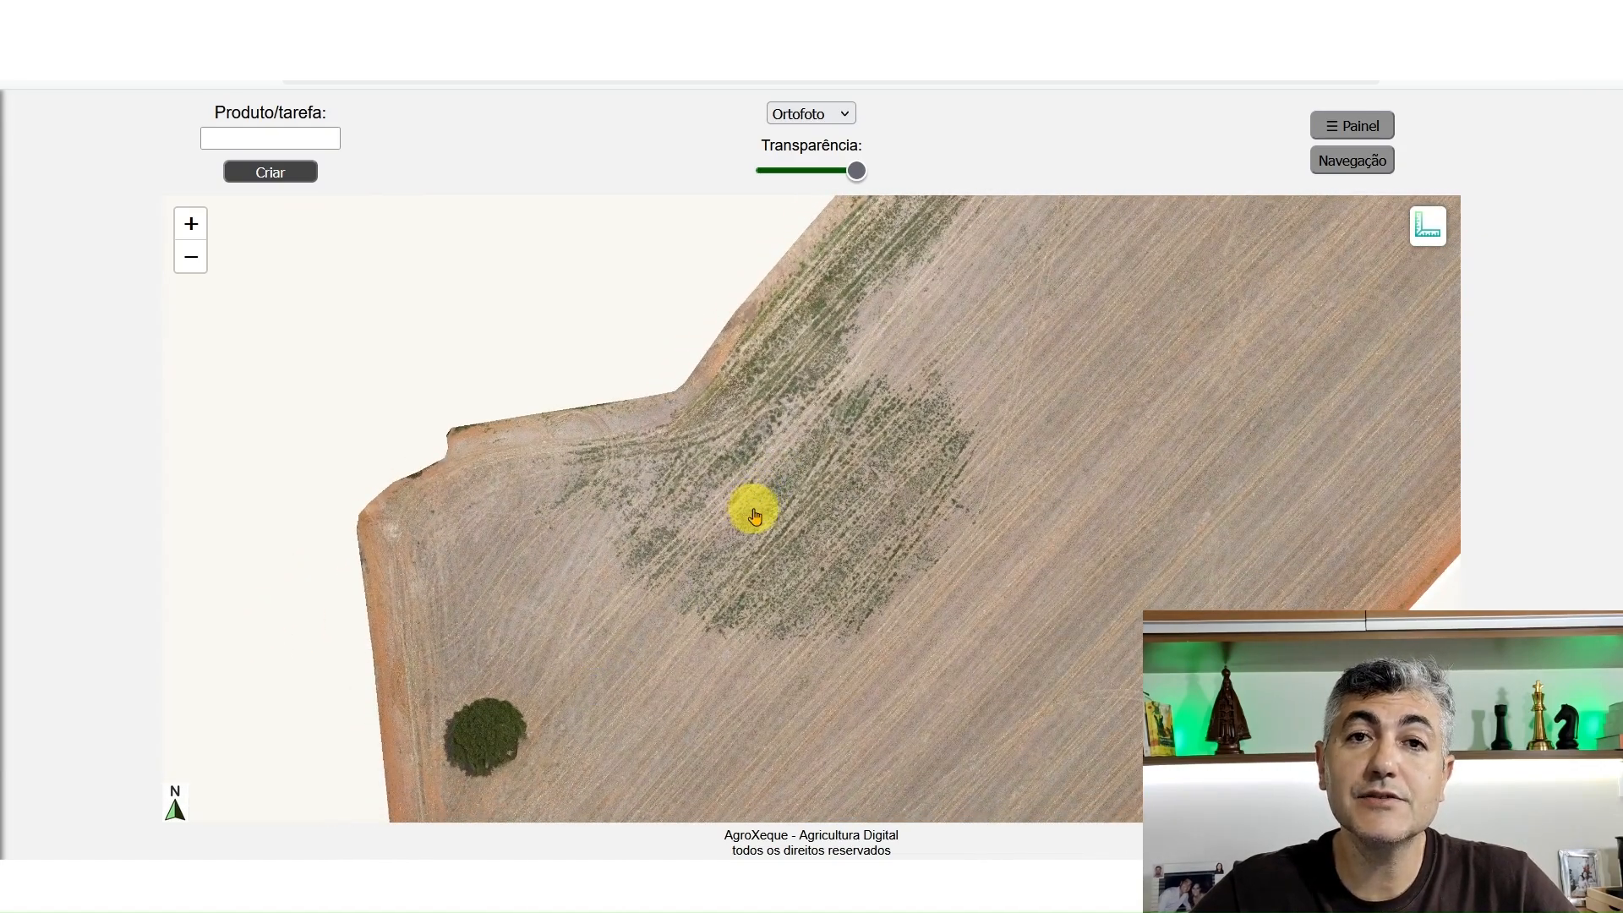
scroll(793, 470, up, 1)
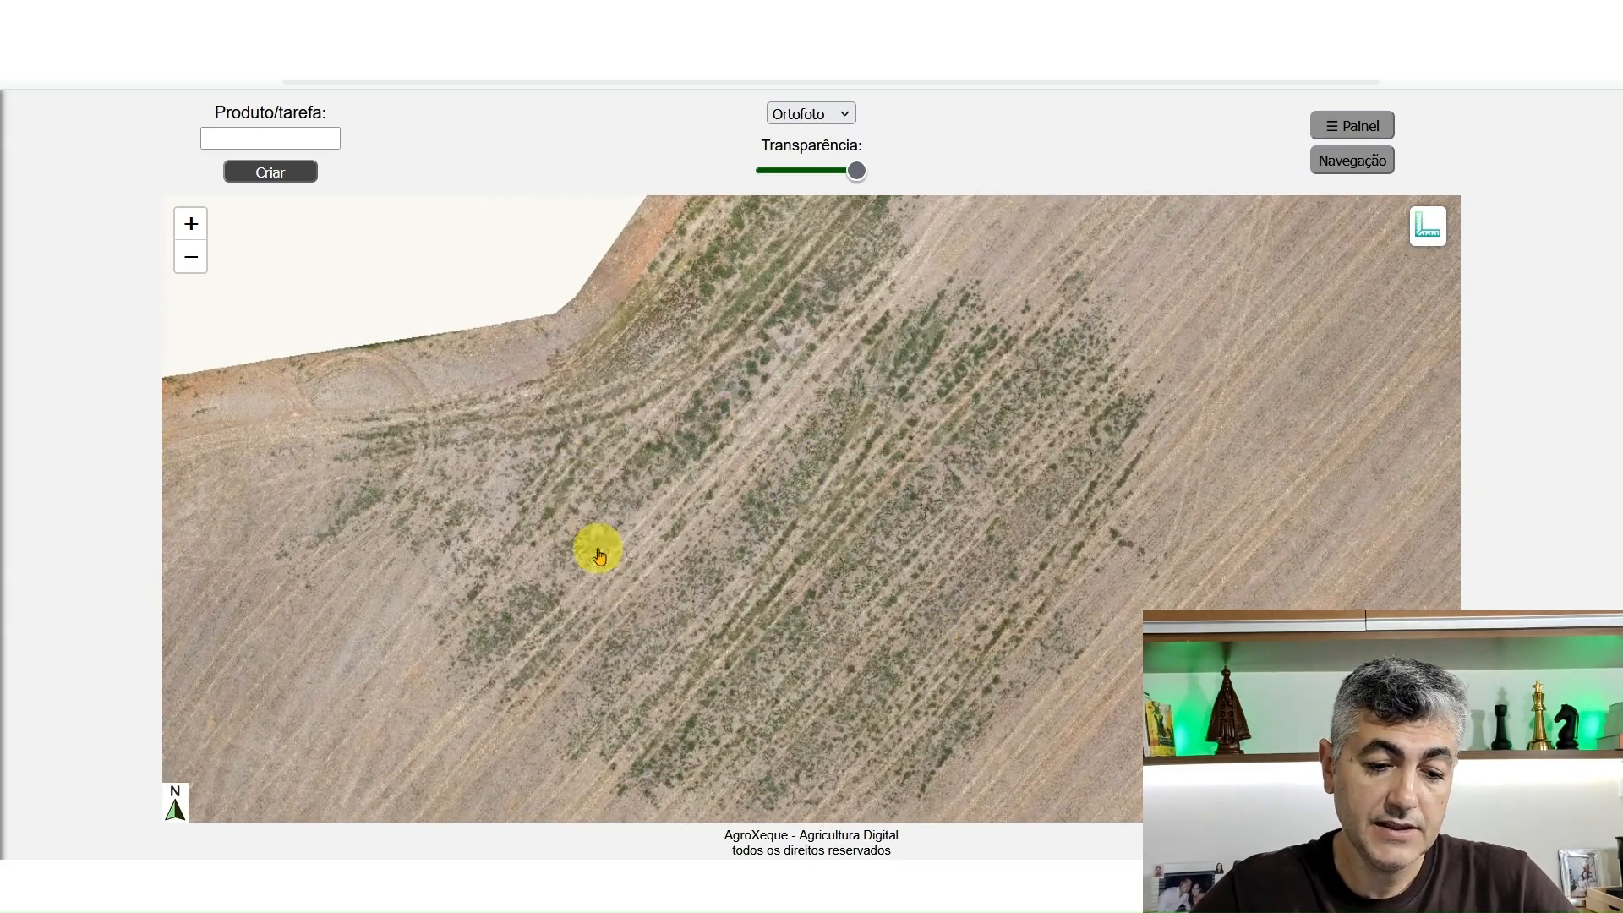
scroll(813, 561, down, 1)
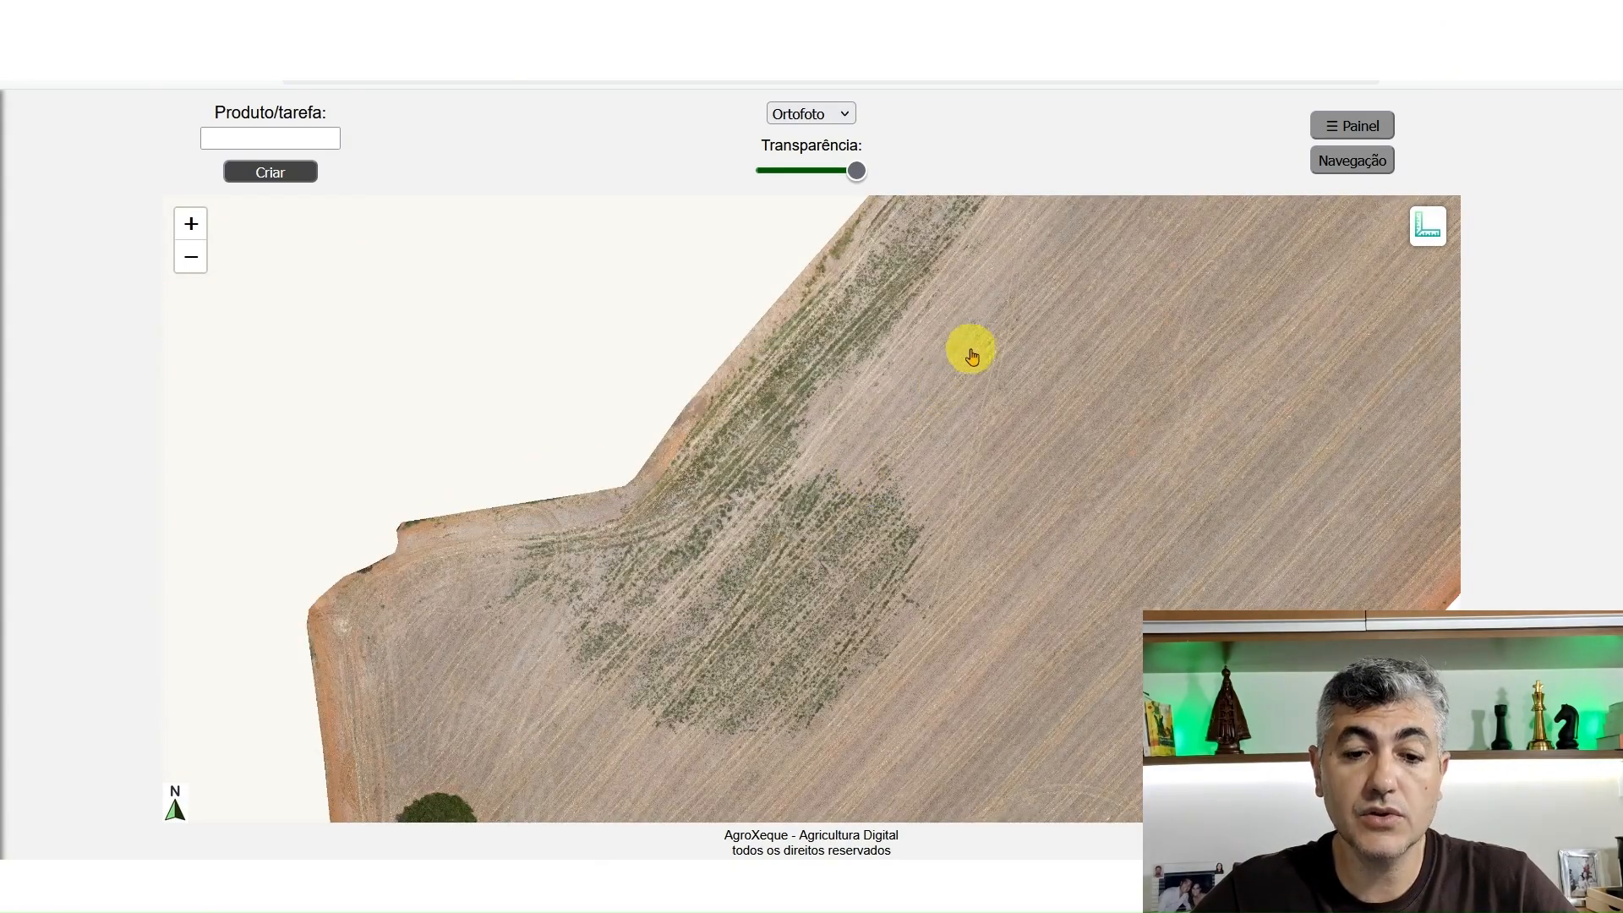
drag(969, 345, 807, 587)
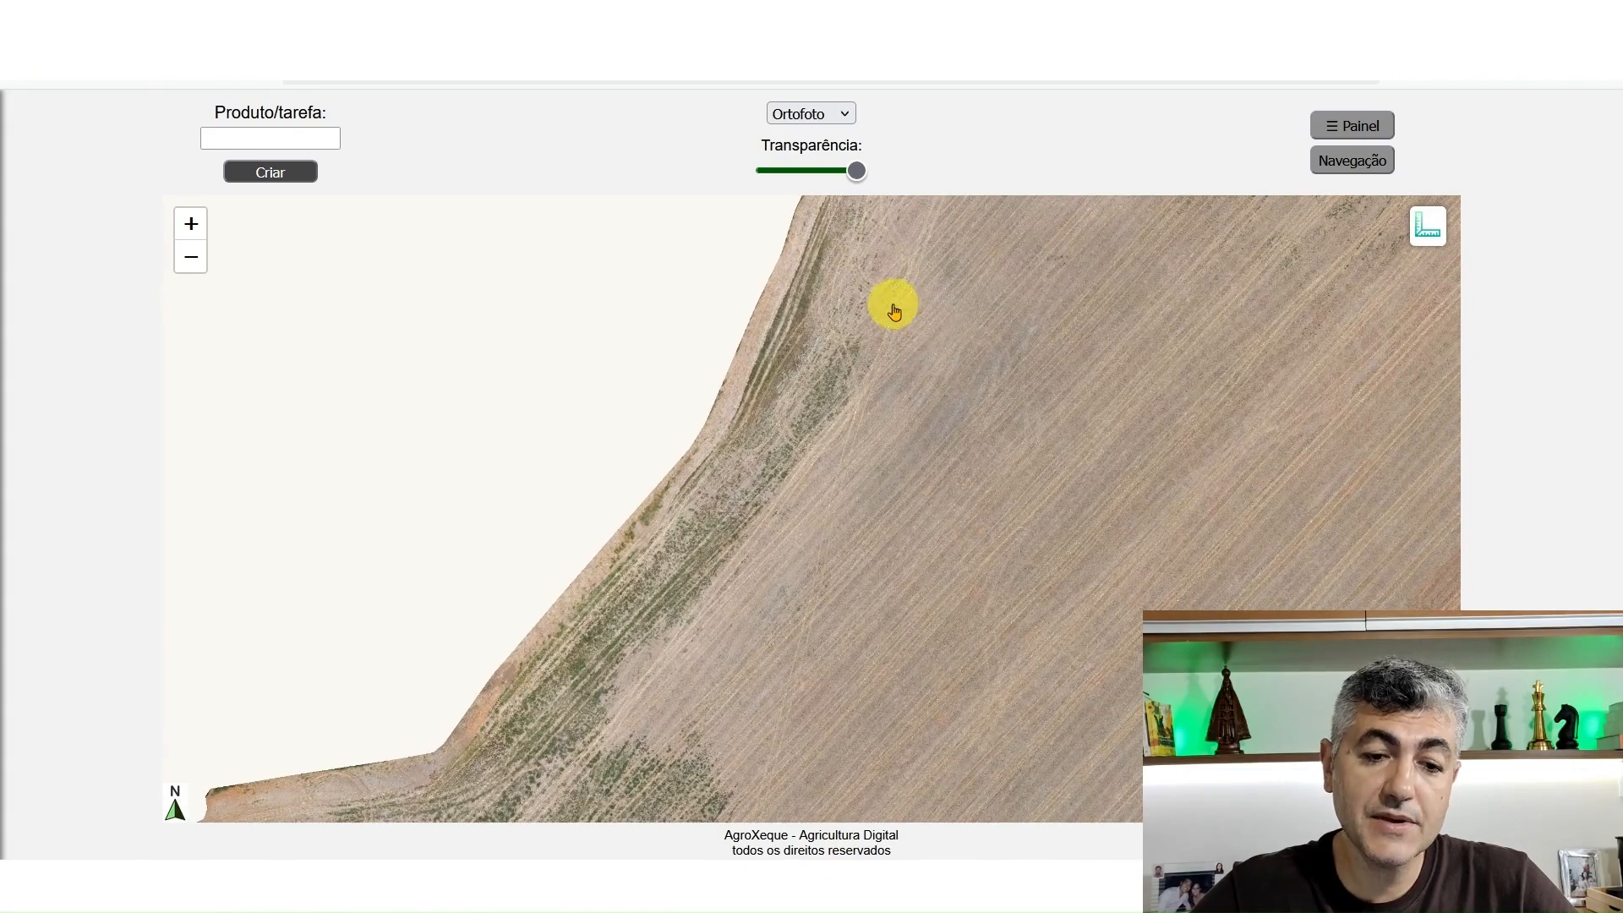
drag(891, 304, 901, 607)
drag(1068, 398, 873, 474)
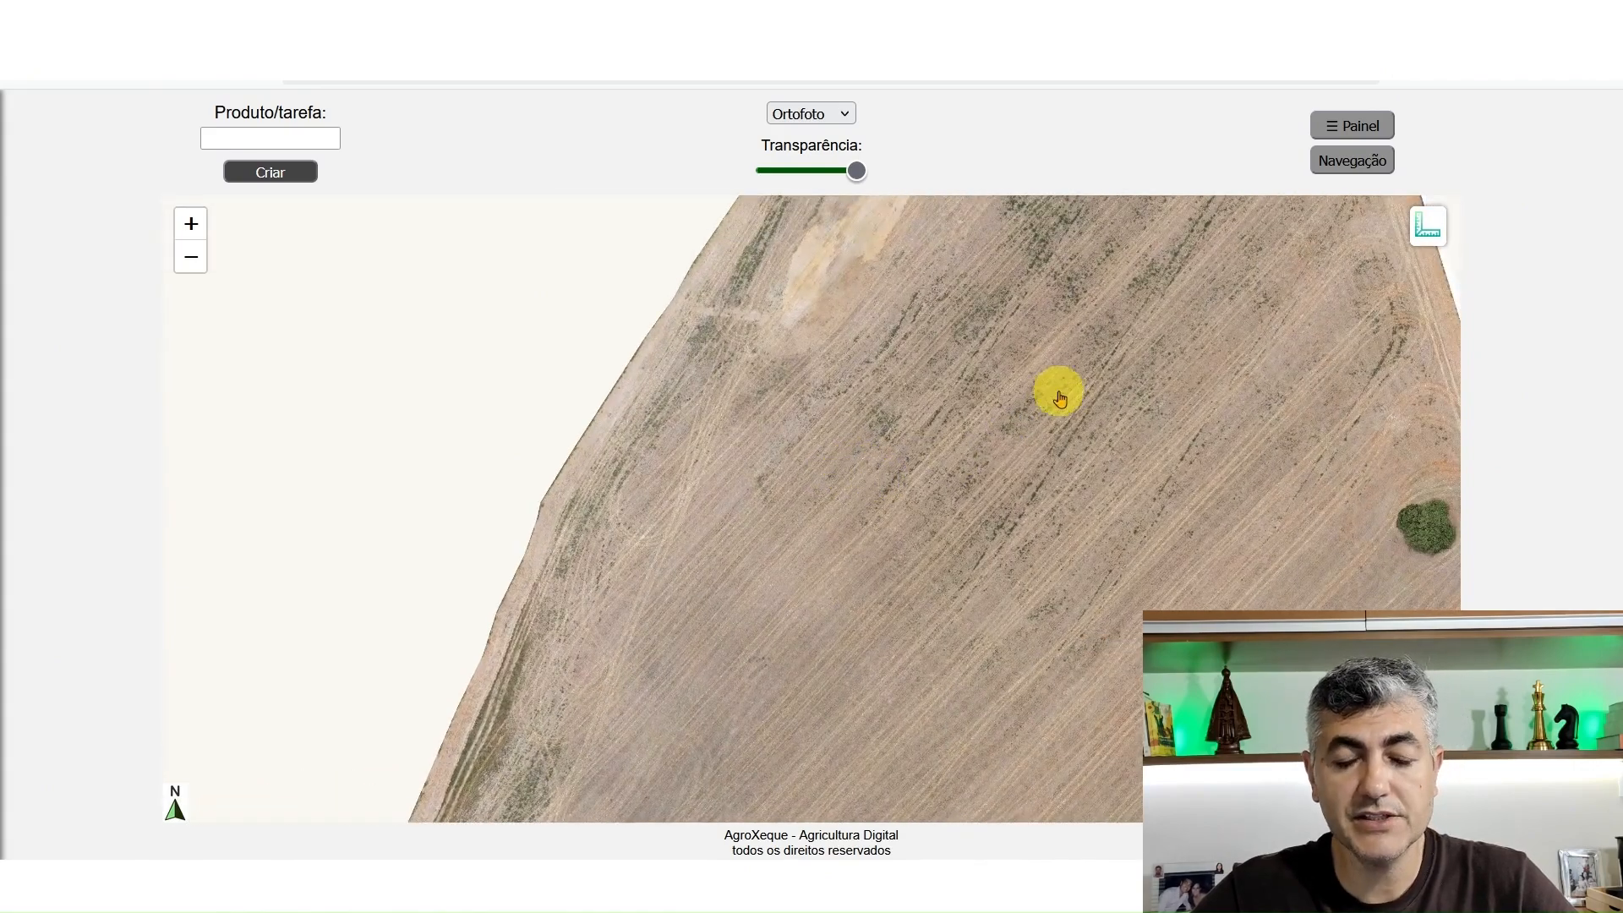
drag(1112, 289, 1064, 337)
scroll(1020, 435, down, 1)
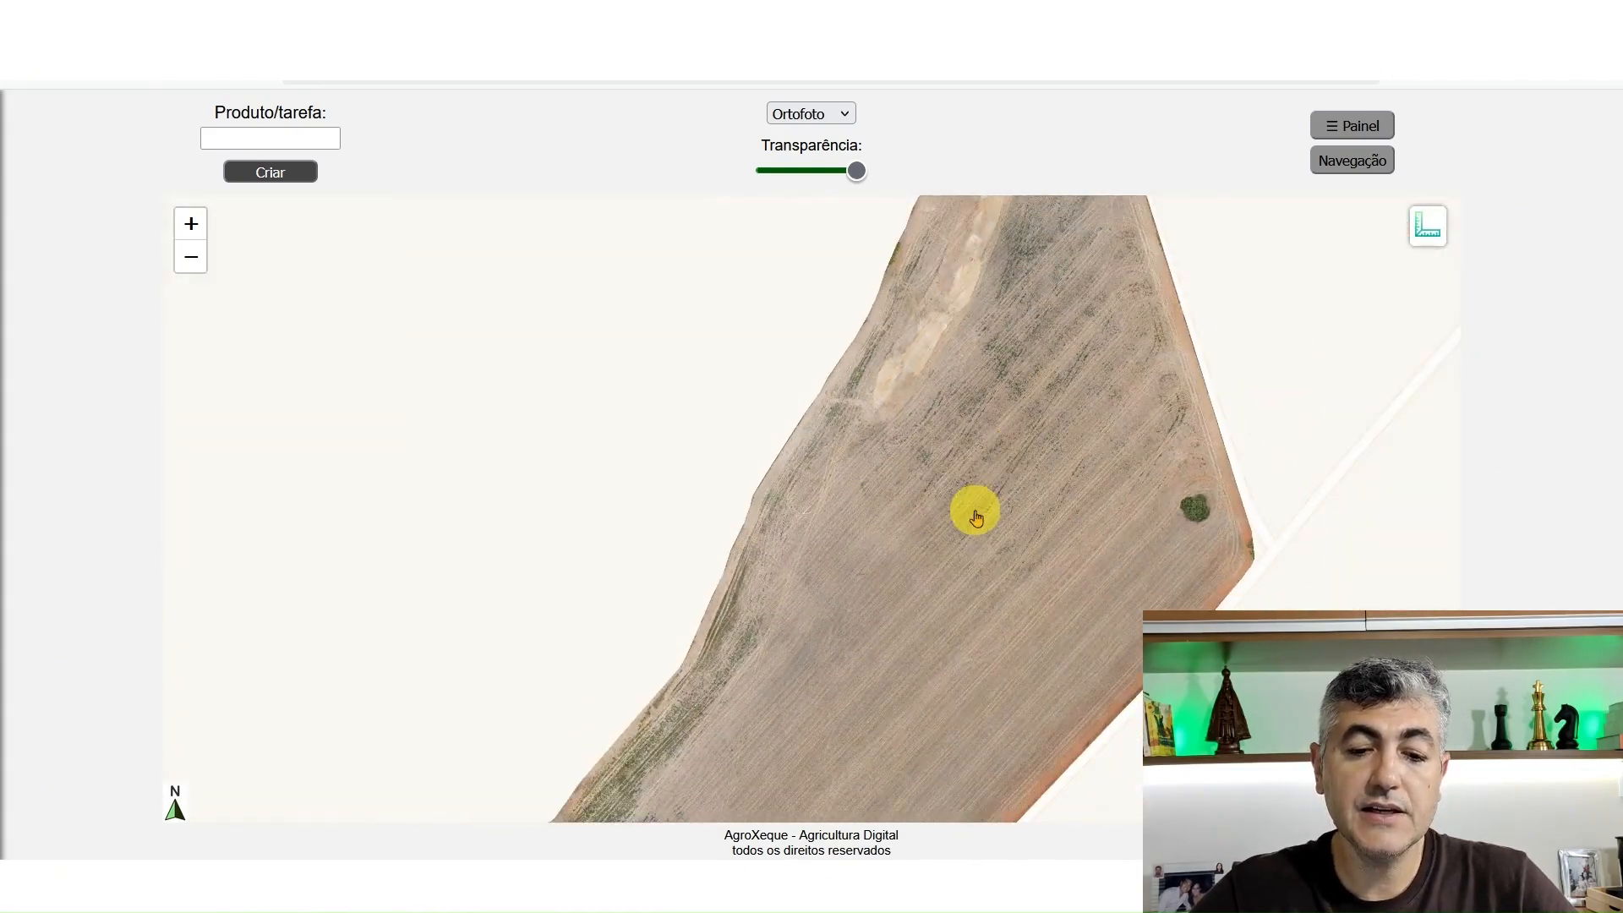
drag(974, 510, 1056, 462)
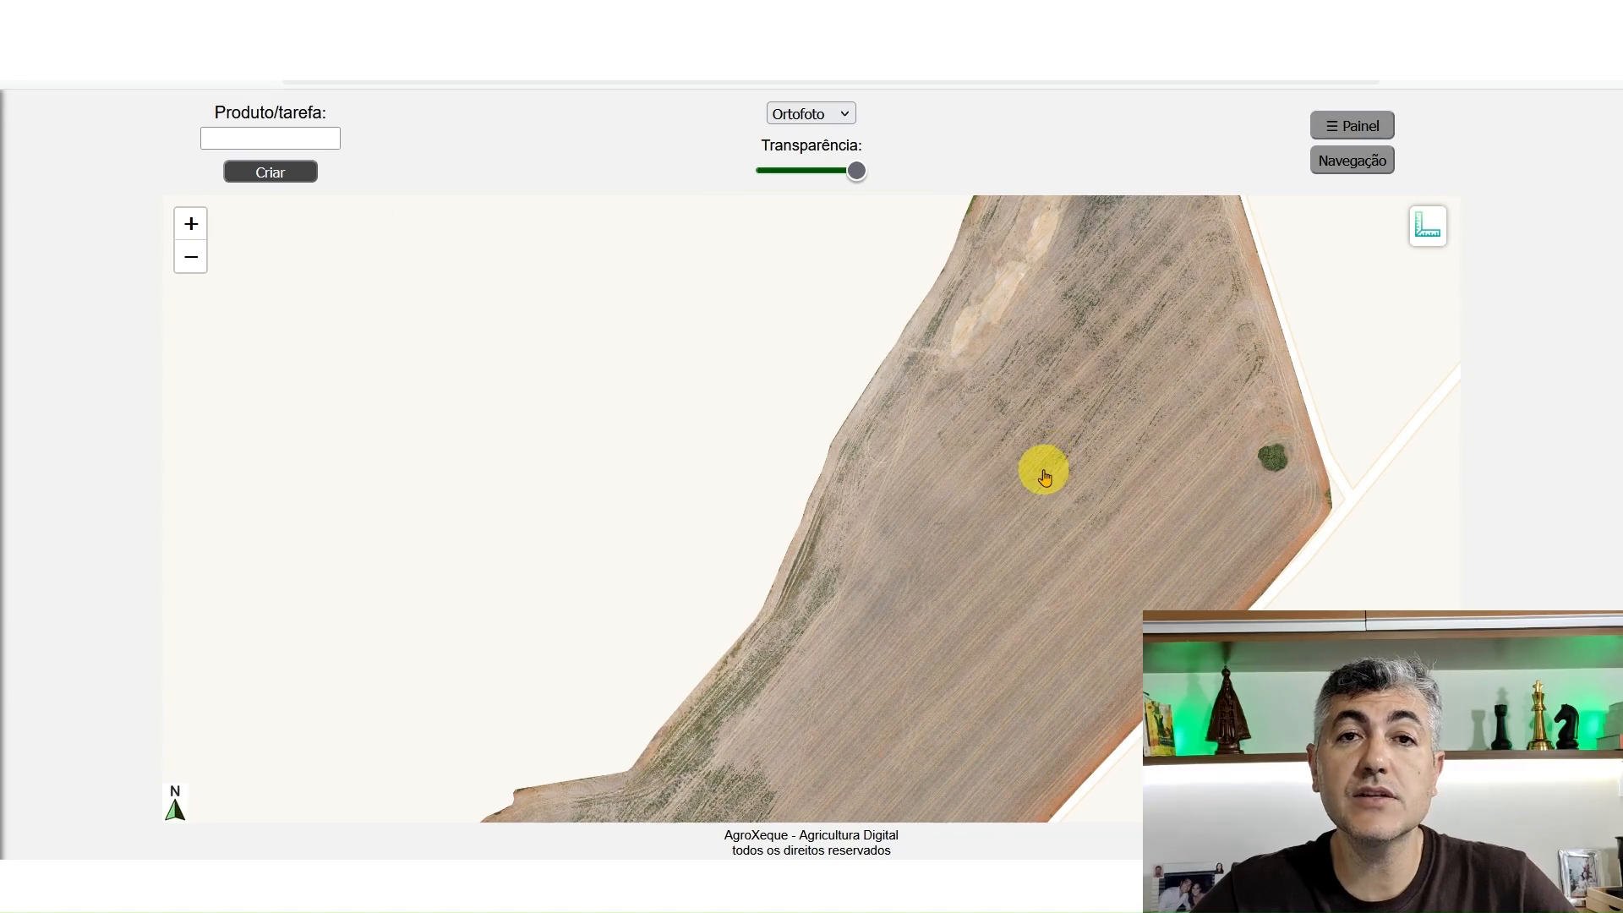
scroll(1018, 483, down, 1)
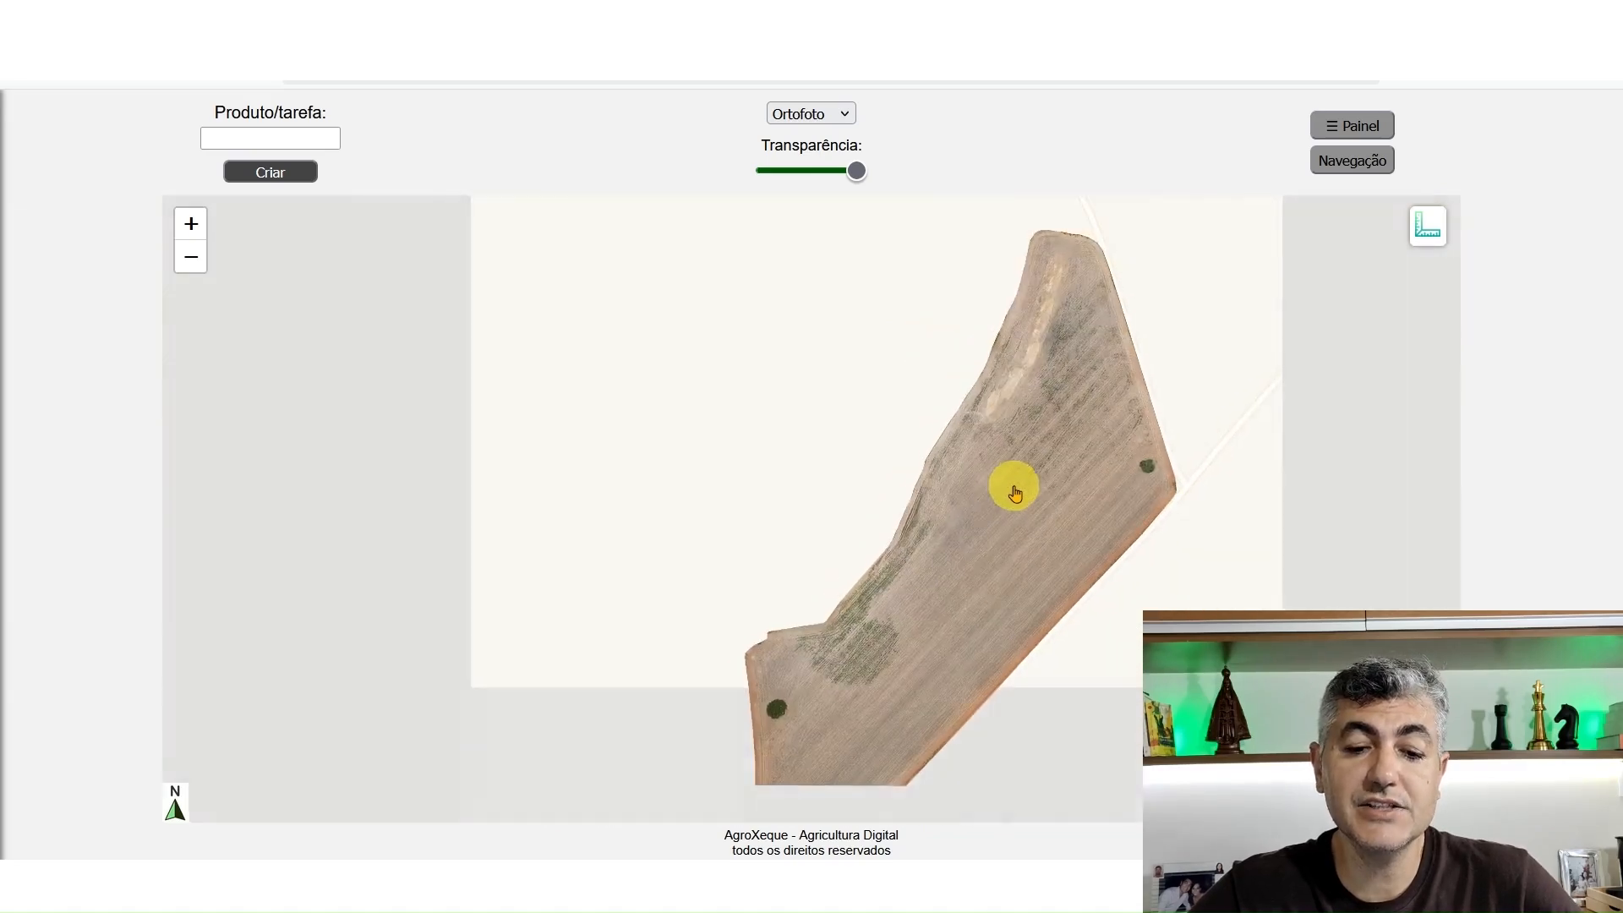
drag(998, 498, 1014, 442)
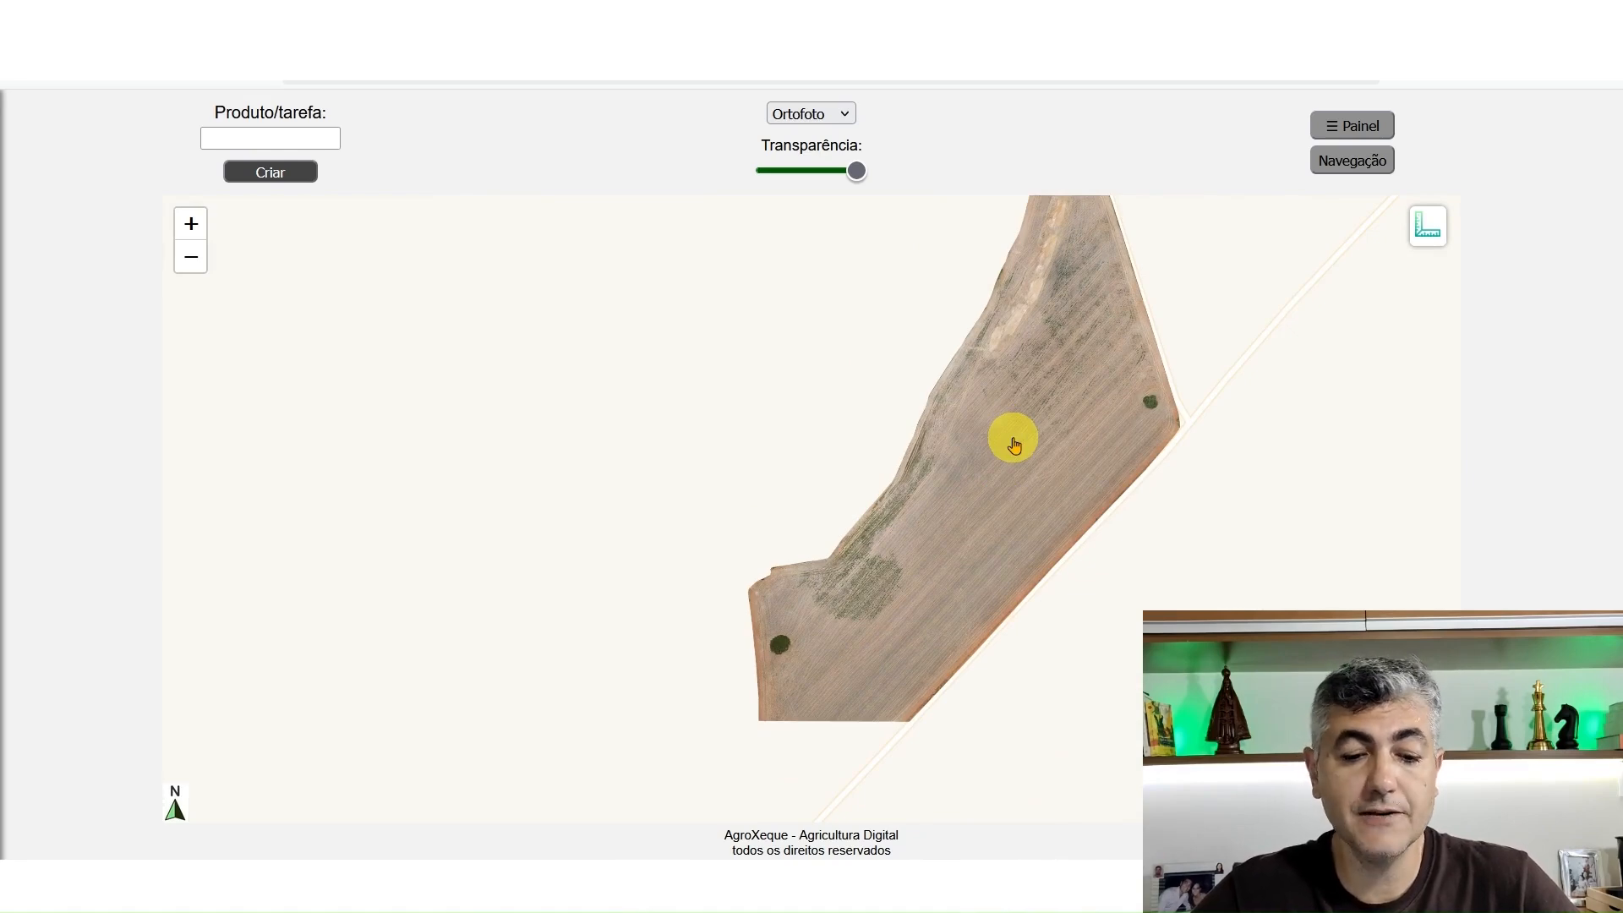
Lower the transparency to overlay the cell grid and examine which cells cover the southwestern weed patch and the rest of the field
drag(1020, 418, 996, 452)
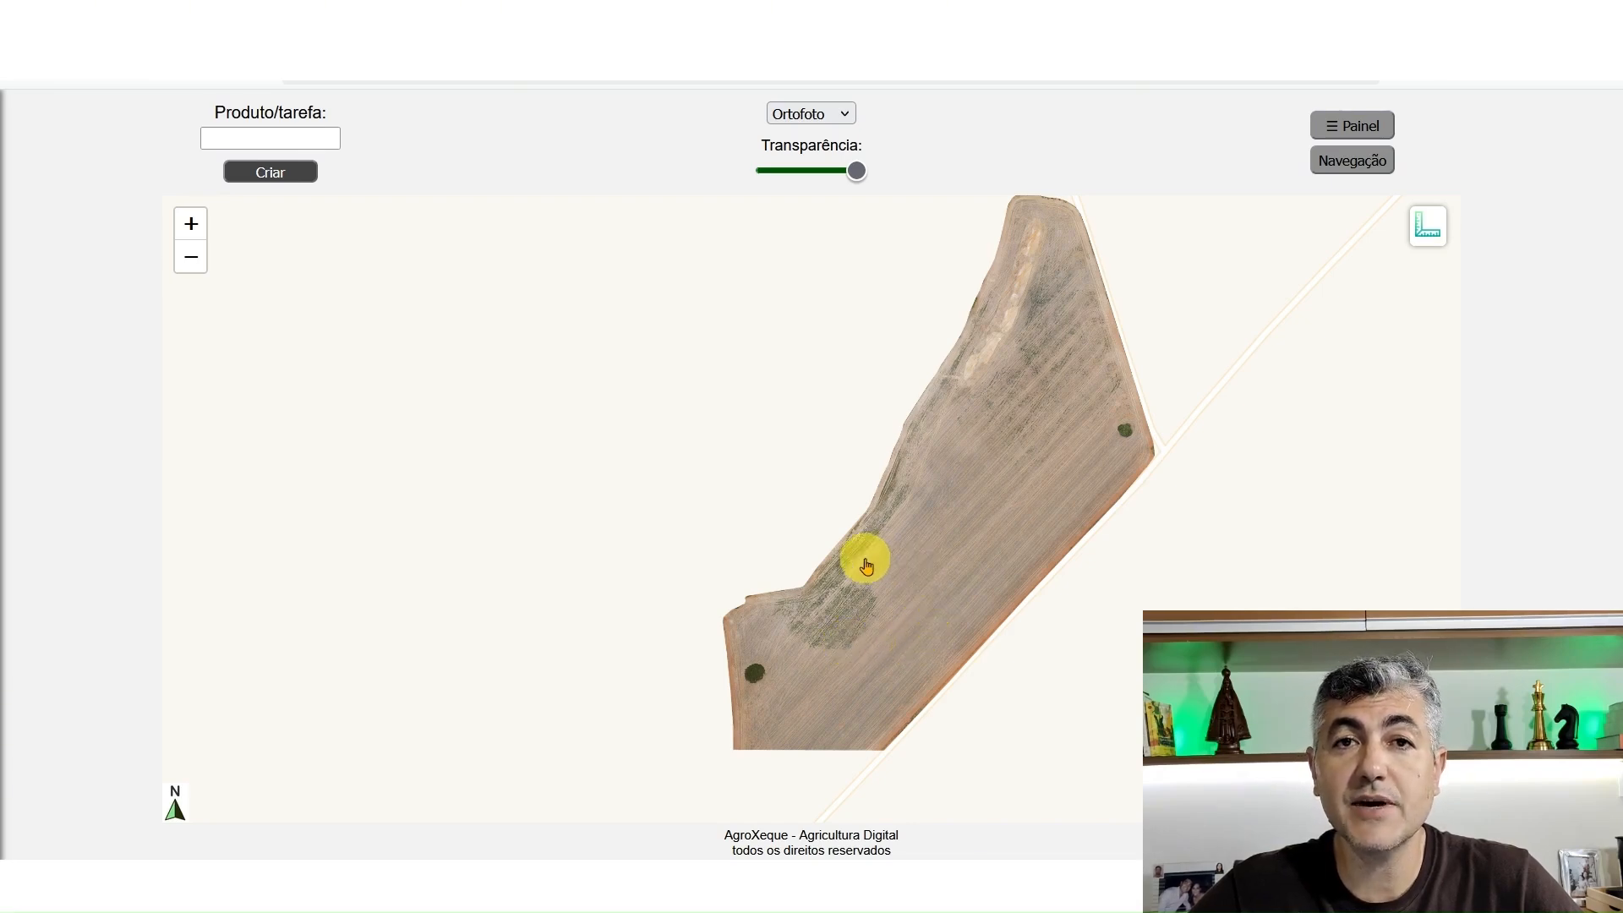
scroll(809, 660, up, 1)
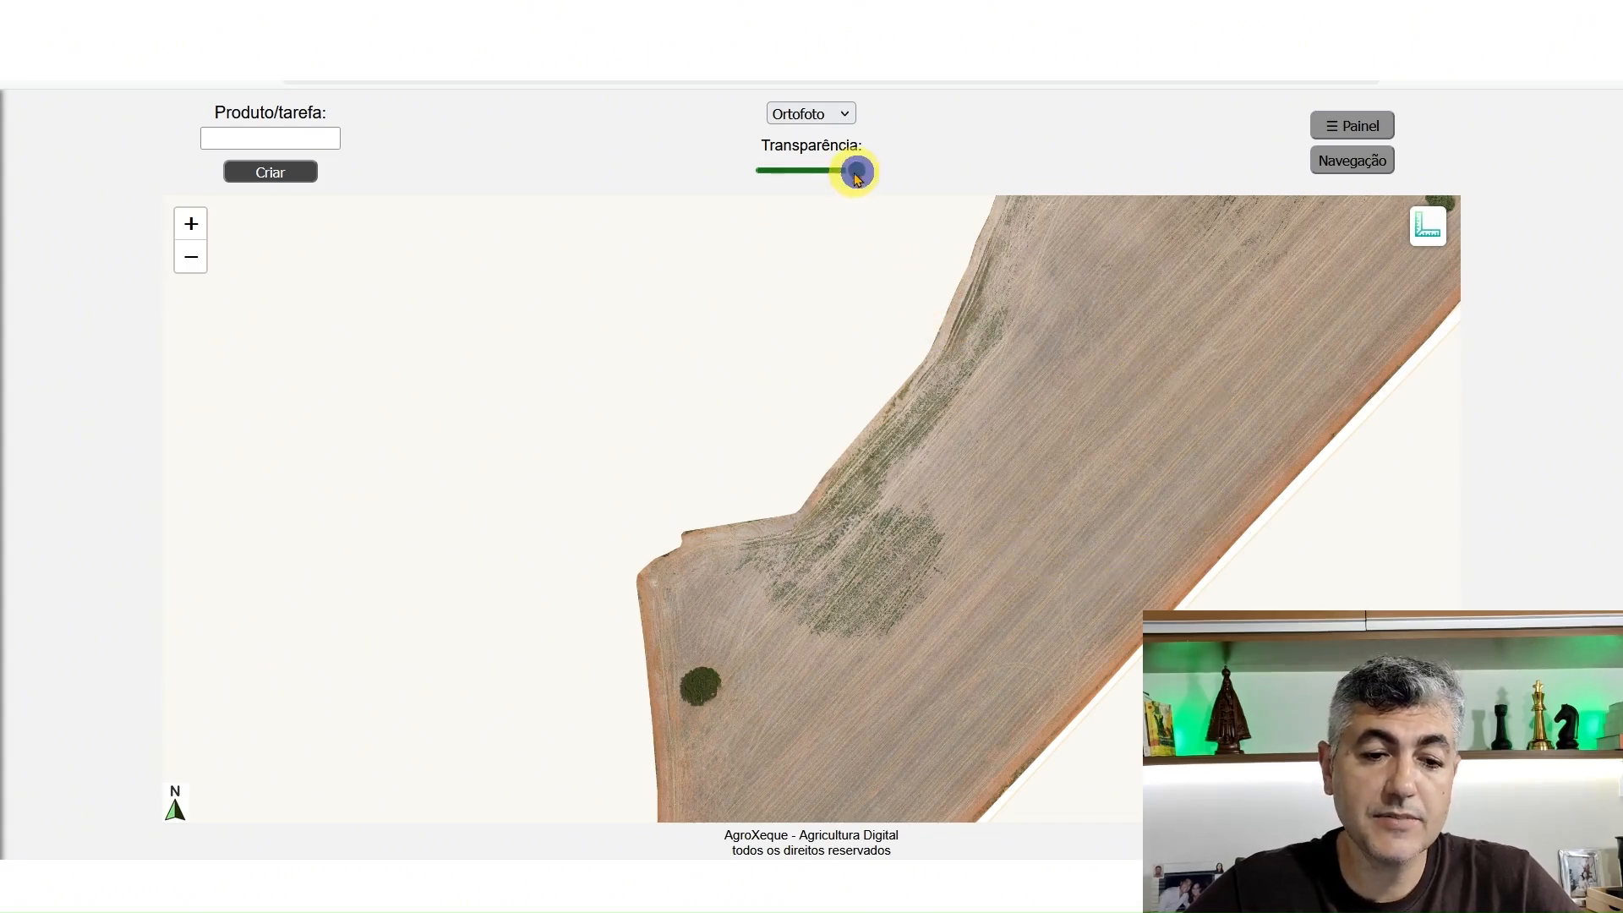
drag(857, 173, 715, 181)
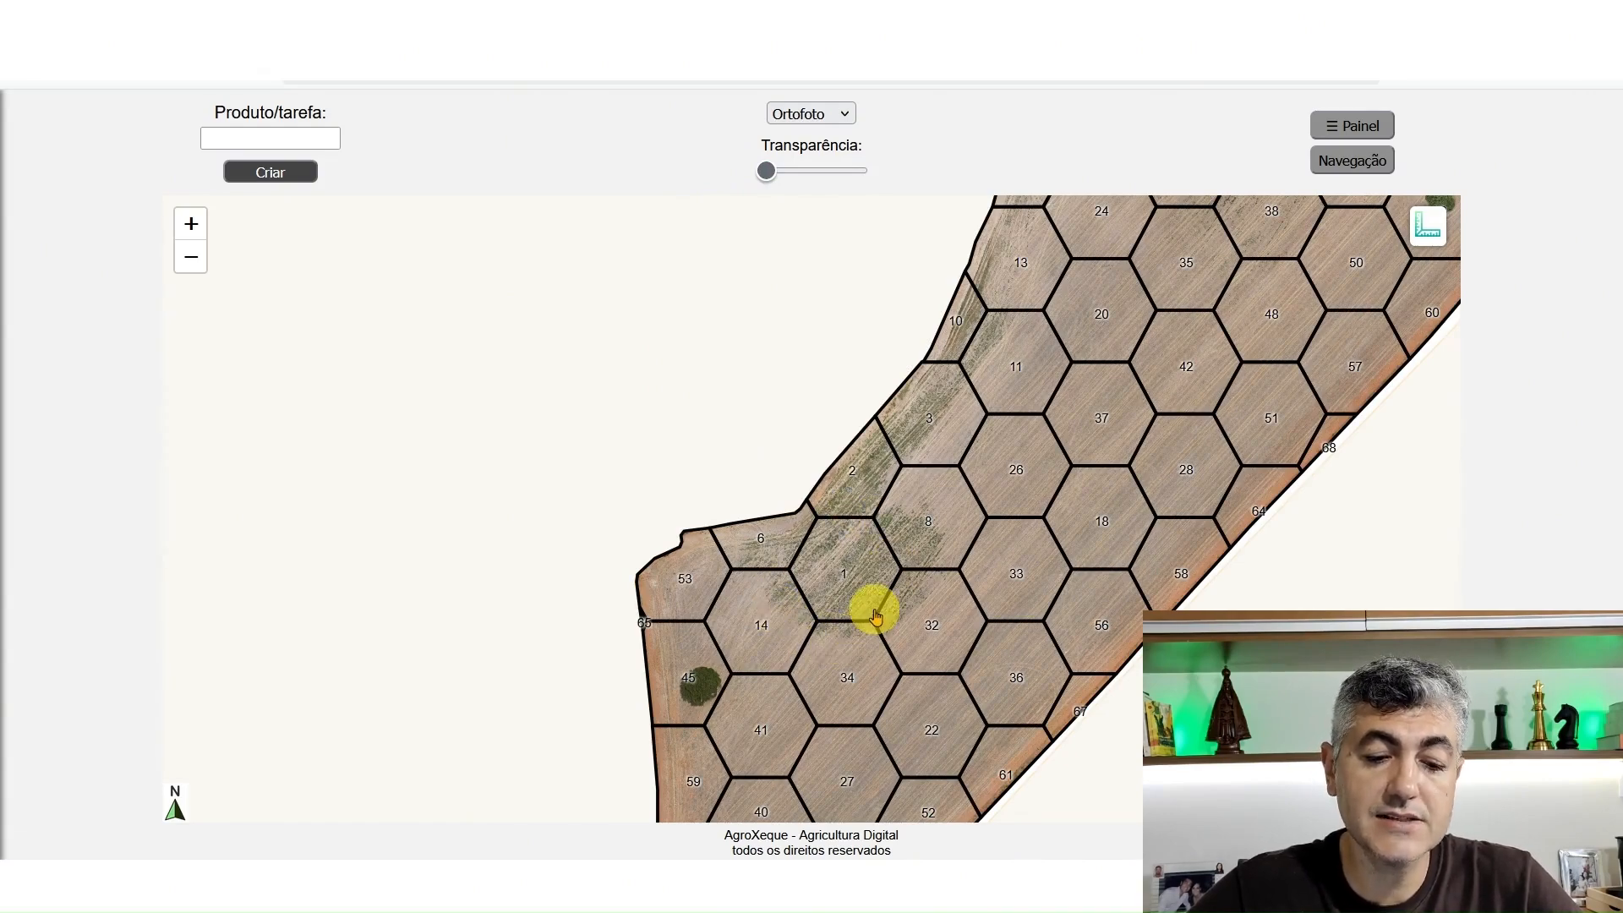
scroll(875, 615, up, 1)
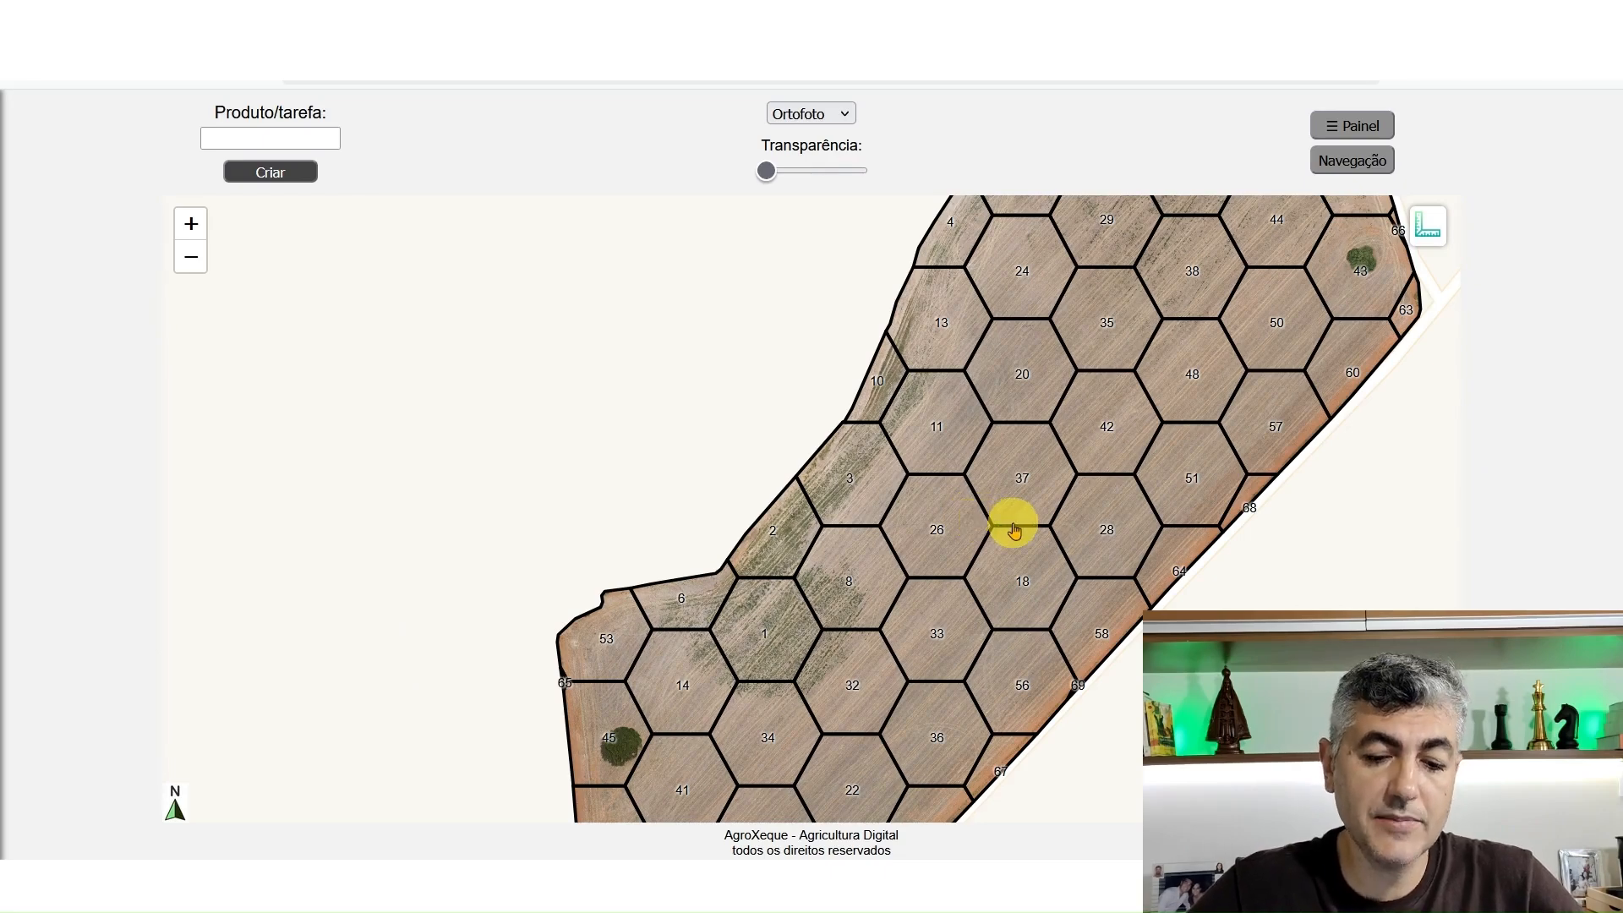
scroll(1019, 507, down, 2)
drag(1022, 433, 935, 482)
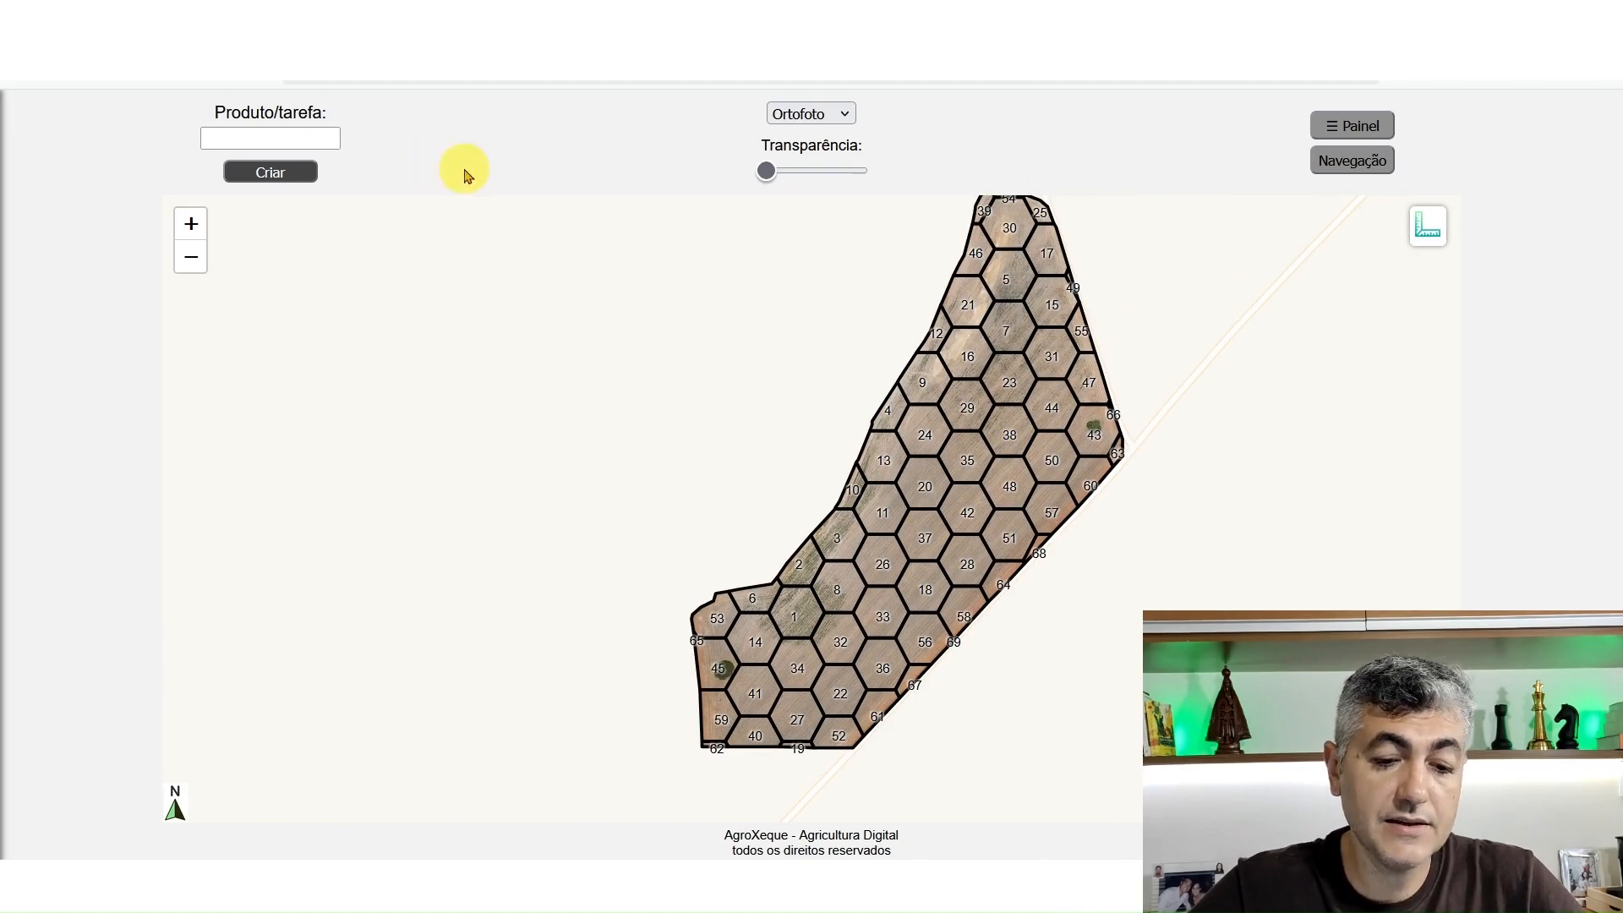
drag(928, 394, 907, 442)
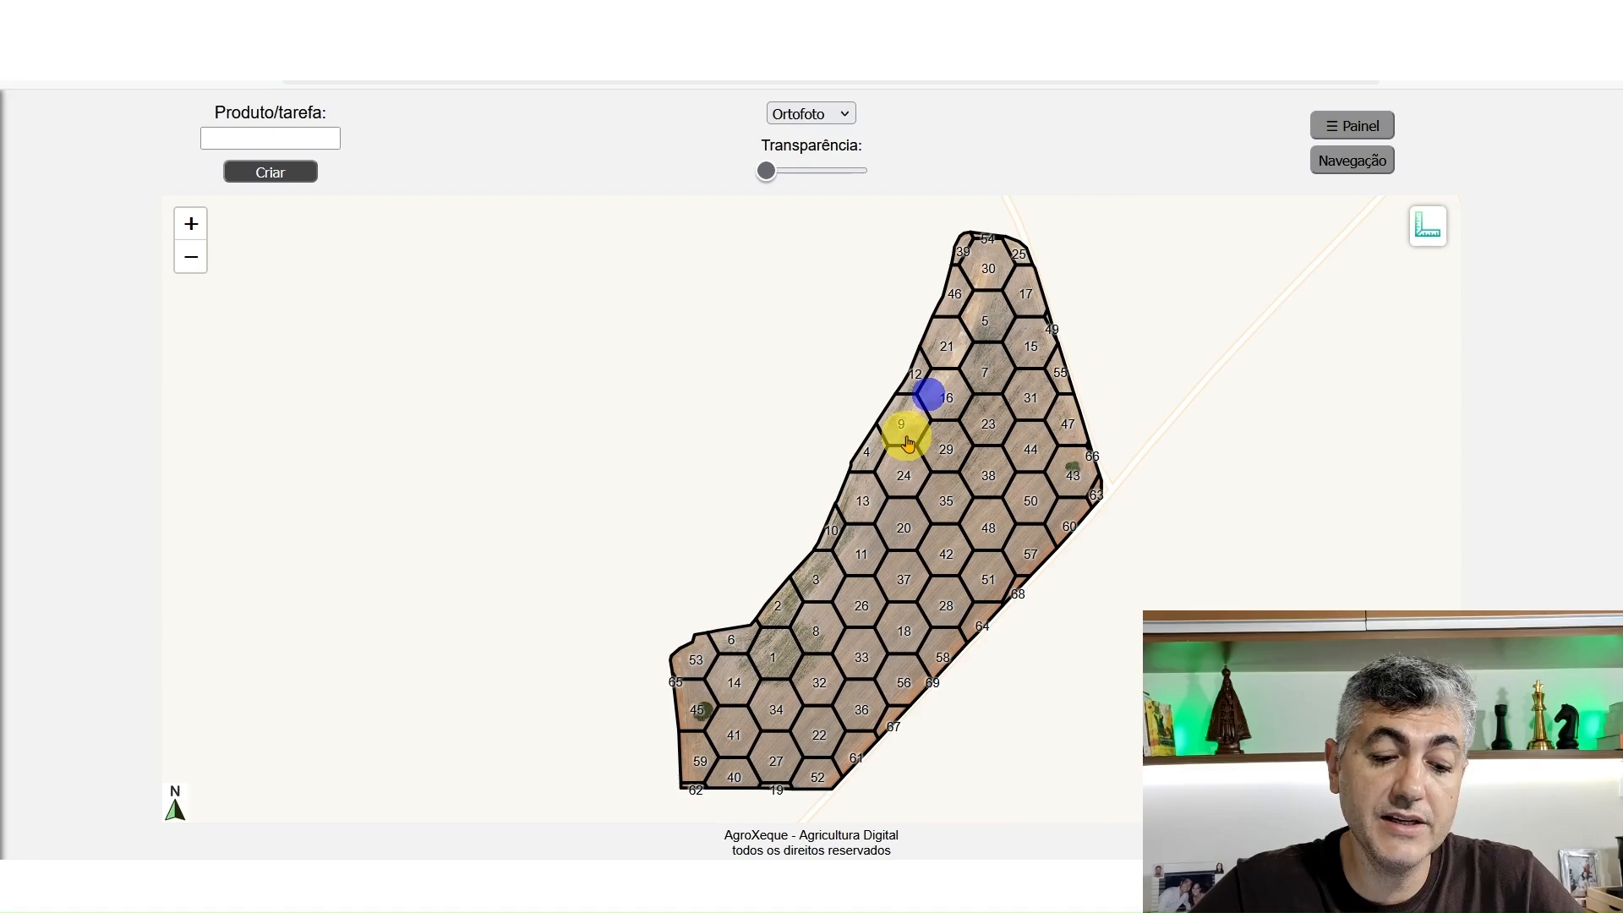
Create the task "Dessecação 2" for this field and open its operation panel
click(302, 135)
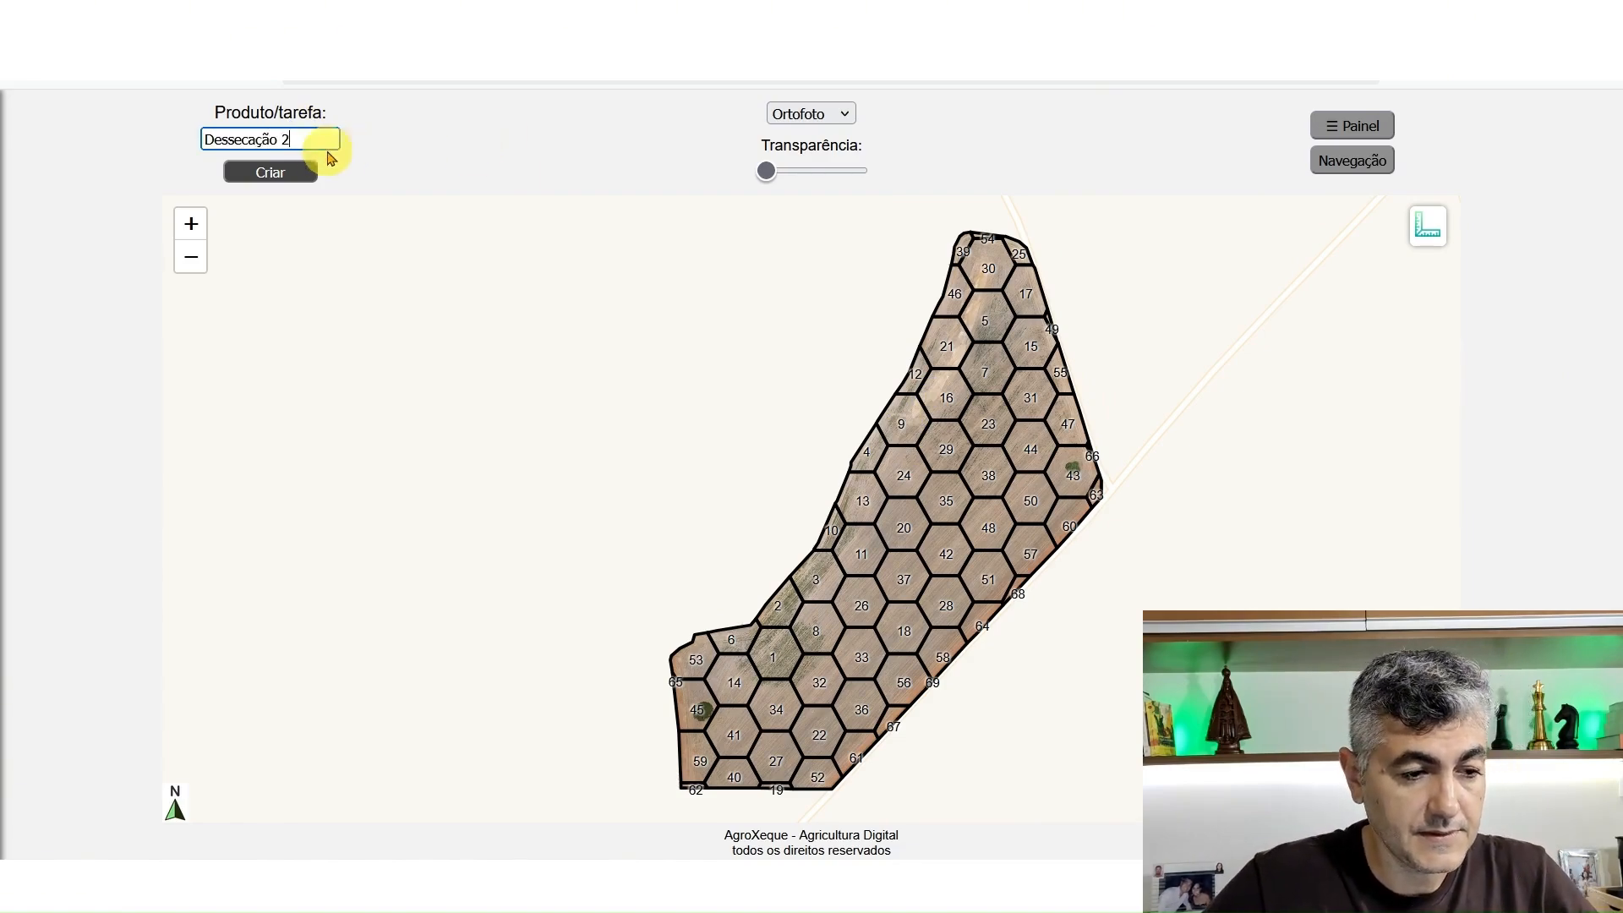
click(296, 169)
click(951, 514)
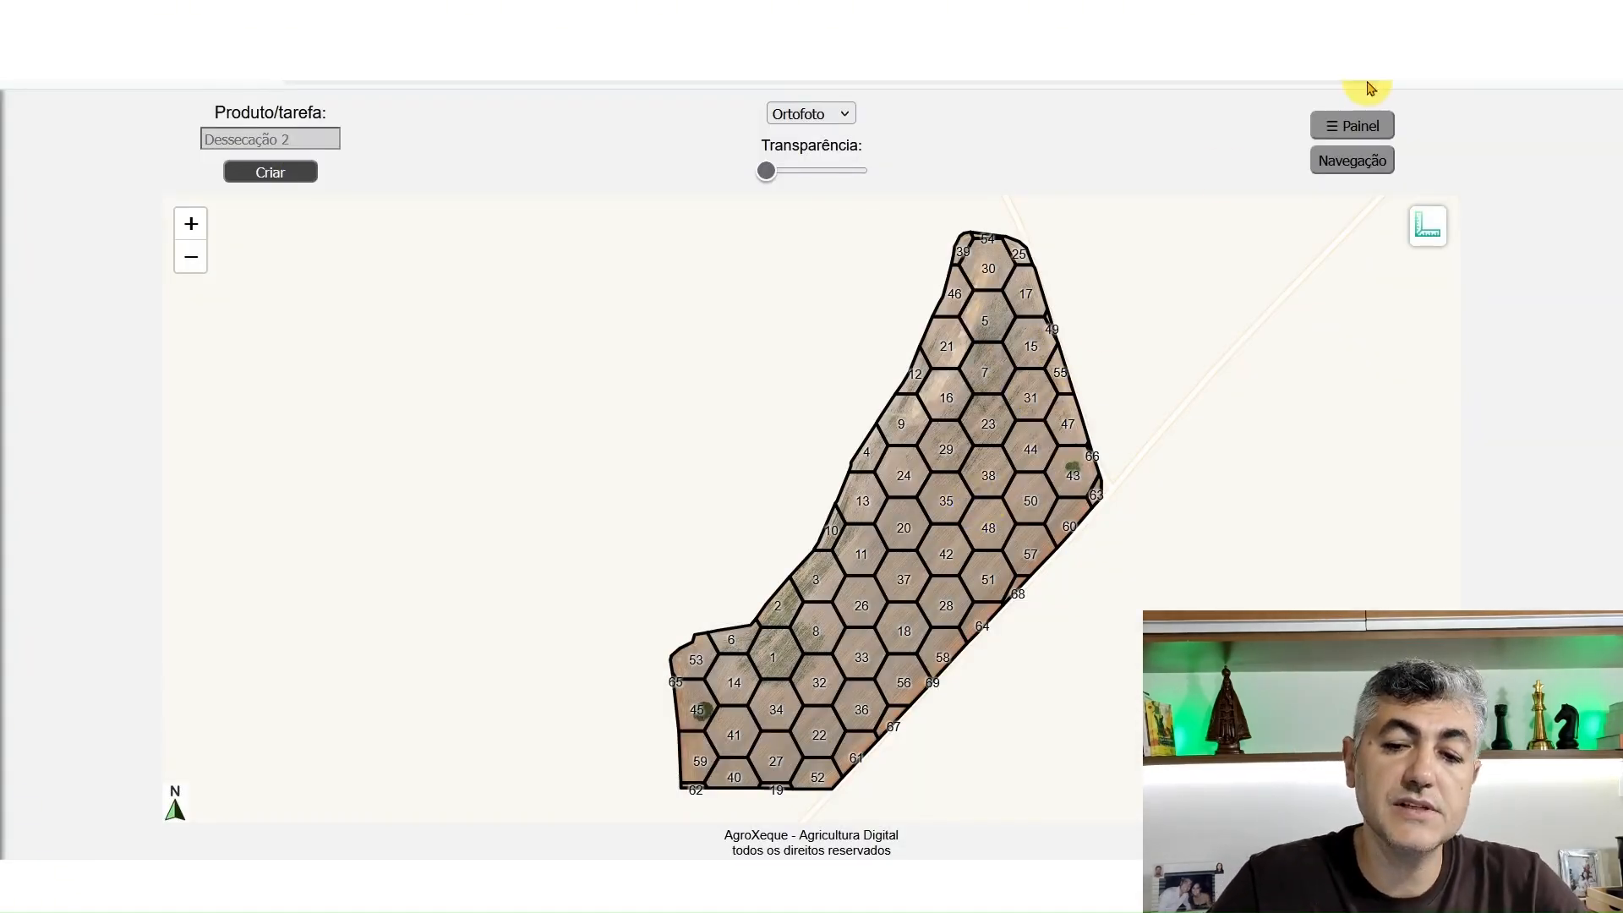
click(1352, 125)
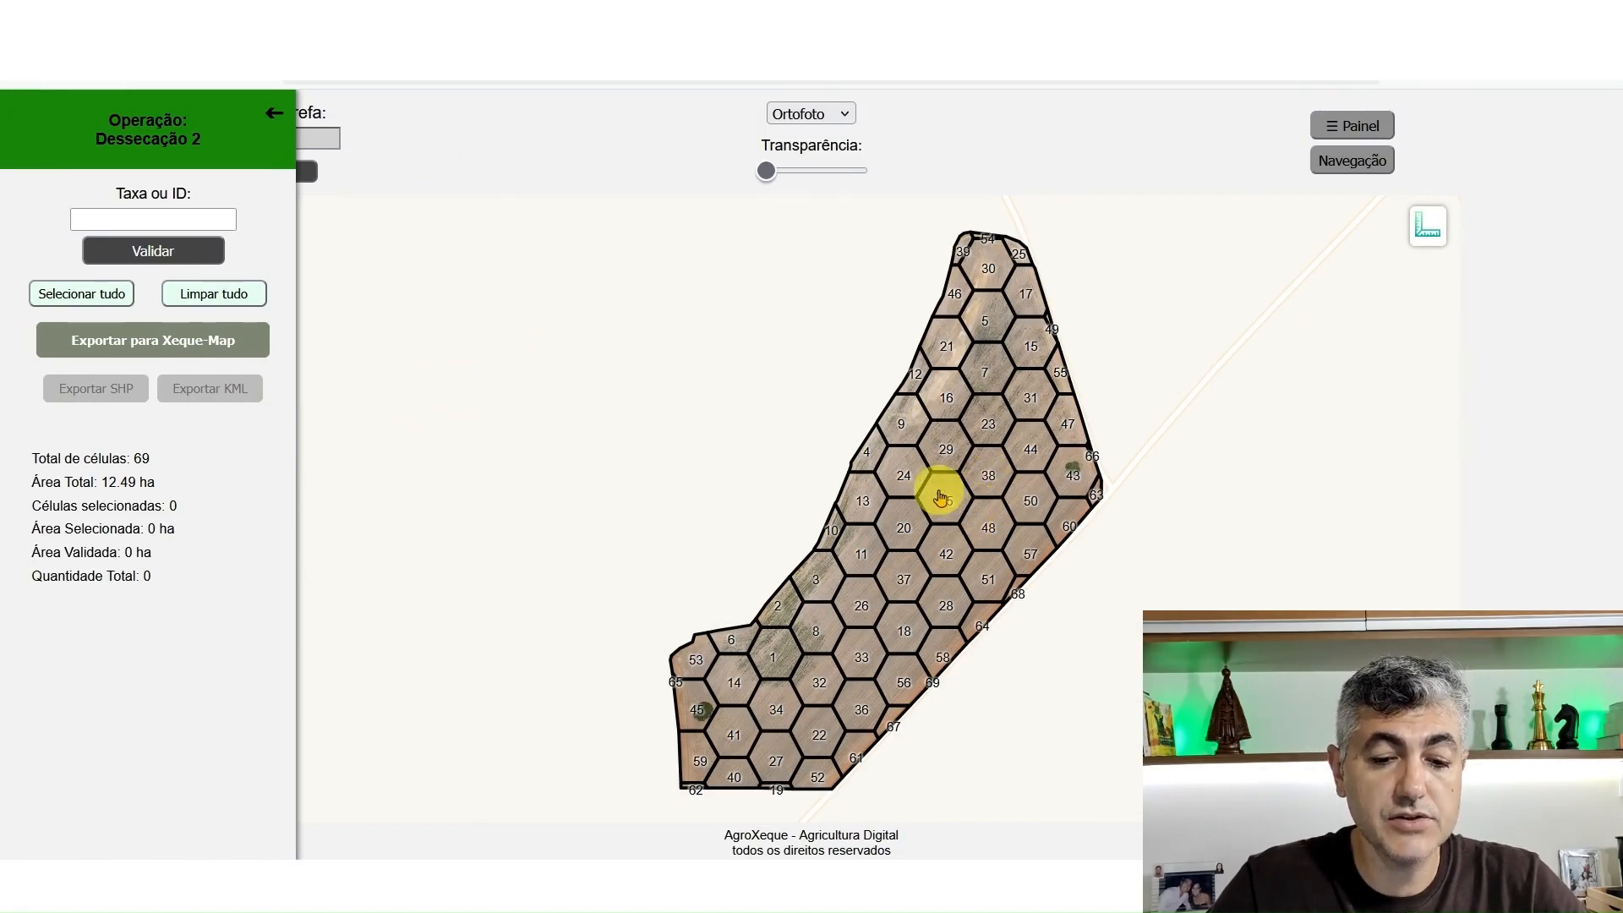
click(942, 452)
click(913, 481)
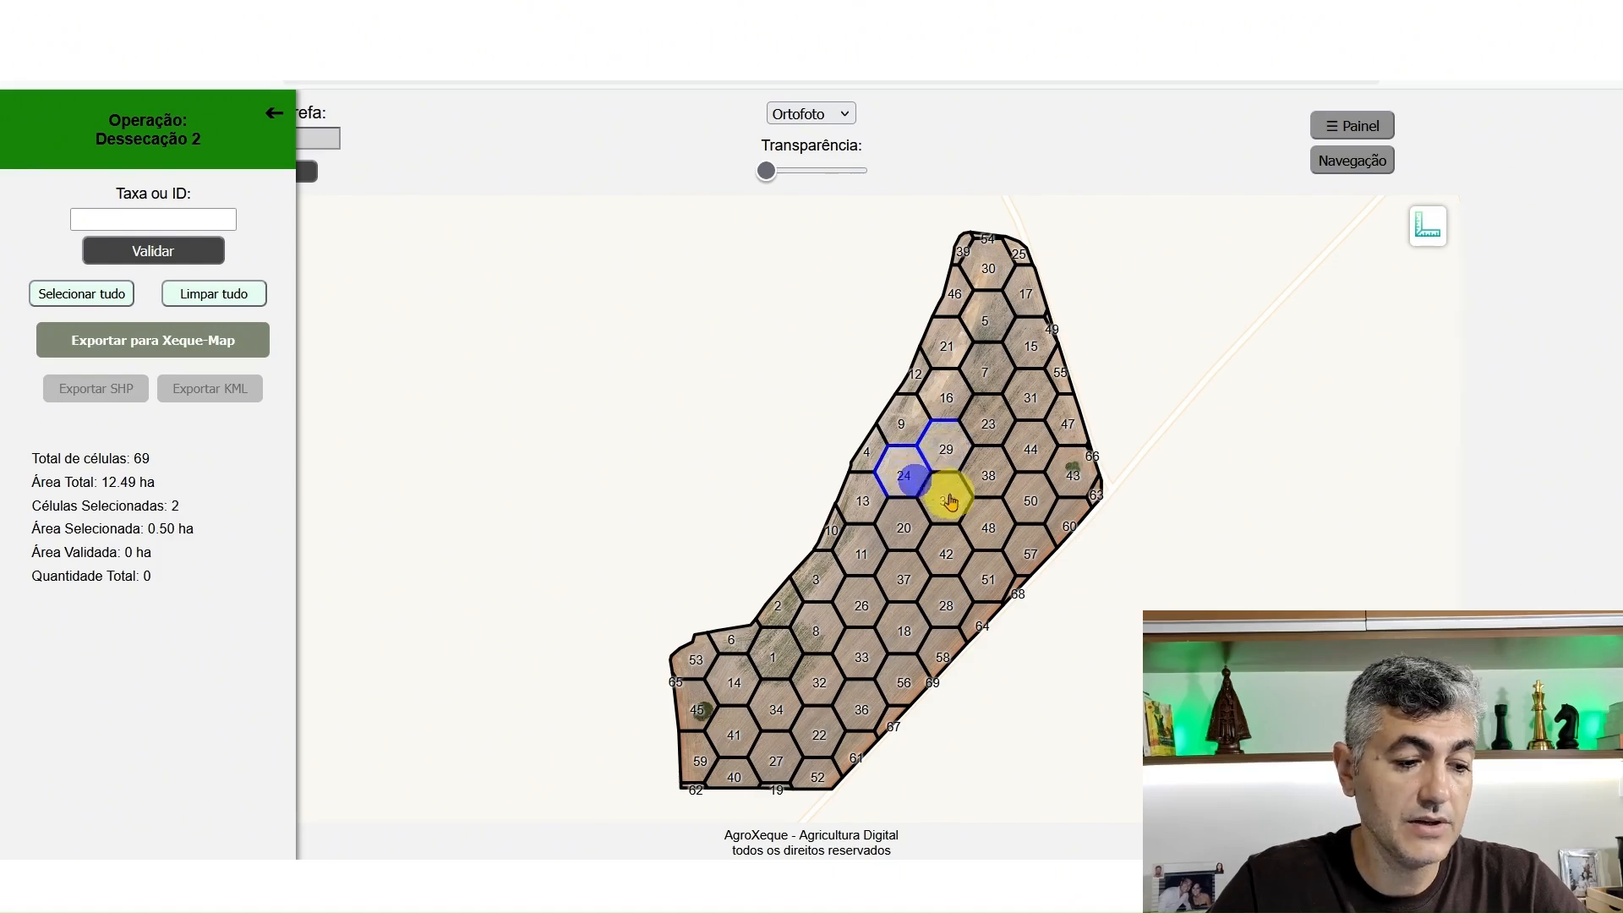
click(947, 494)
click(954, 448)
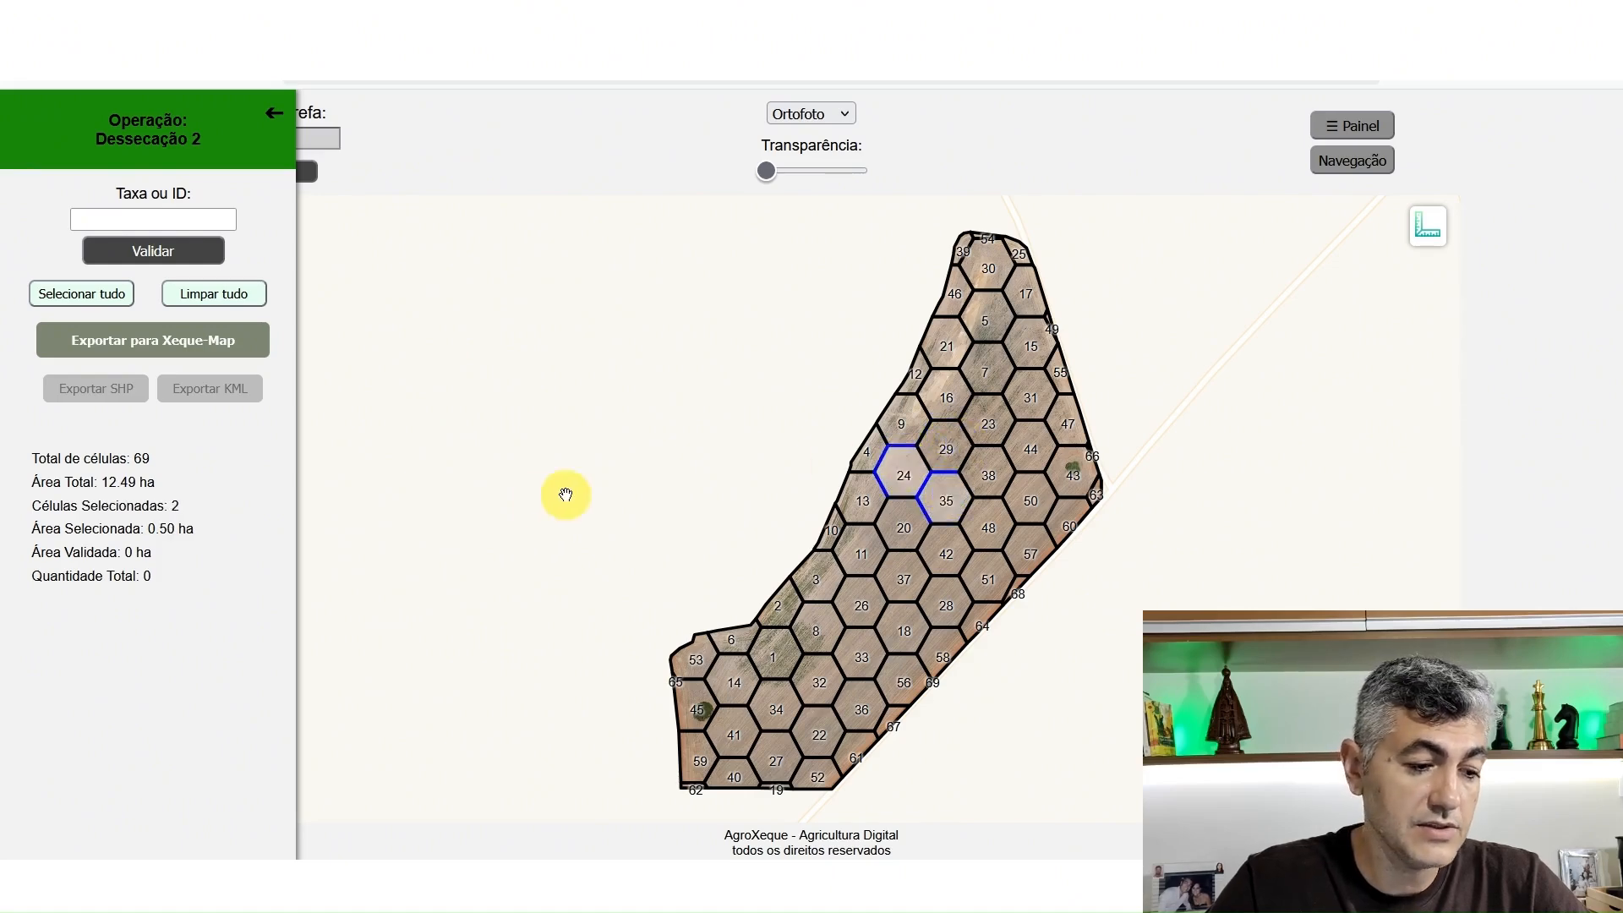
click(904, 472)
click(946, 499)
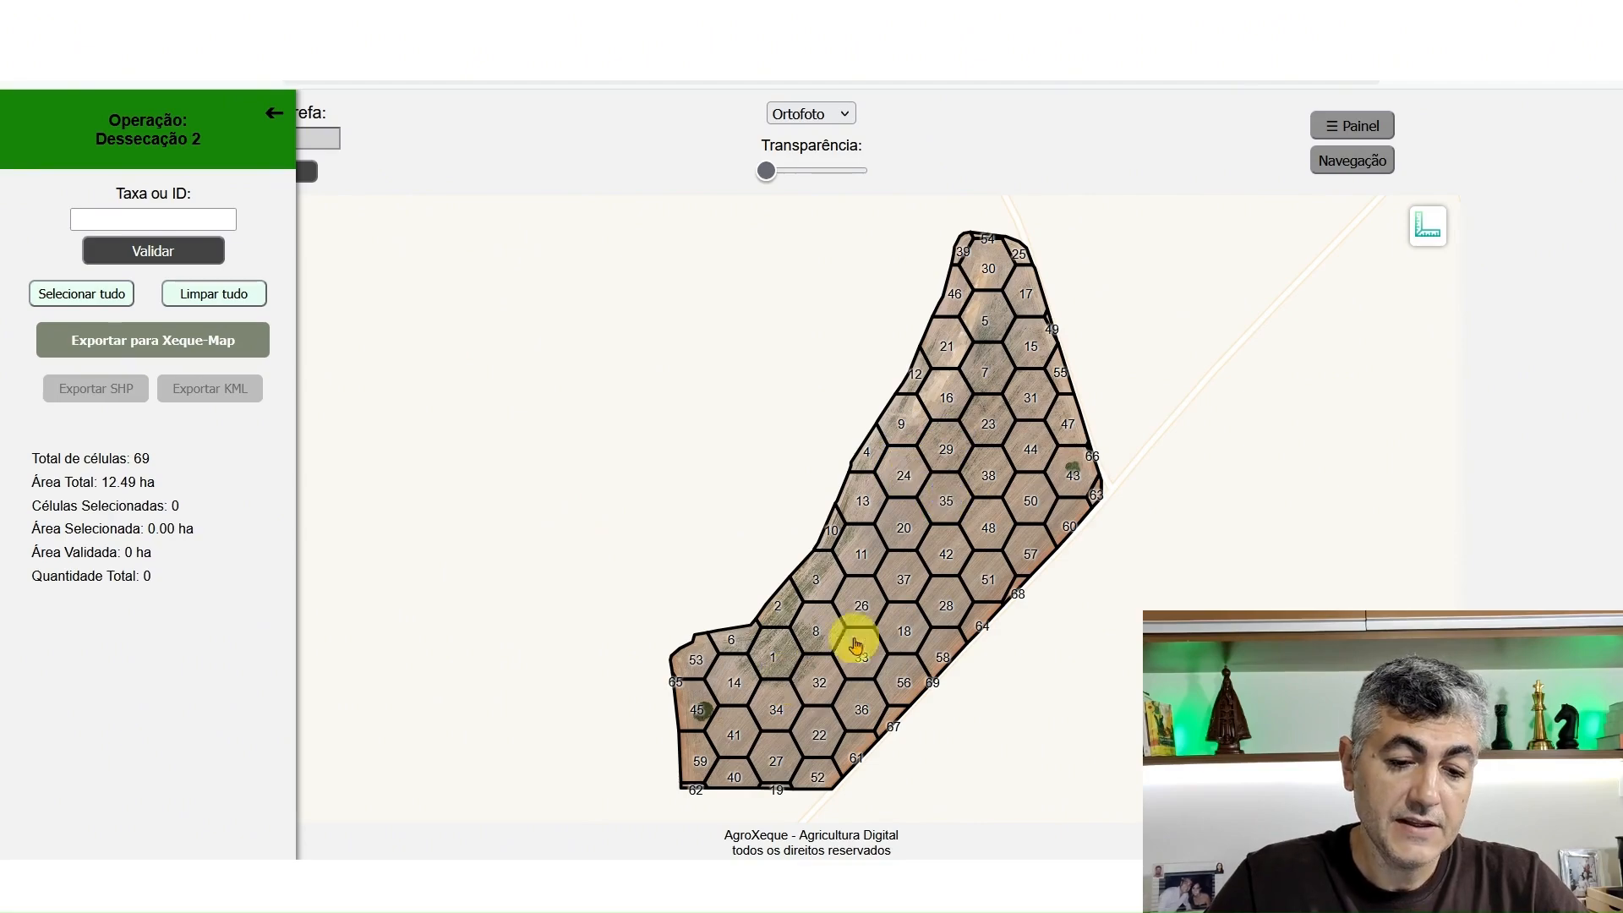
Hide the cell grid with full transparency and compare weed density in the southwestern patch, along the western edge and in the upper field
drag(766, 170, 857, 171)
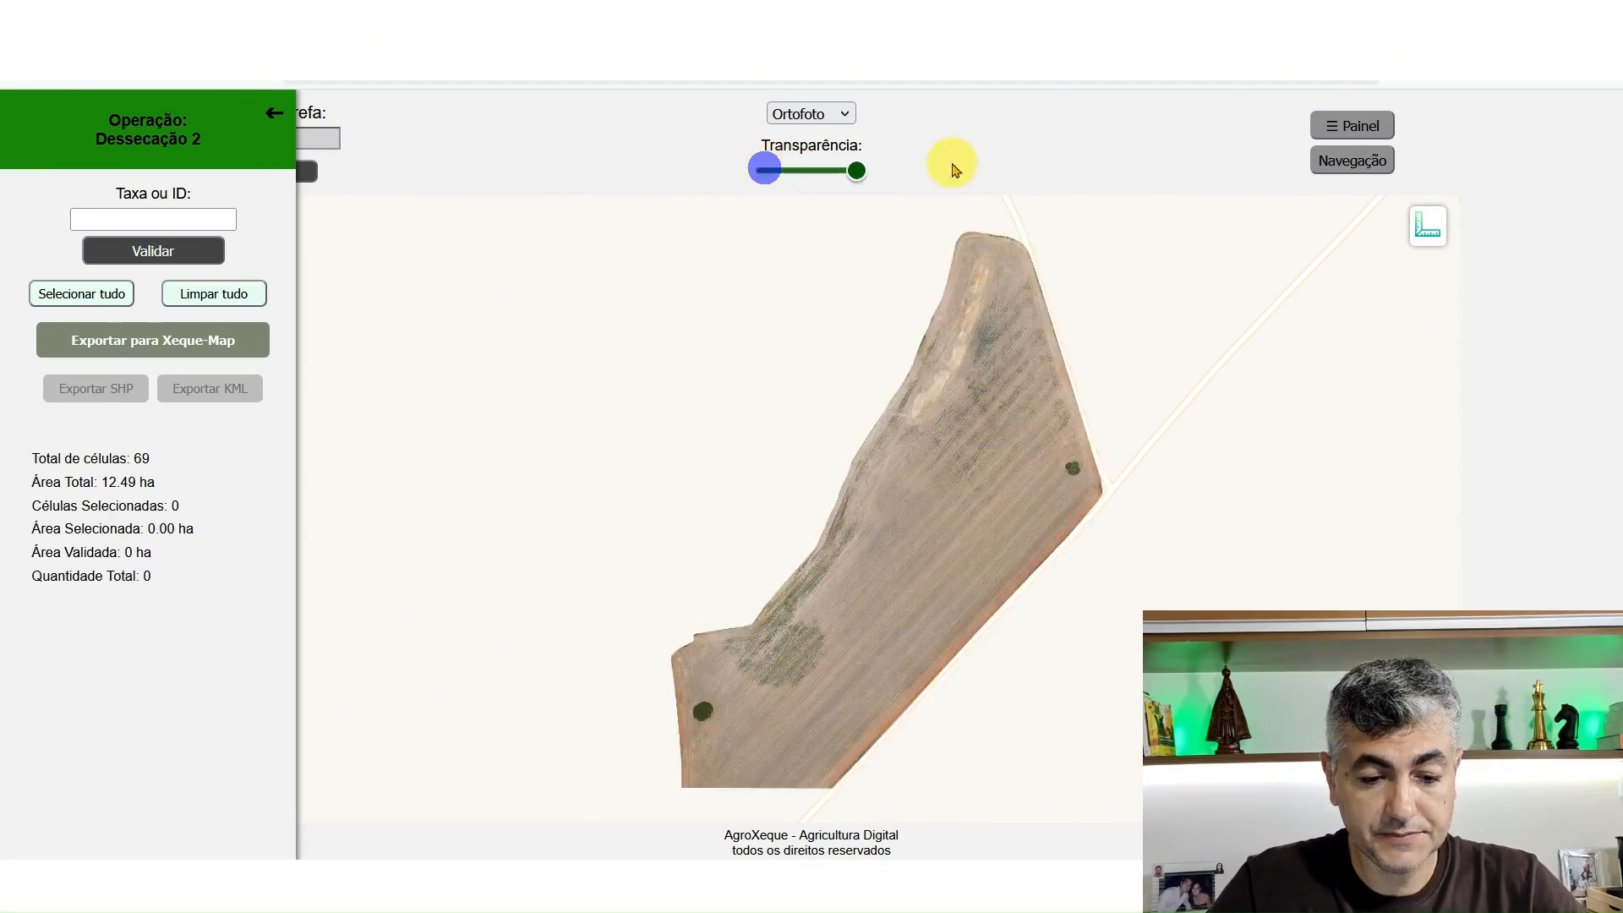
scroll(842, 649, up, 1)
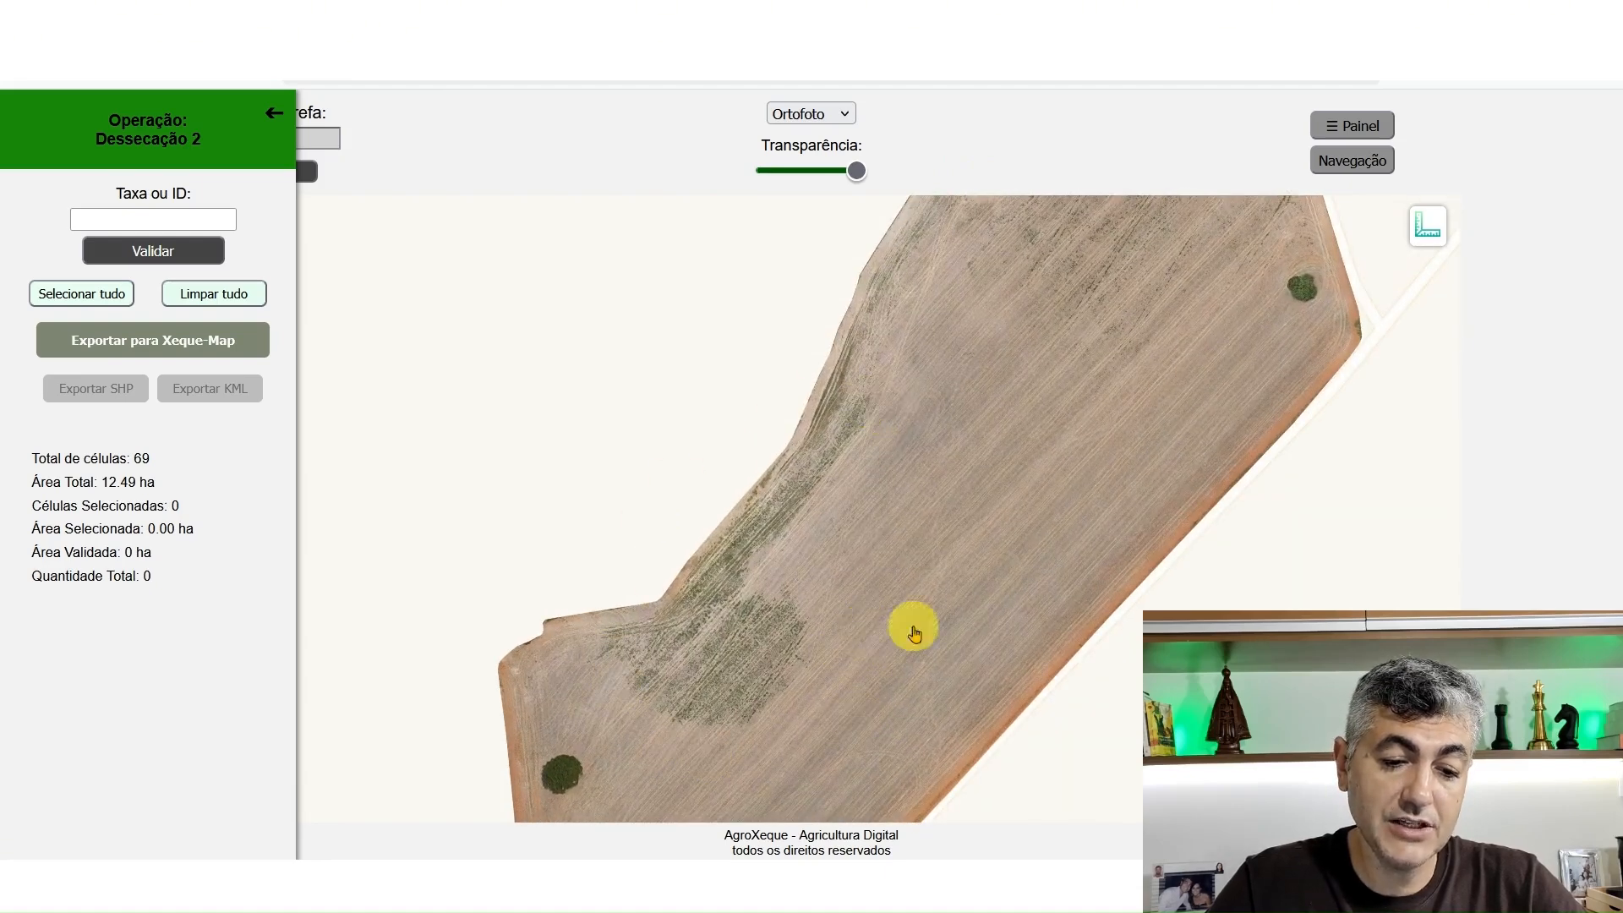
scroll(689, 679, up, 1)
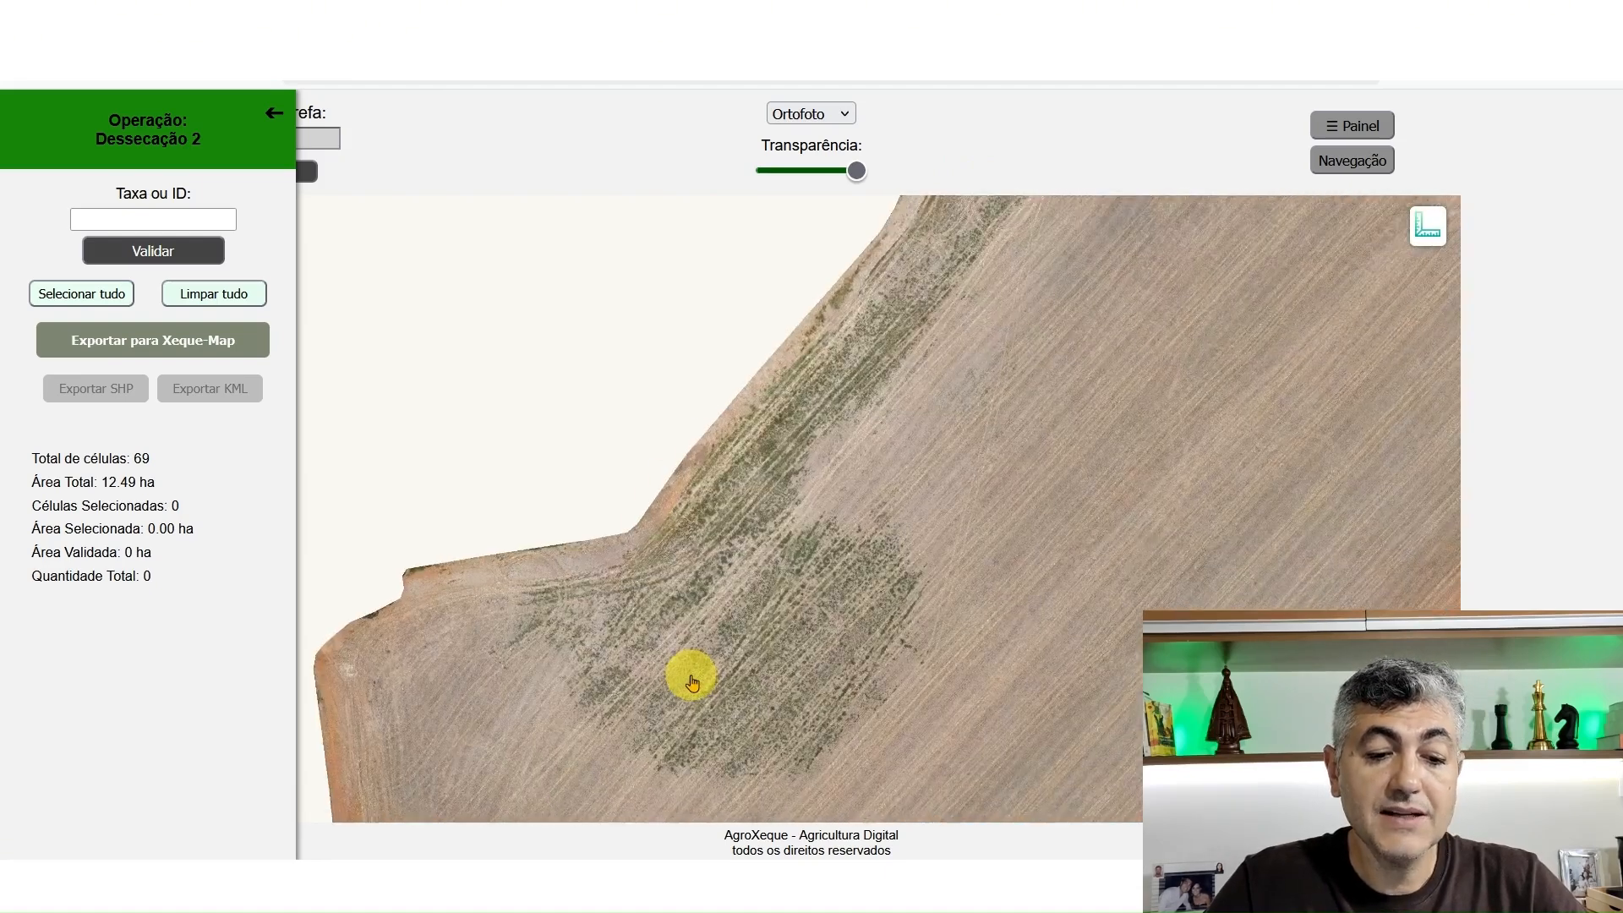
scroll(706, 501, down, 1)
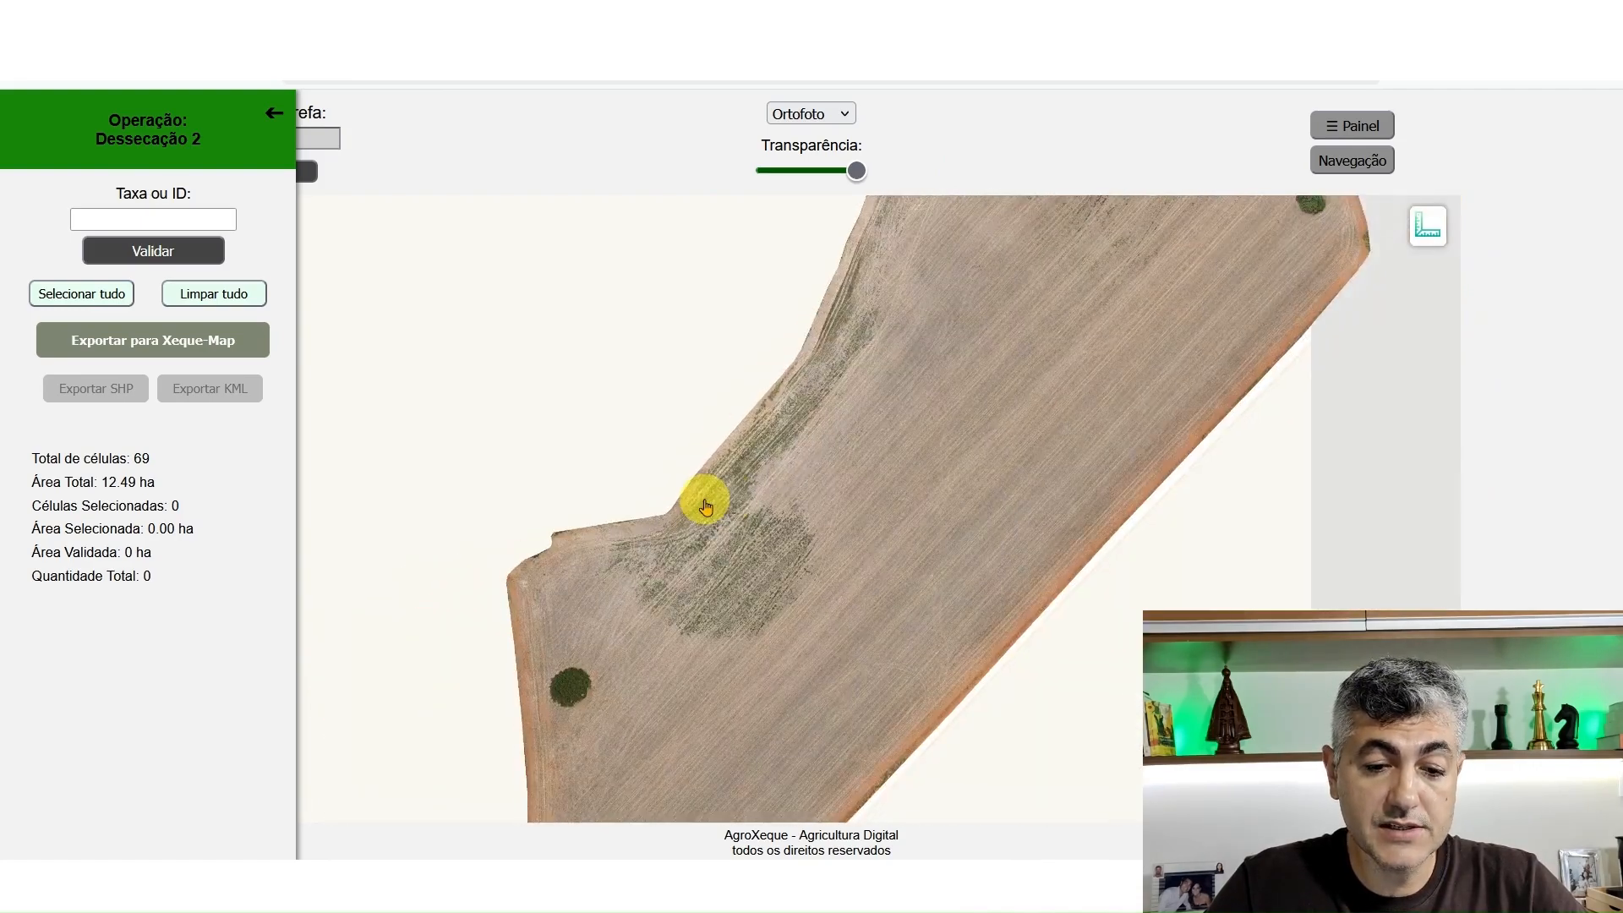
drag(917, 353, 764, 700)
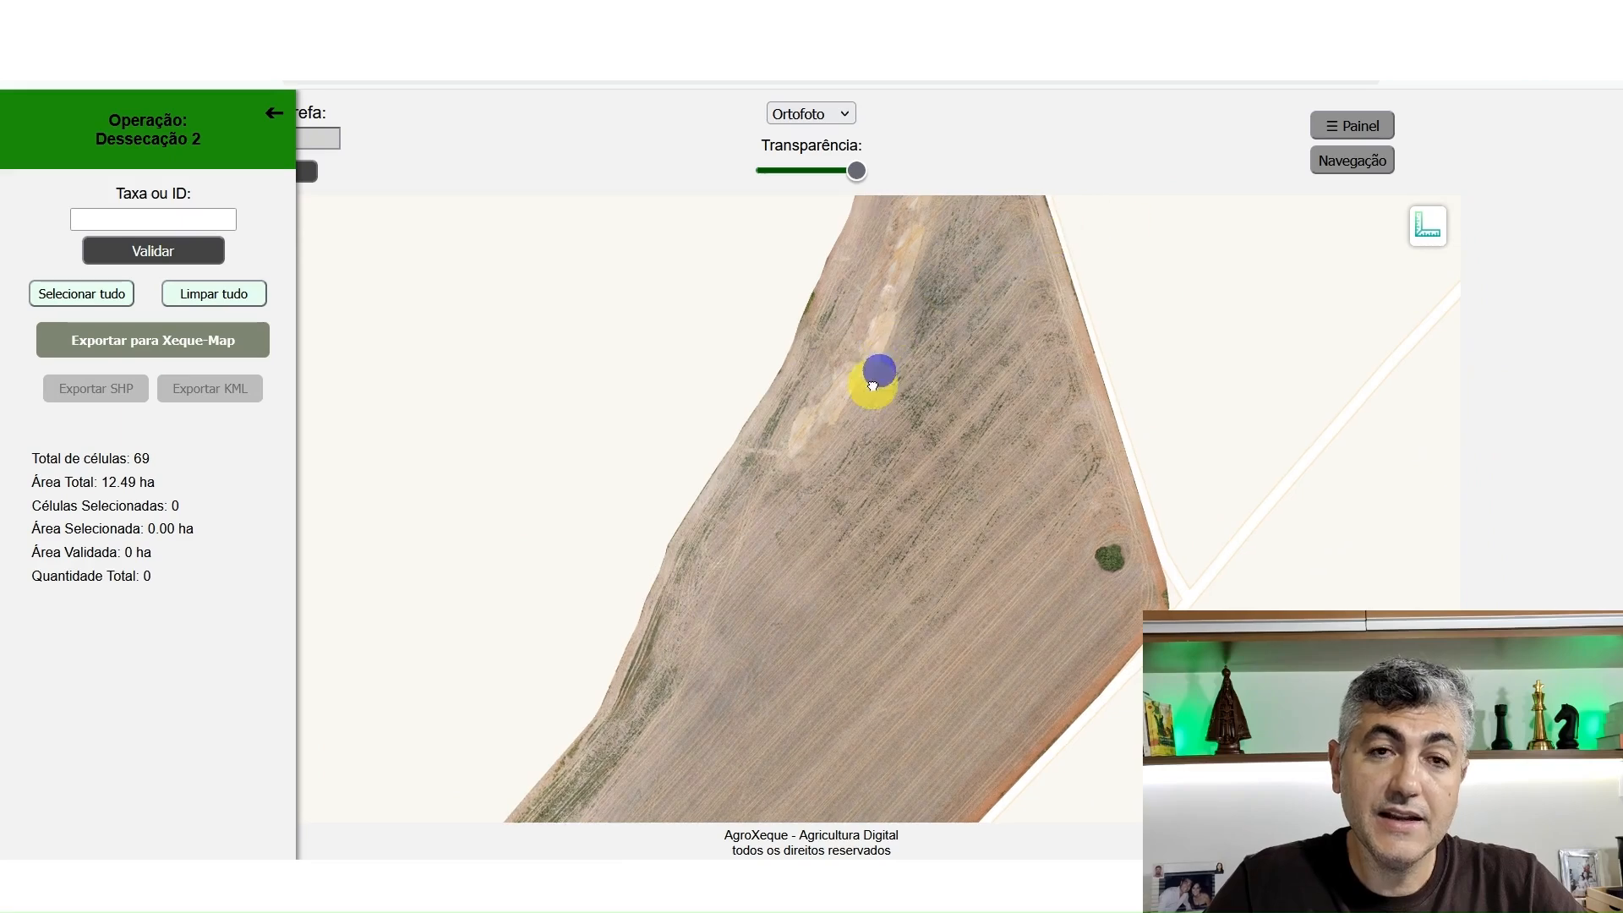
drag(875, 372, 819, 481)
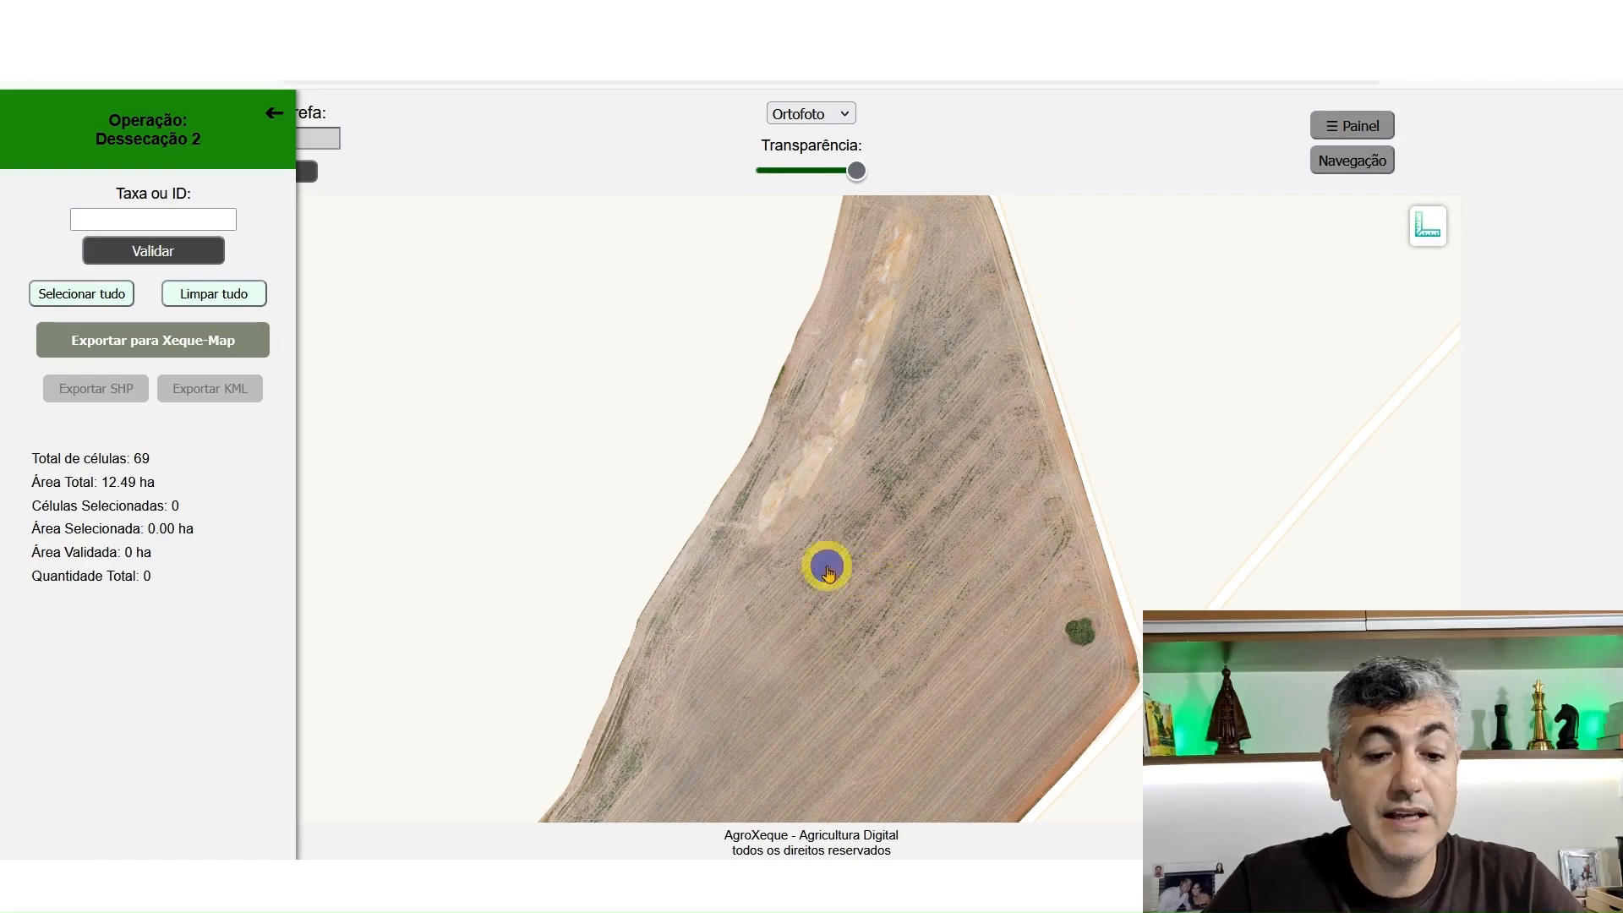
drag(826, 566, 971, 435)
drag(901, 528, 975, 388)
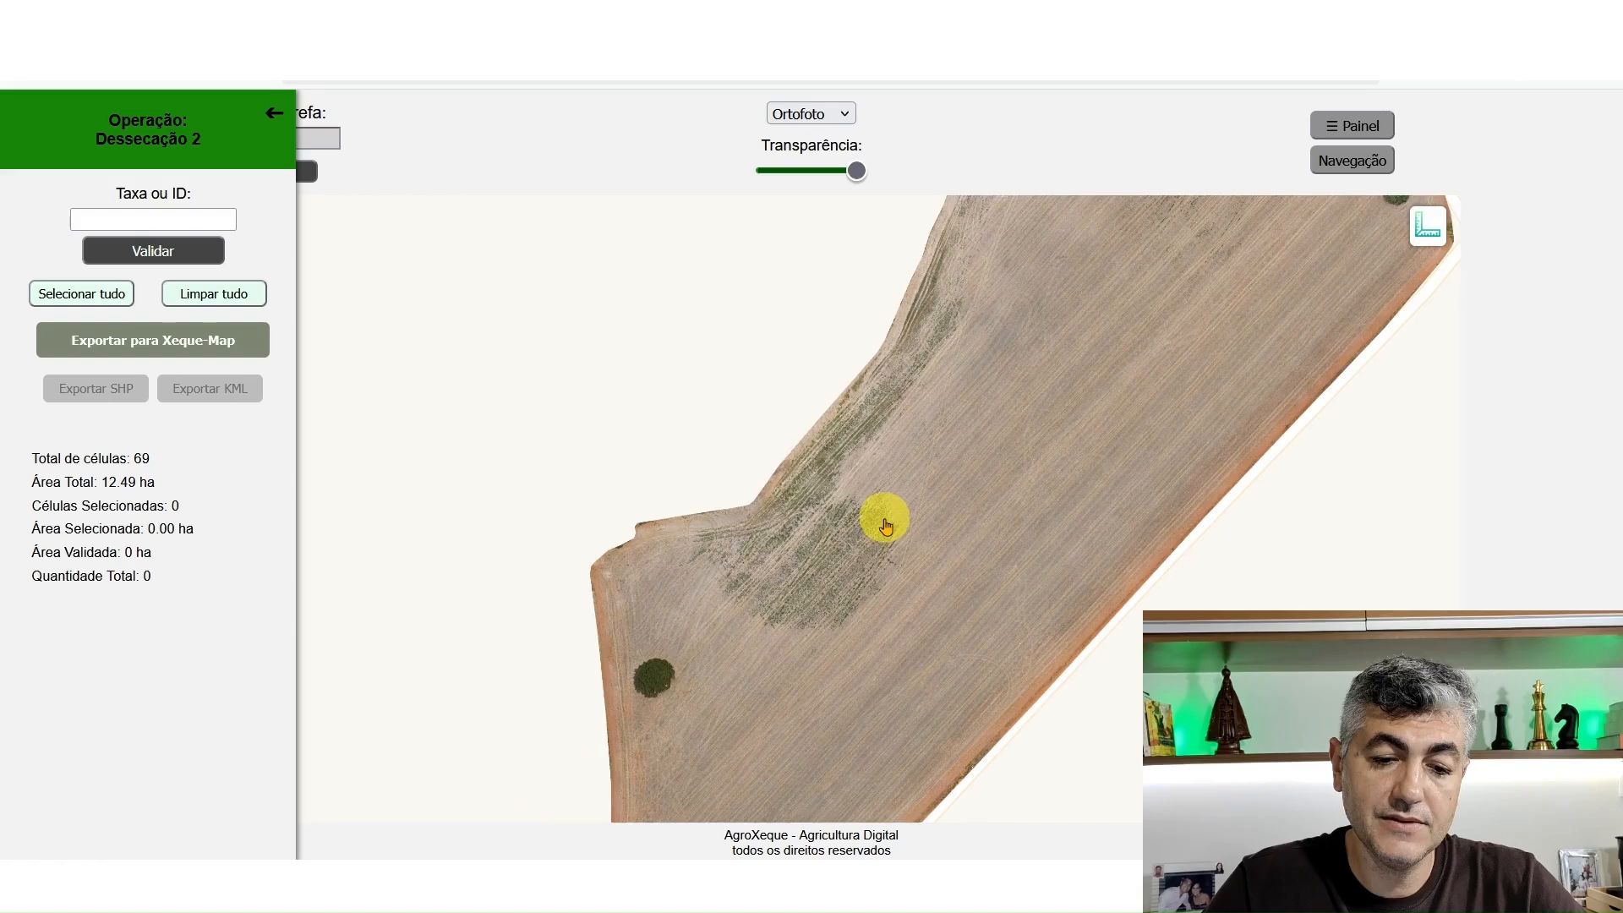
scroll(883, 521, down, 1)
drag(902, 496, 826, 569)
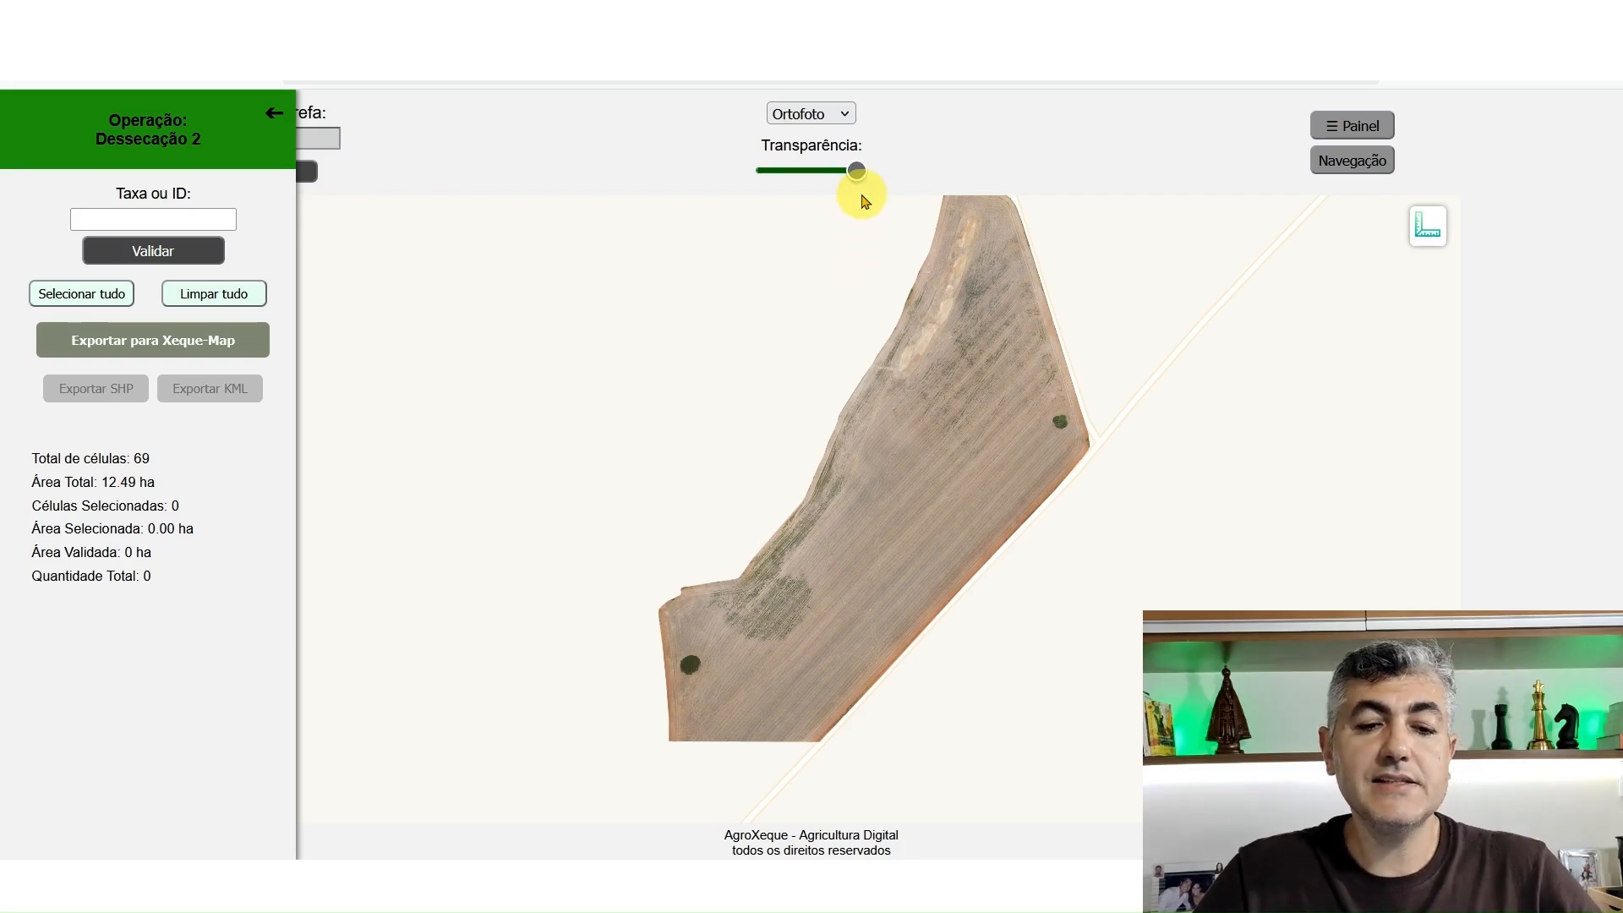
Show the grid again, select weedy cells 1, 2, 3, 6, 8, 10, 11, 13, 14, 32 and 34, and validate them at rate 15
drag(856, 172, 765, 170)
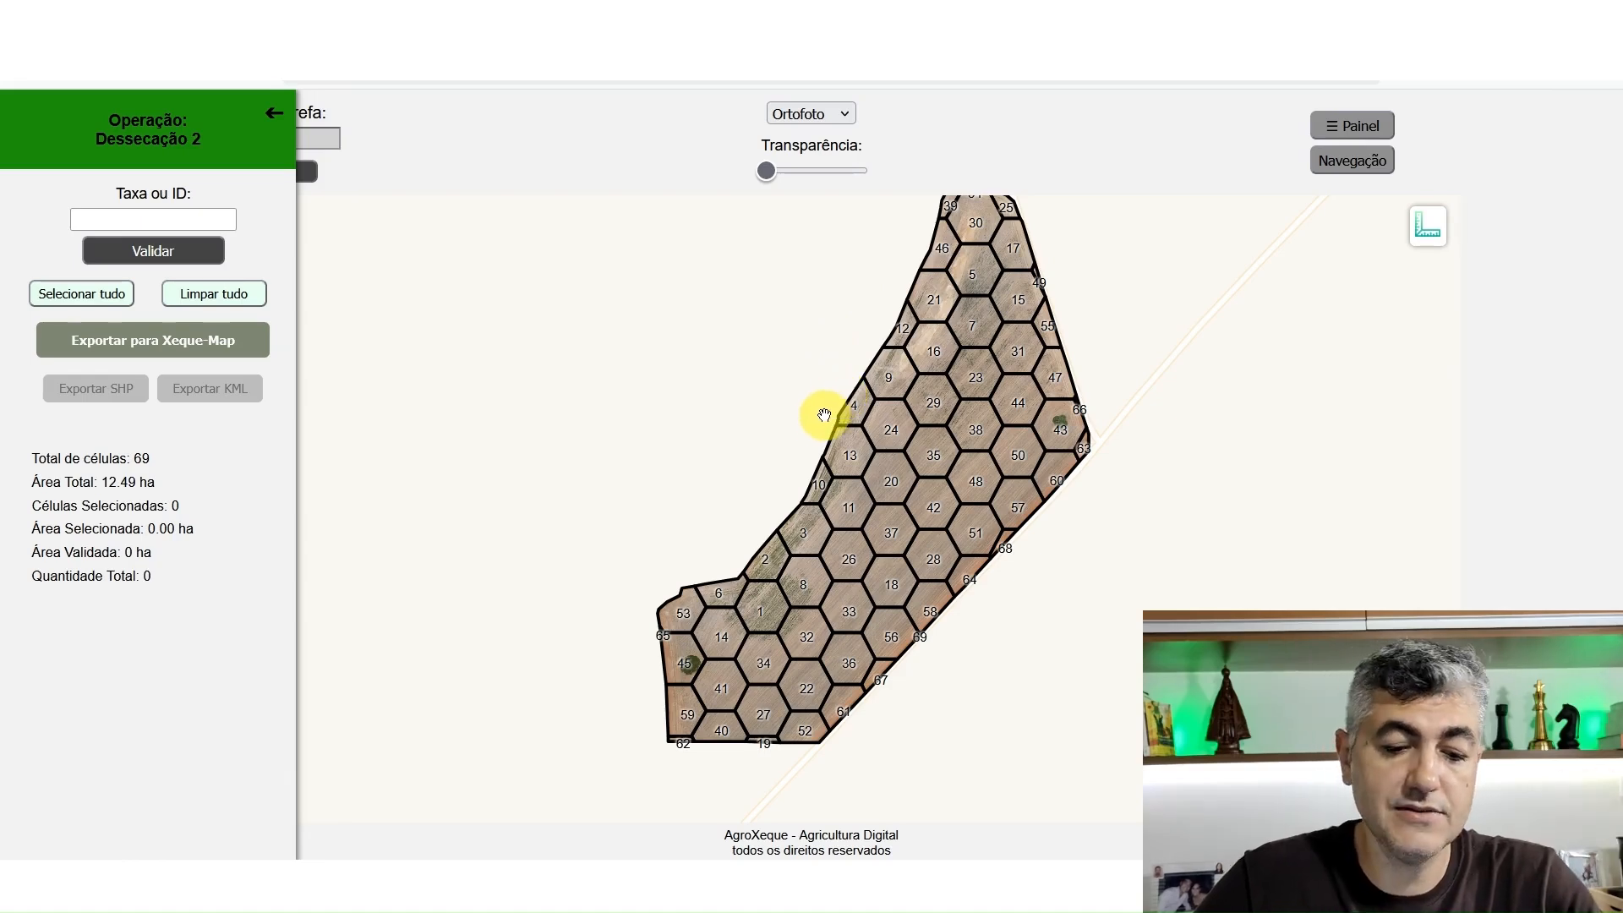
scroll(755, 635, up, 1)
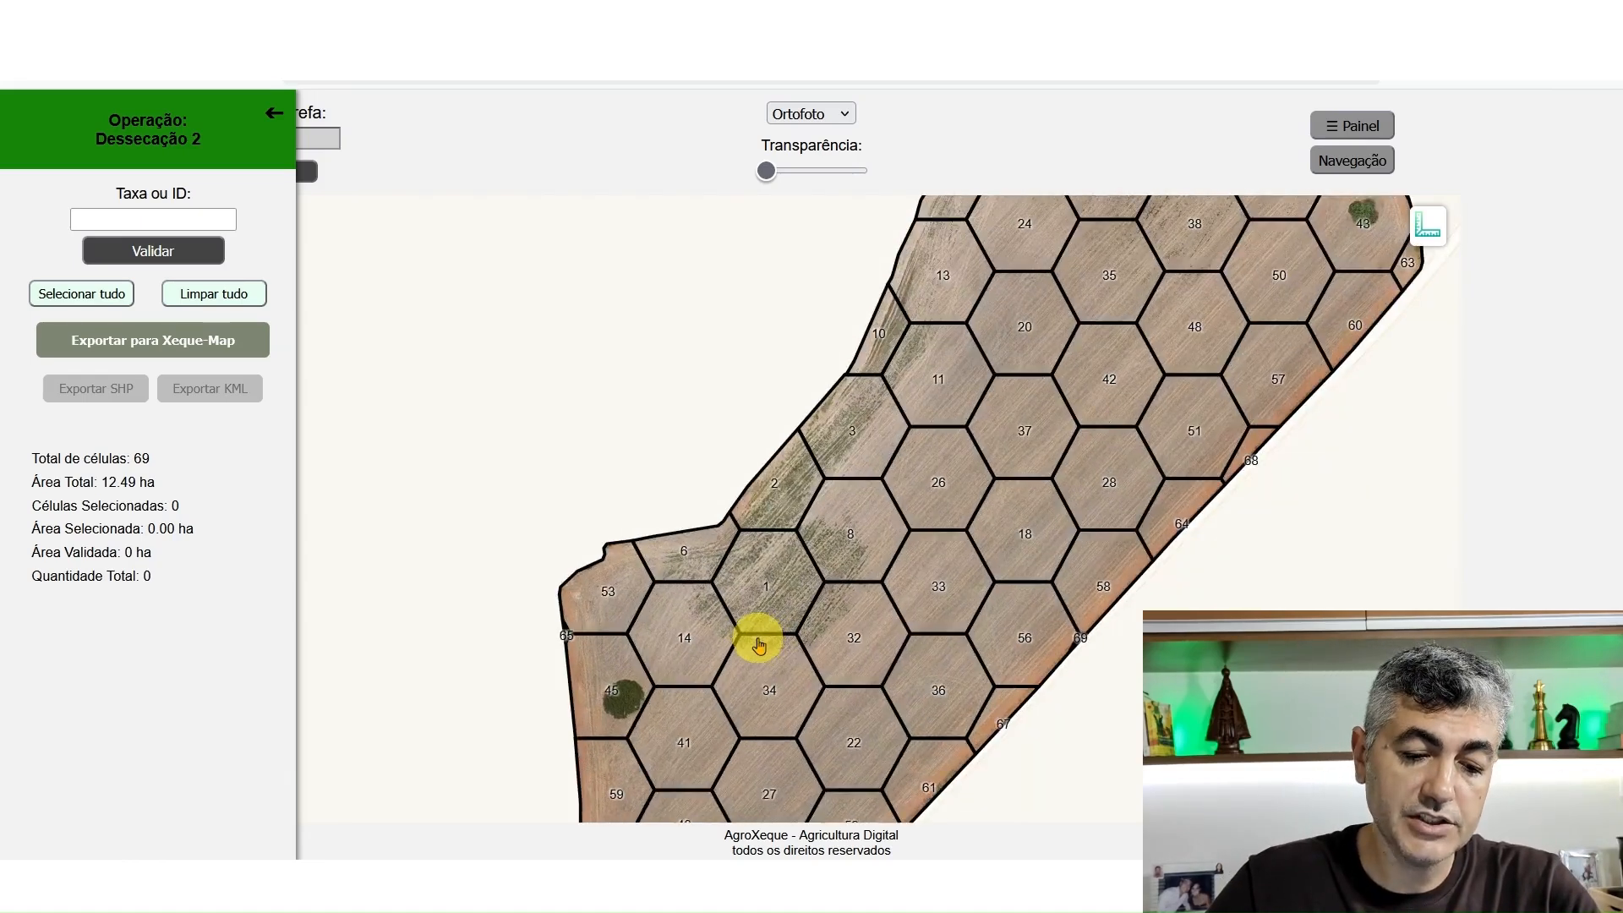
mouse_move(706, 566)
mouse_down()
mouse_move(702, 598)
mouse_move(753, 662)
mouse_move(826, 648)
mouse_move(789, 604)
mouse_move(859, 550)
mouse_move(804, 489)
mouse_move(847, 434)
mouse_move(890, 427)
mouse_move(928, 358)
mouse_move(888, 330)
mouse_move(971, 224)
mouse_move(958, 264)
mouse_up()
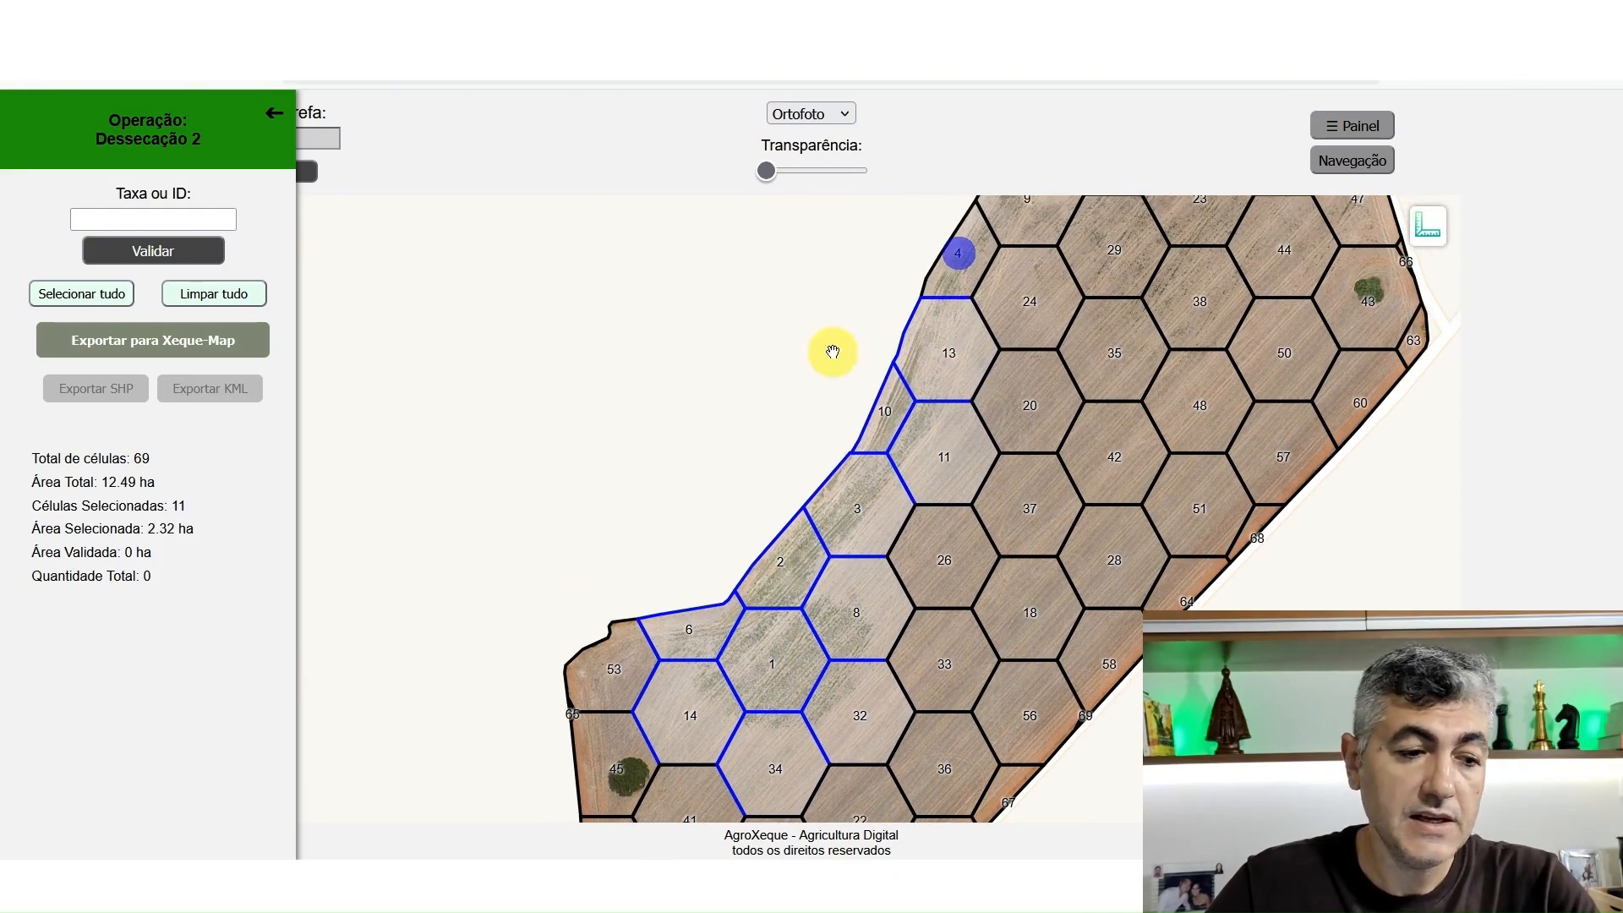
click(203, 222)
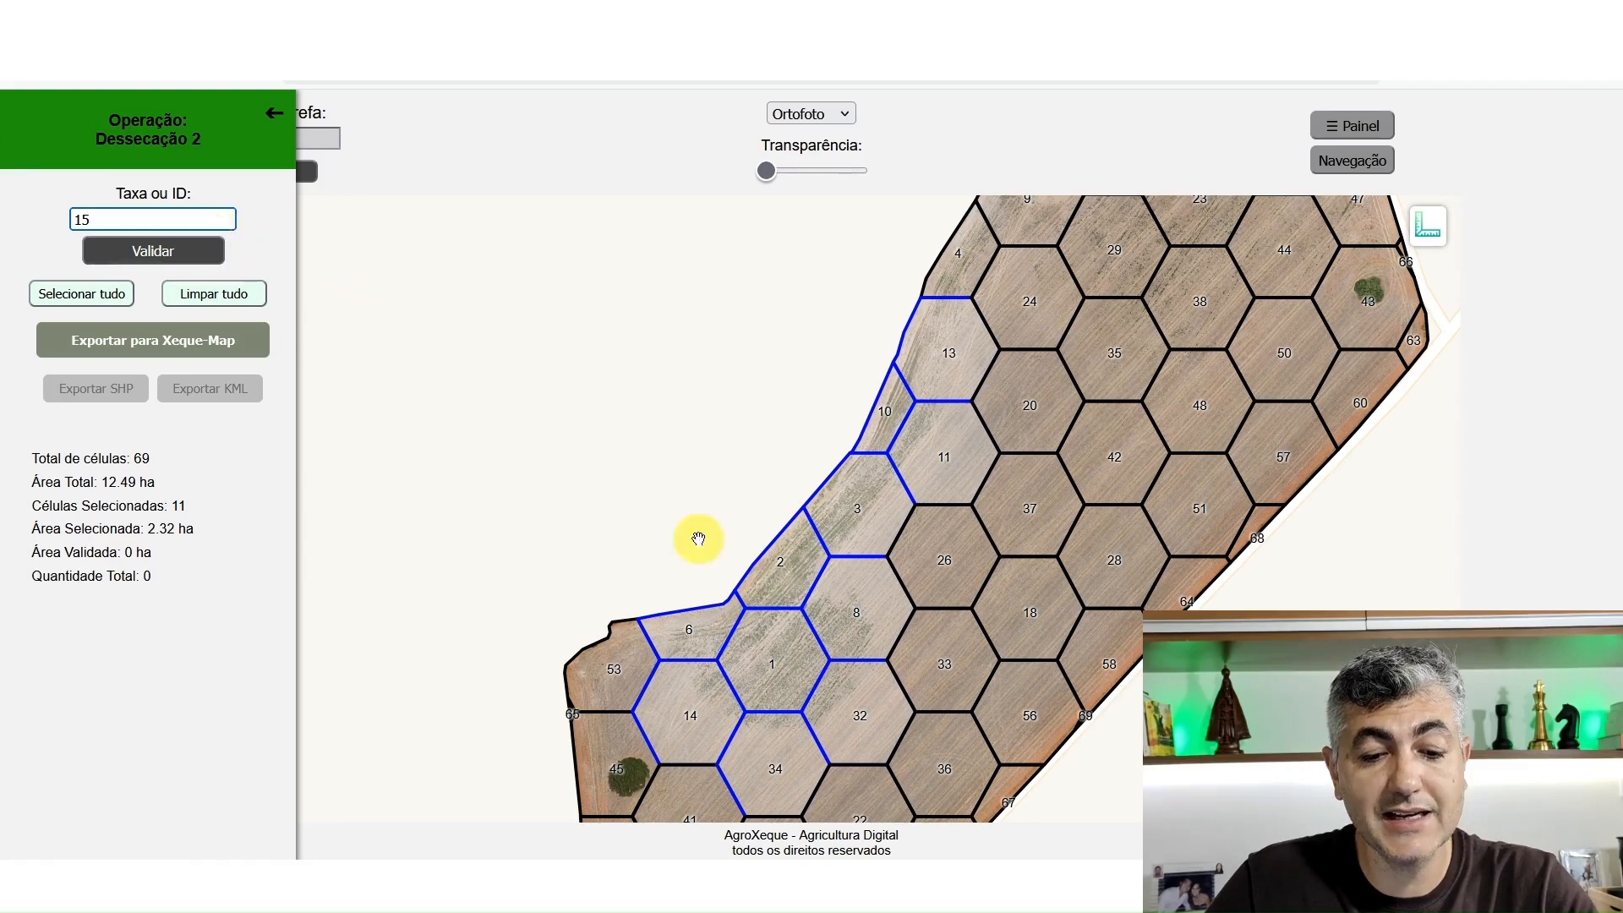
click(207, 259)
Select cells 4, 9, 15, 23, 29, 31, 38, 44, 47 and 55 in the upper part of the field
drag(1154, 377, 924, 550)
click(771, 460)
click(861, 420)
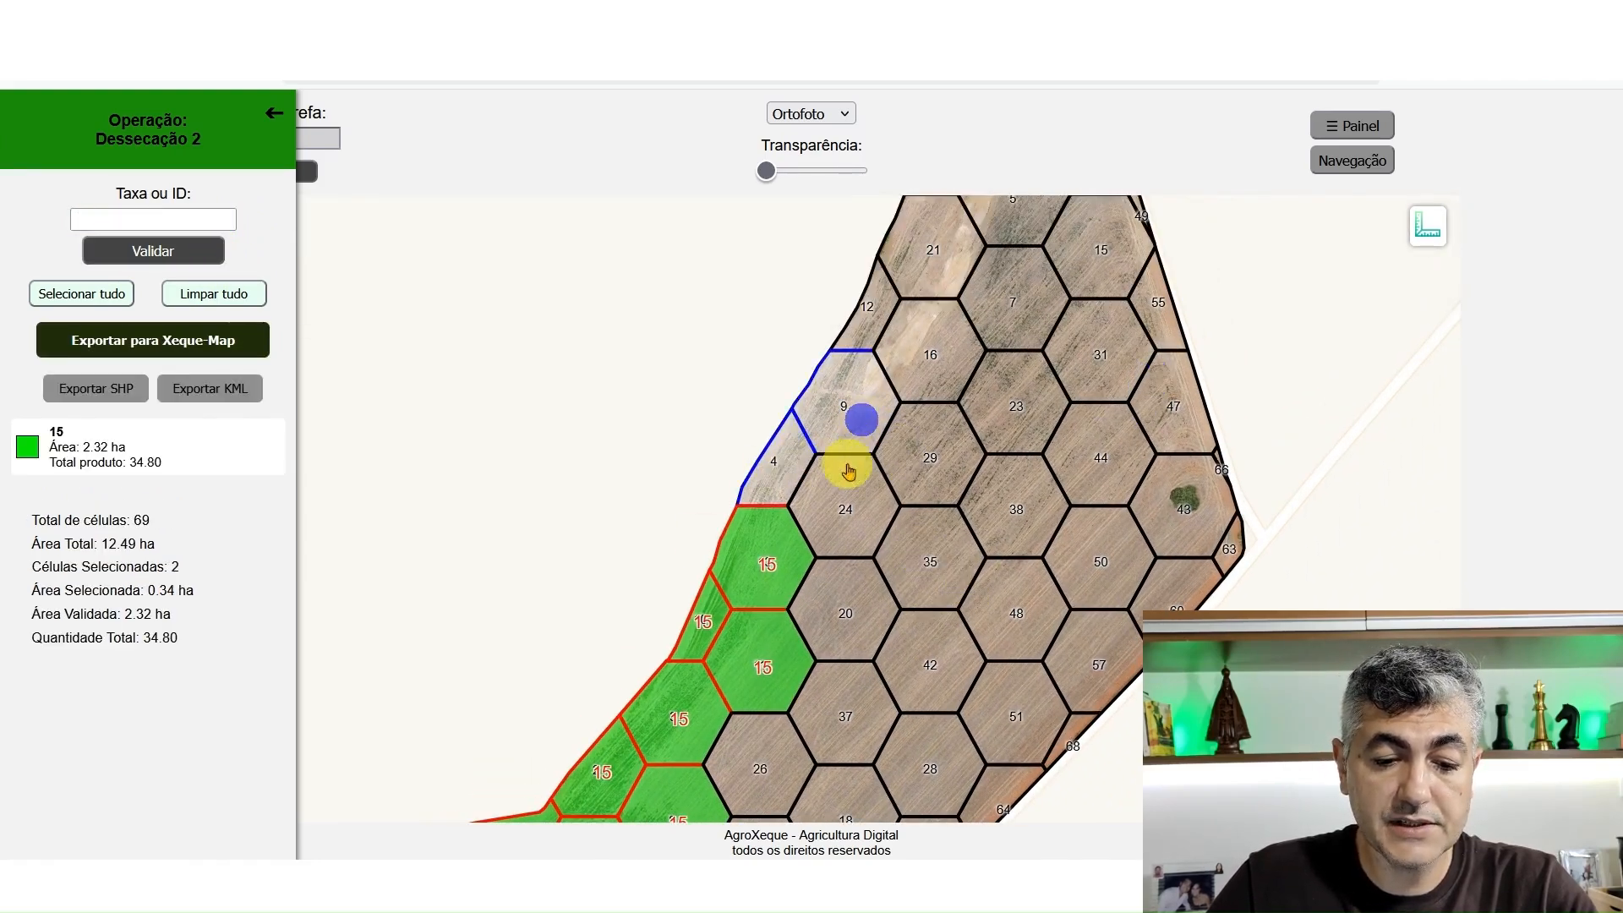
click(934, 463)
click(988, 482)
click(1109, 455)
click(1054, 409)
click(1090, 355)
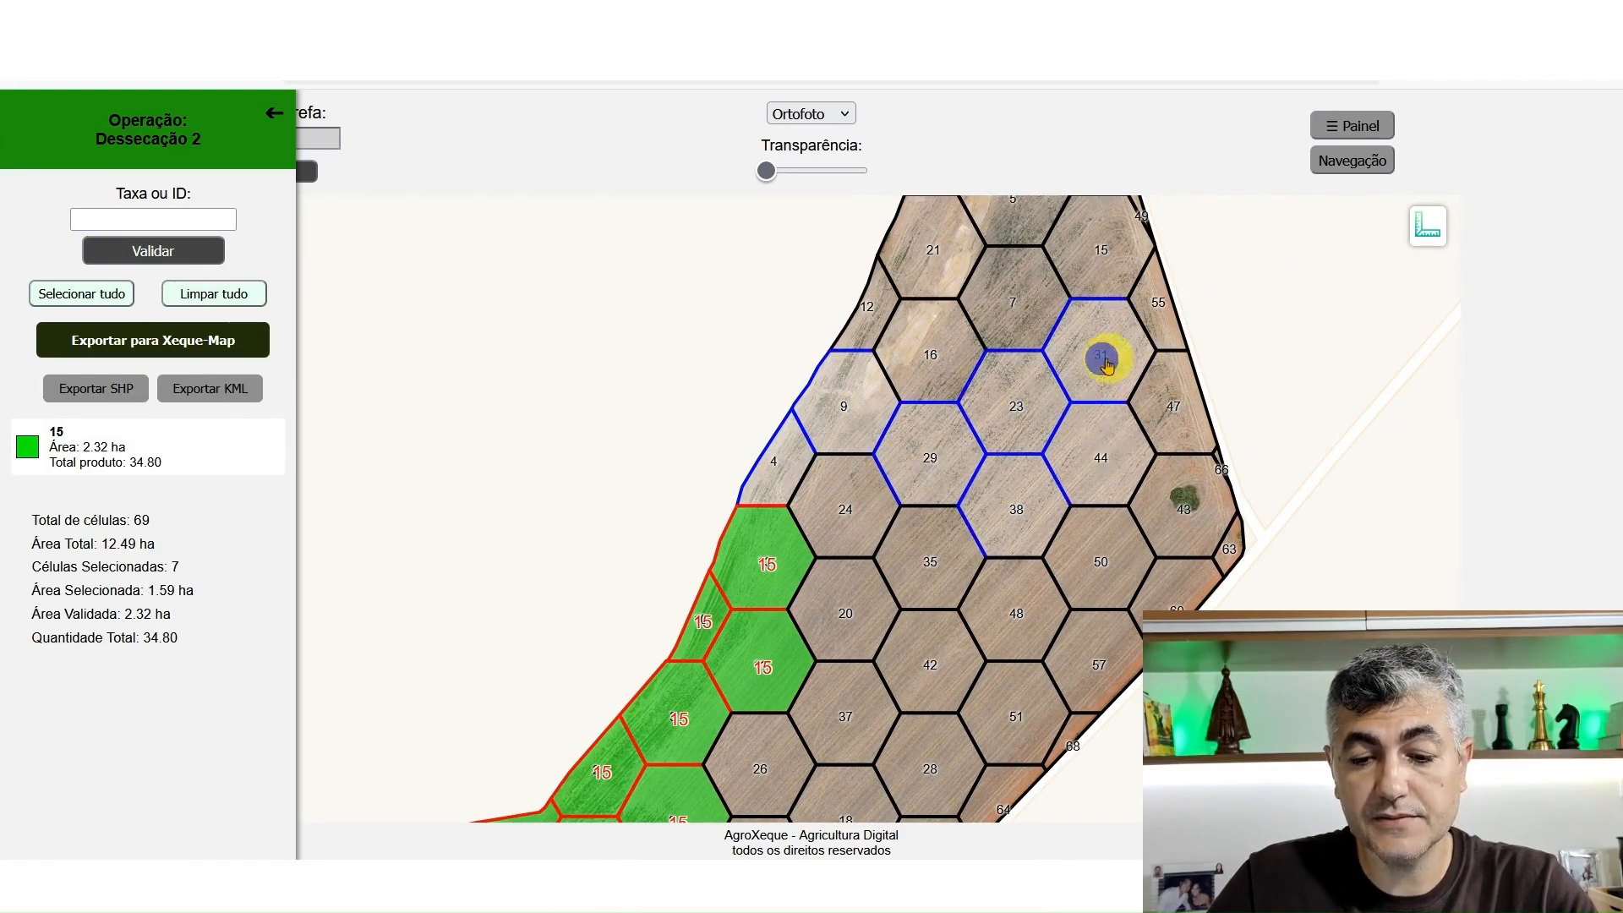
click(1181, 391)
click(1152, 307)
drag(1122, 258, 1126, 480)
click(1124, 474)
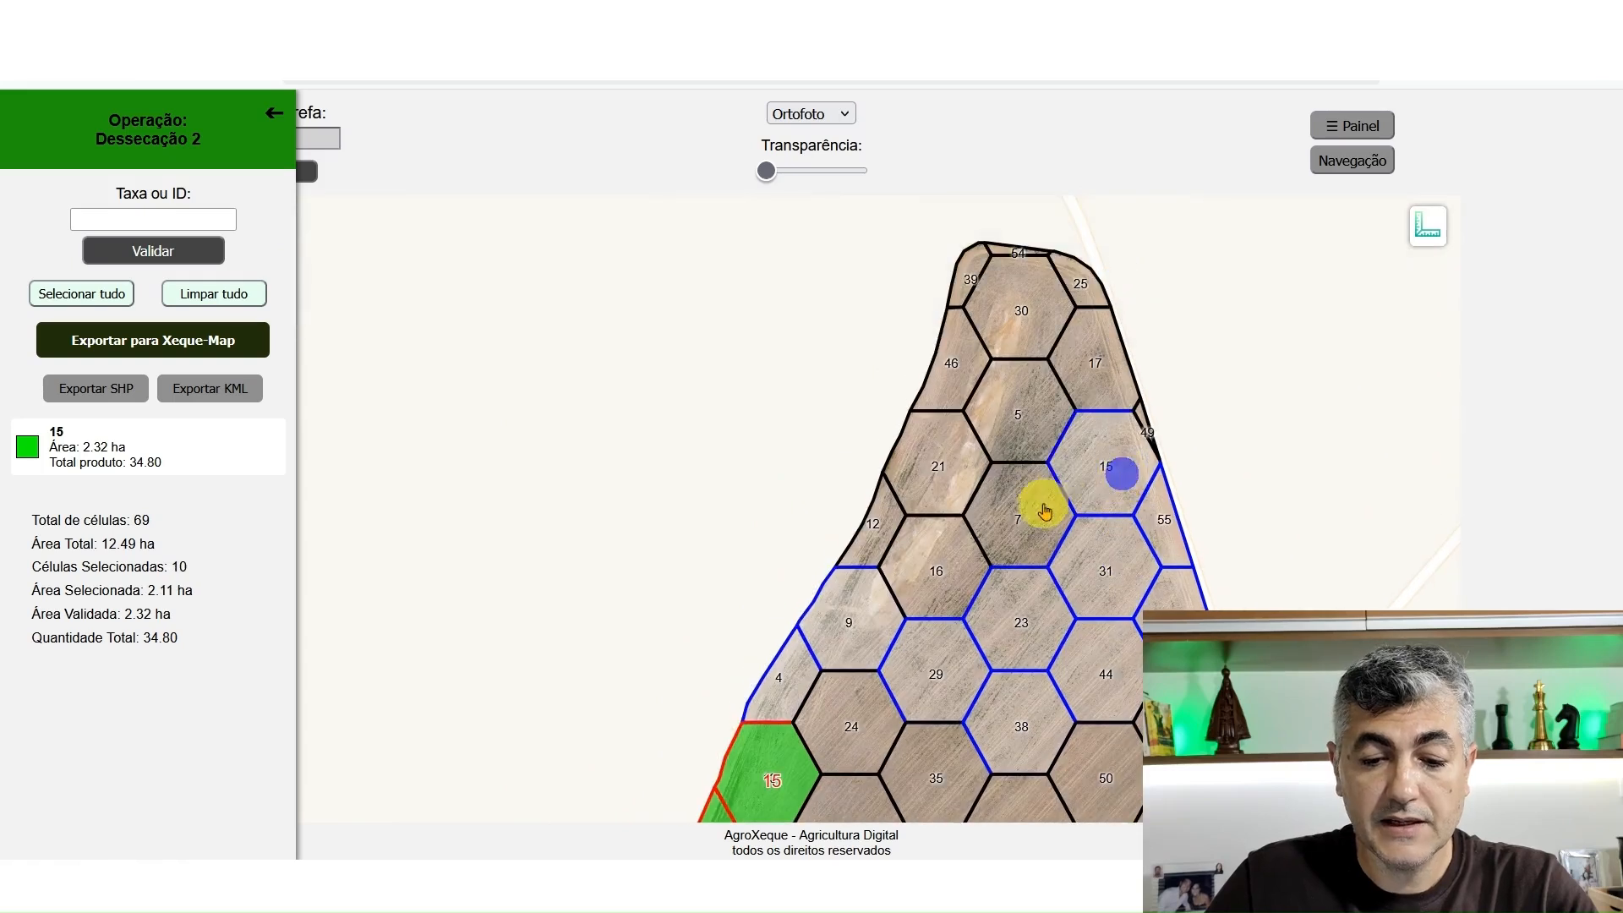
Add cells 5, 7, 12, 16, 21 and 49 in the upper field to the selection
click(1043, 507)
click(927, 550)
click(891, 518)
click(924, 484)
click(1026, 429)
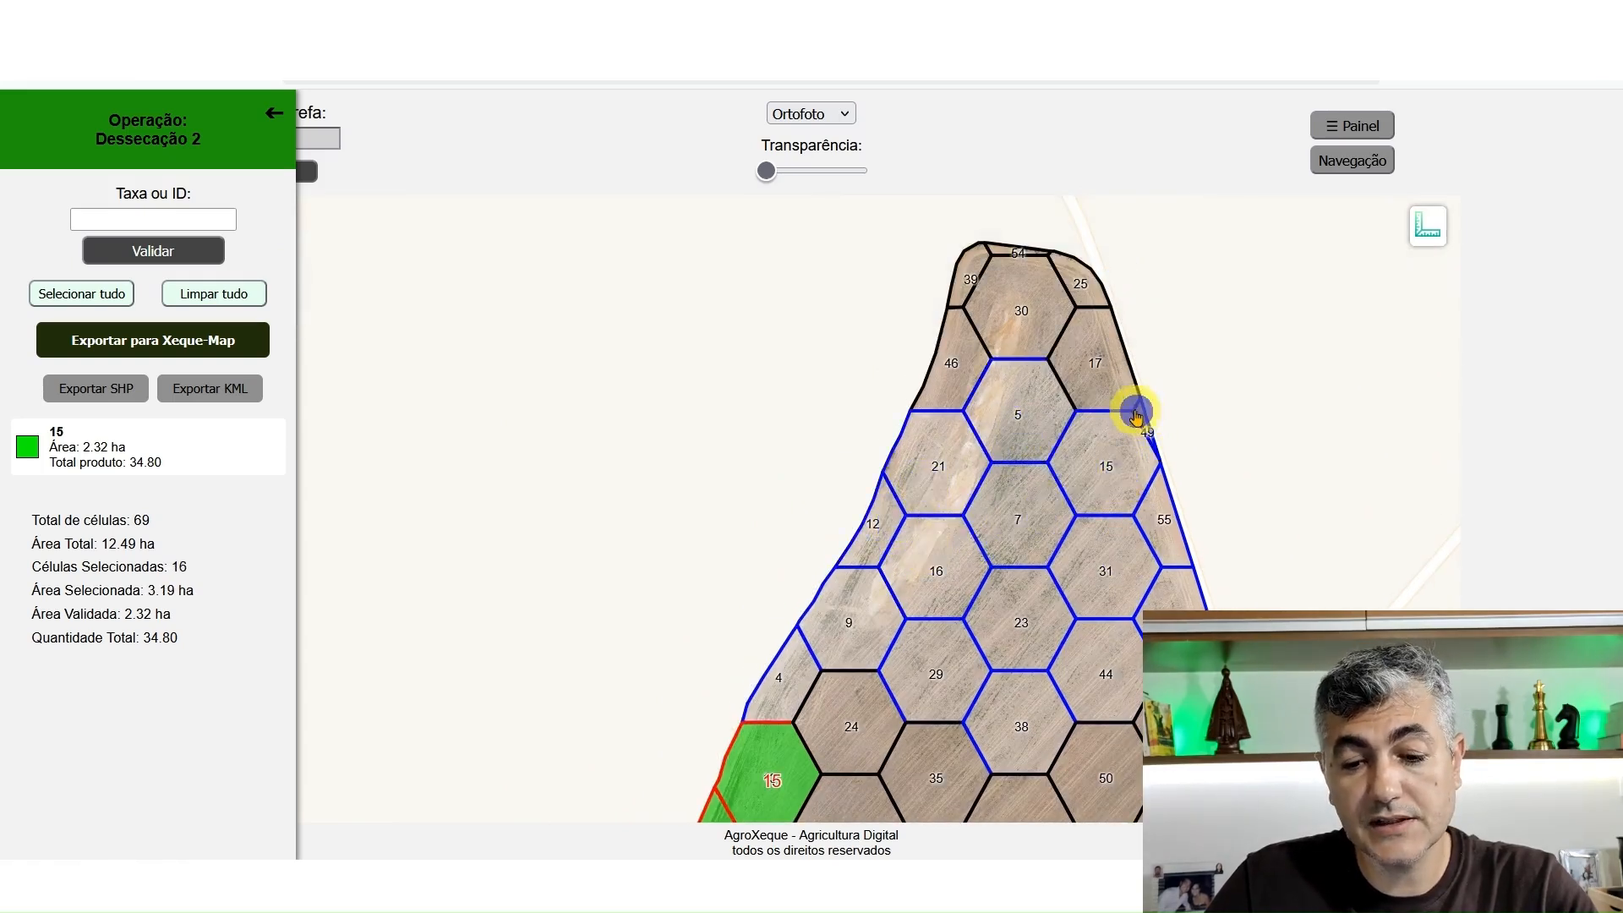
Add the northern tip cells 17, 25, 30, 39, 46 and 54 to the selection and validate it at rate 10
click(1093, 366)
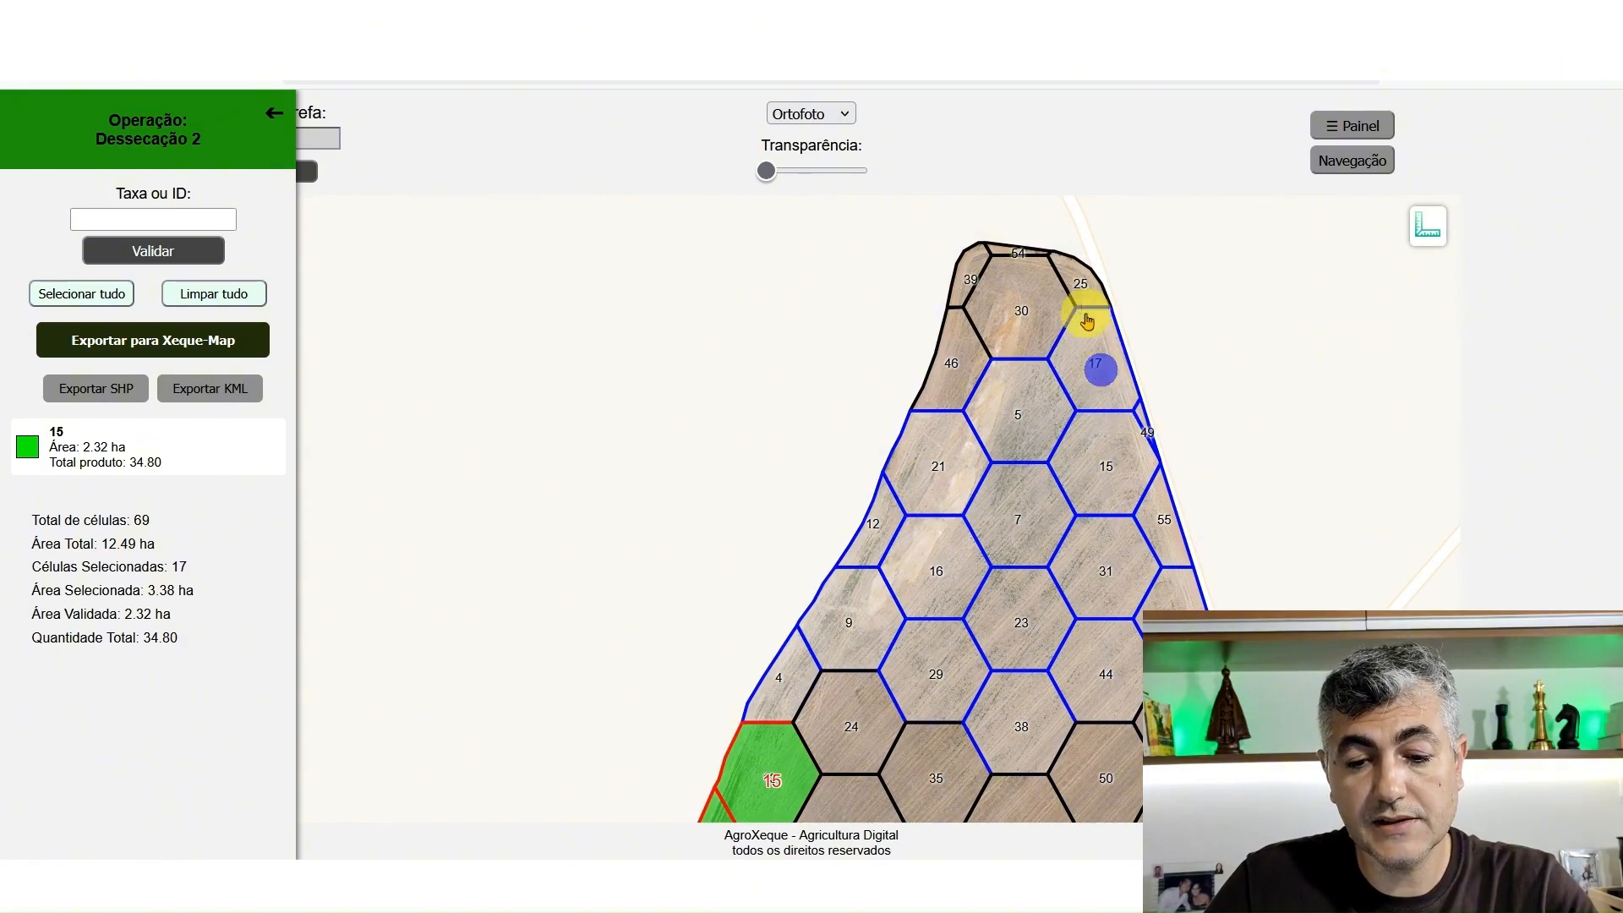
click(1036, 294)
click(1017, 247)
click(1079, 269)
click(974, 265)
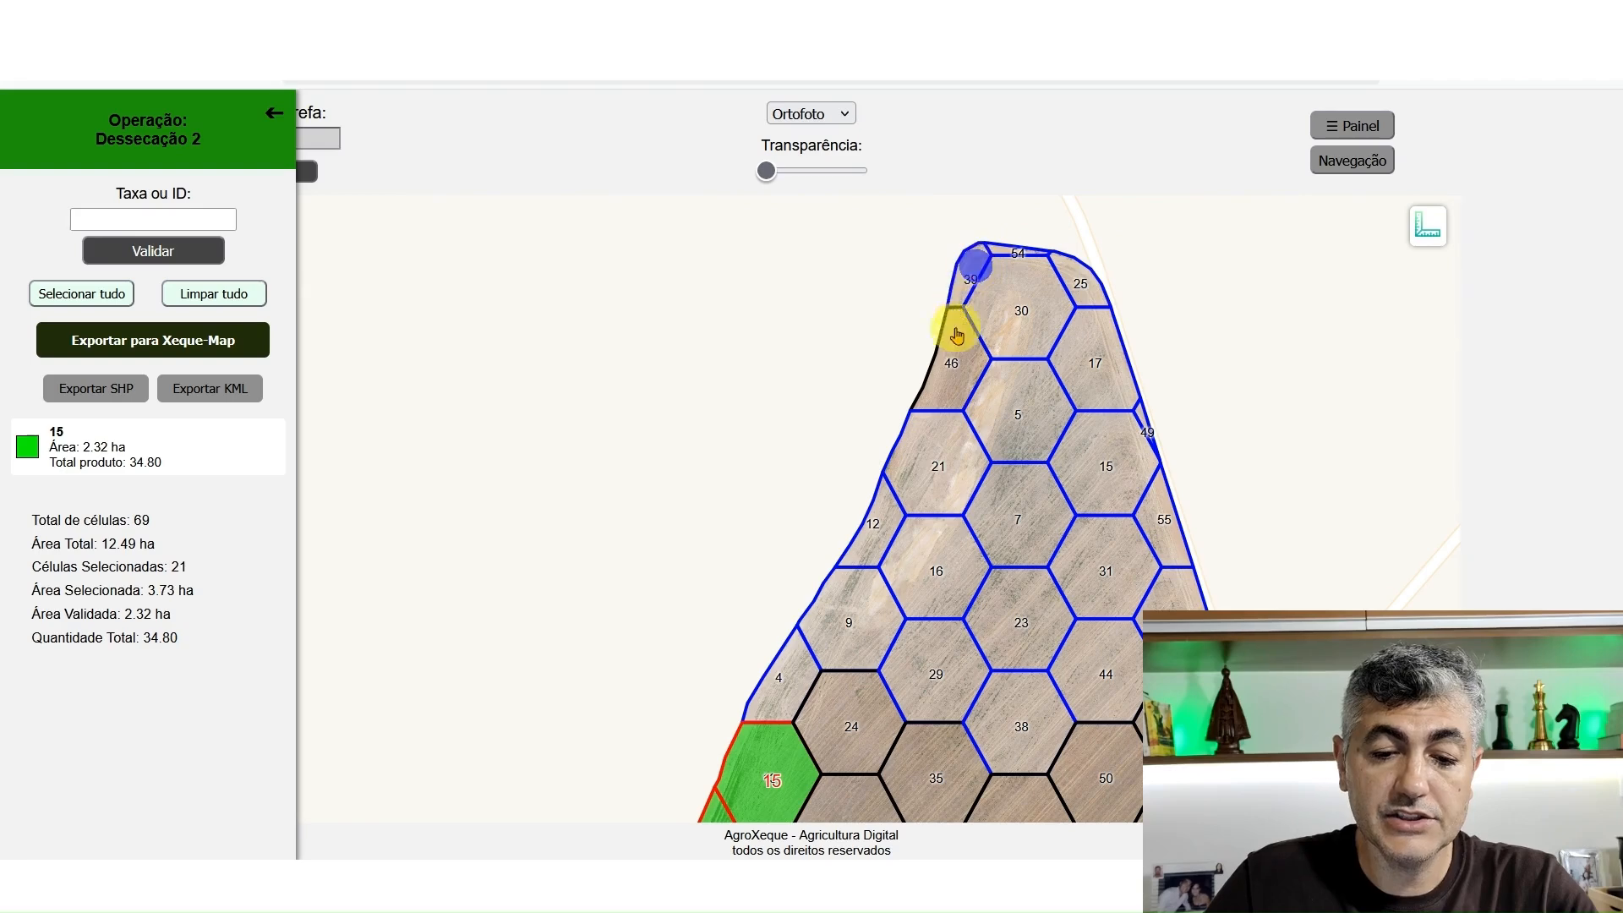
click(957, 335)
click(152, 219)
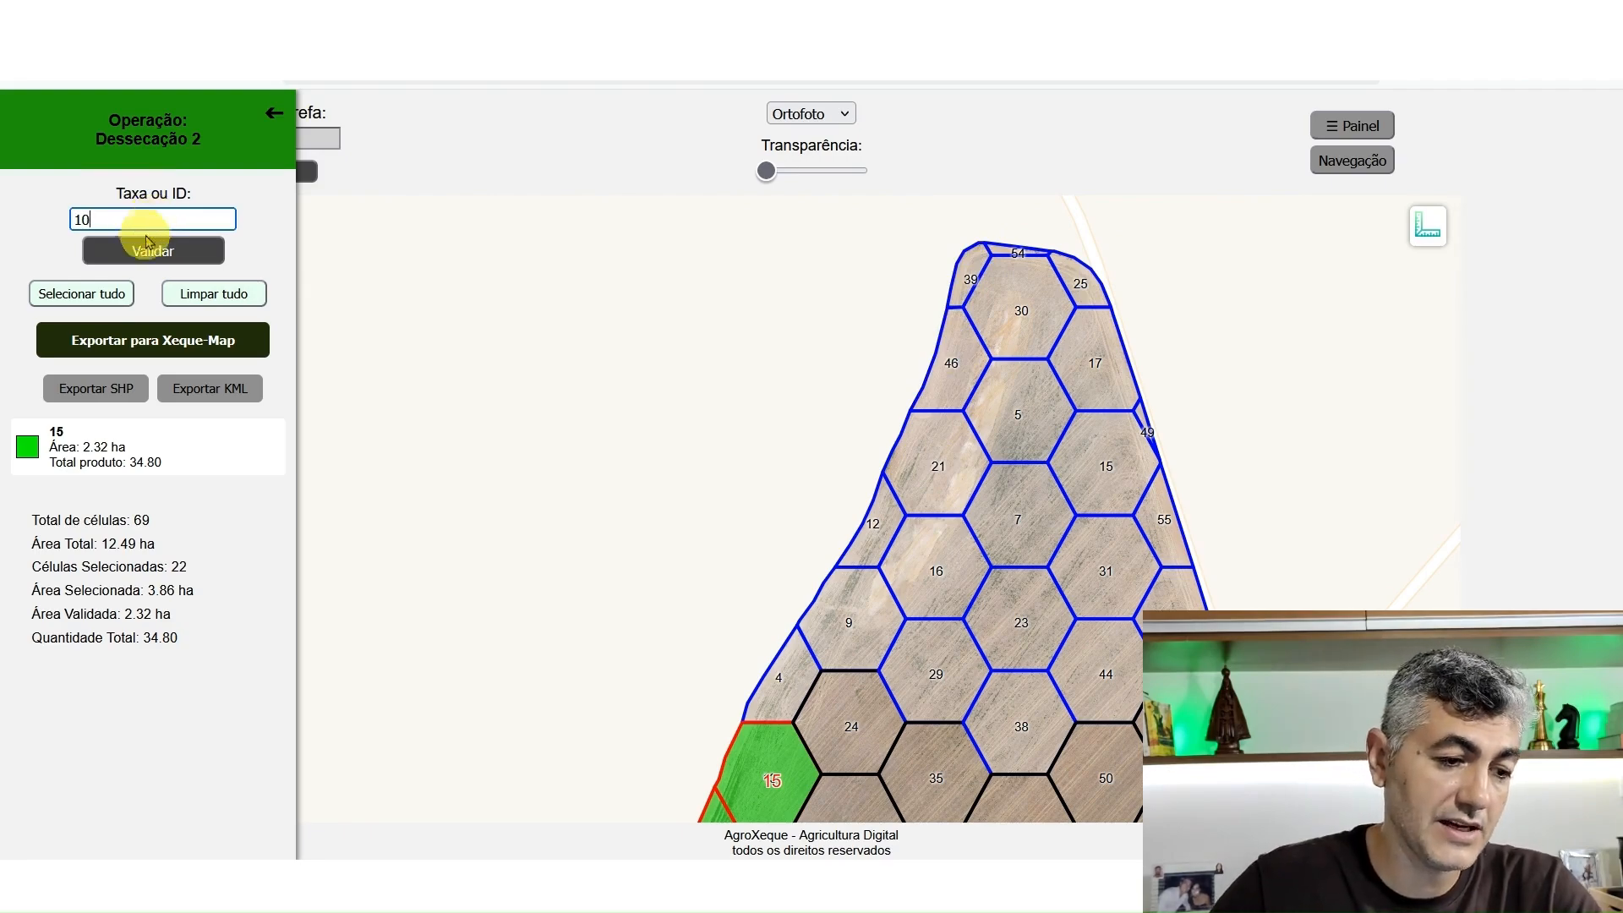
click(147, 242)
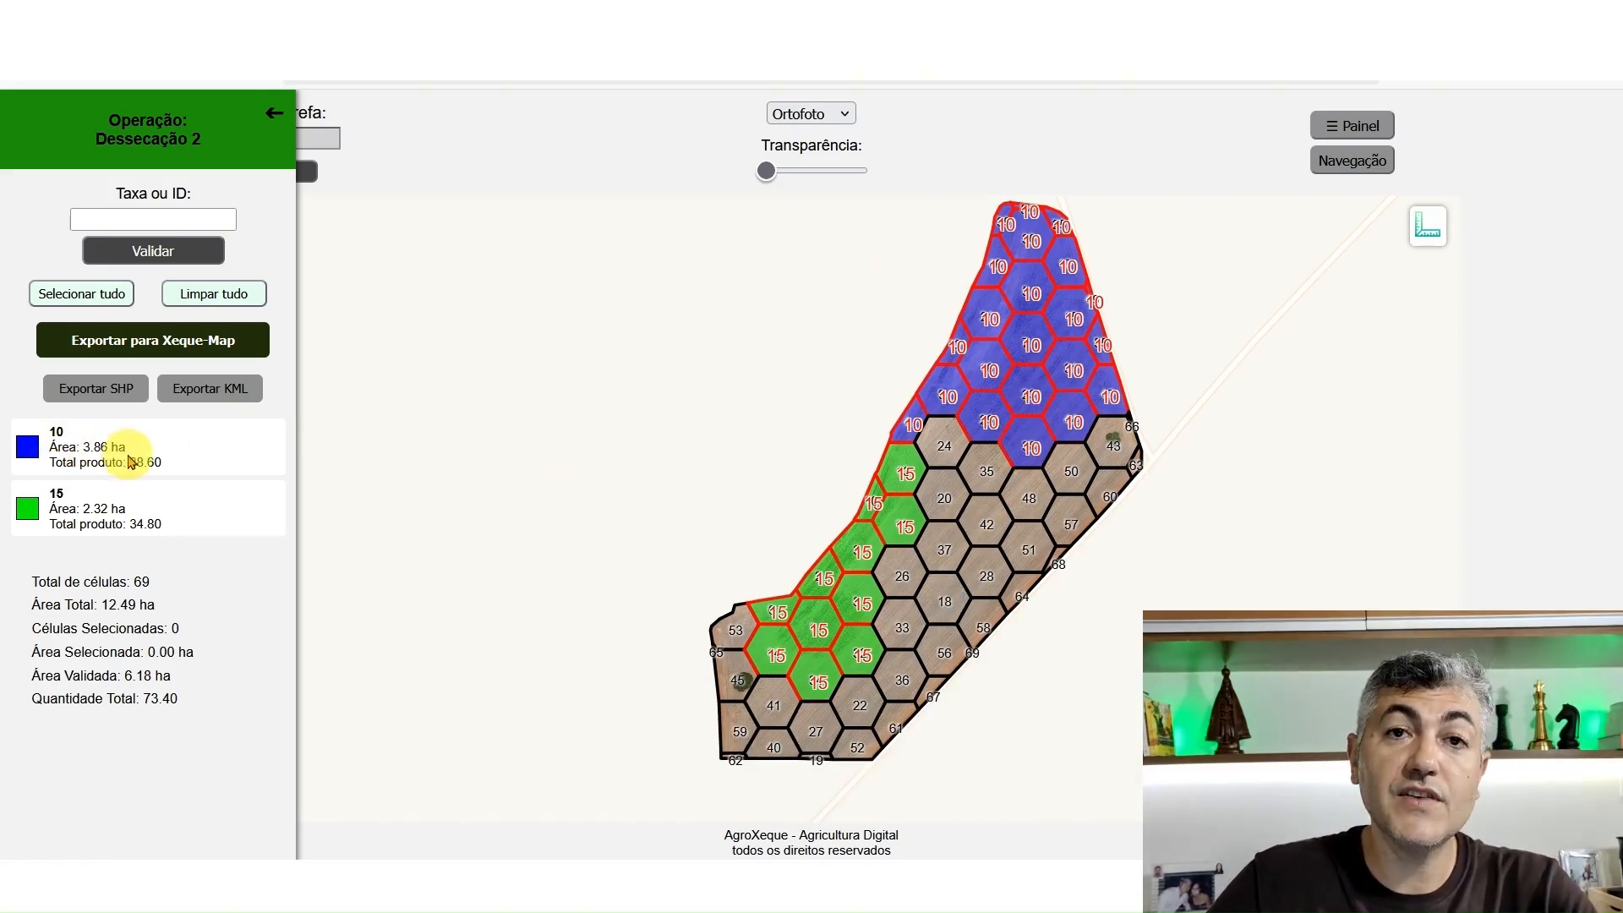
Review the rate zones, their product totals and the overall product quantity of Dessecação 2
double_click(54, 494)
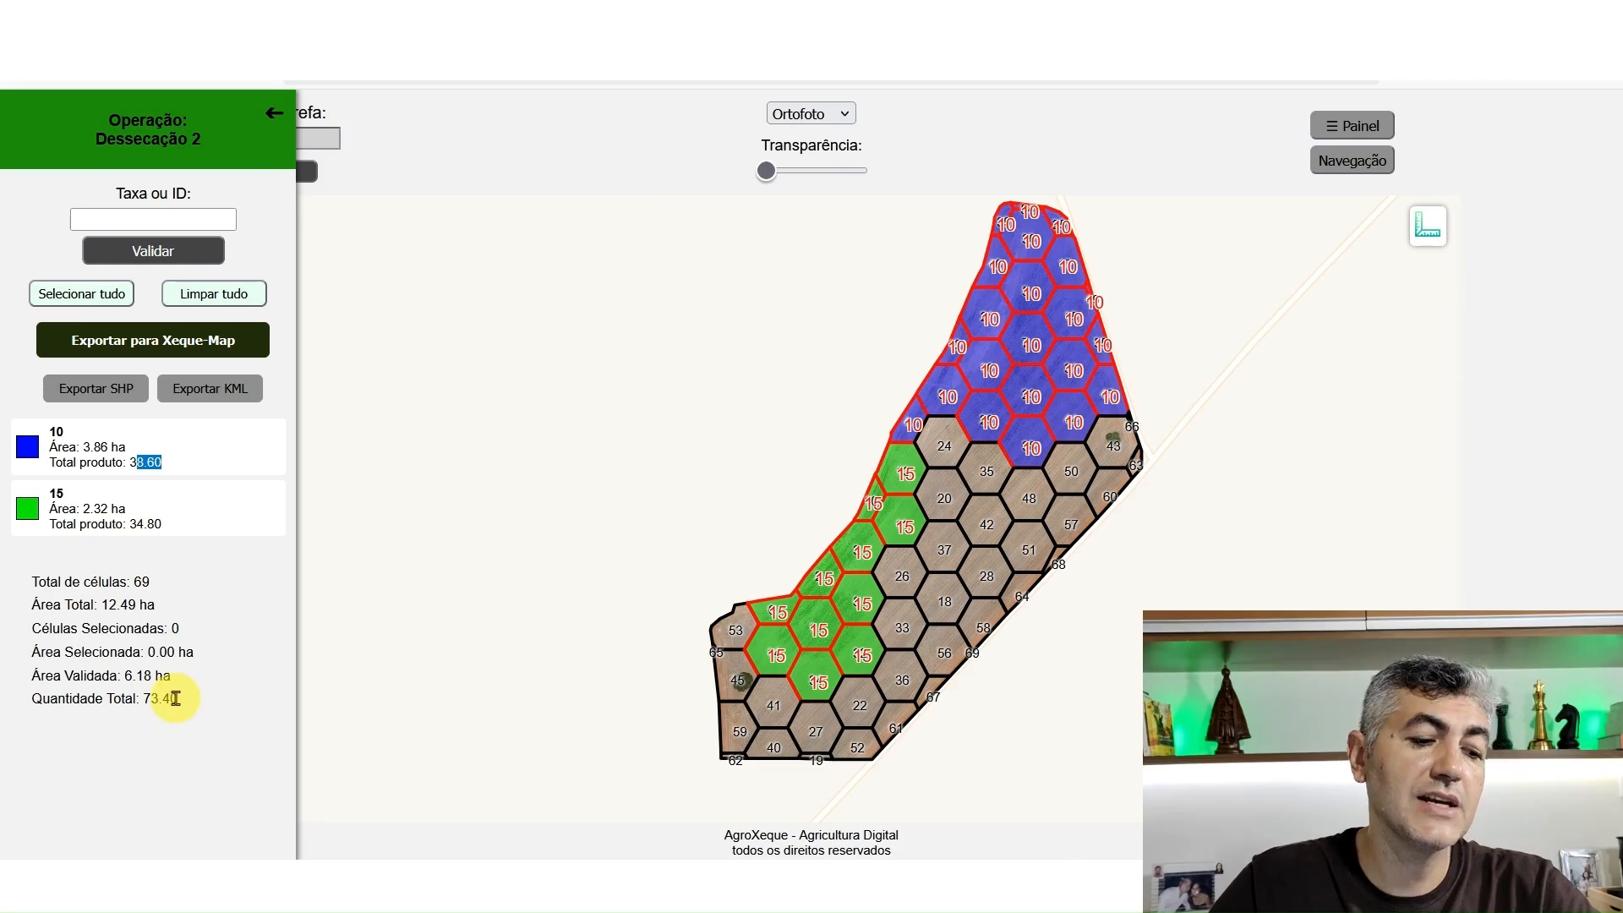
drag(175, 698, 147, 696)
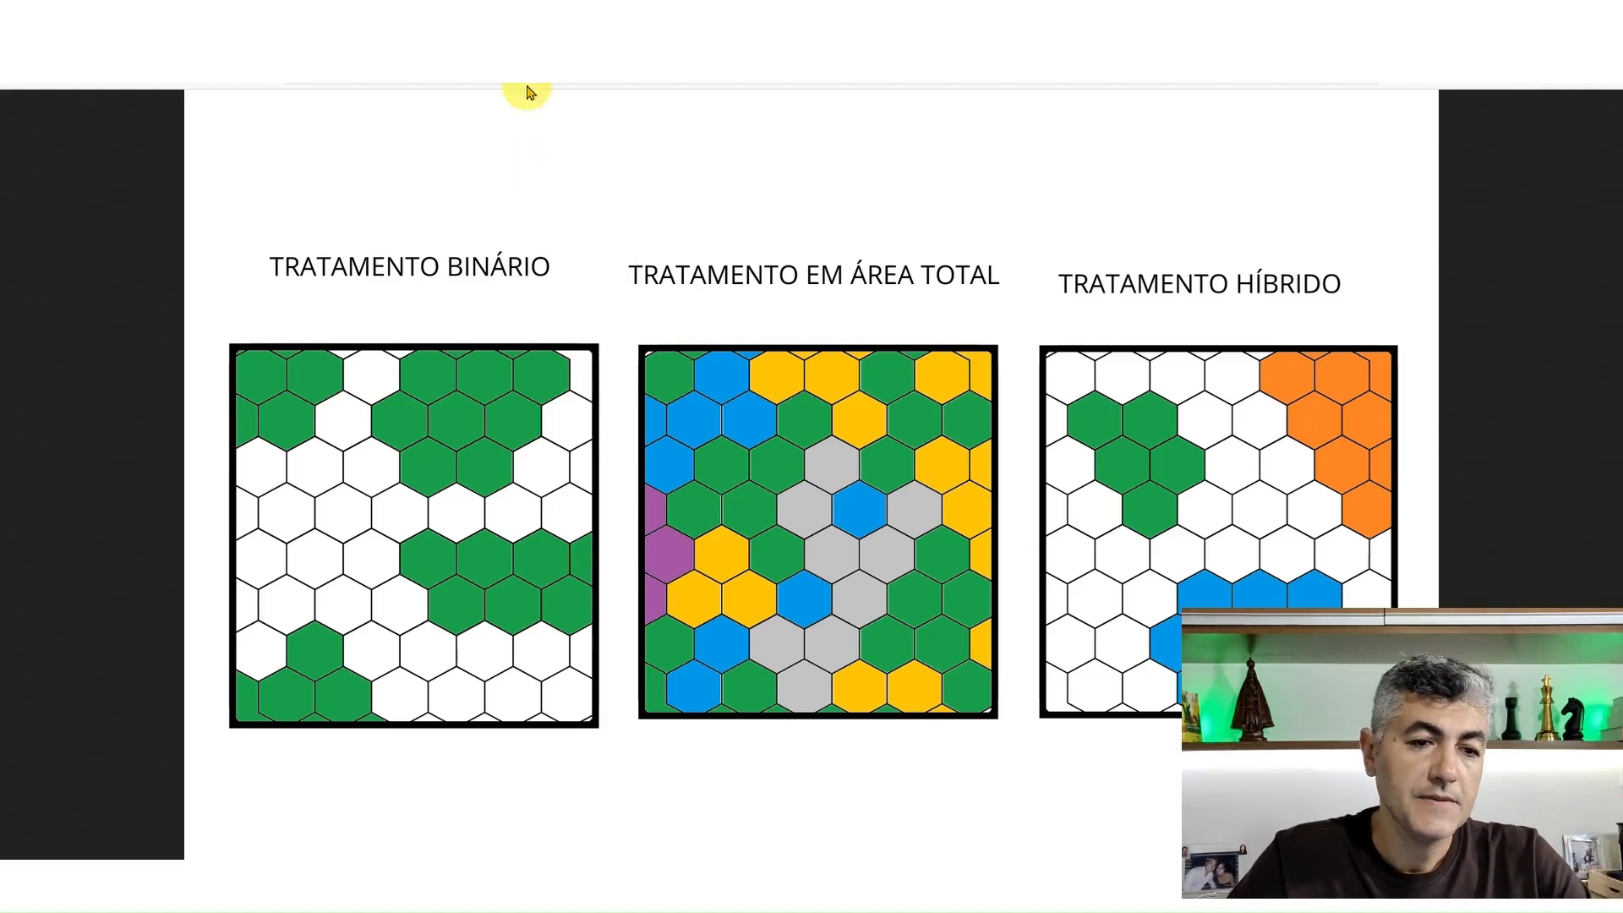
Switch to the other field's map, make its cell grid fully transparent and examine the crop rows in the orthophoto up close
click(530, 16)
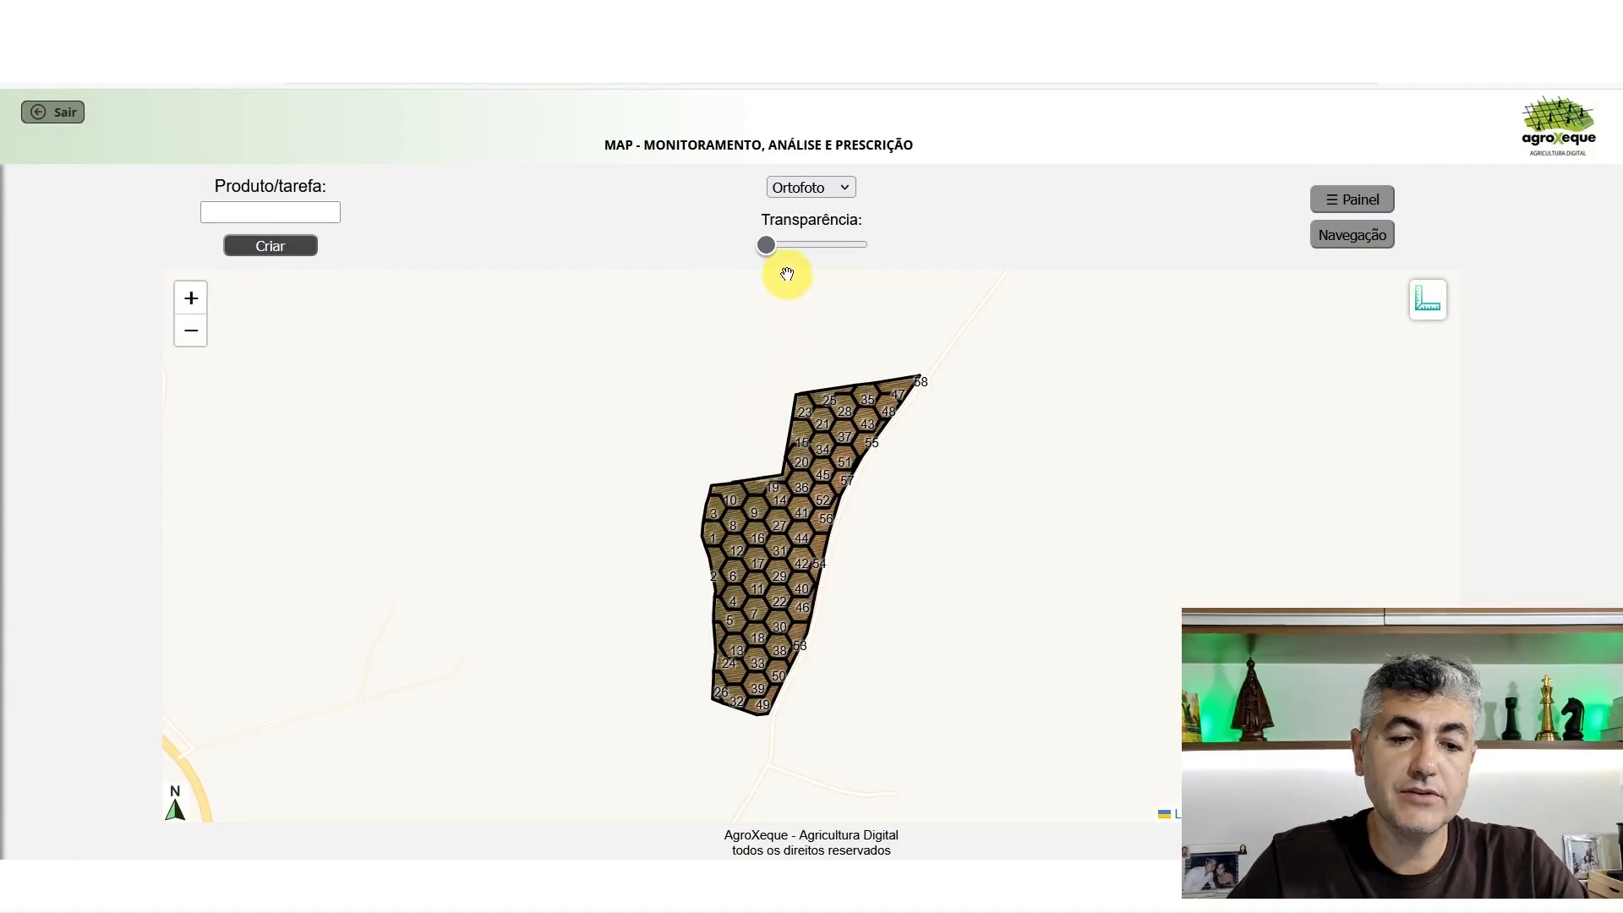
drag(771, 248, 862, 245)
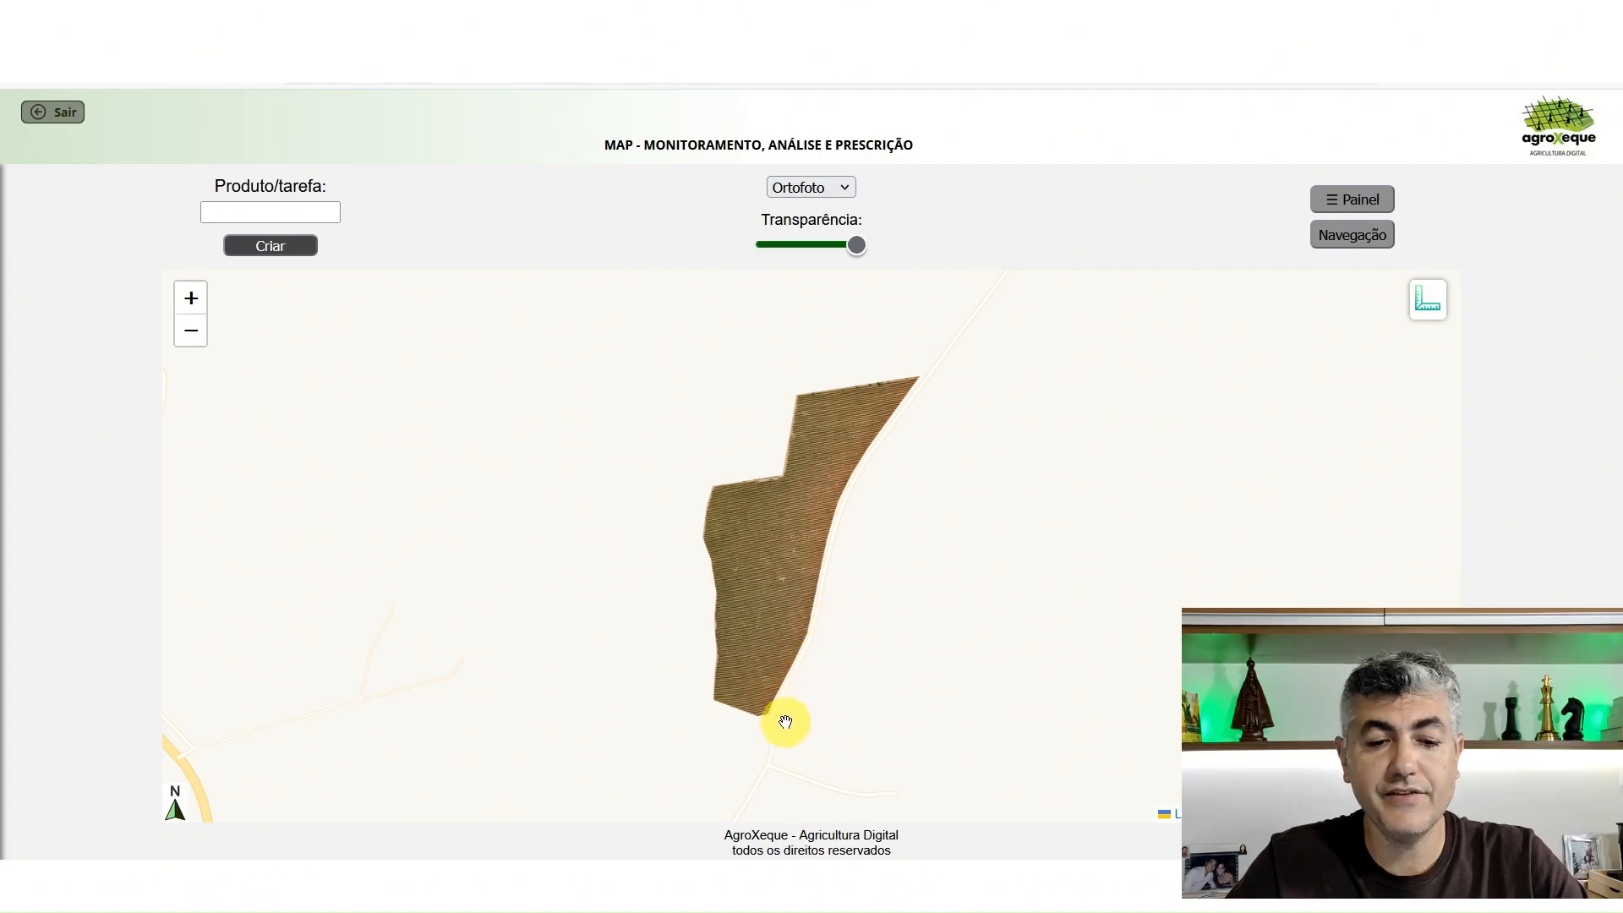
scroll(773, 702, up, 3)
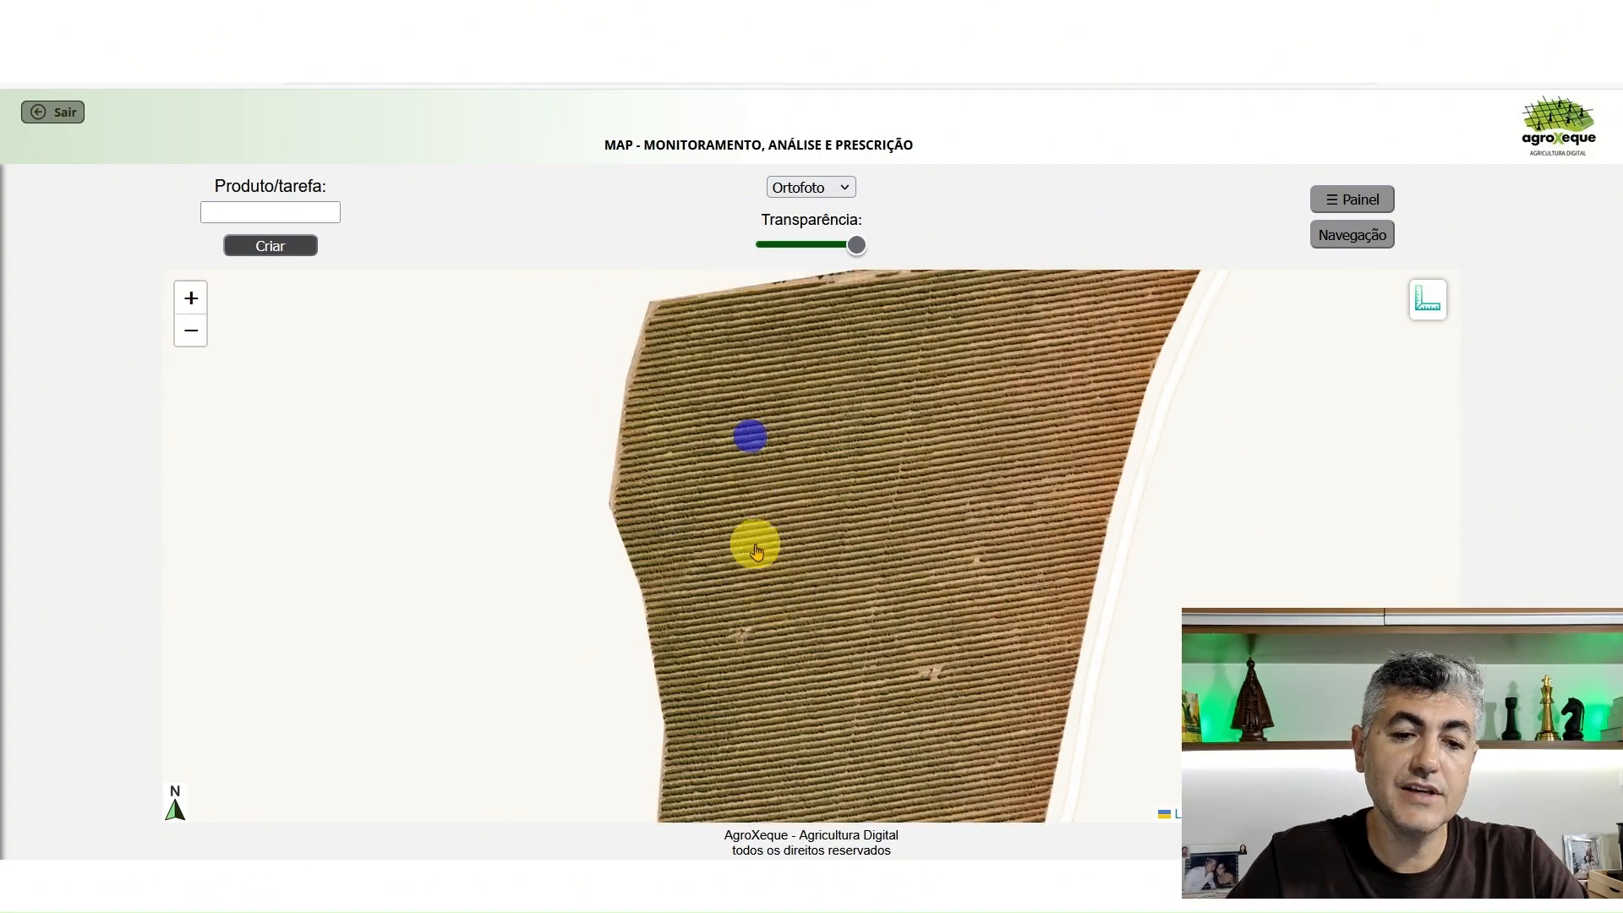
scroll(753, 543, up, 4)
scroll(802, 509, down, 2)
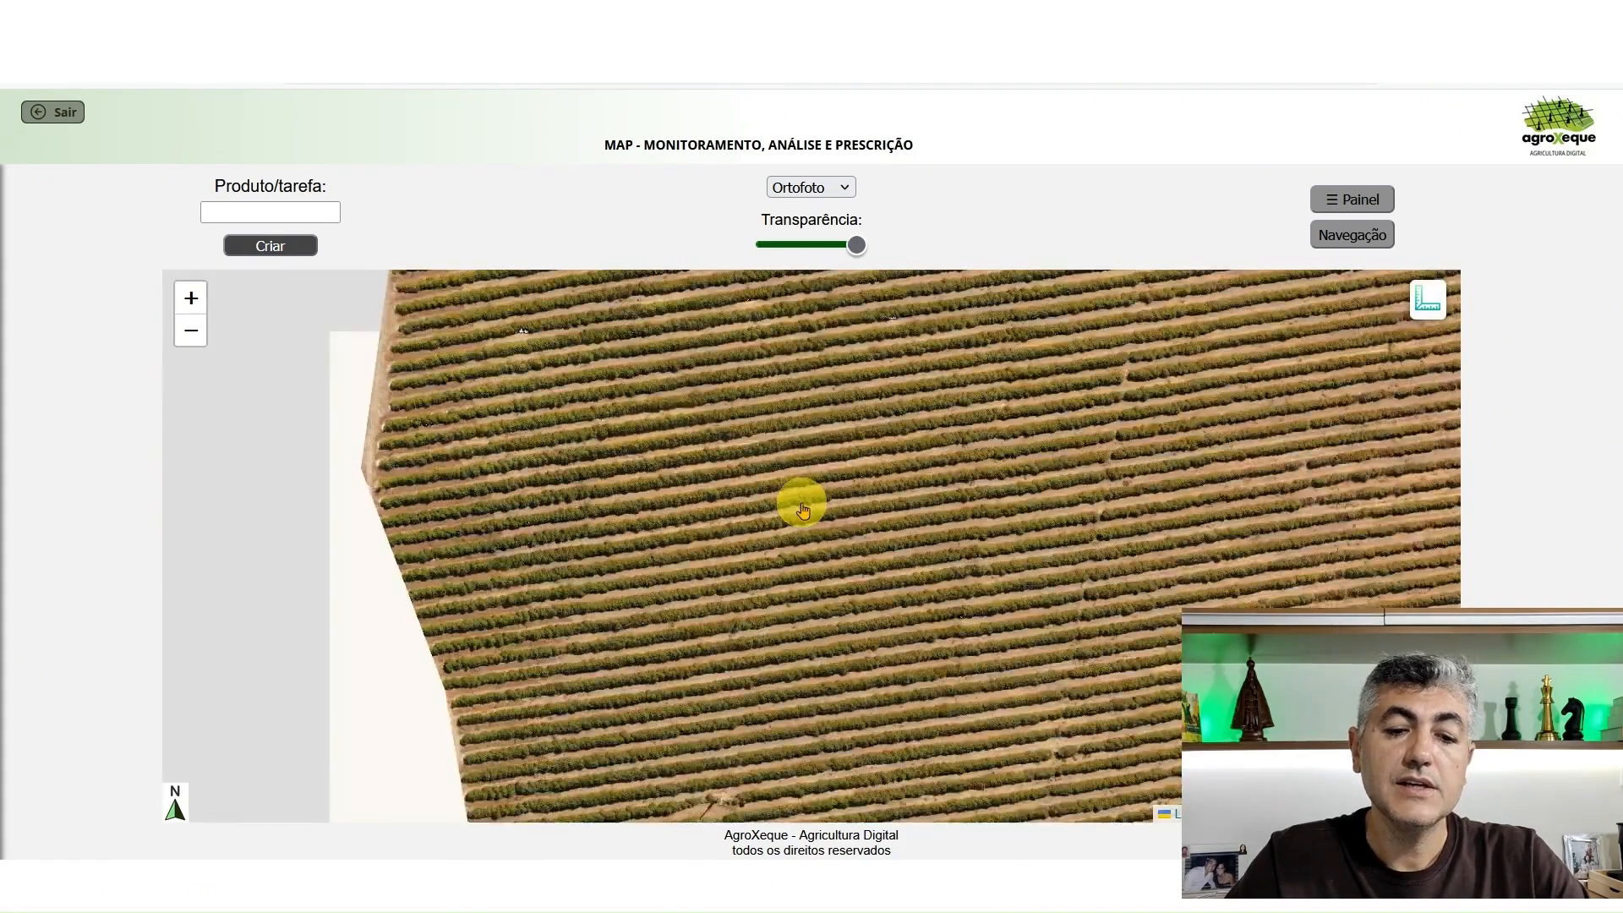
scroll(845, 454, up, 2)
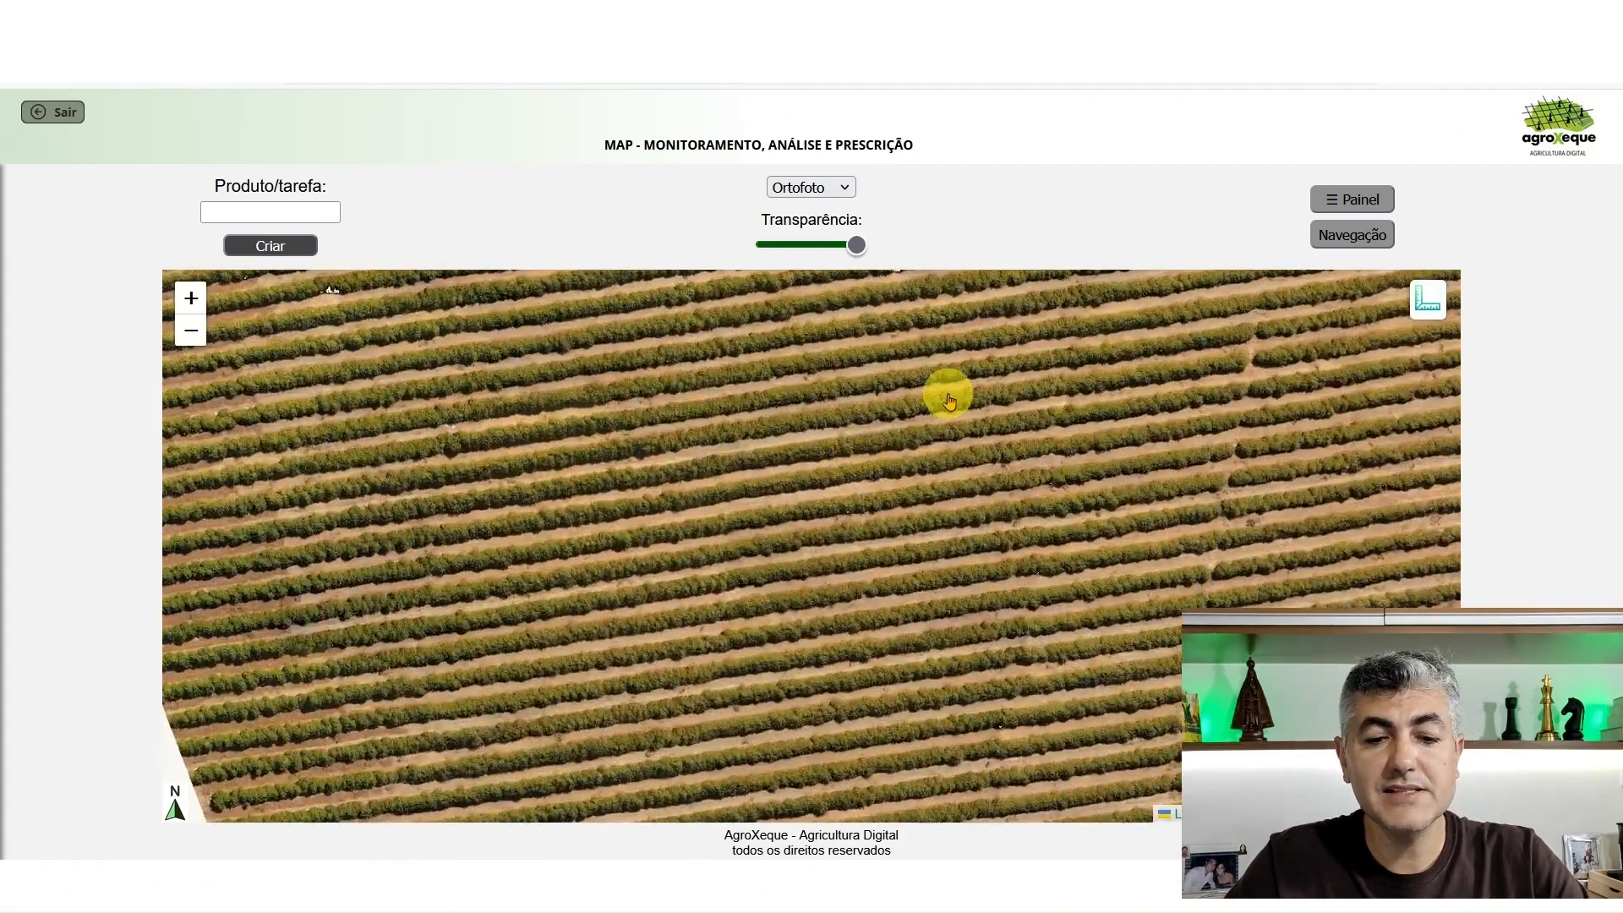
drag(946, 391, 772, 474)
click(1151, 475)
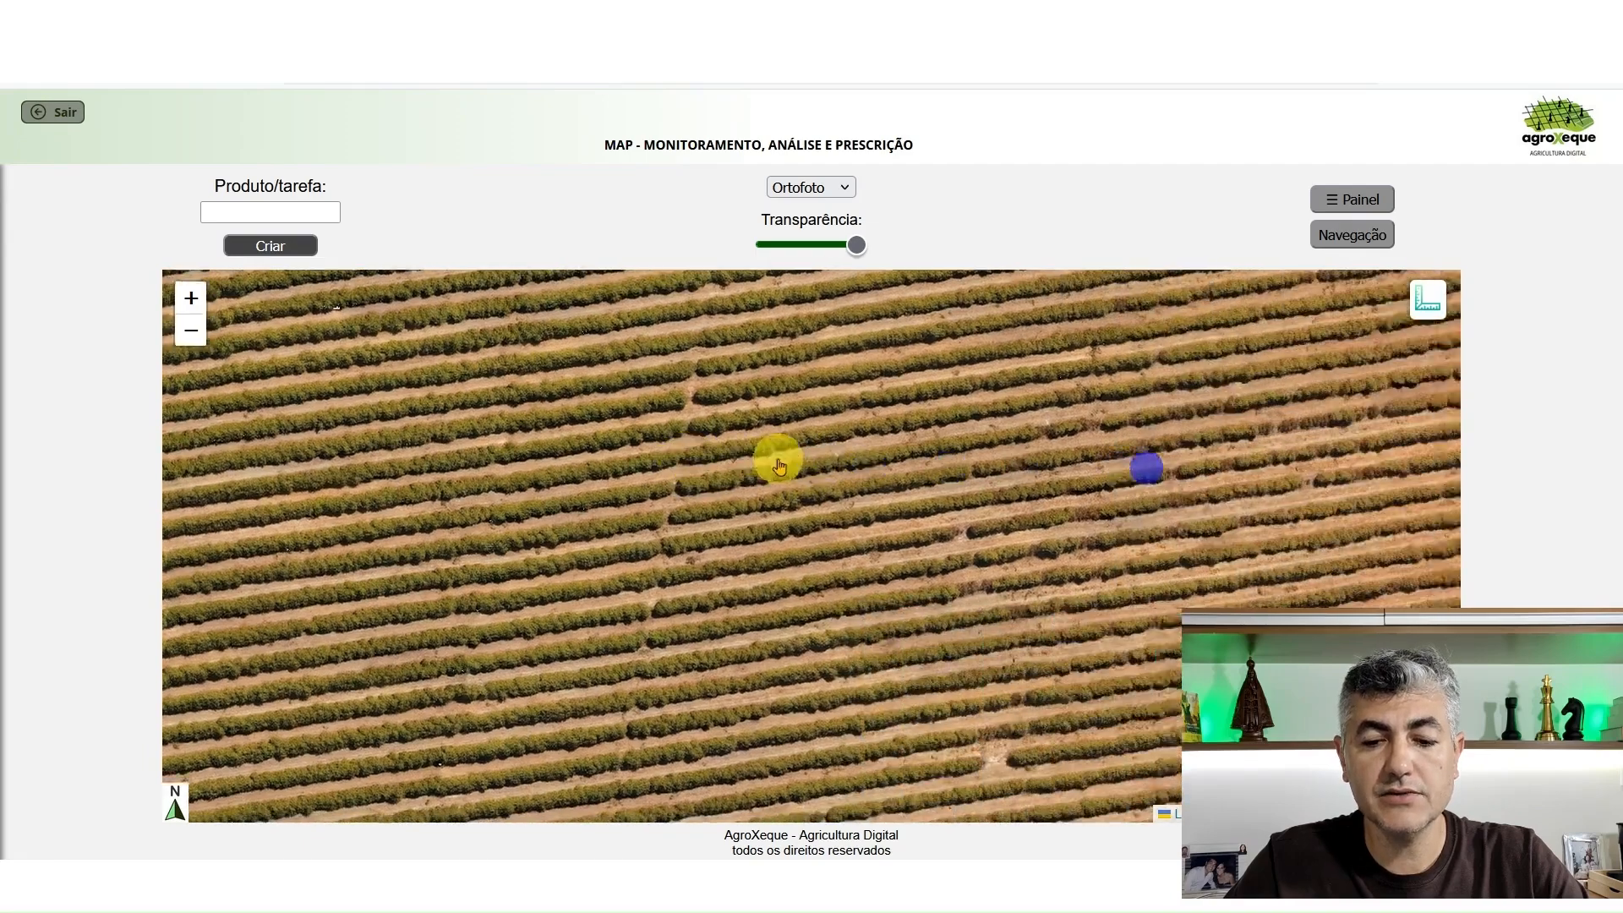
drag(1025, 525, 765, 494)
scroll(926, 469, down, 3)
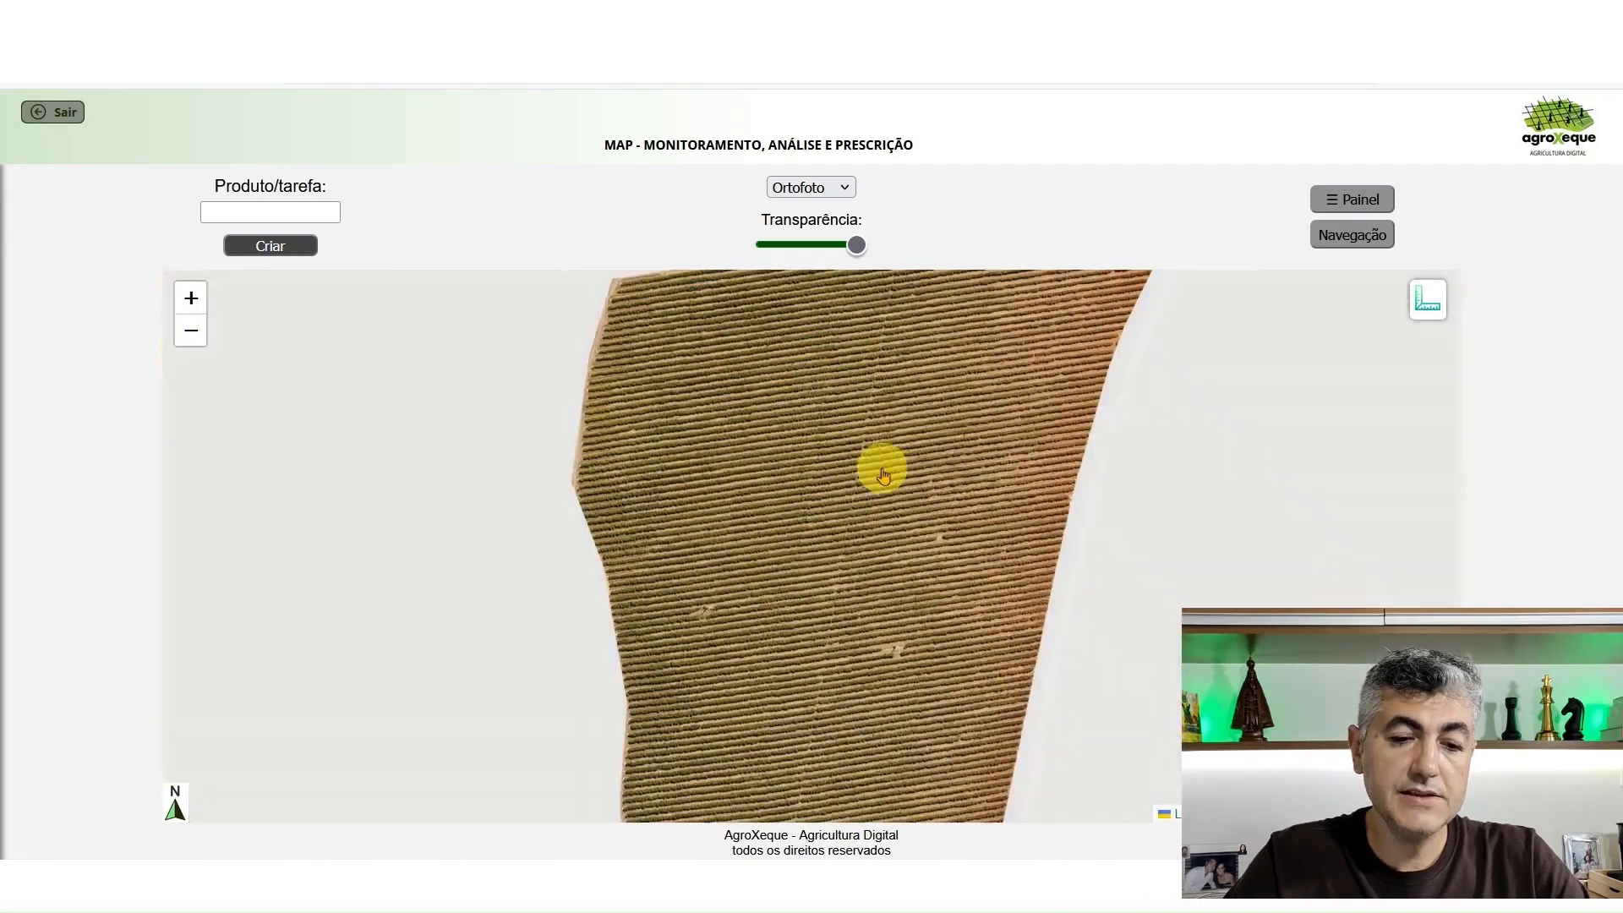
Display the VARI layer for the whole field and bring the numbered cell grid back over it
click(824, 186)
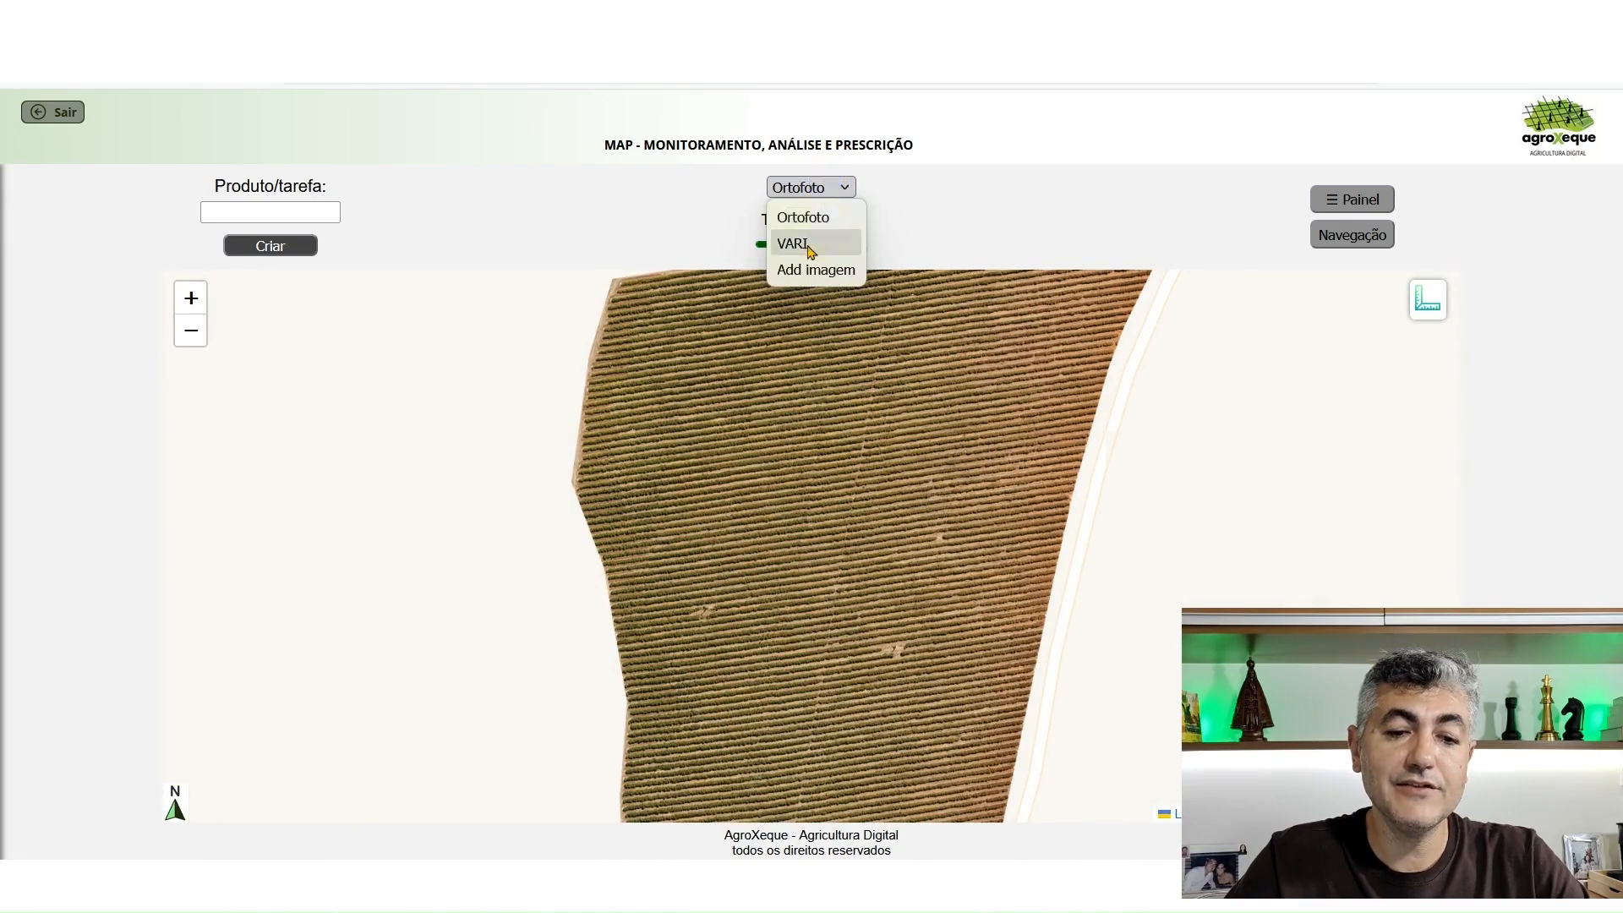
click(794, 244)
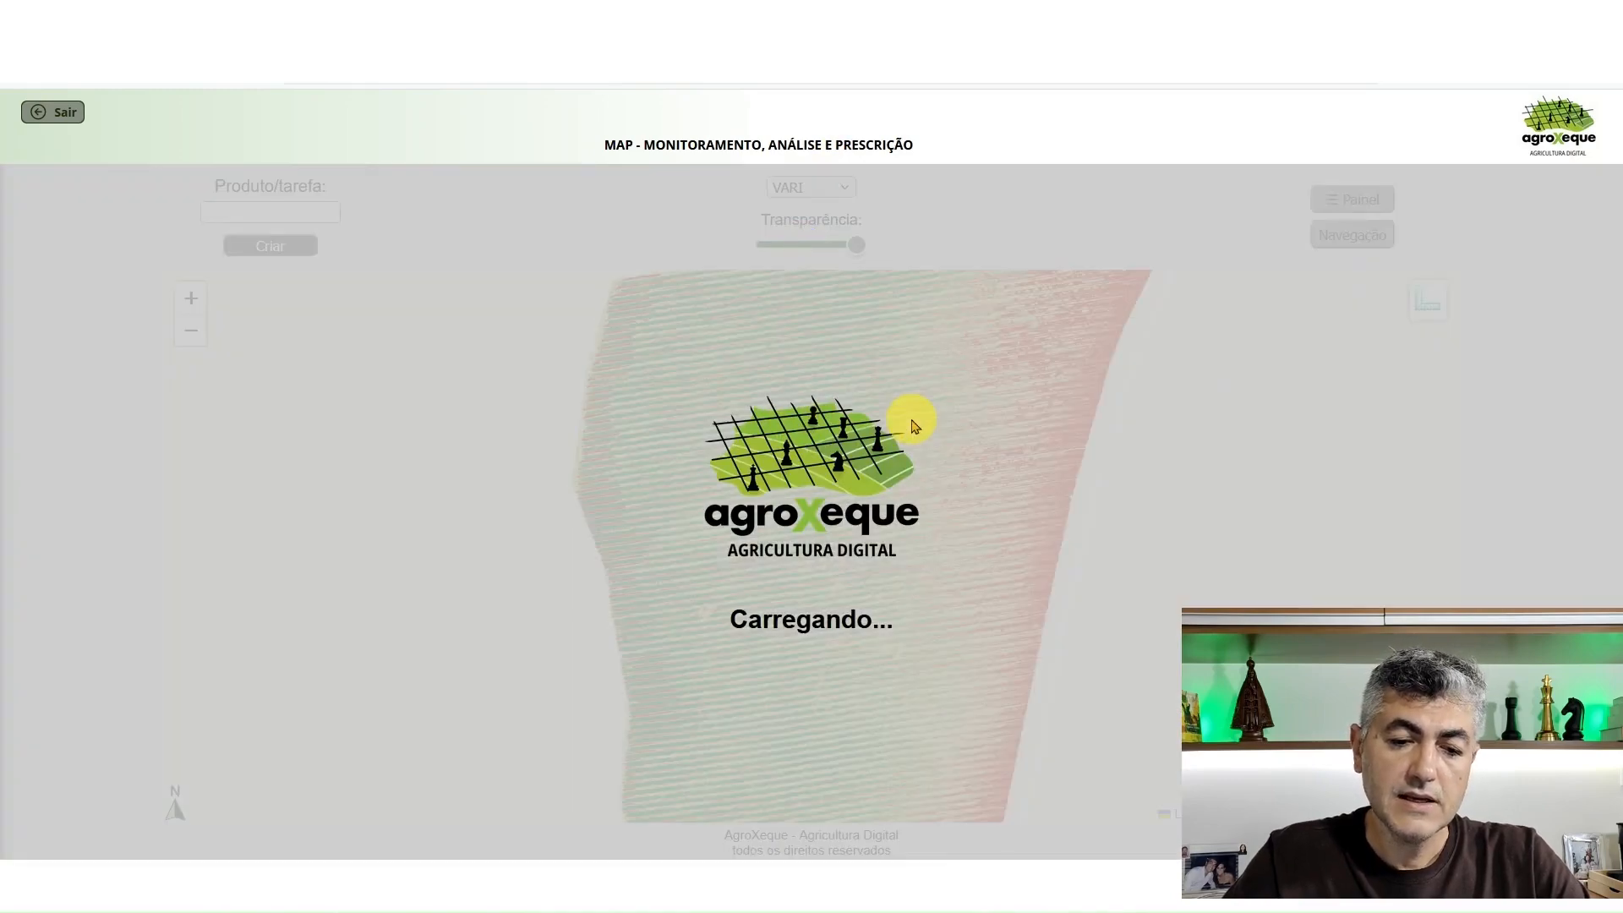
scroll(949, 438, down, 3)
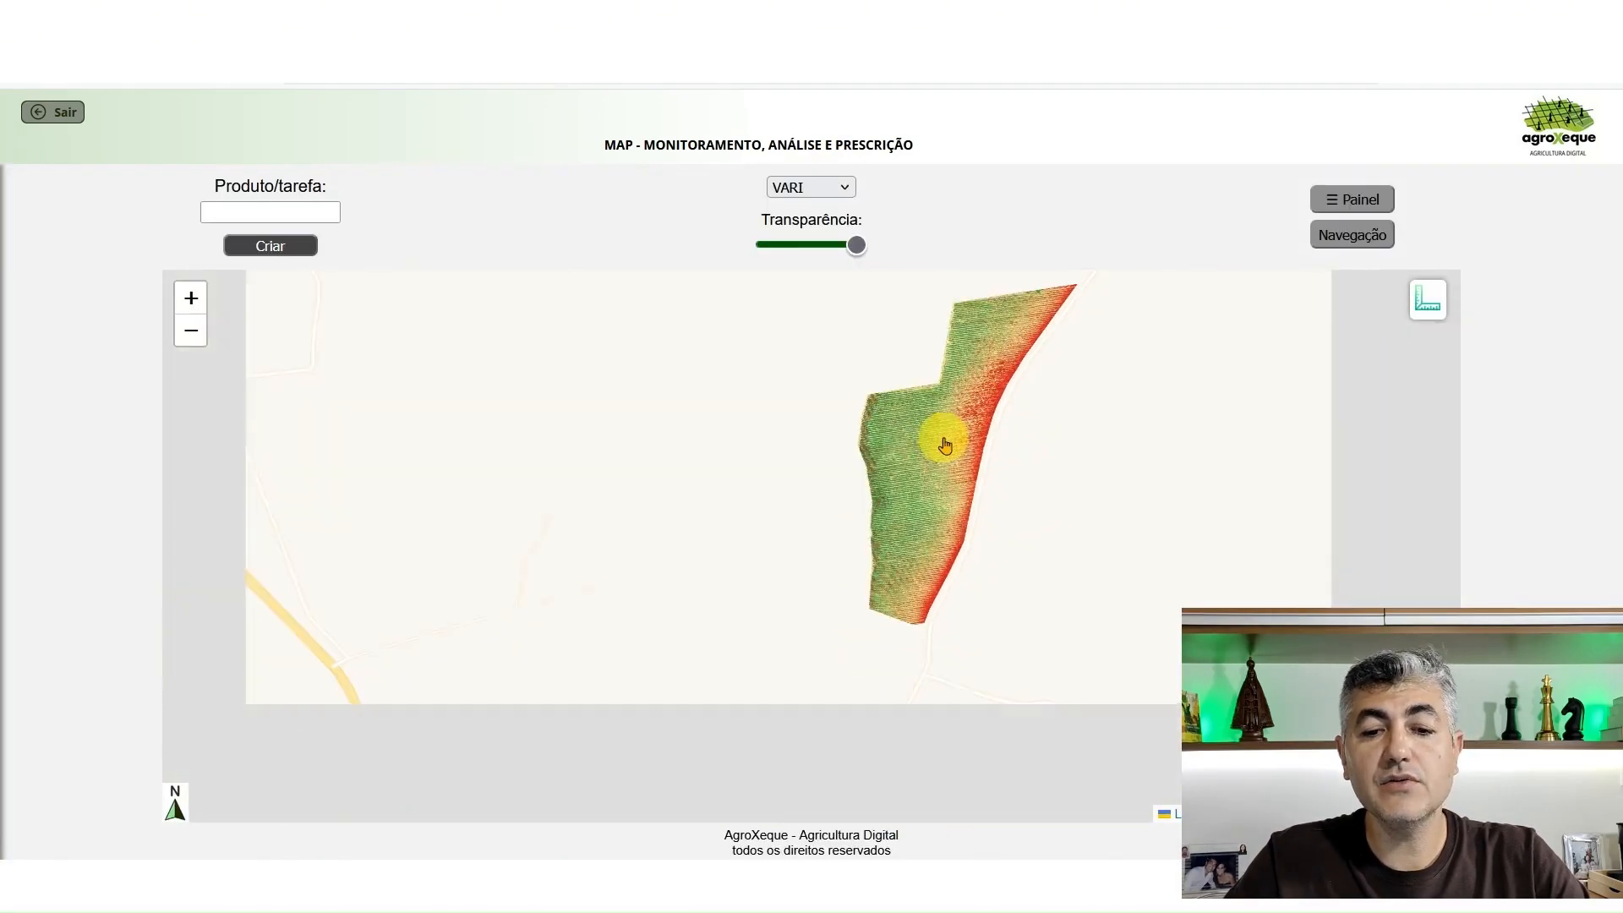
drag(938, 436, 862, 505)
scroll(891, 506, up, 1)
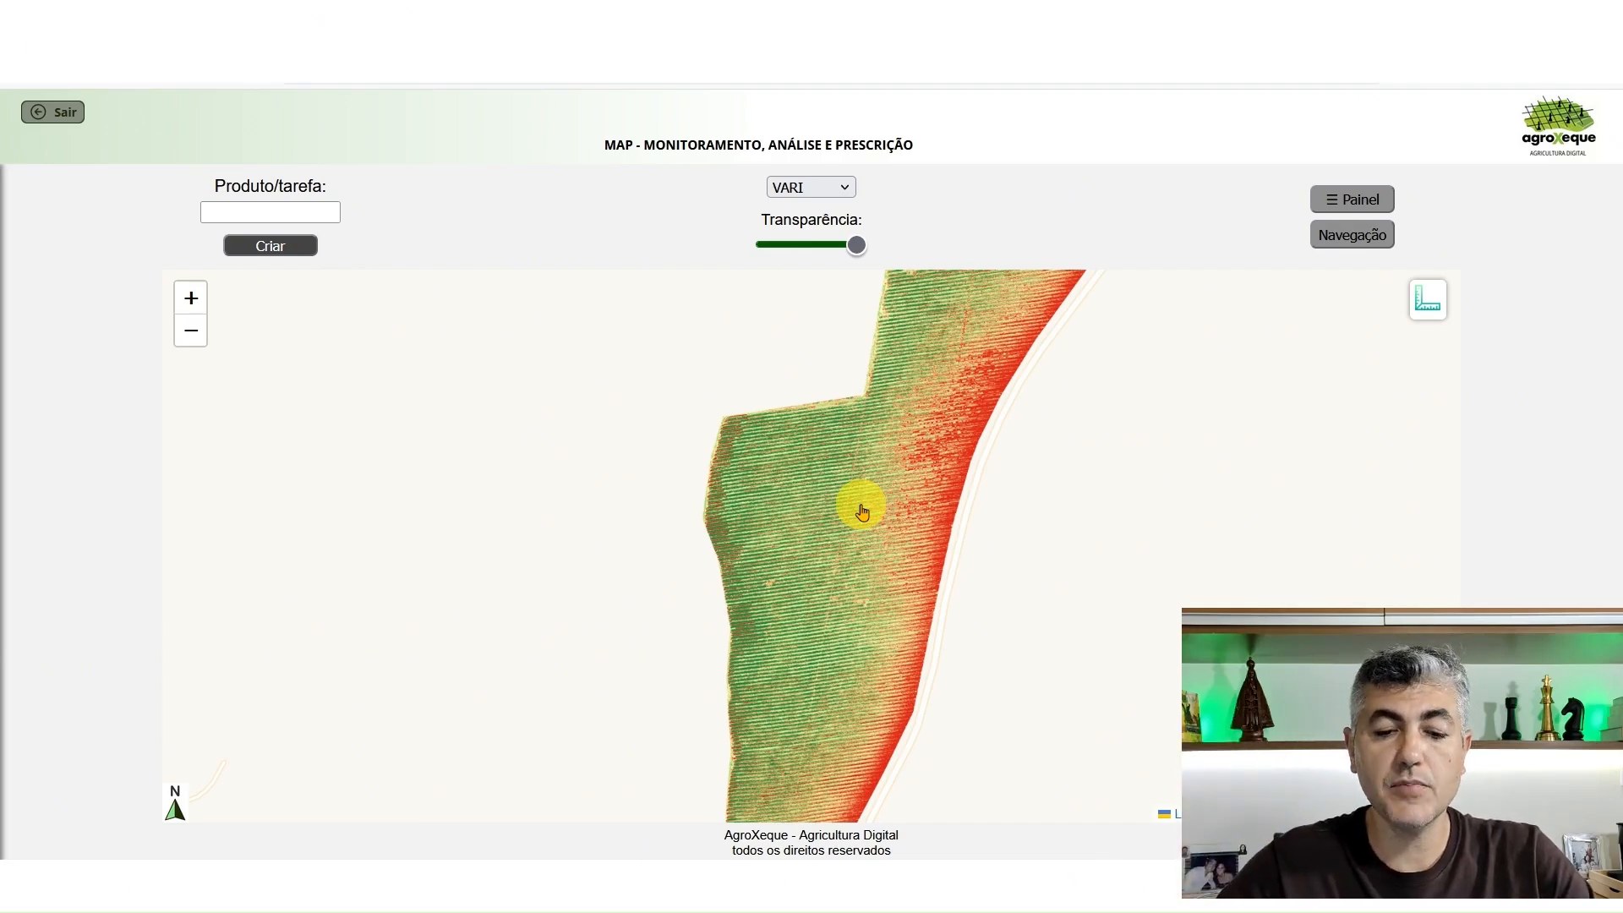
drag(829, 585, 814, 540)
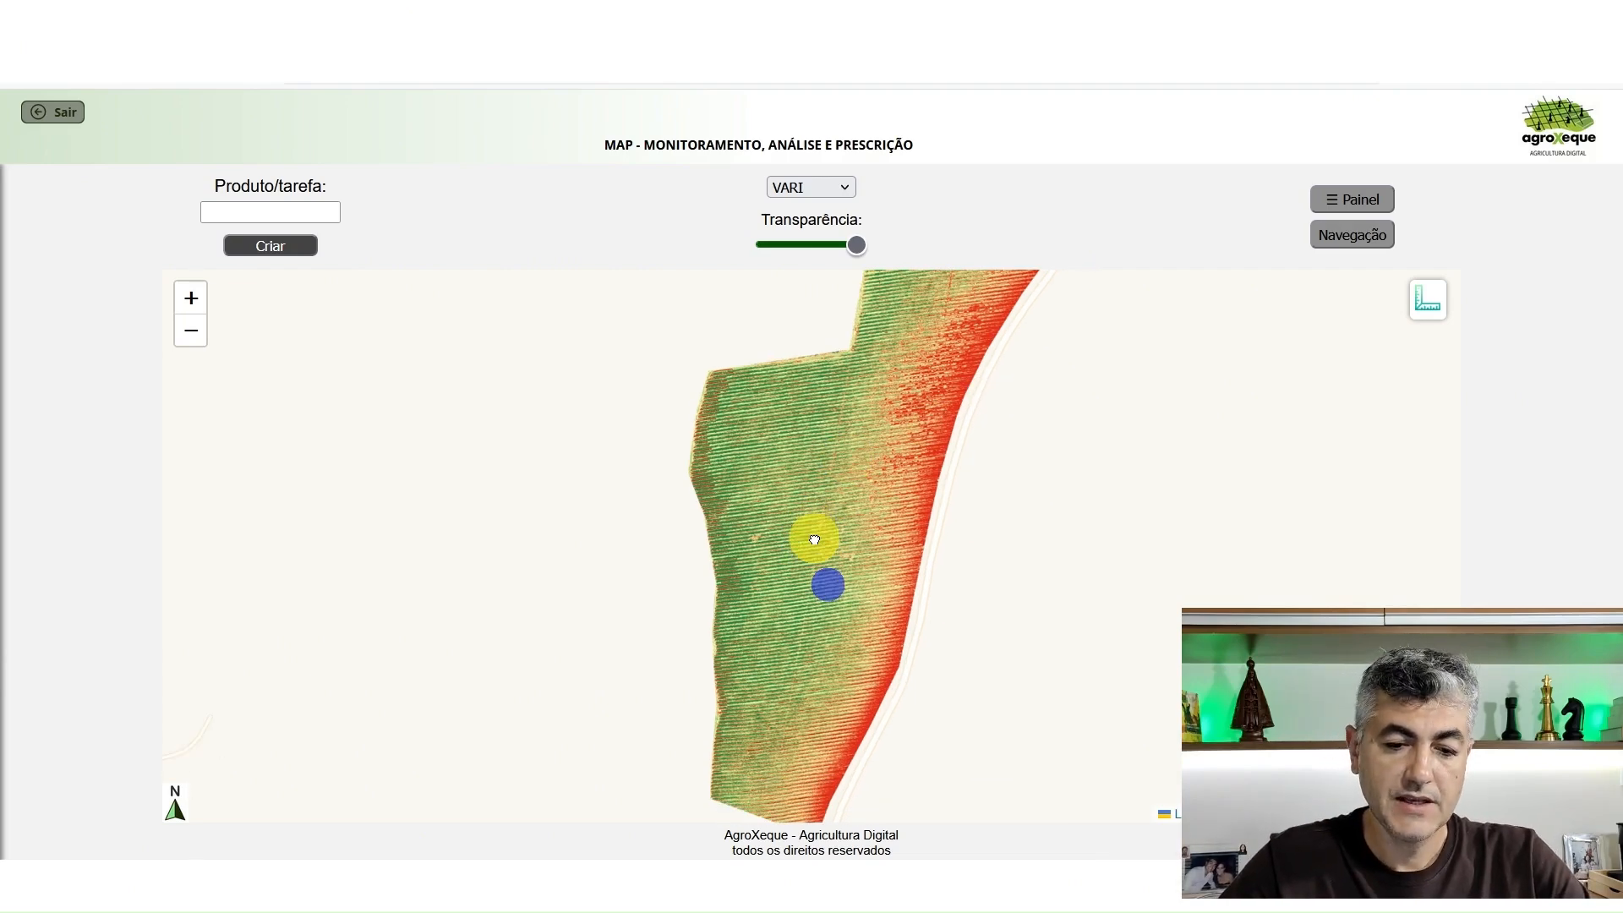
drag(856, 244, 725, 256)
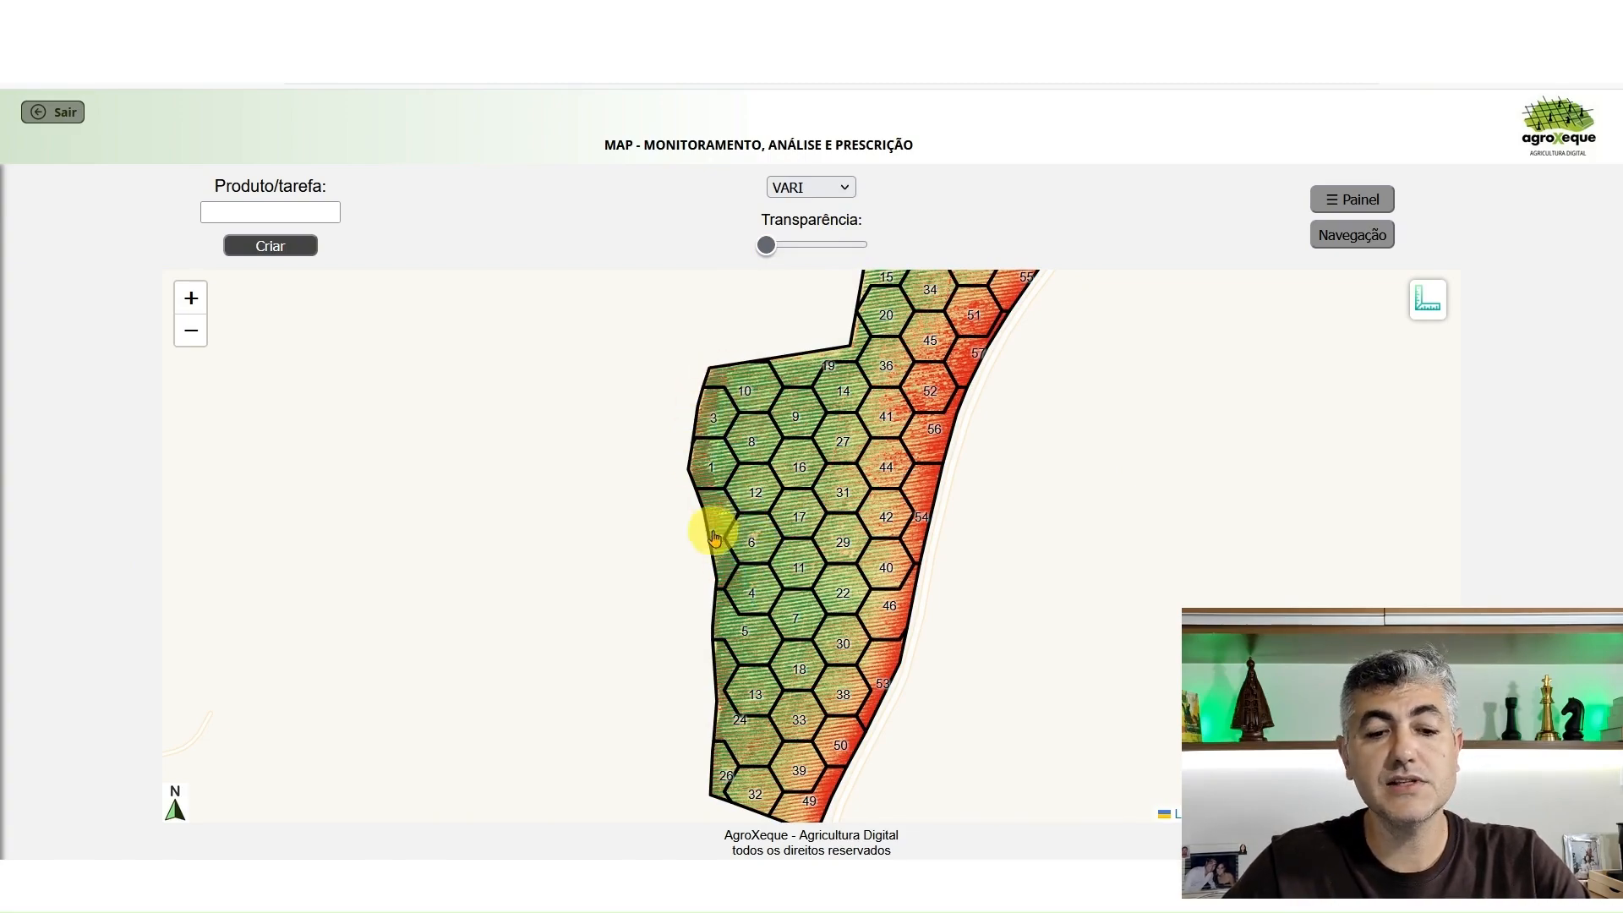
Measure the crop row width at three spots in the green area near the field's western edge
scroll(714, 524, up, 5)
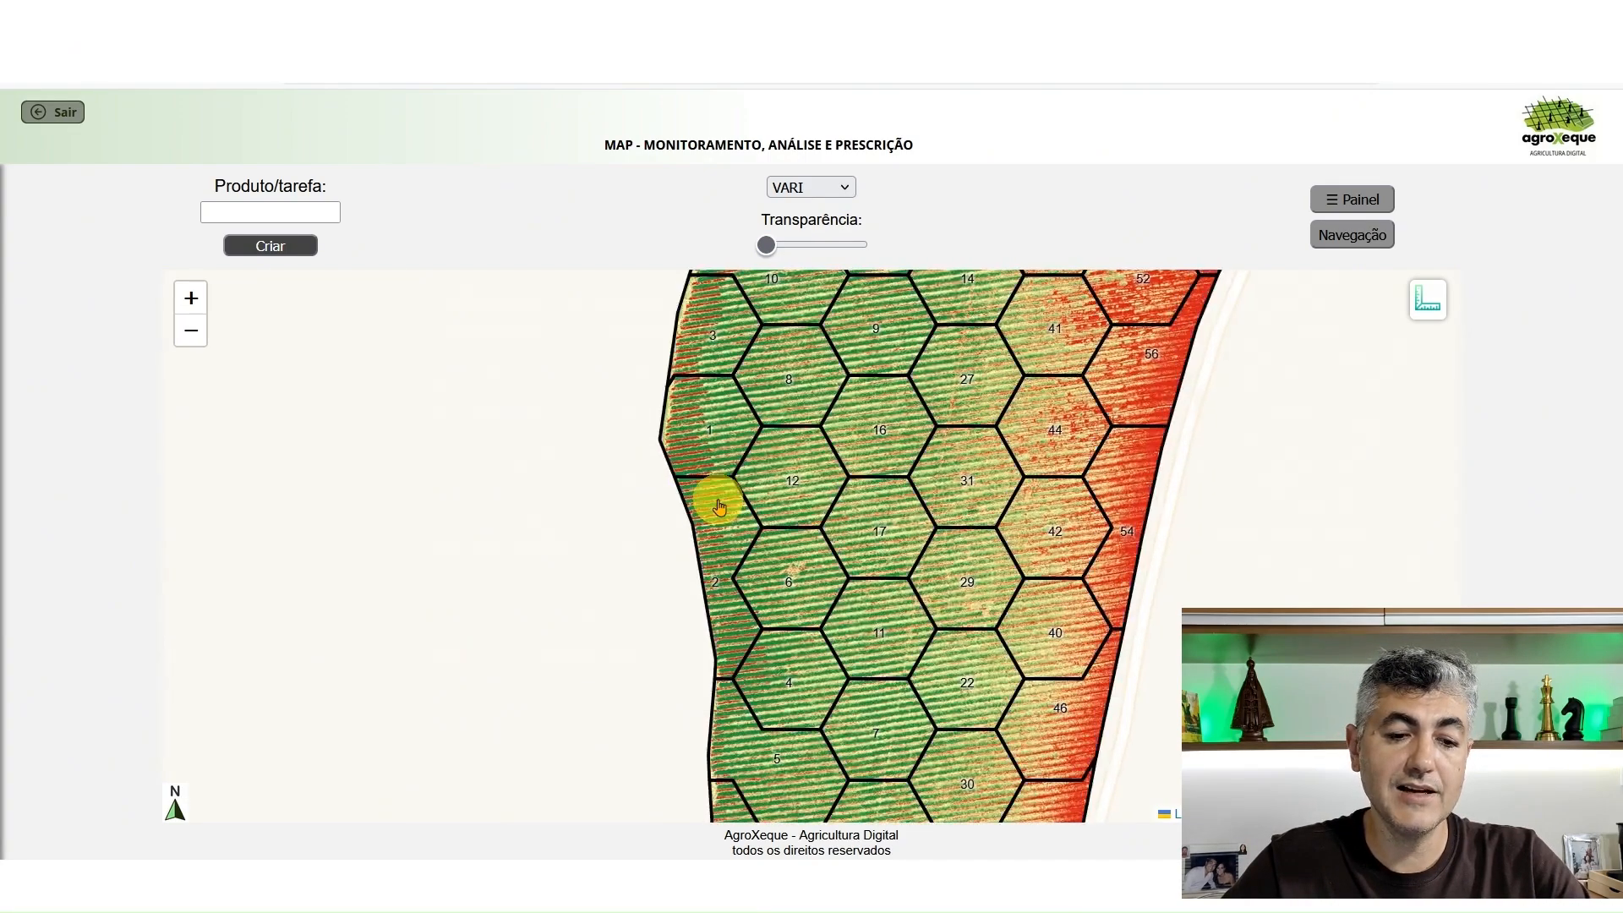
scroll(558, 520, up, 1)
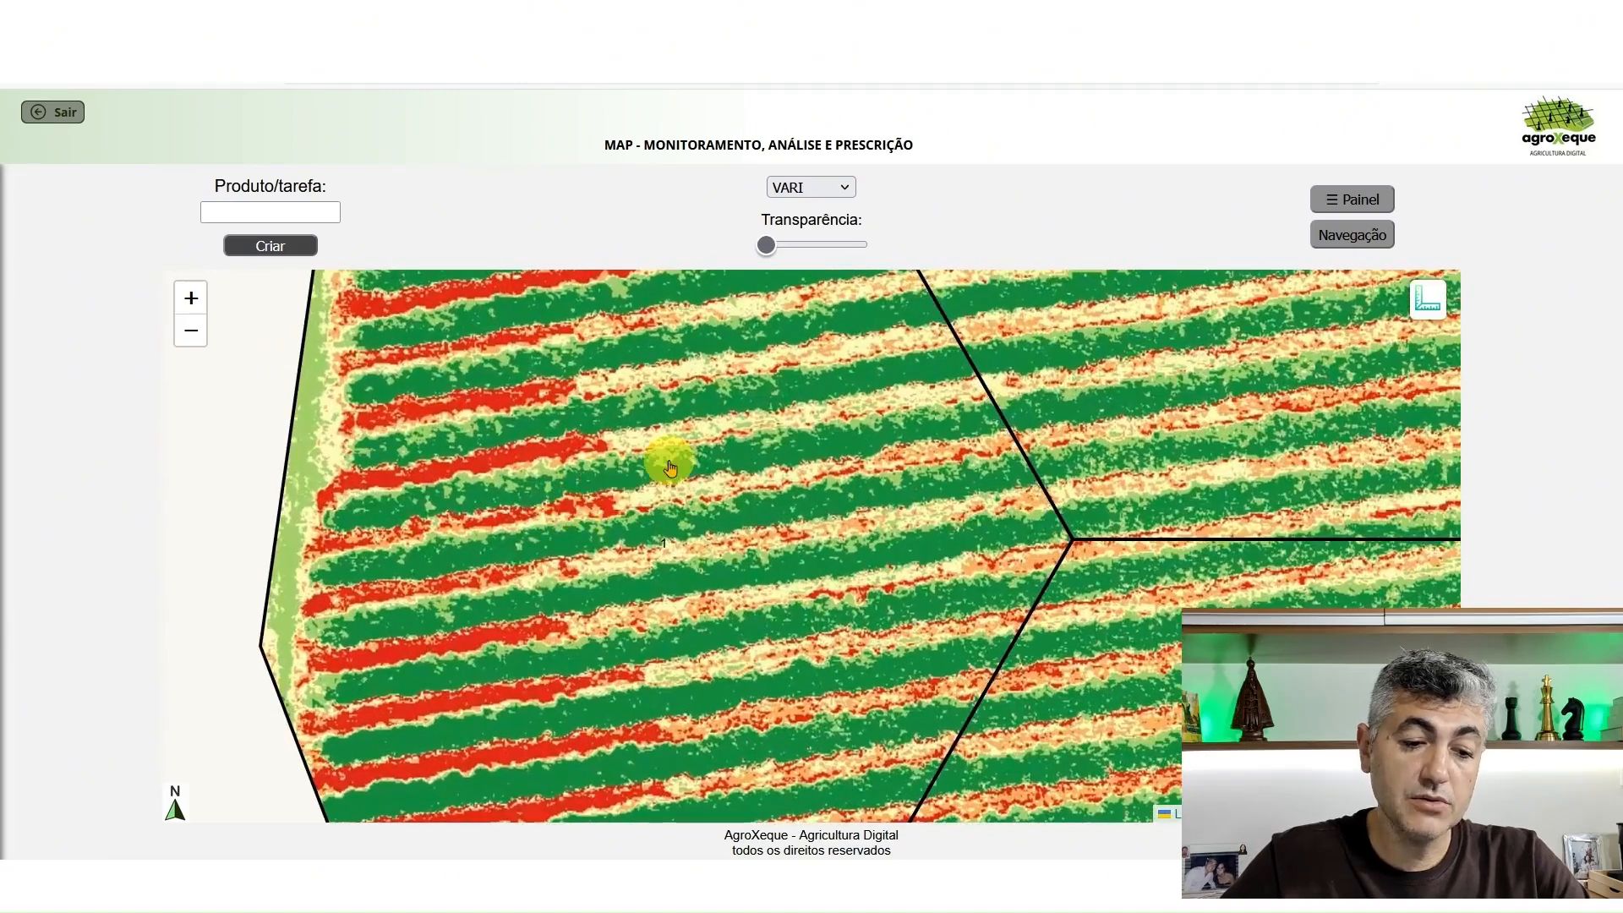
click(1426, 302)
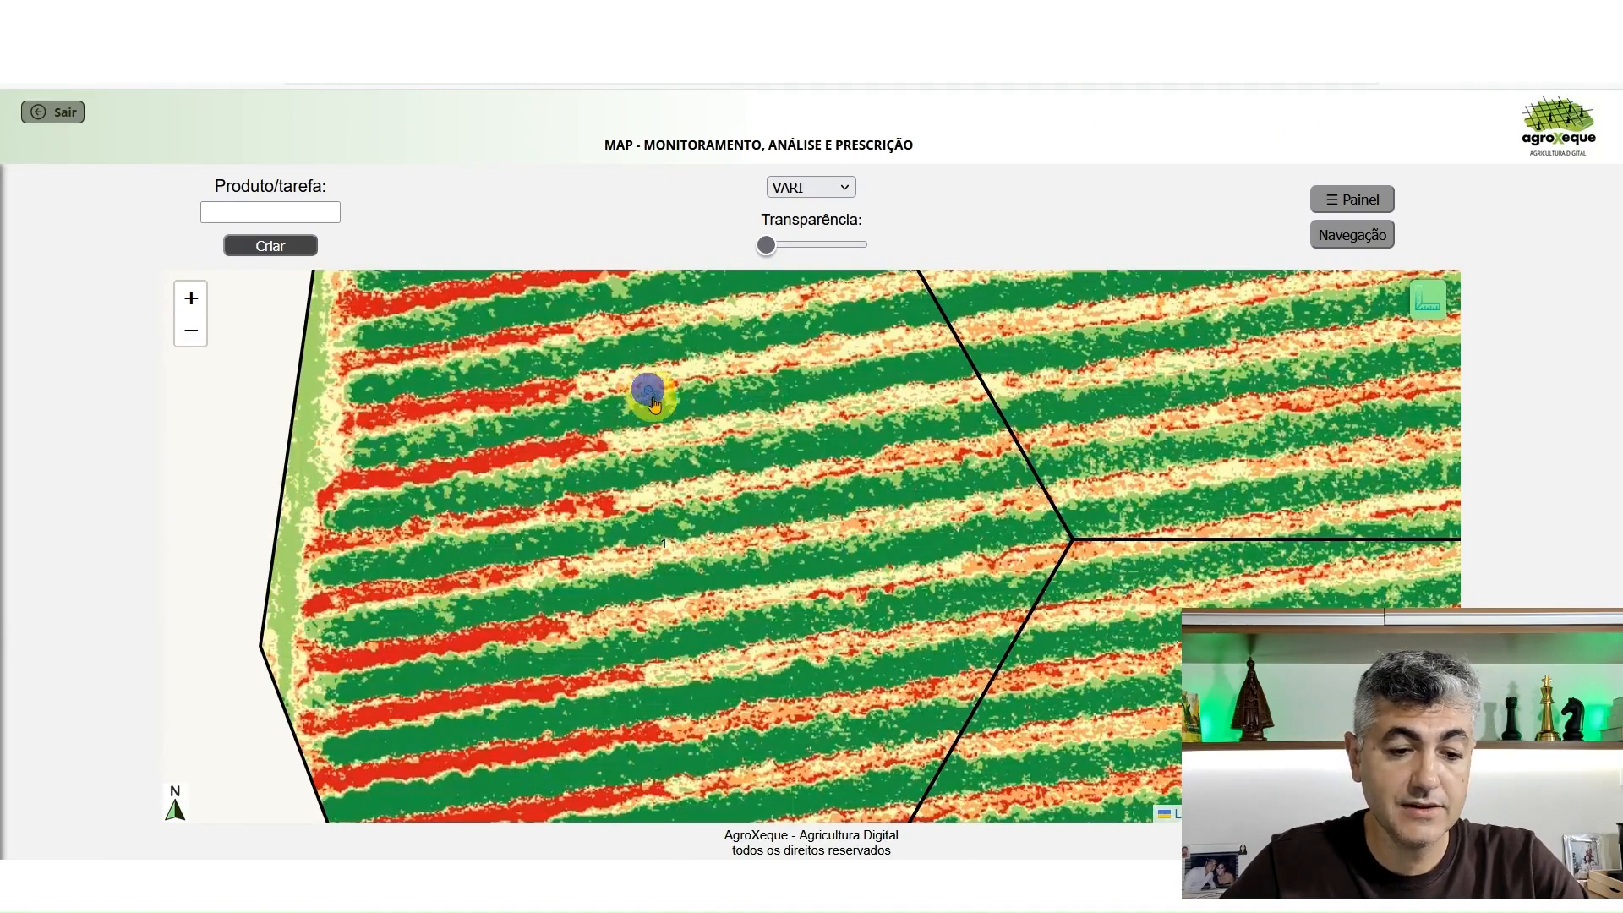
click(654, 404)
double_click(654, 422)
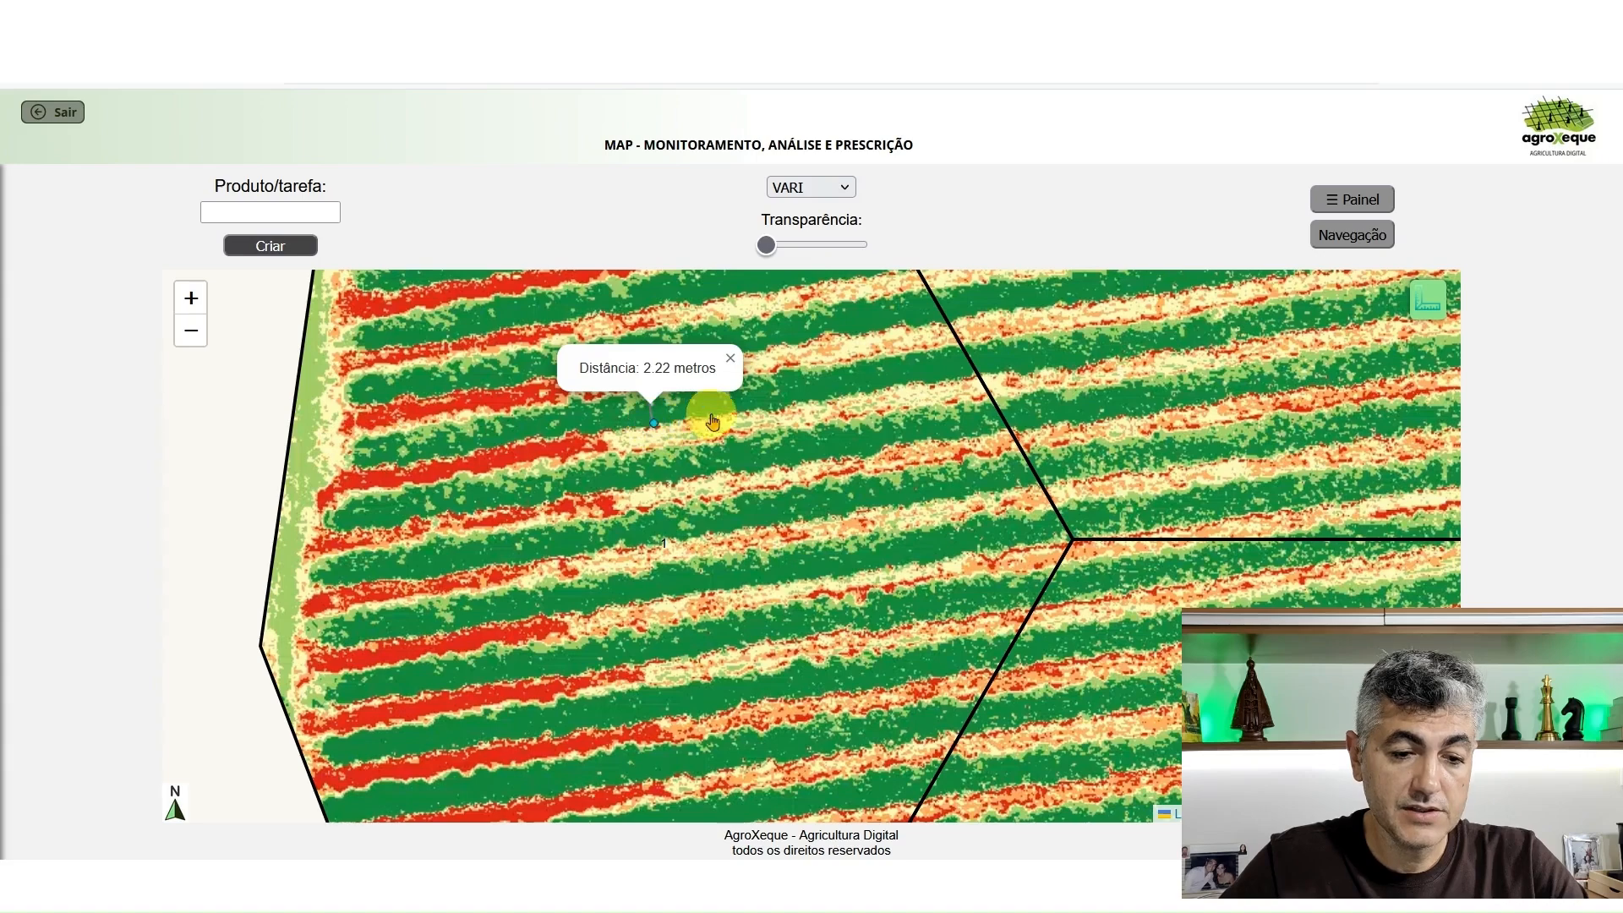
click(732, 436)
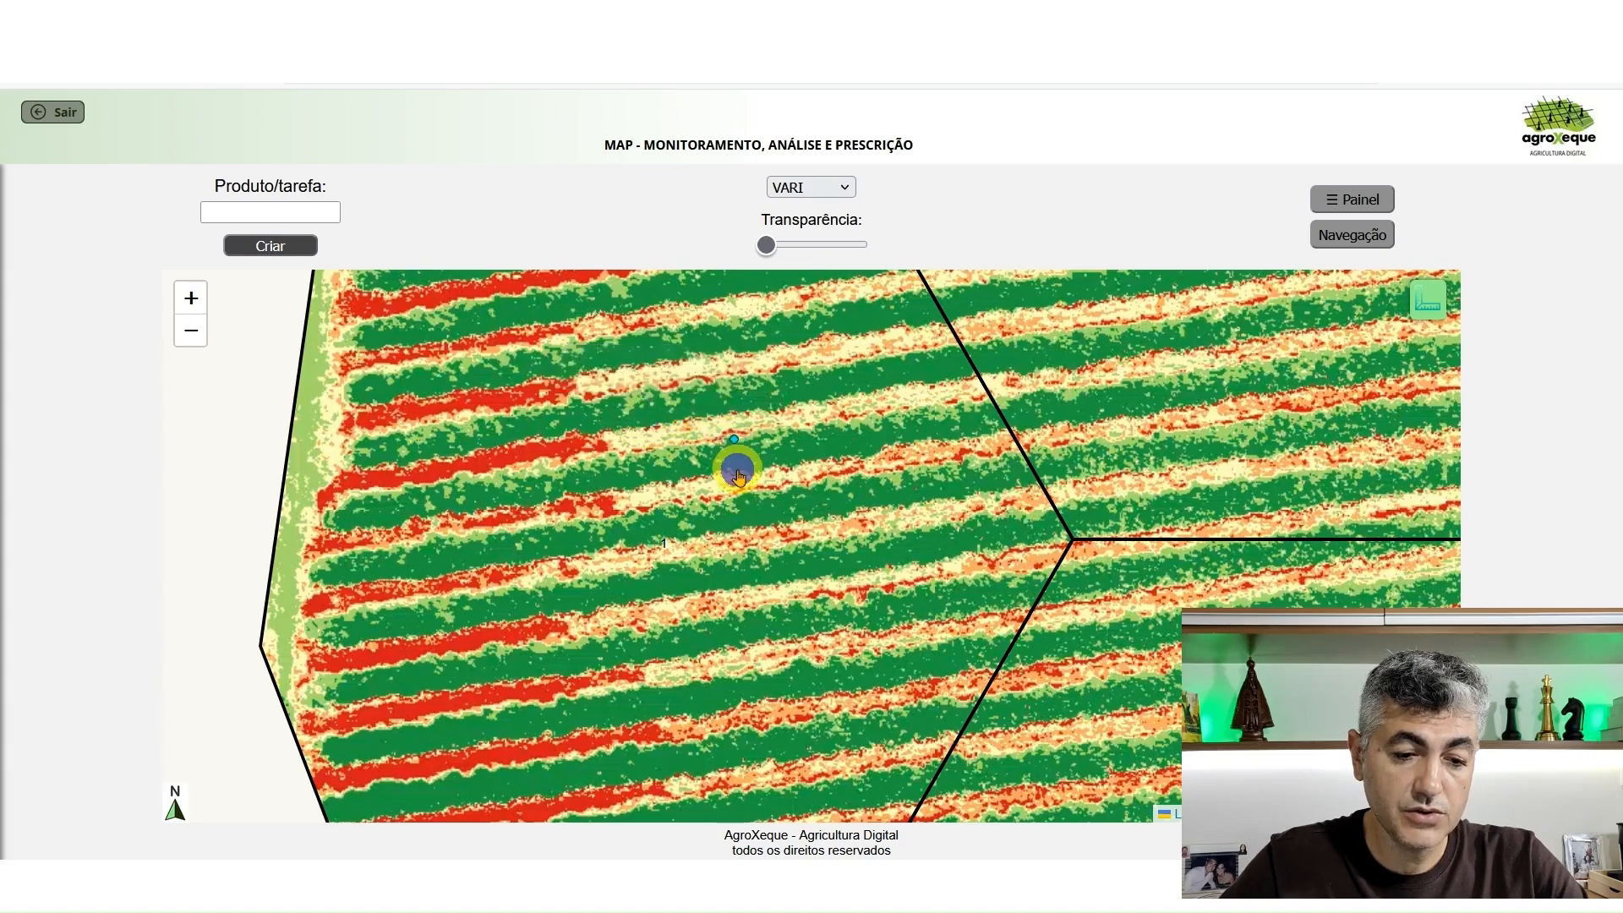
double_click(737, 470)
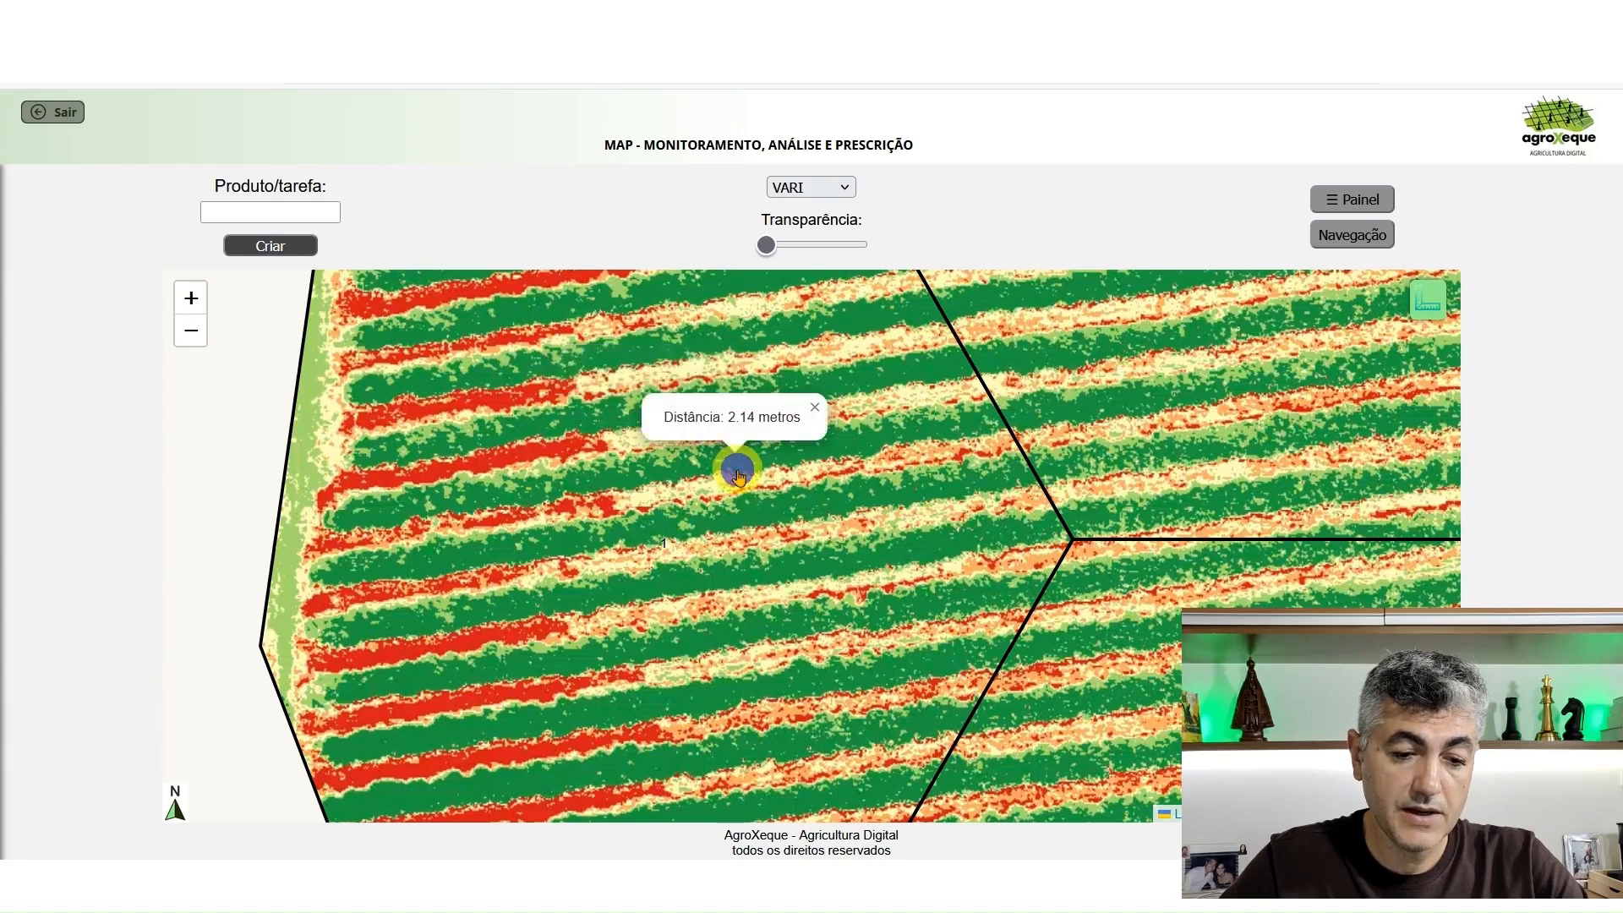
click(662, 562)
double_click(667, 596)
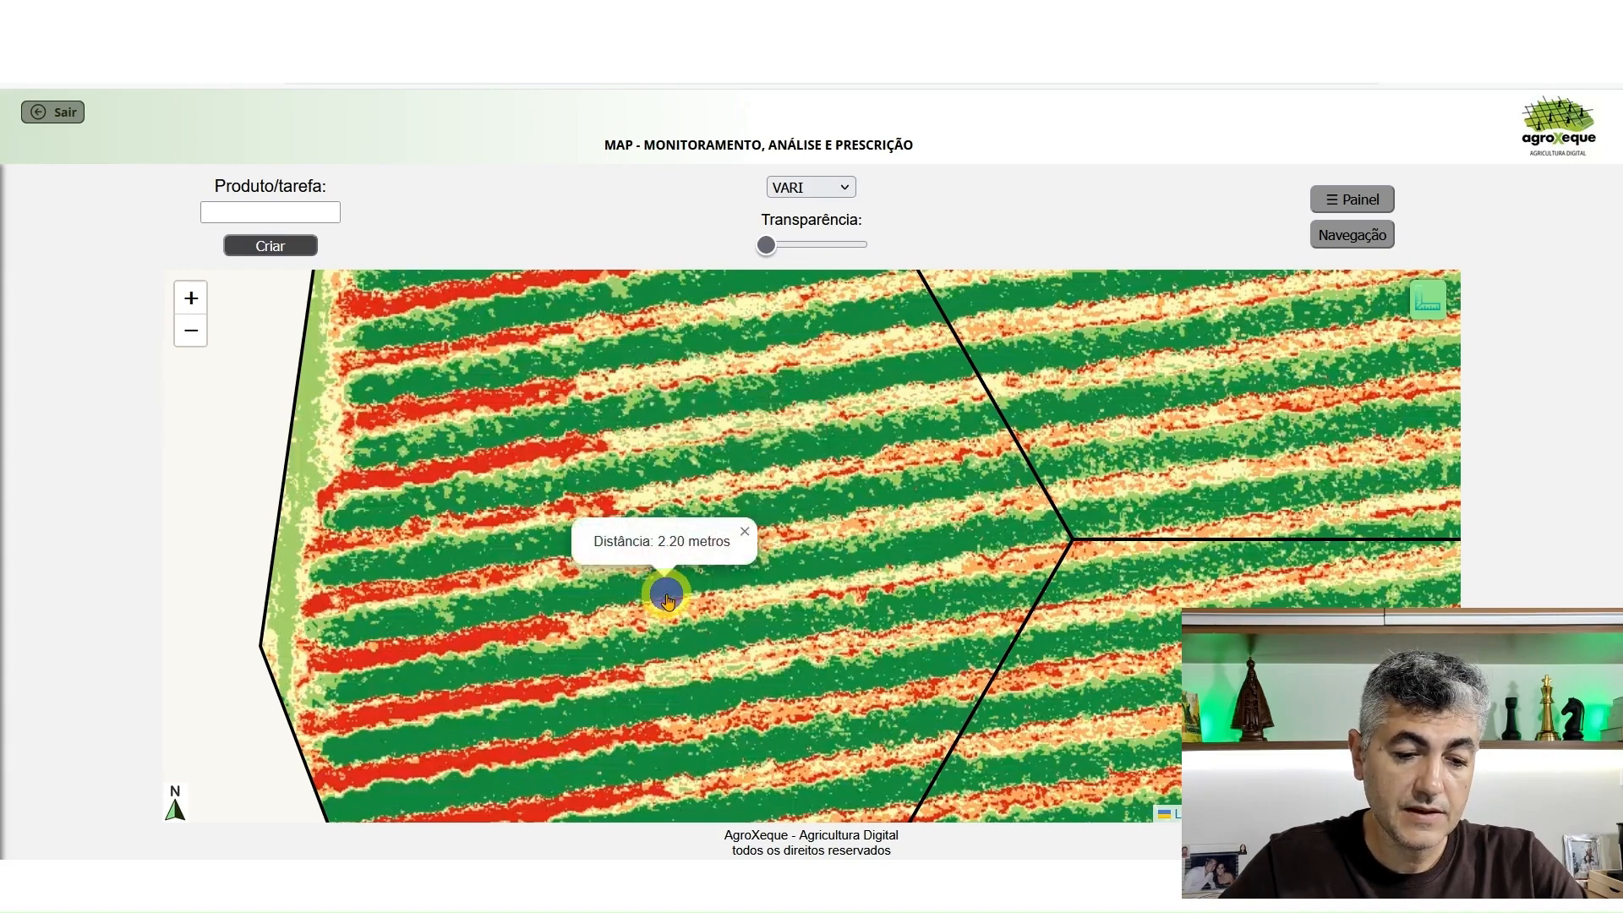
click(742, 533)
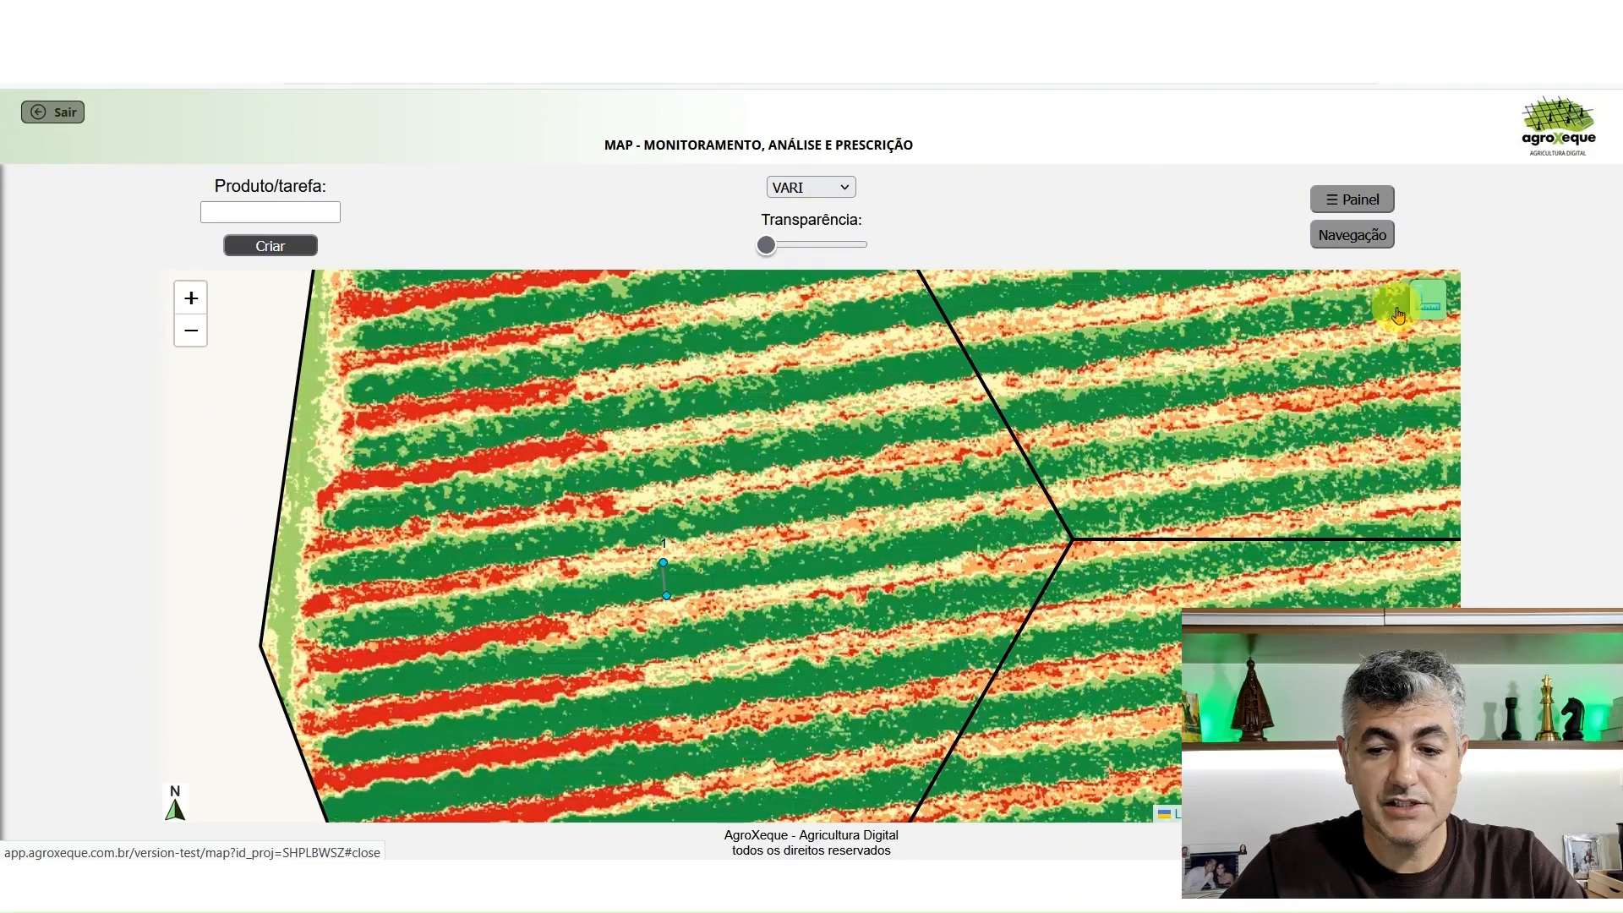
click(1422, 299)
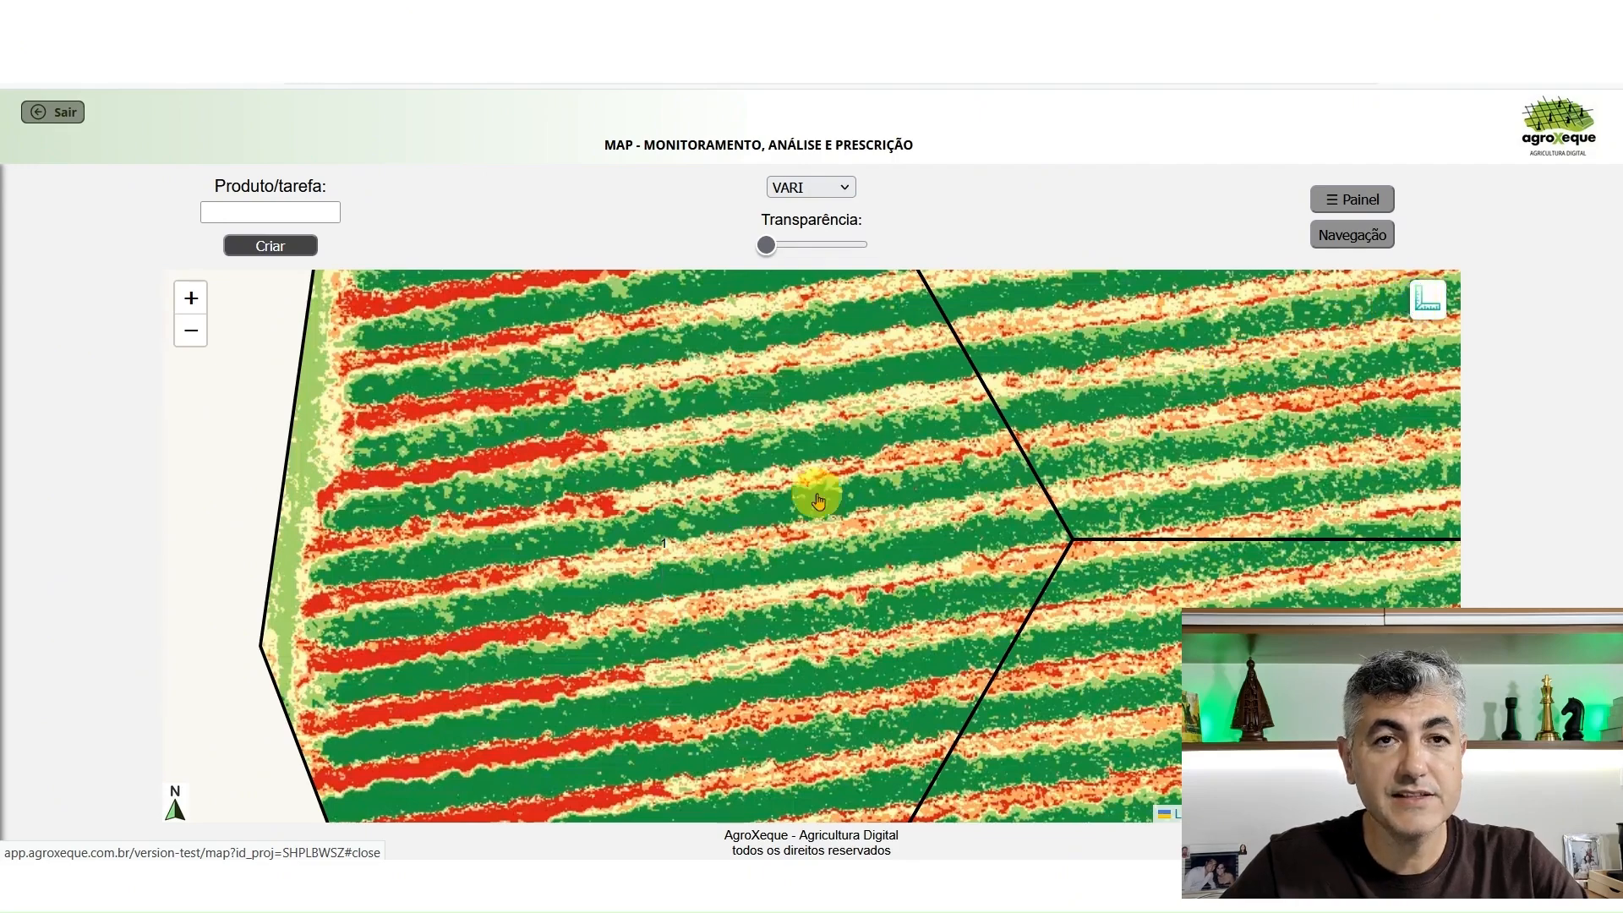
Examine how plant vigor changes along the rows from the western cells across to cell 56 at the eastern edge
drag(1231, 464, 1010, 495)
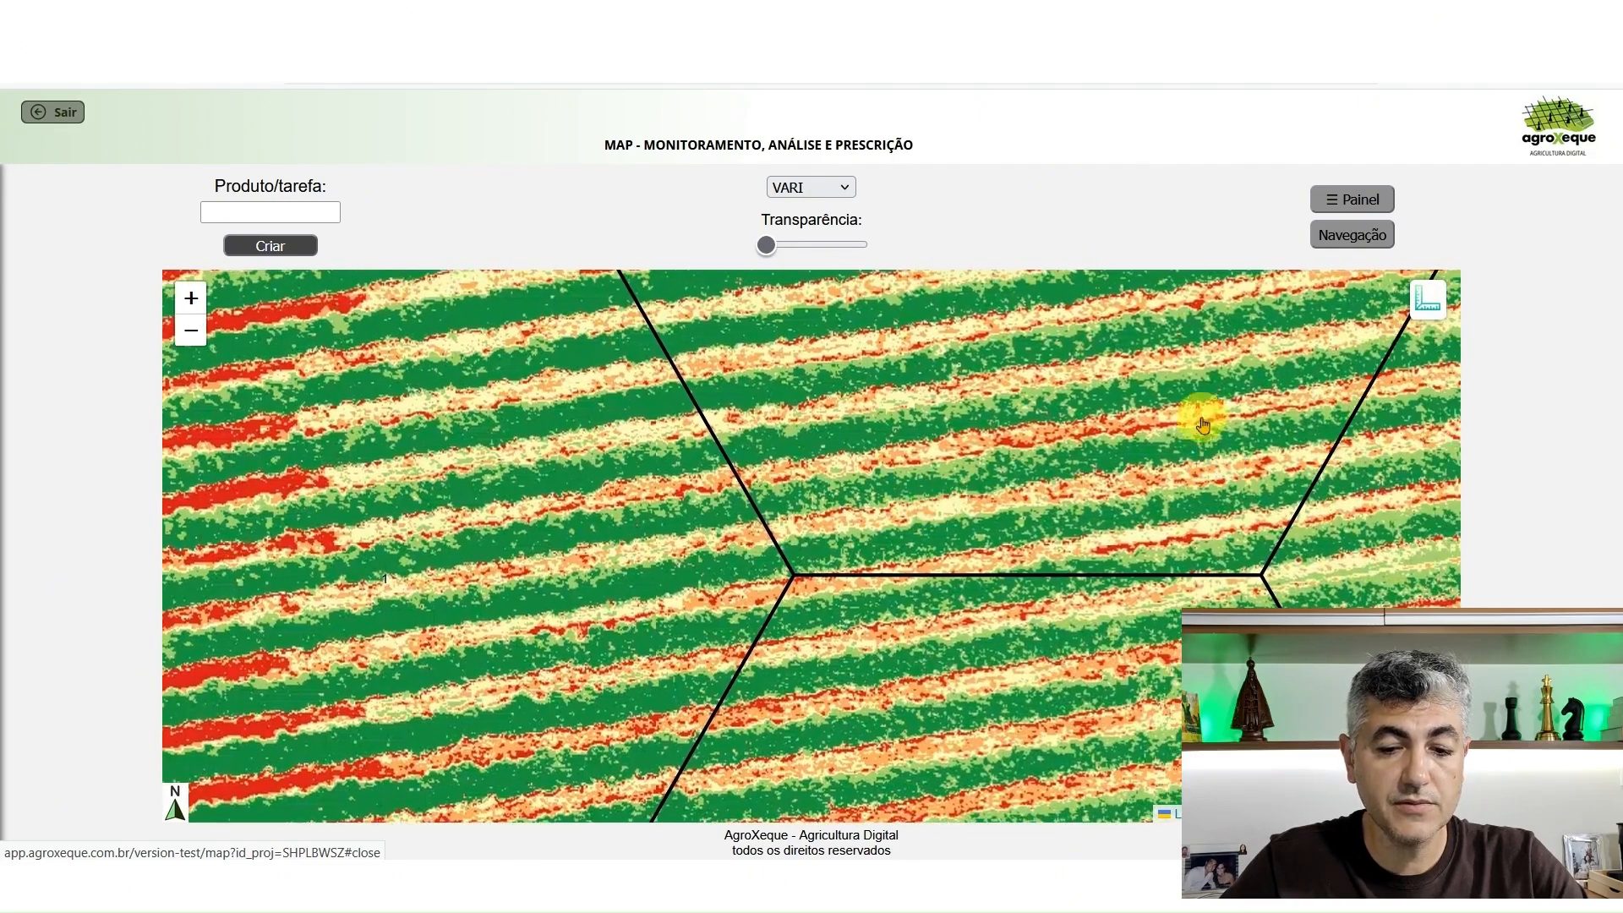
drag(1214, 387, 1003, 427)
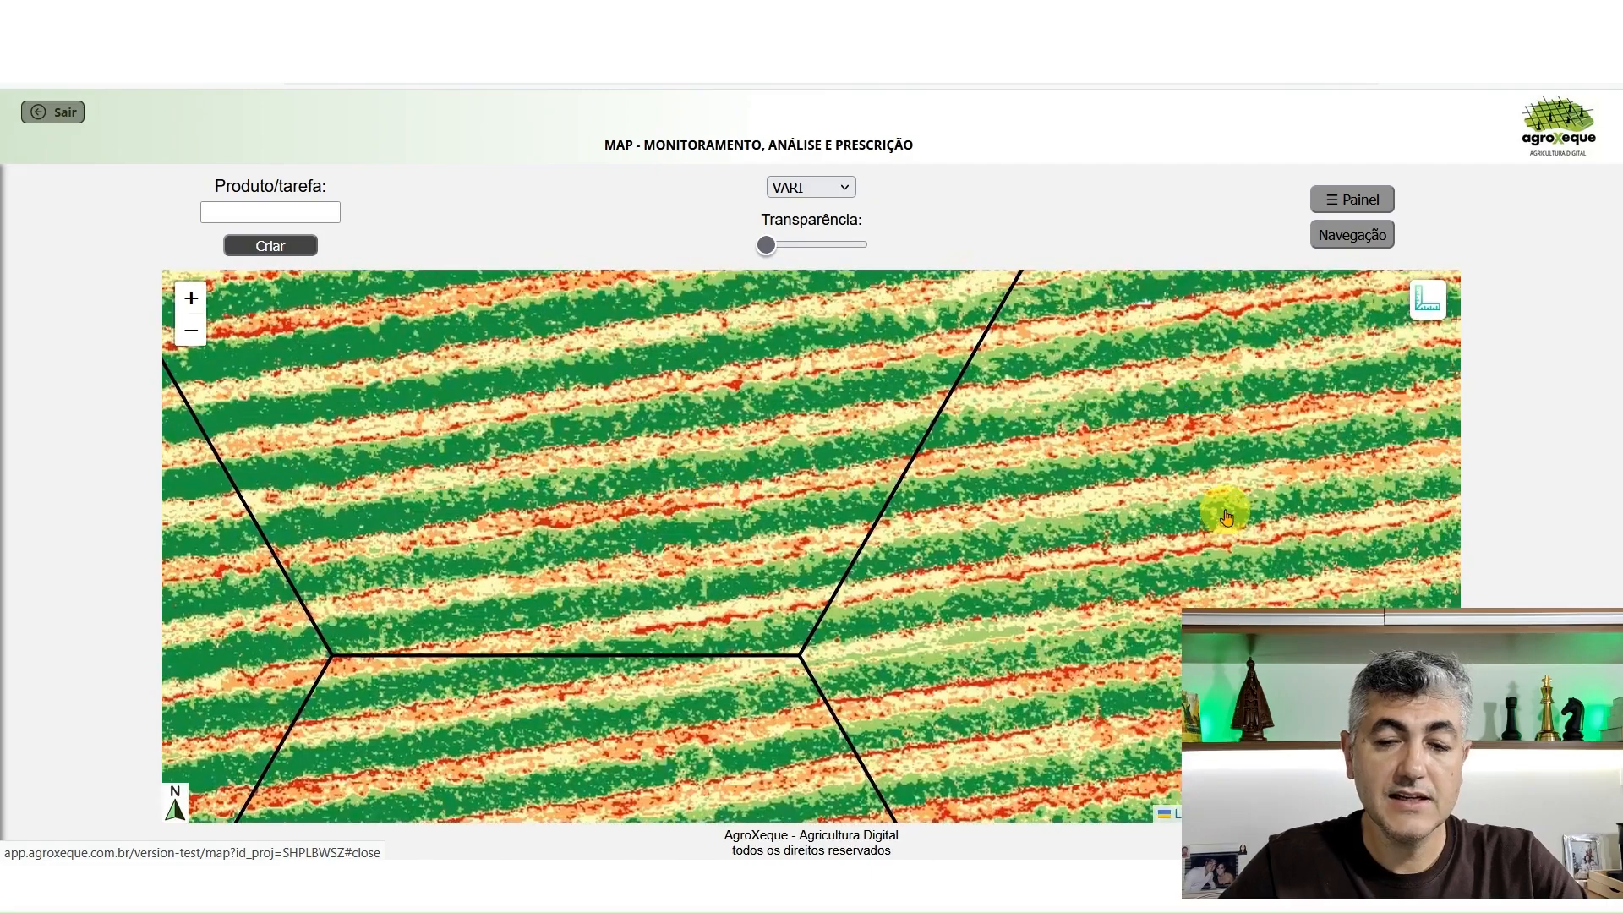
drag(1234, 524, 967, 524)
drag(1250, 425, 891, 479)
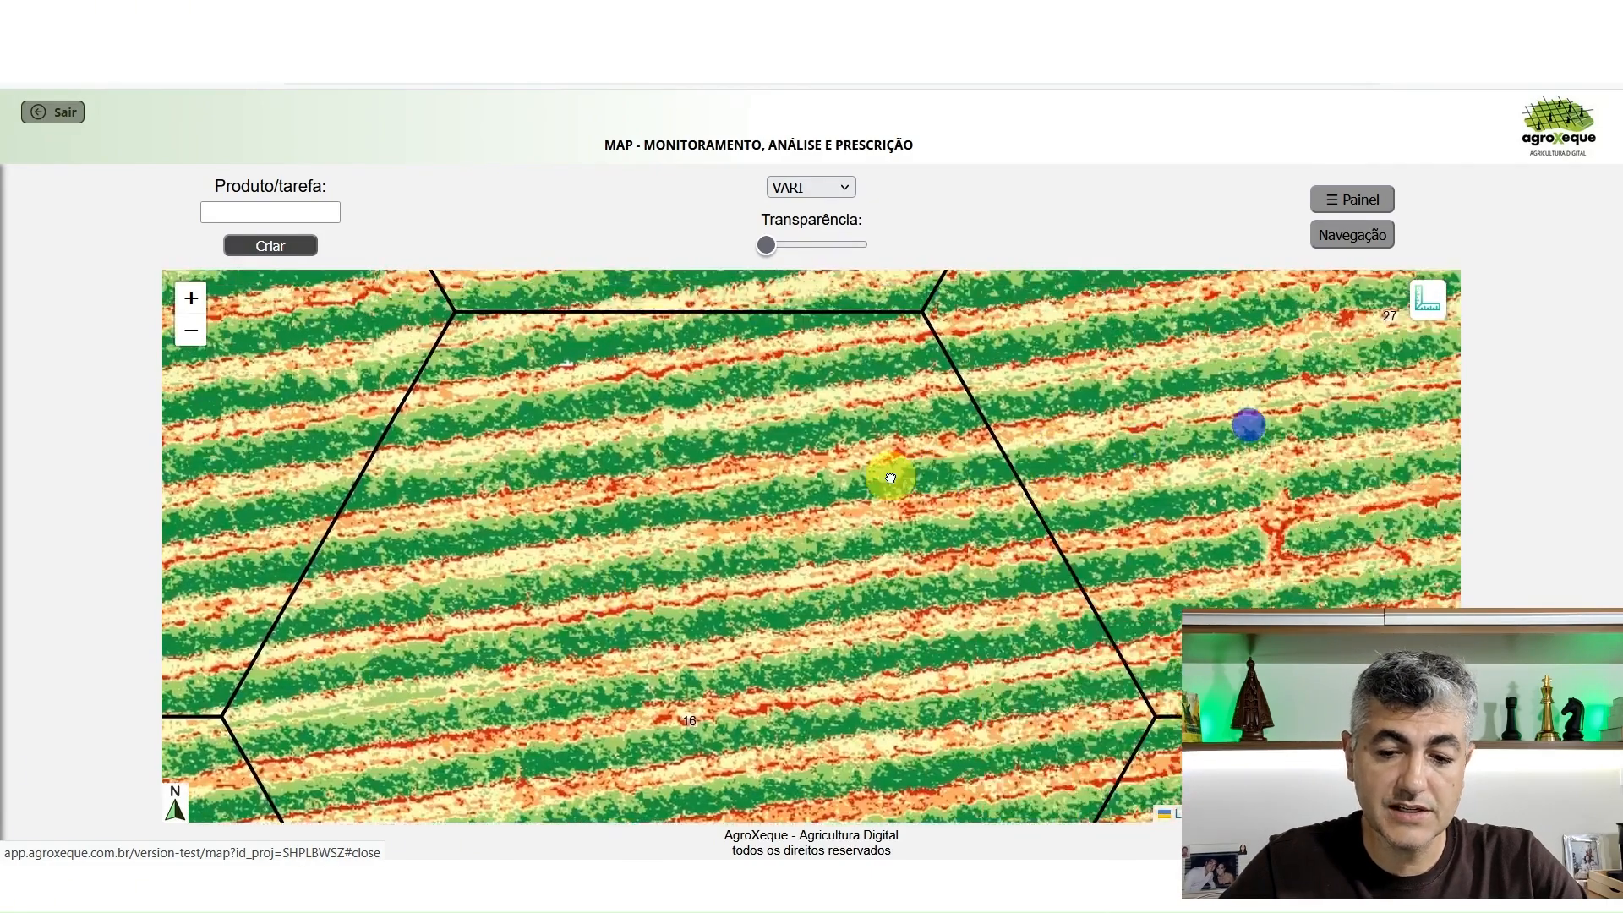
drag(1043, 486, 532, 496)
drag(1017, 511, 550, 533)
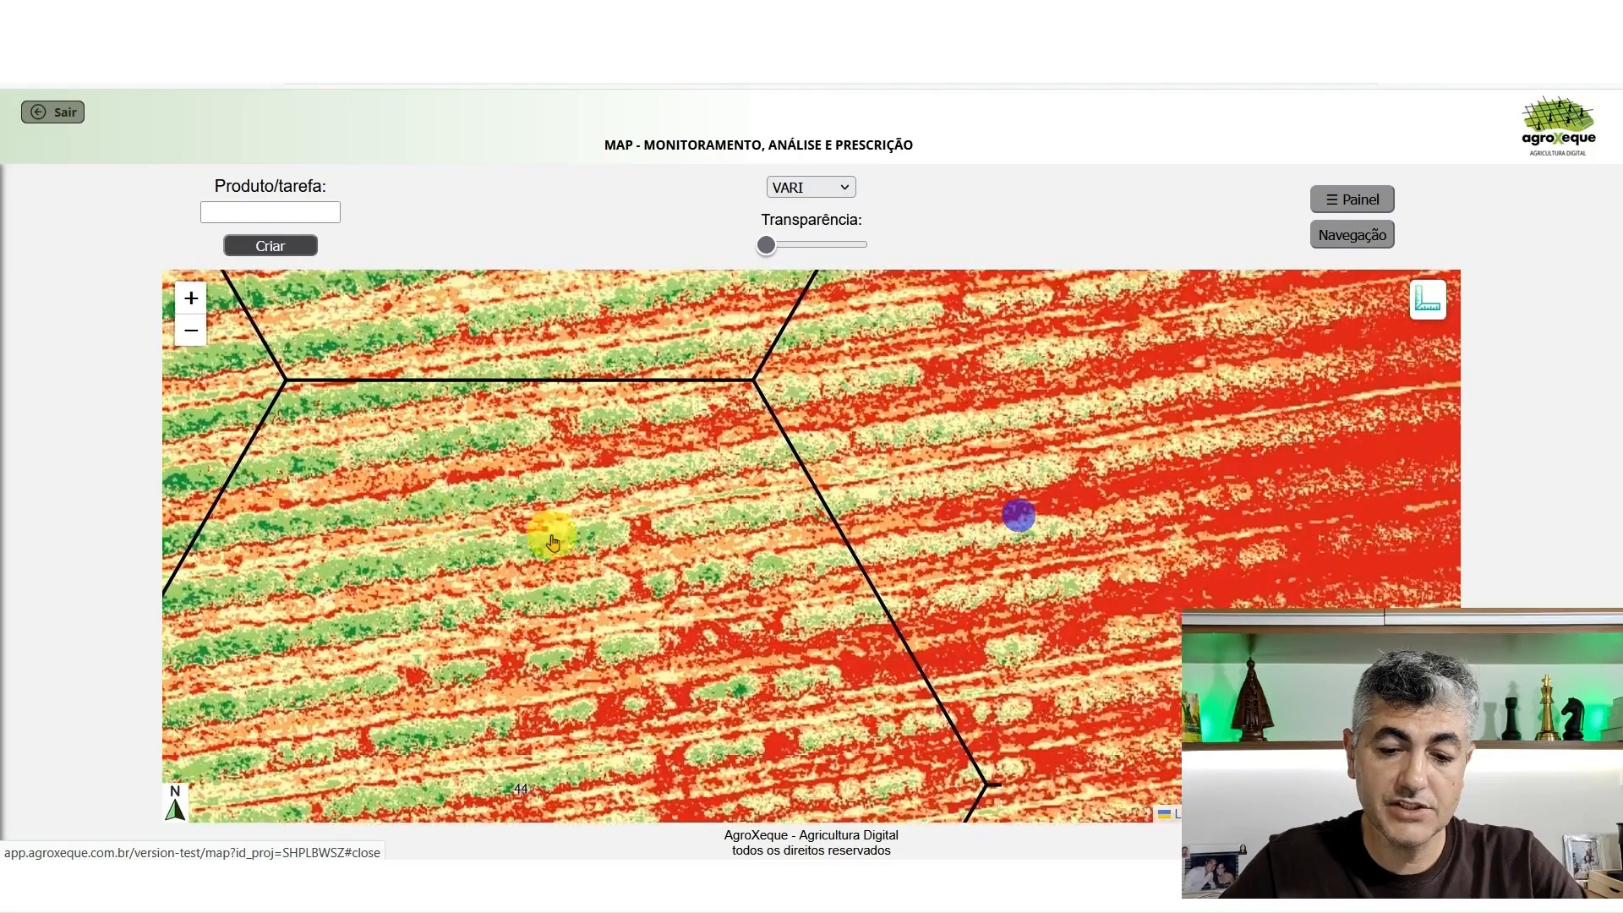
drag(1160, 553, 945, 683)
drag(956, 489, 782, 625)
drag(1044, 604, 1021, 518)
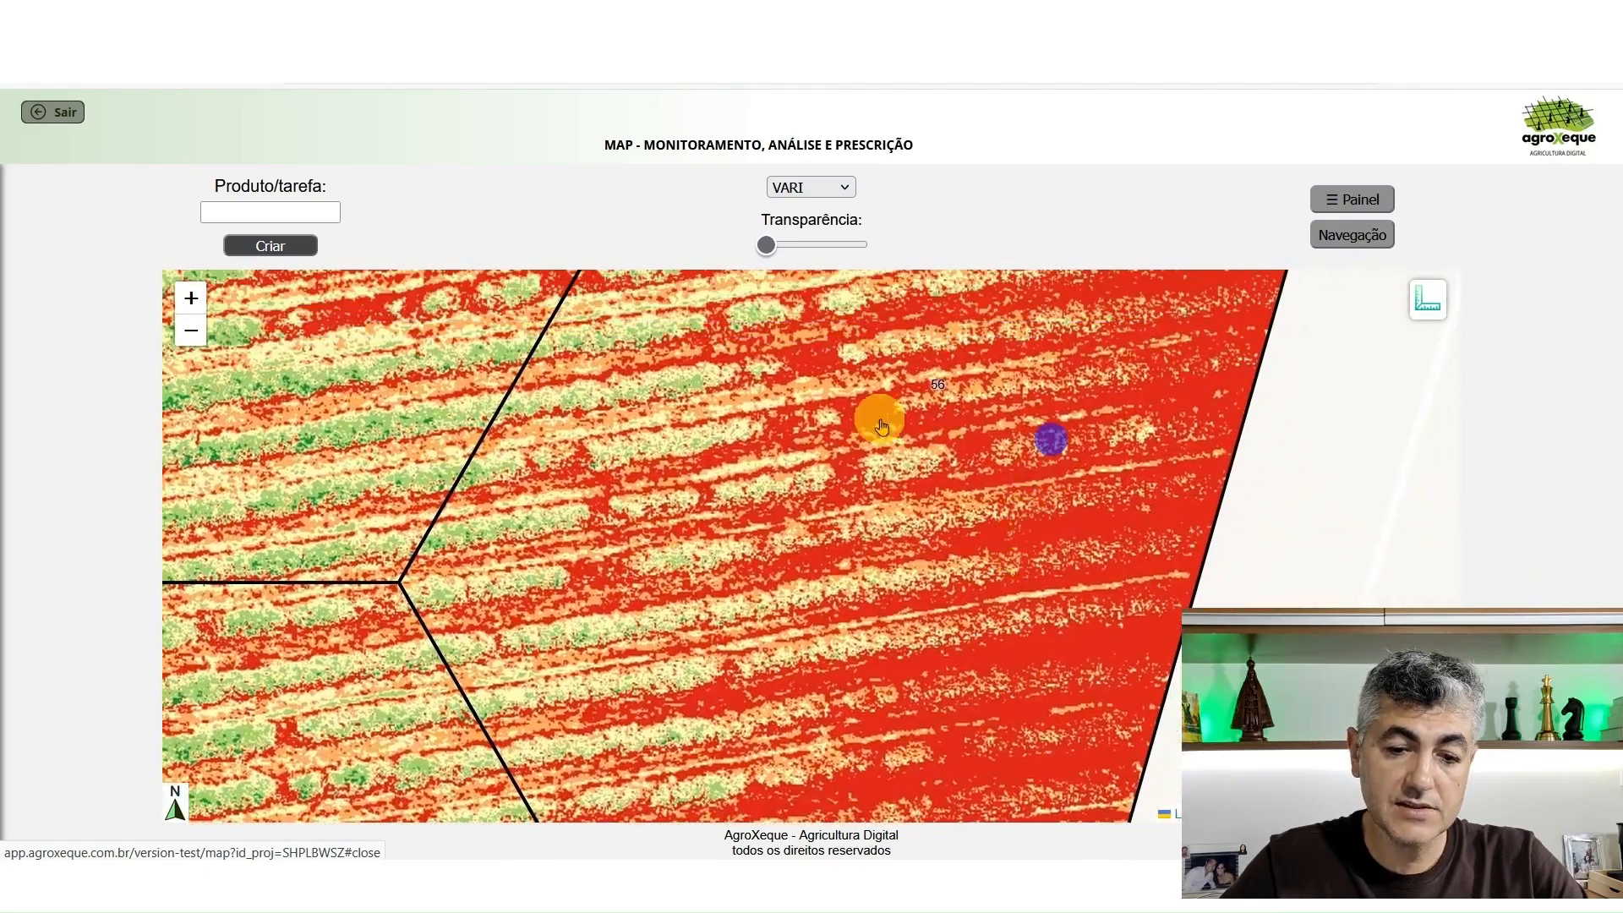
click(1356, 197)
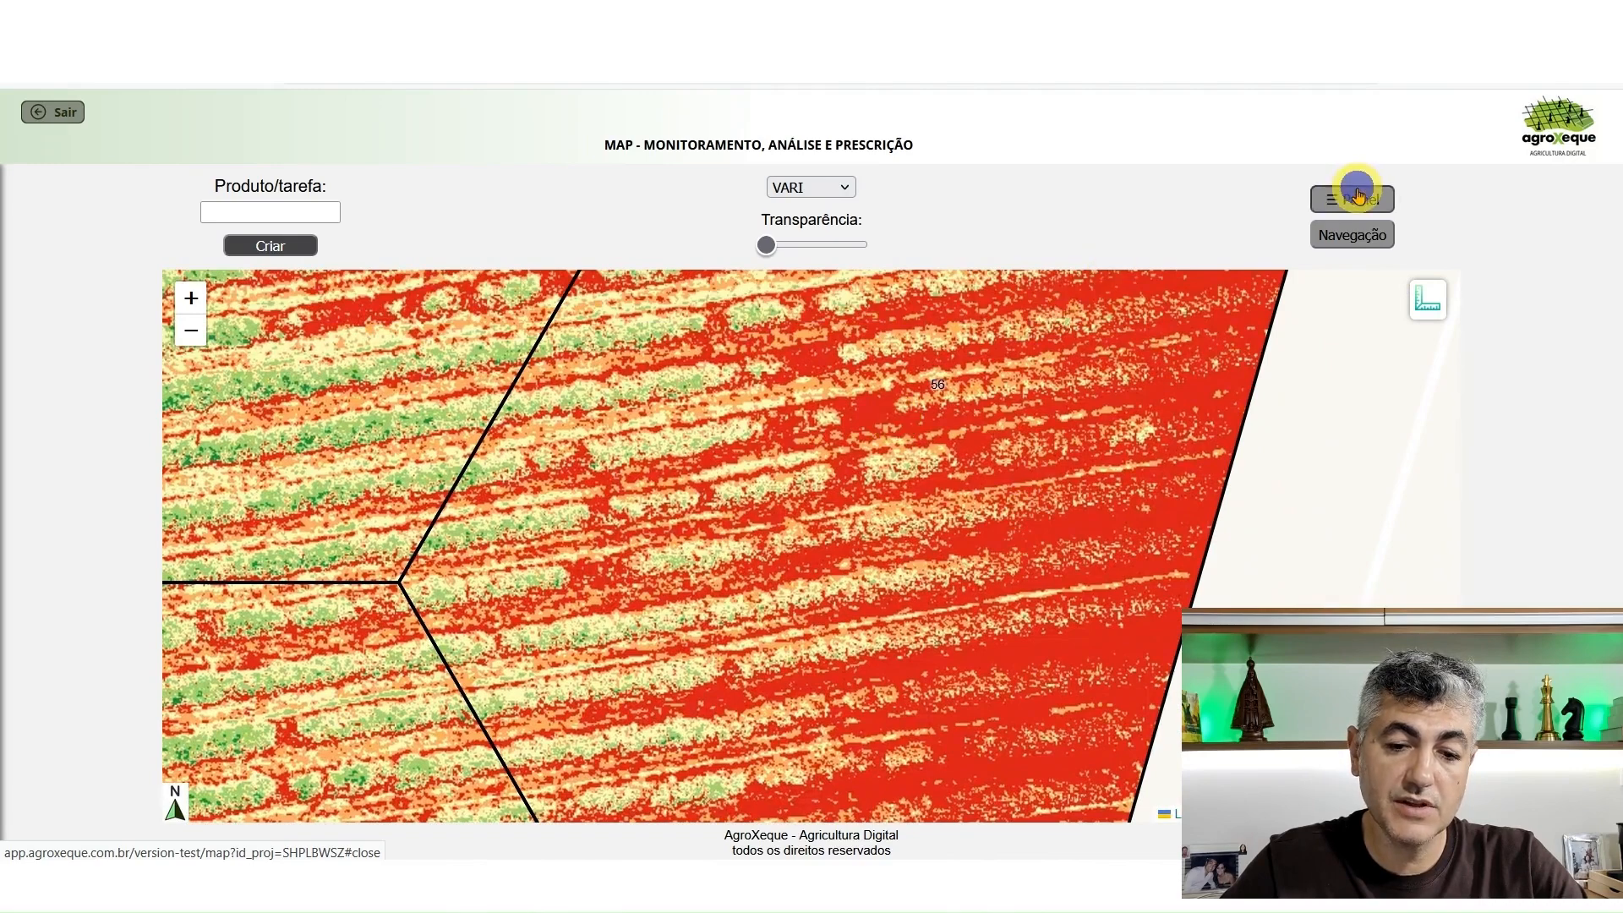
click(1356, 197)
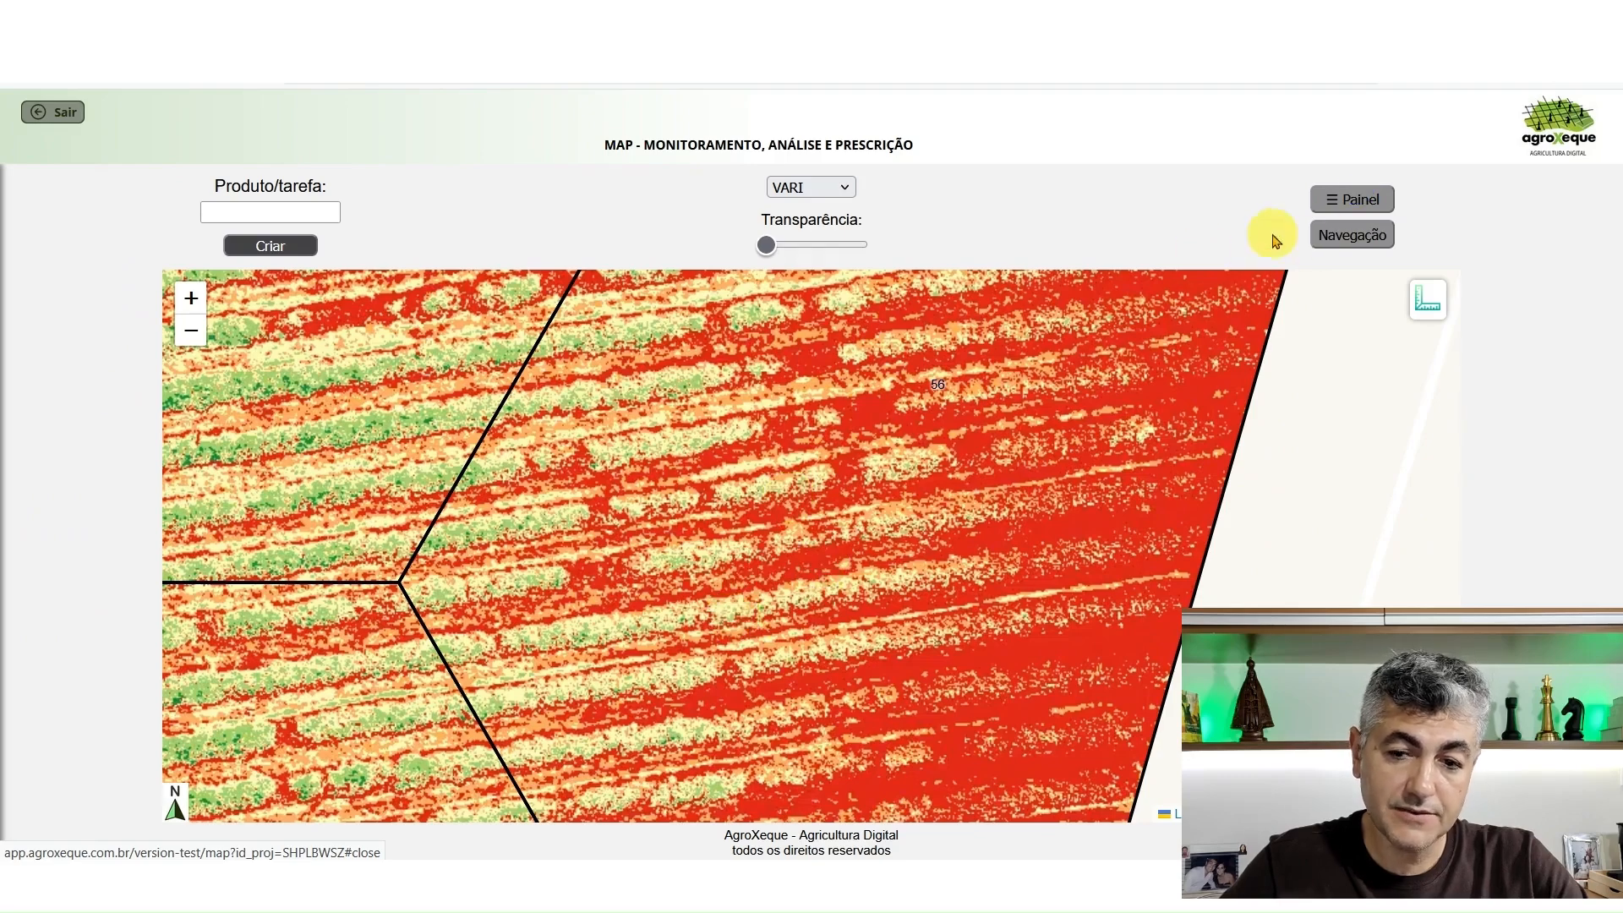
Measure the crop row width at three spots in the low-vigor area around cell 56
click(1425, 306)
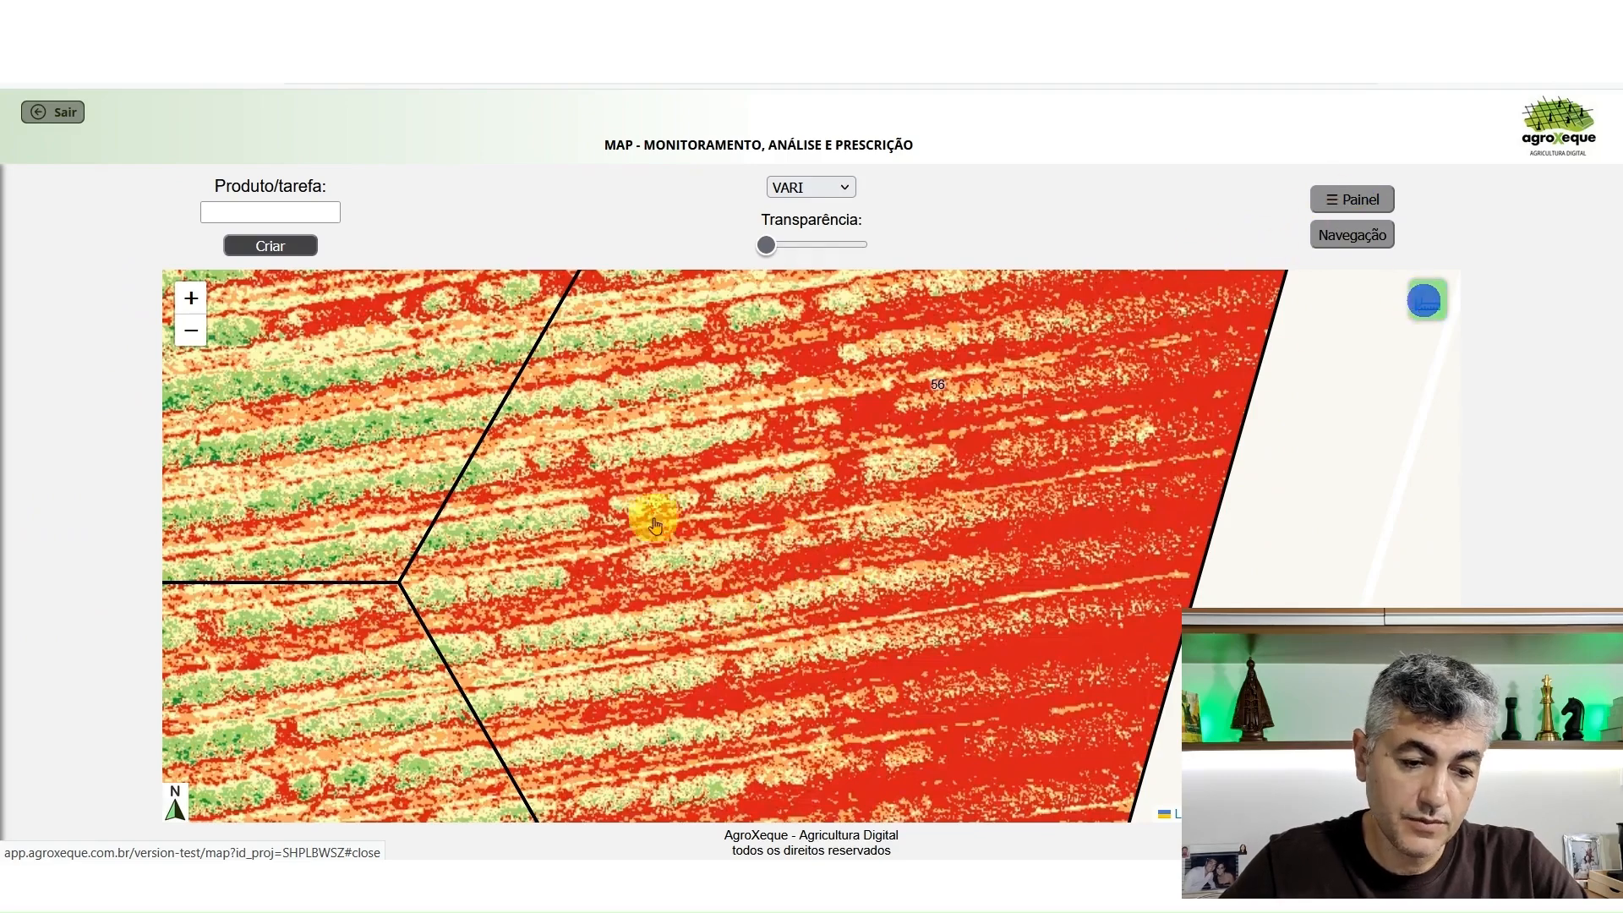
click(498, 519)
click(501, 545)
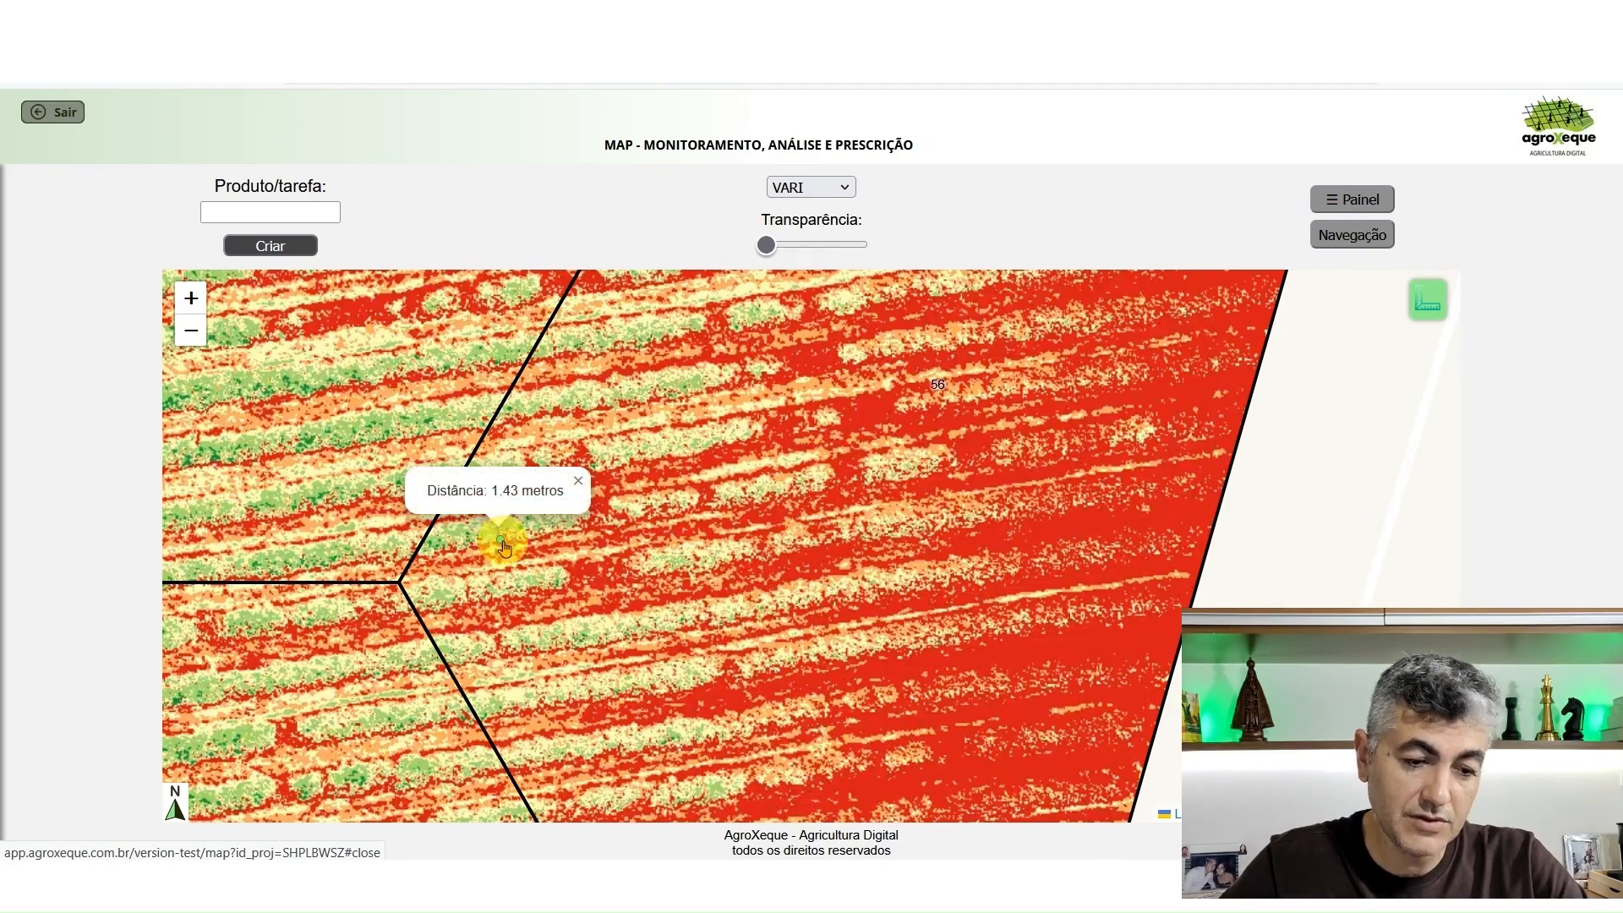
click(642, 320)
click(642, 338)
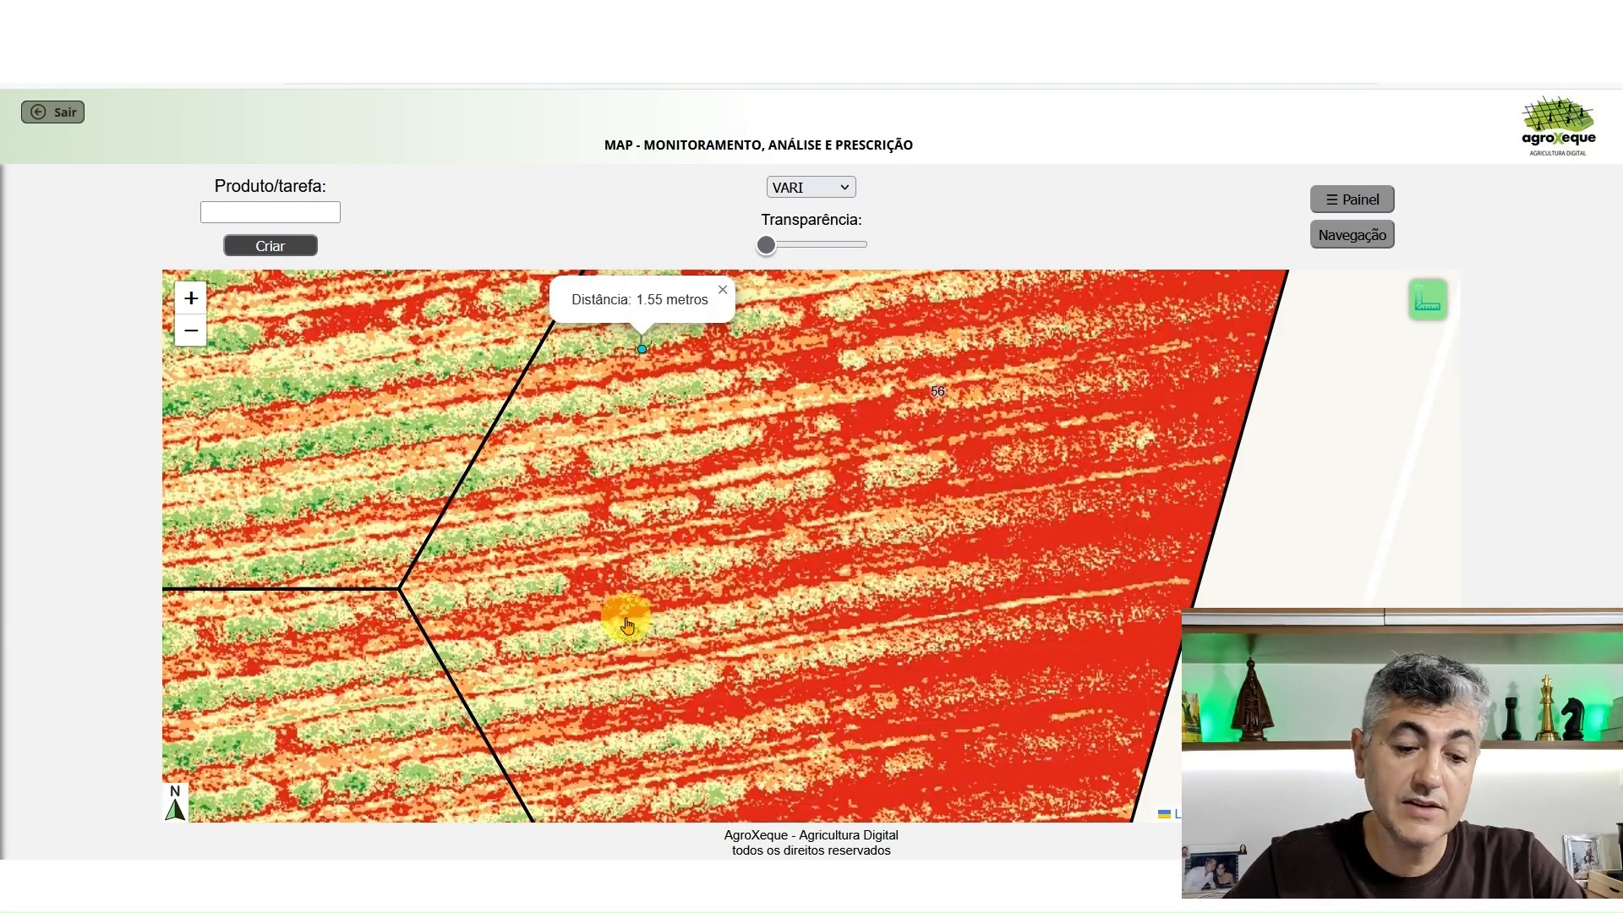
click(597, 626)
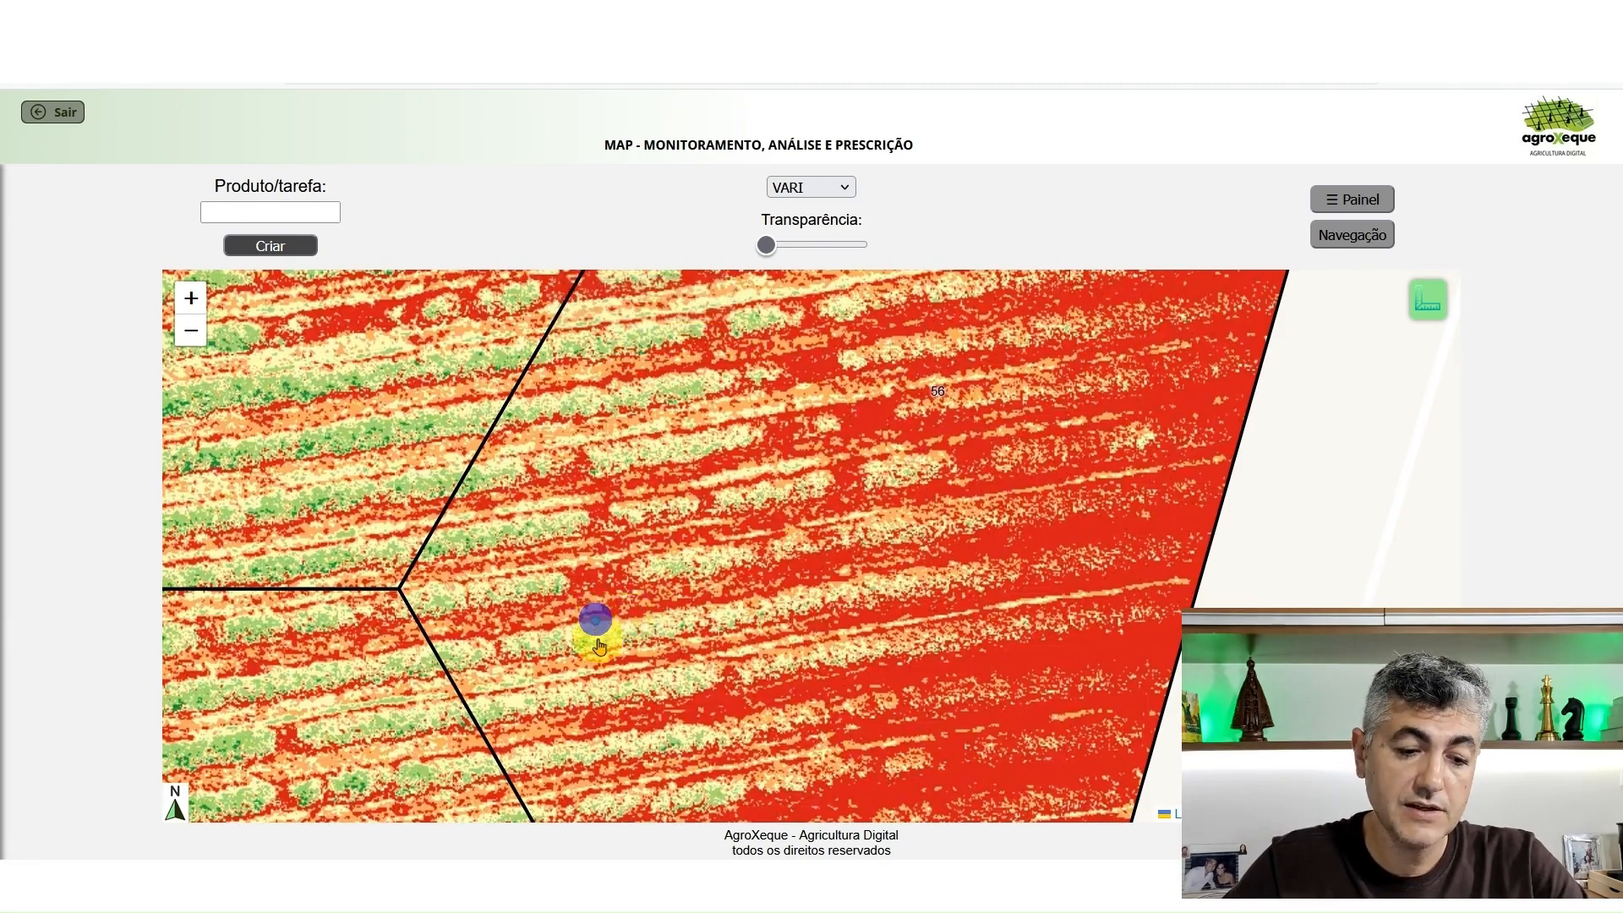
click(598, 650)
click(1424, 313)
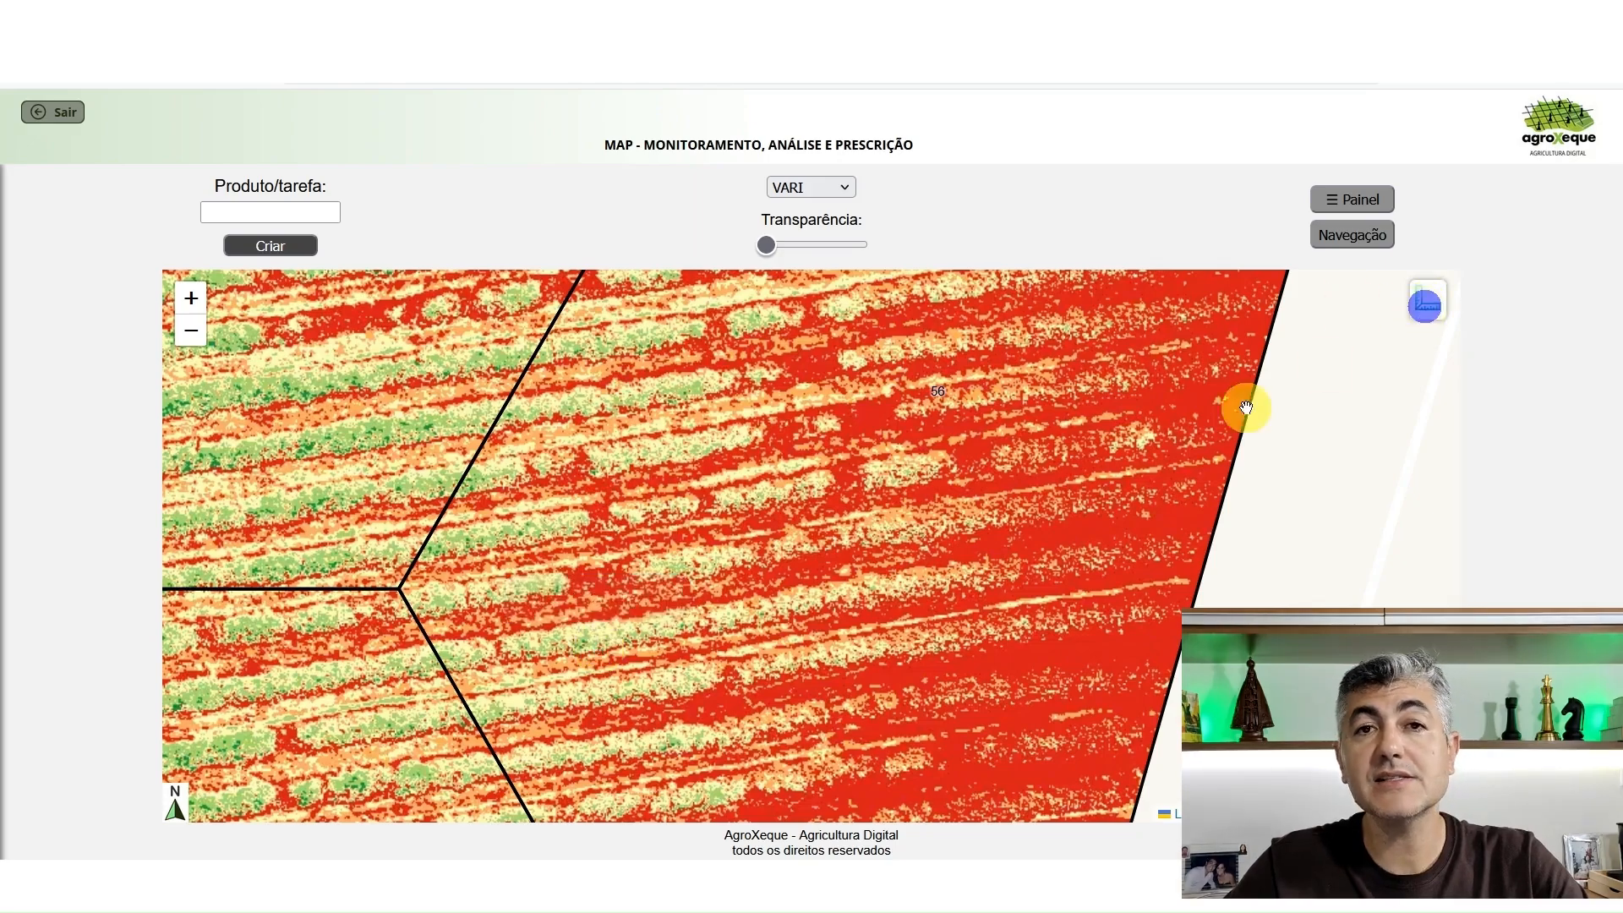
scroll(984, 528, down, 3)
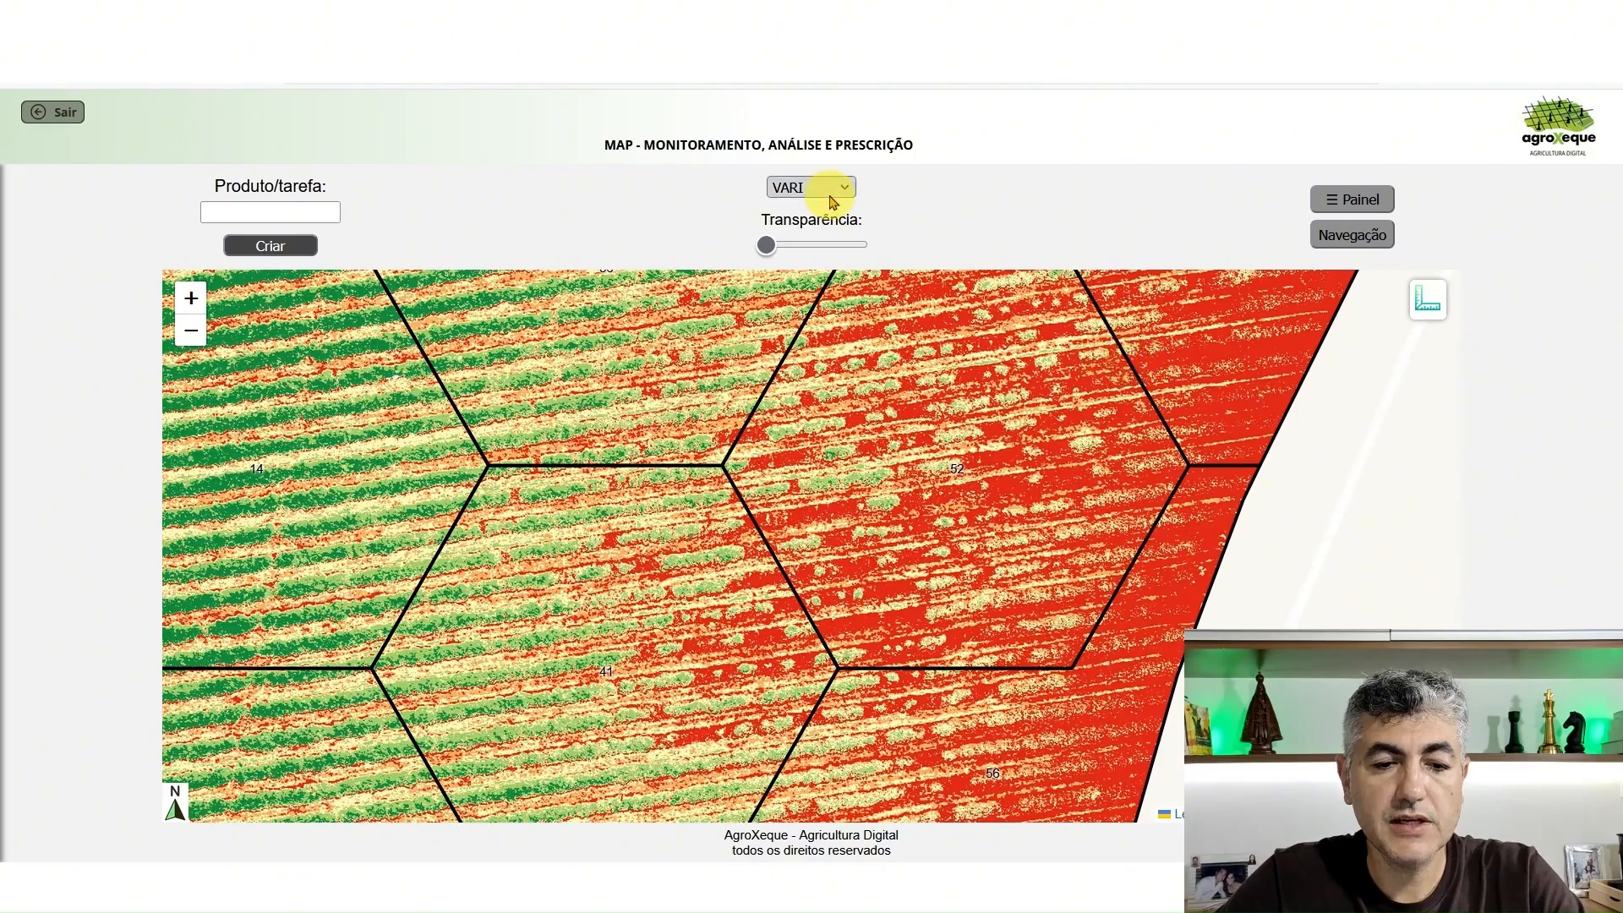
Switch the map to the Ortofoto layer and inspect the crop rows around cell 52
click(832, 201)
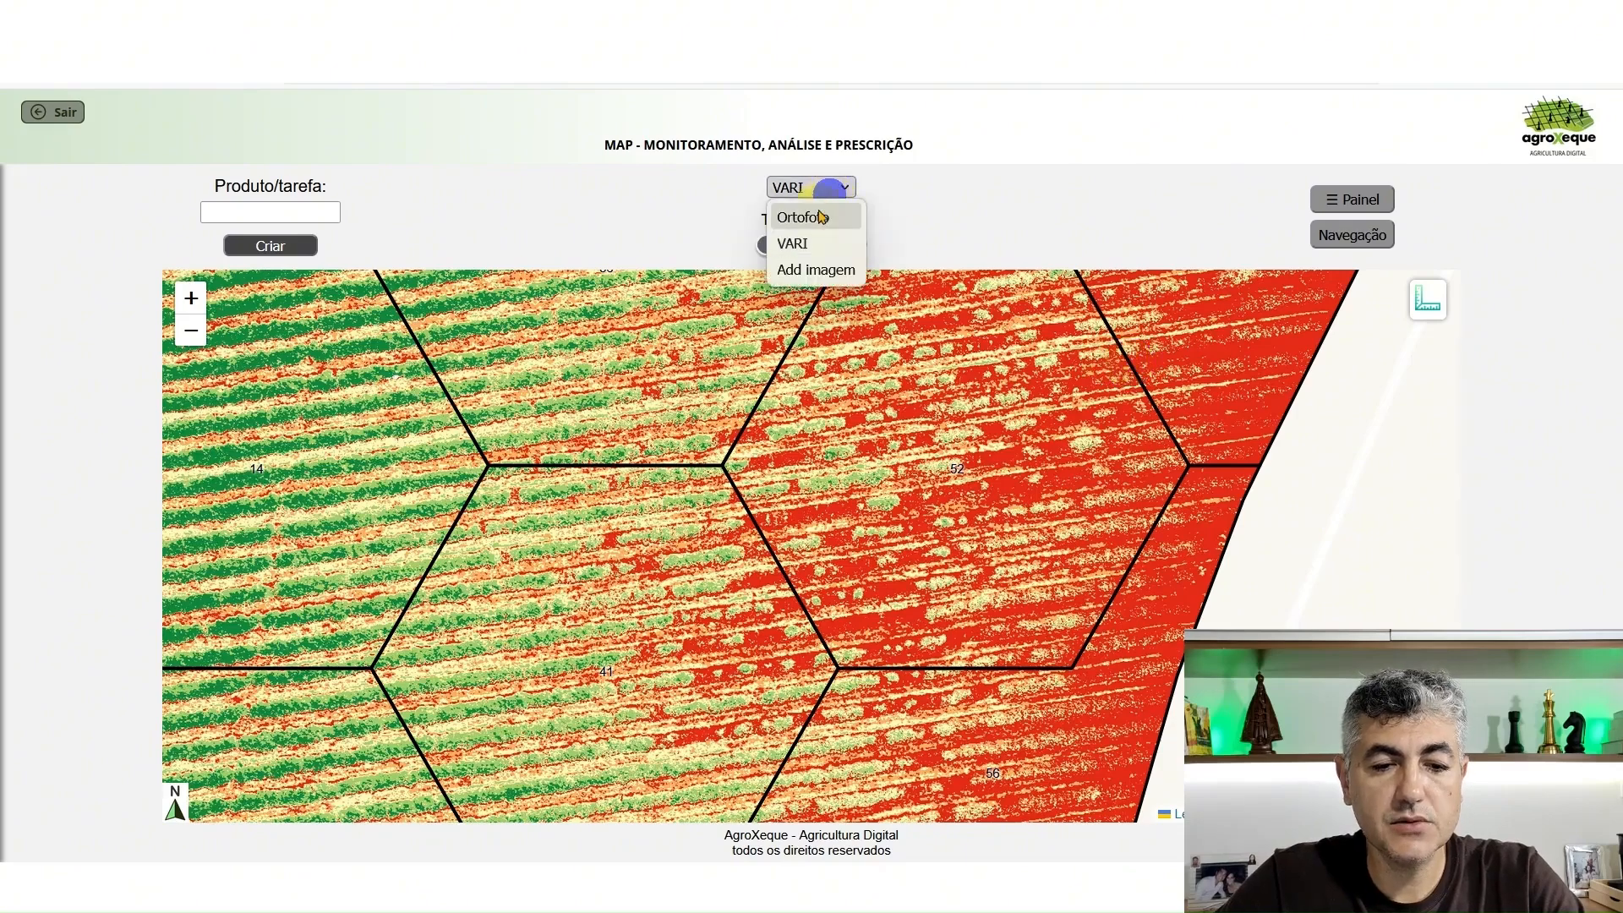
click(815, 213)
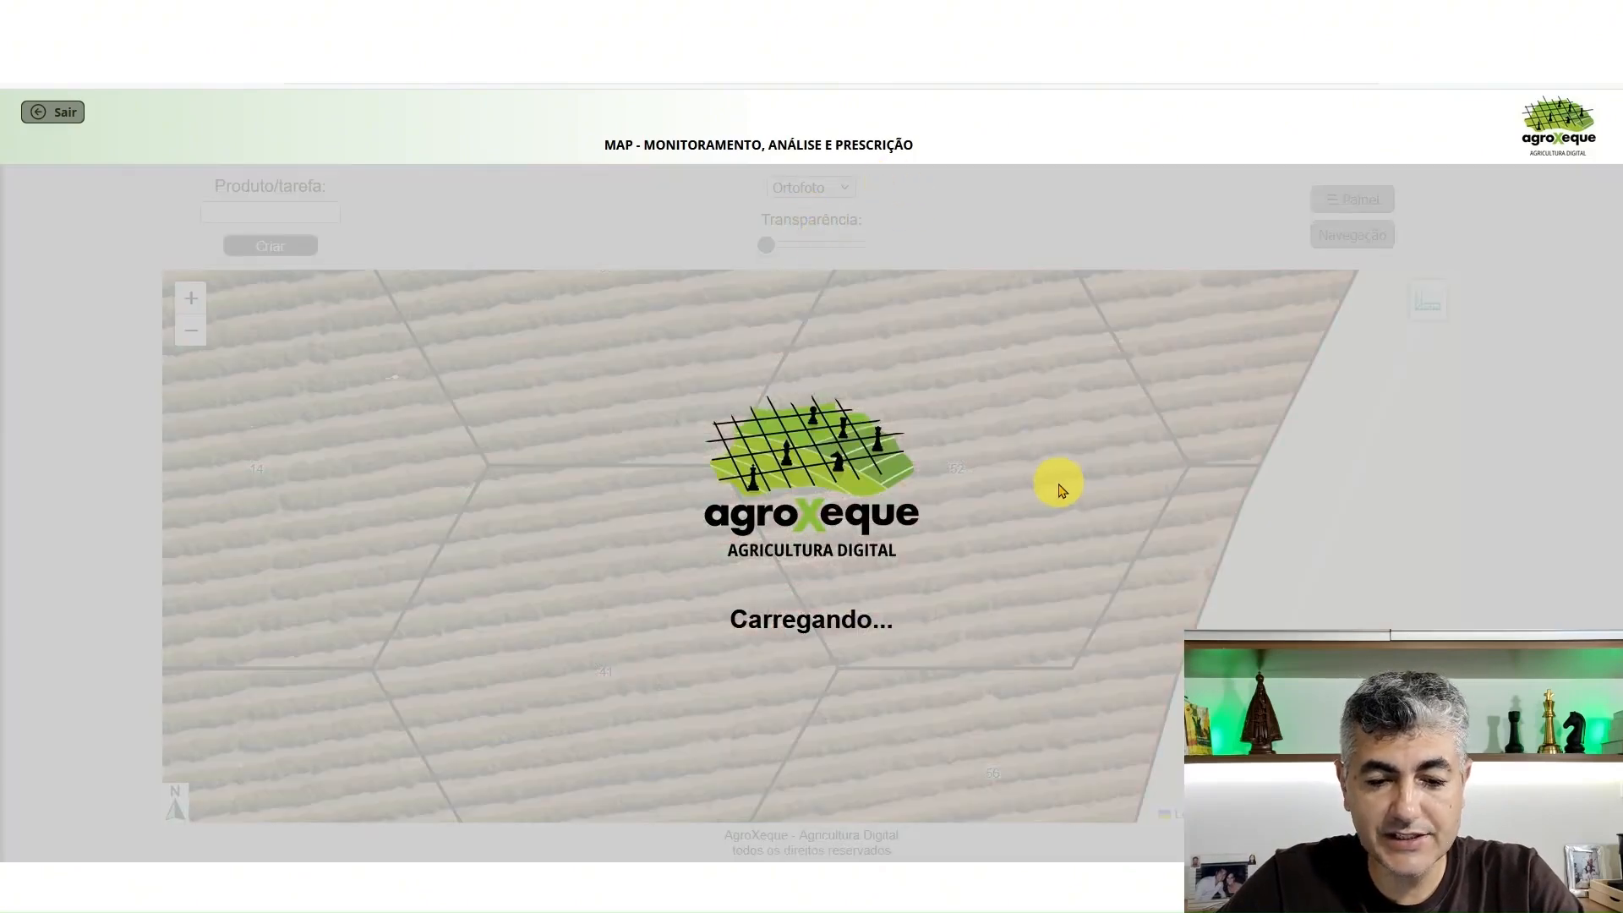
scroll(937, 464, up, 2)
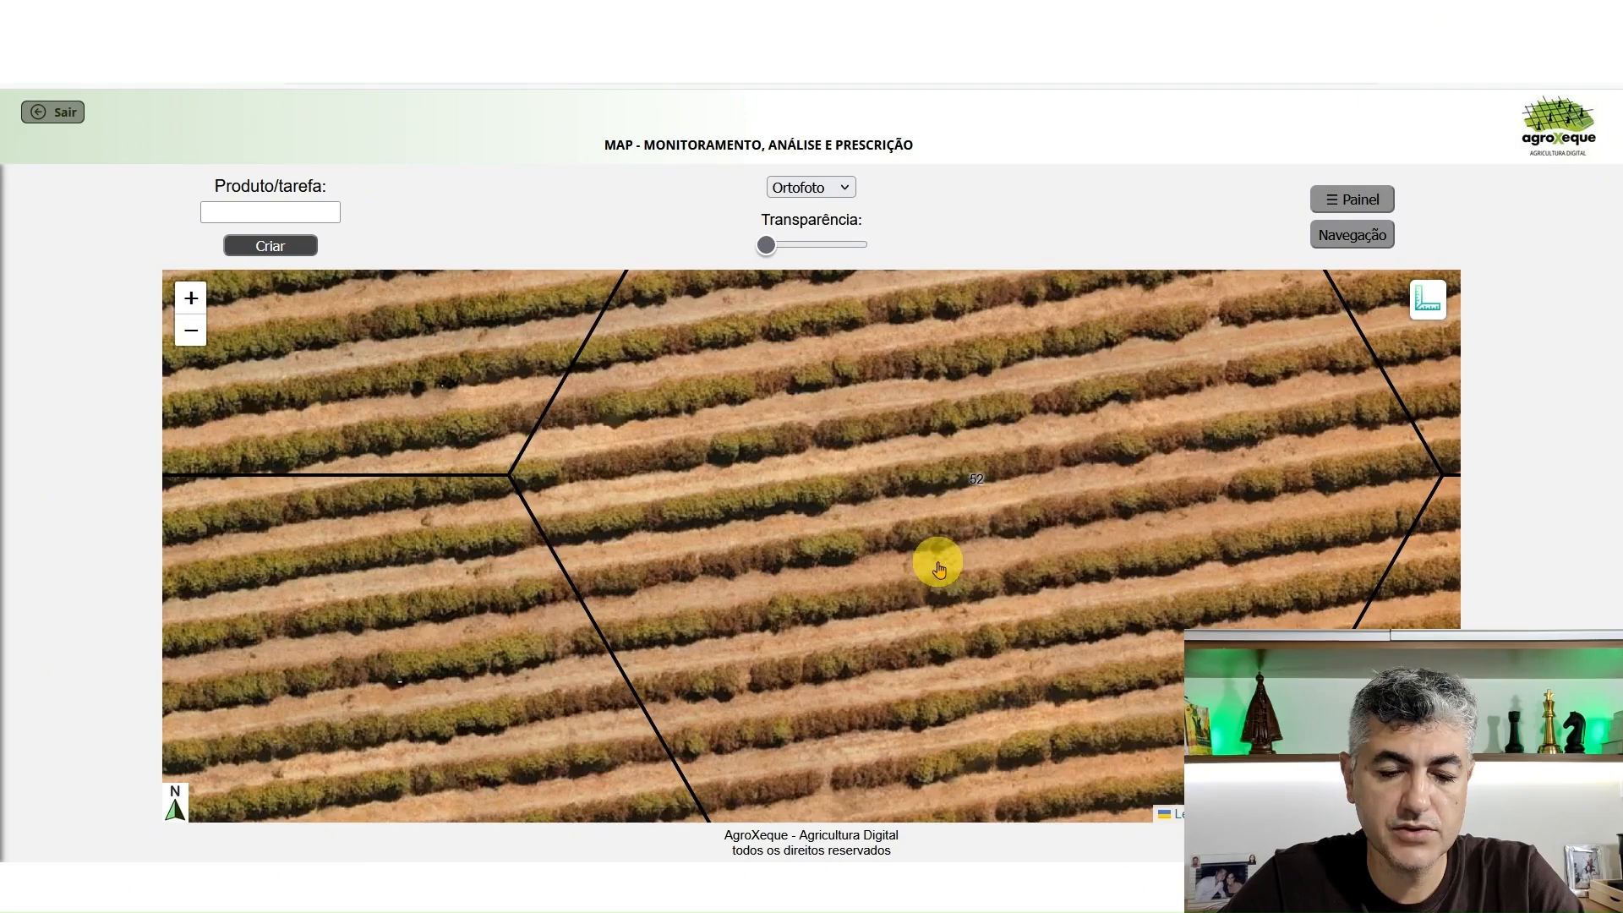
scroll(934, 561, down, 2)
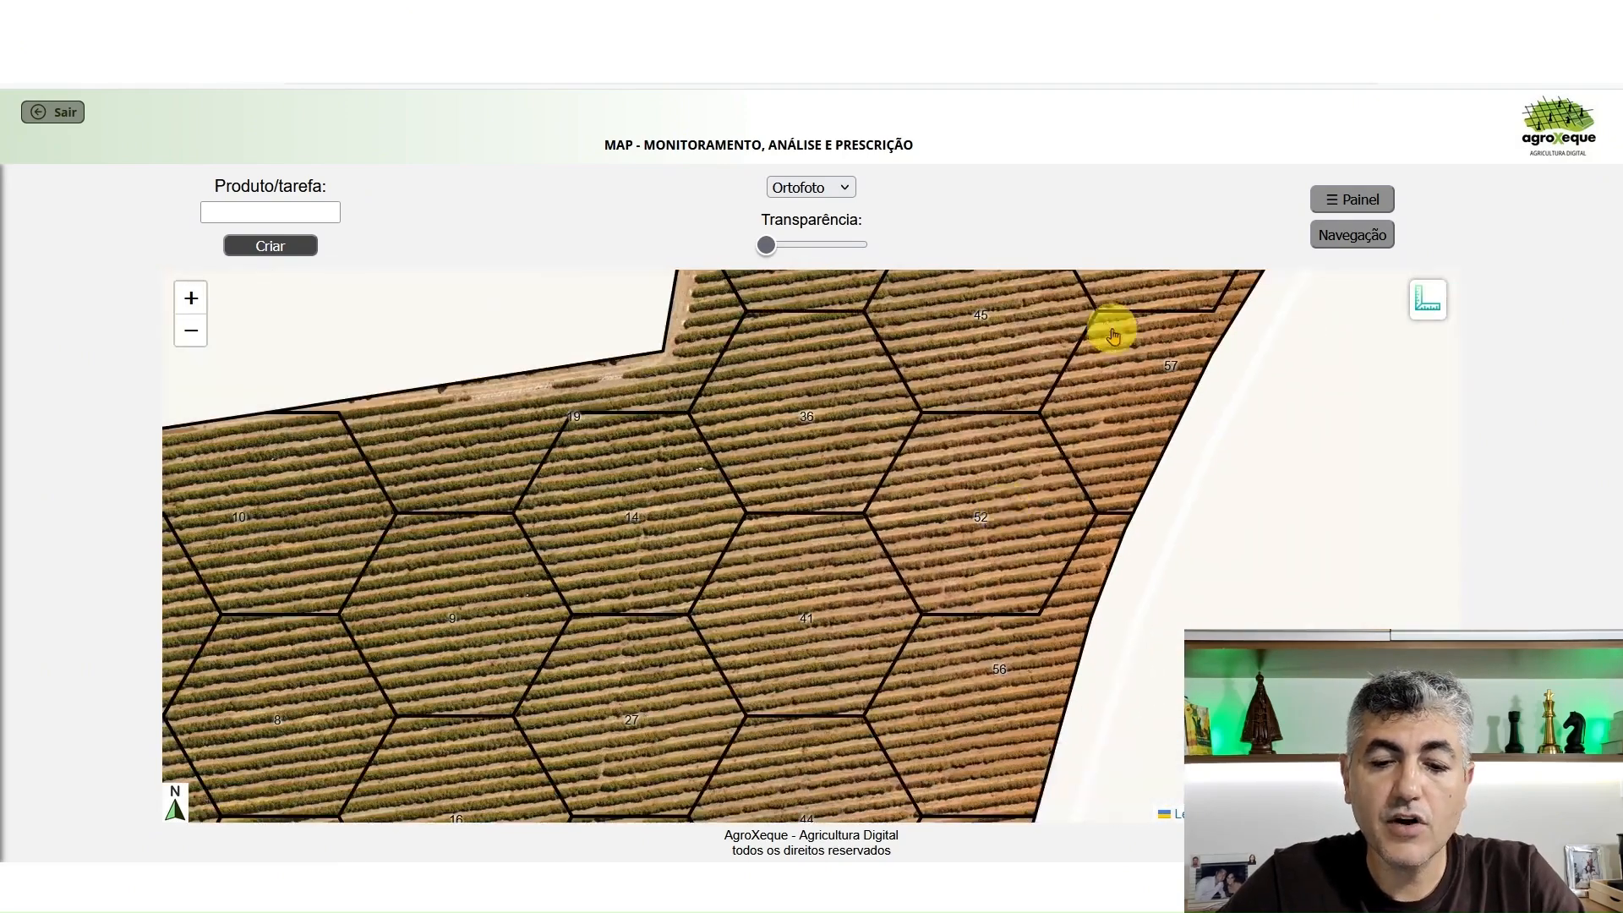
Return the map to the VARI layer and examine the vigor zones from the western cells to the eastern edge
click(835, 185)
click(803, 243)
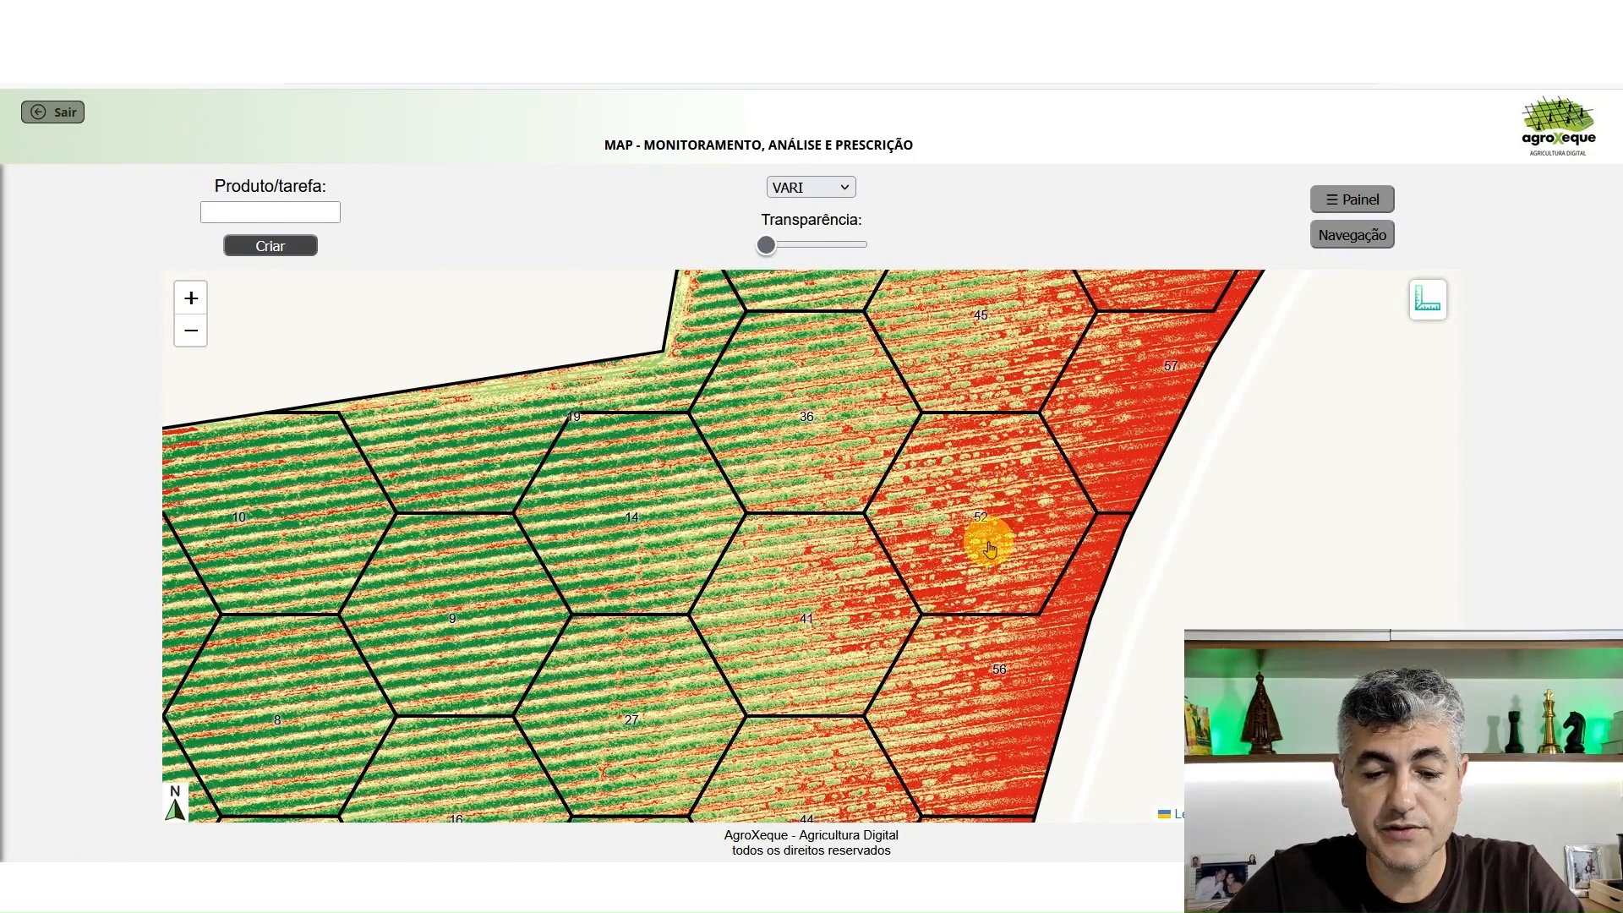
drag(934, 616, 947, 507)
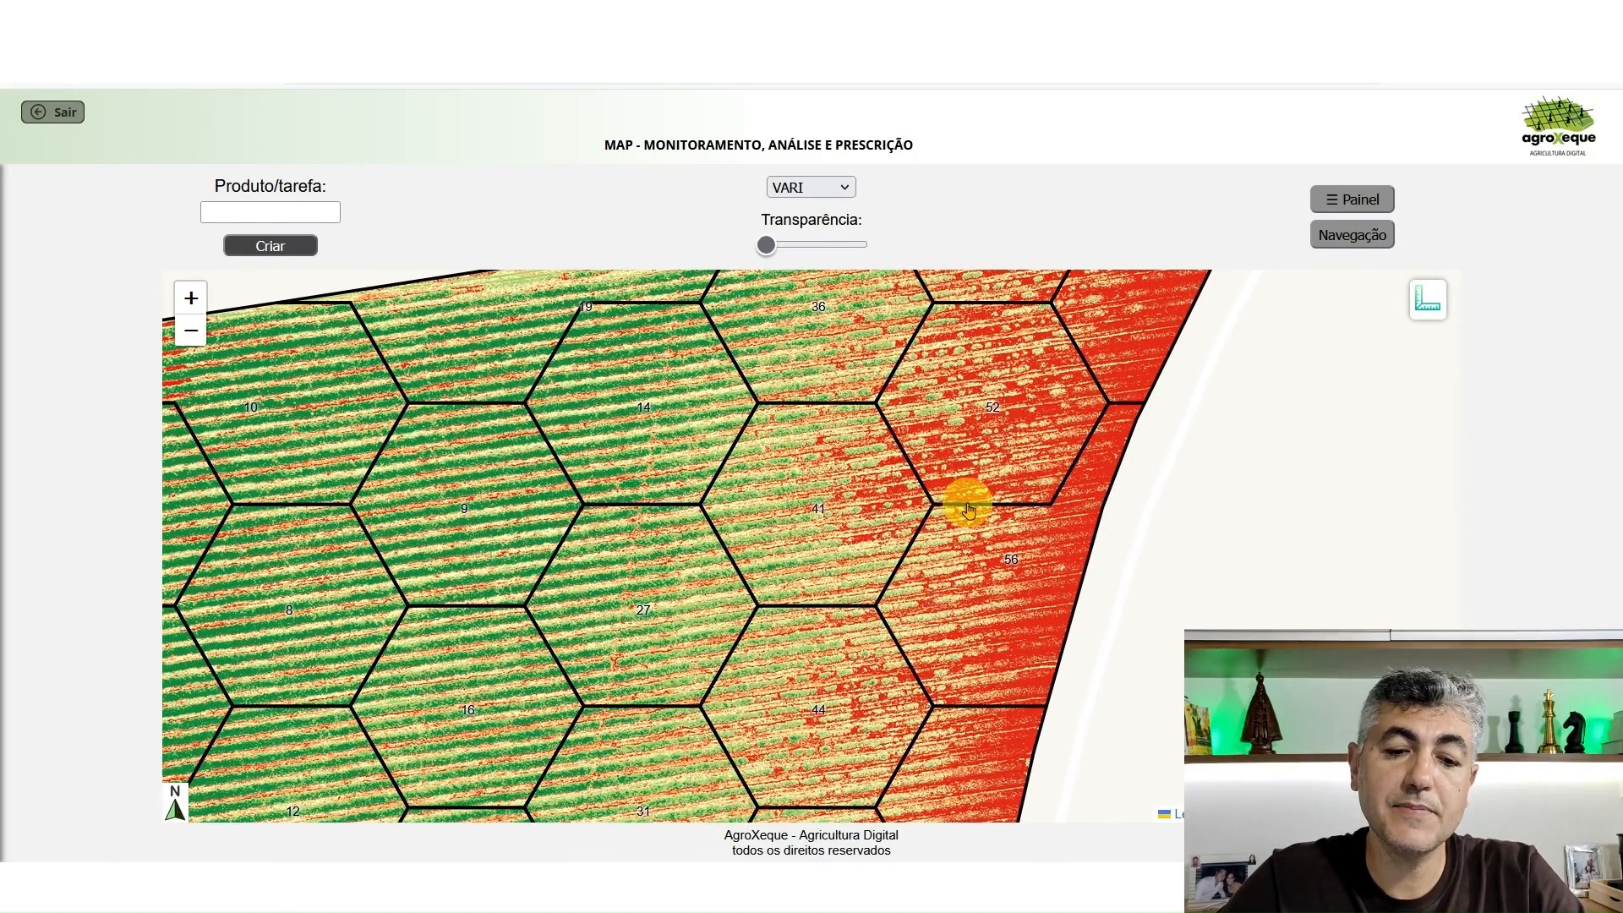
scroll(969, 507, down, 1)
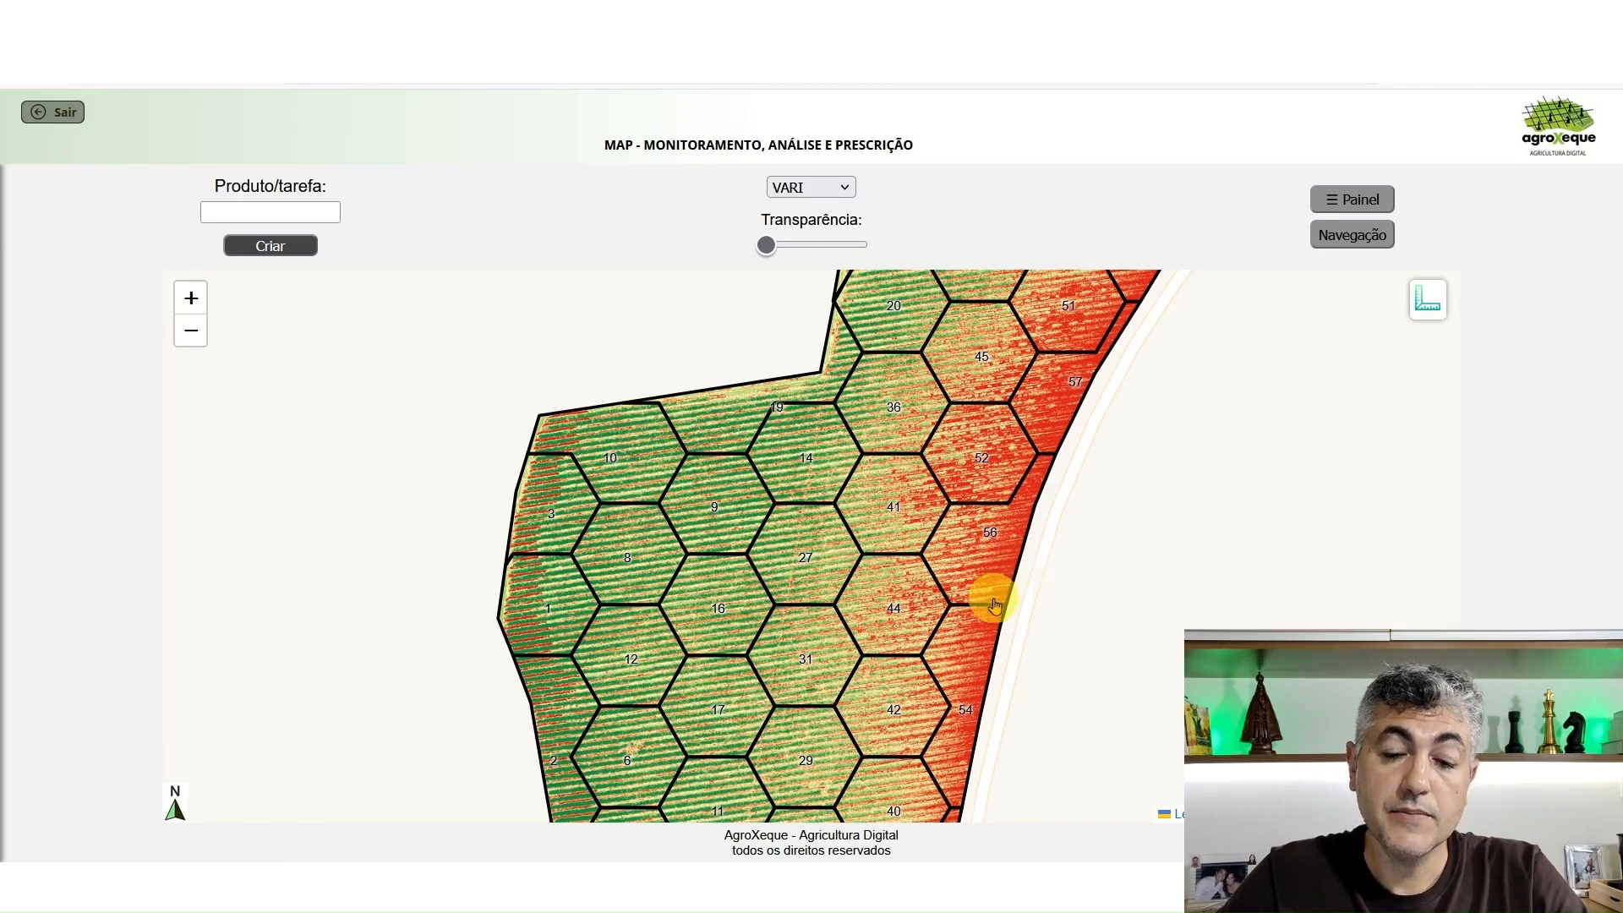
drag(988, 613, 985, 561)
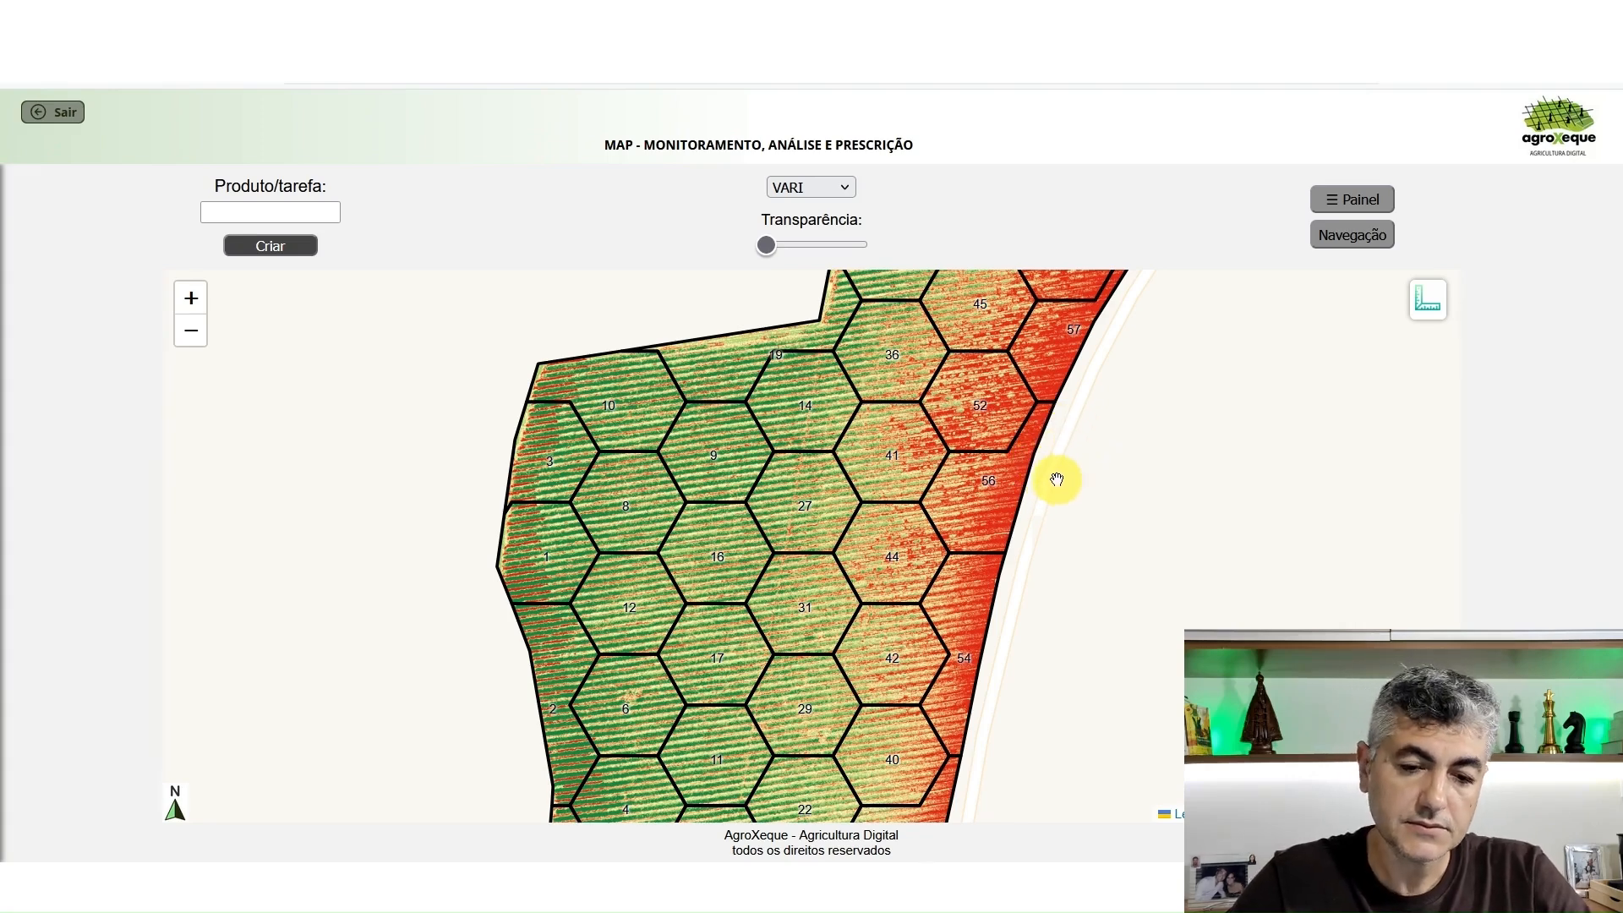
Create a prescription operation named "Complemento N" for the field
scroll(1074, 454, down, 1)
drag(1026, 489, 948, 406)
drag(941, 439, 896, 526)
click(320, 207)
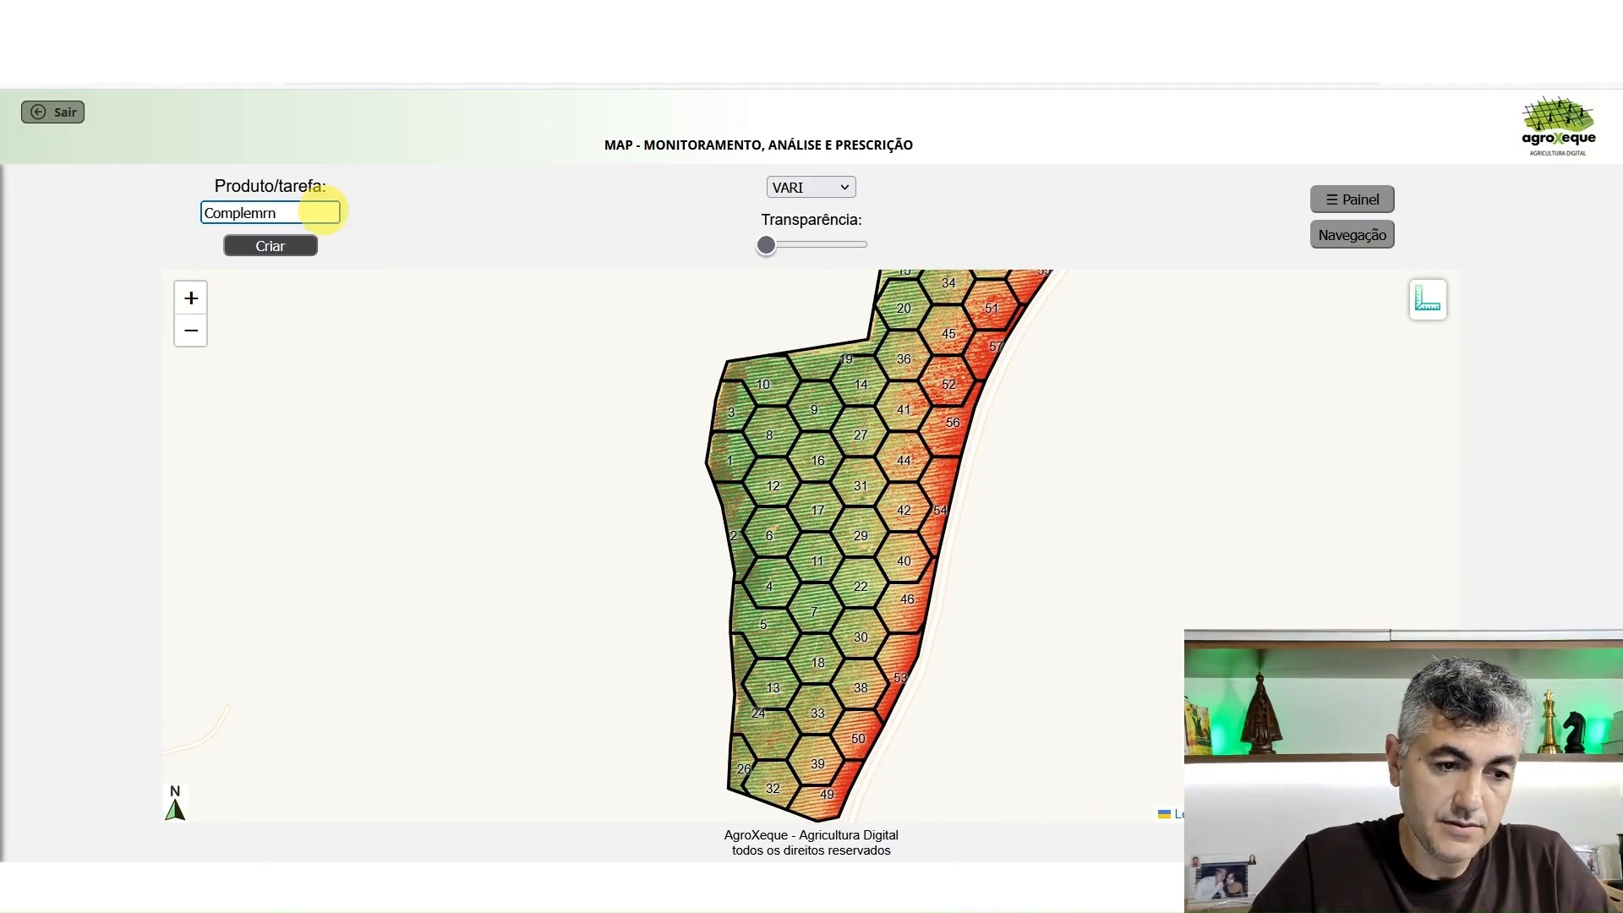
text(Complemn)
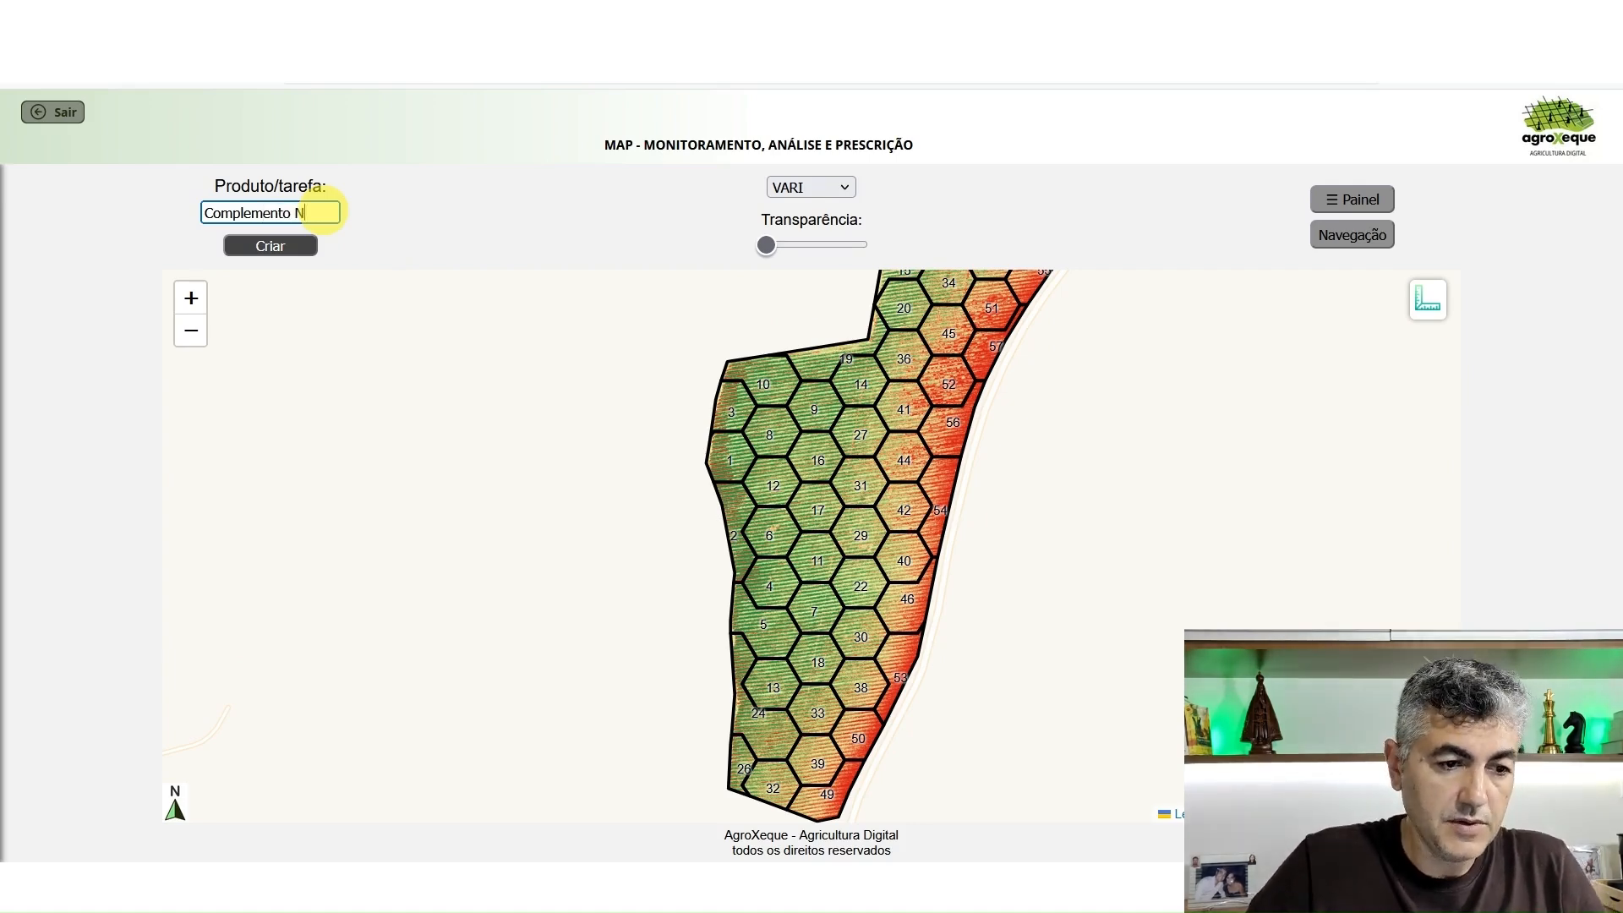
click(271, 245)
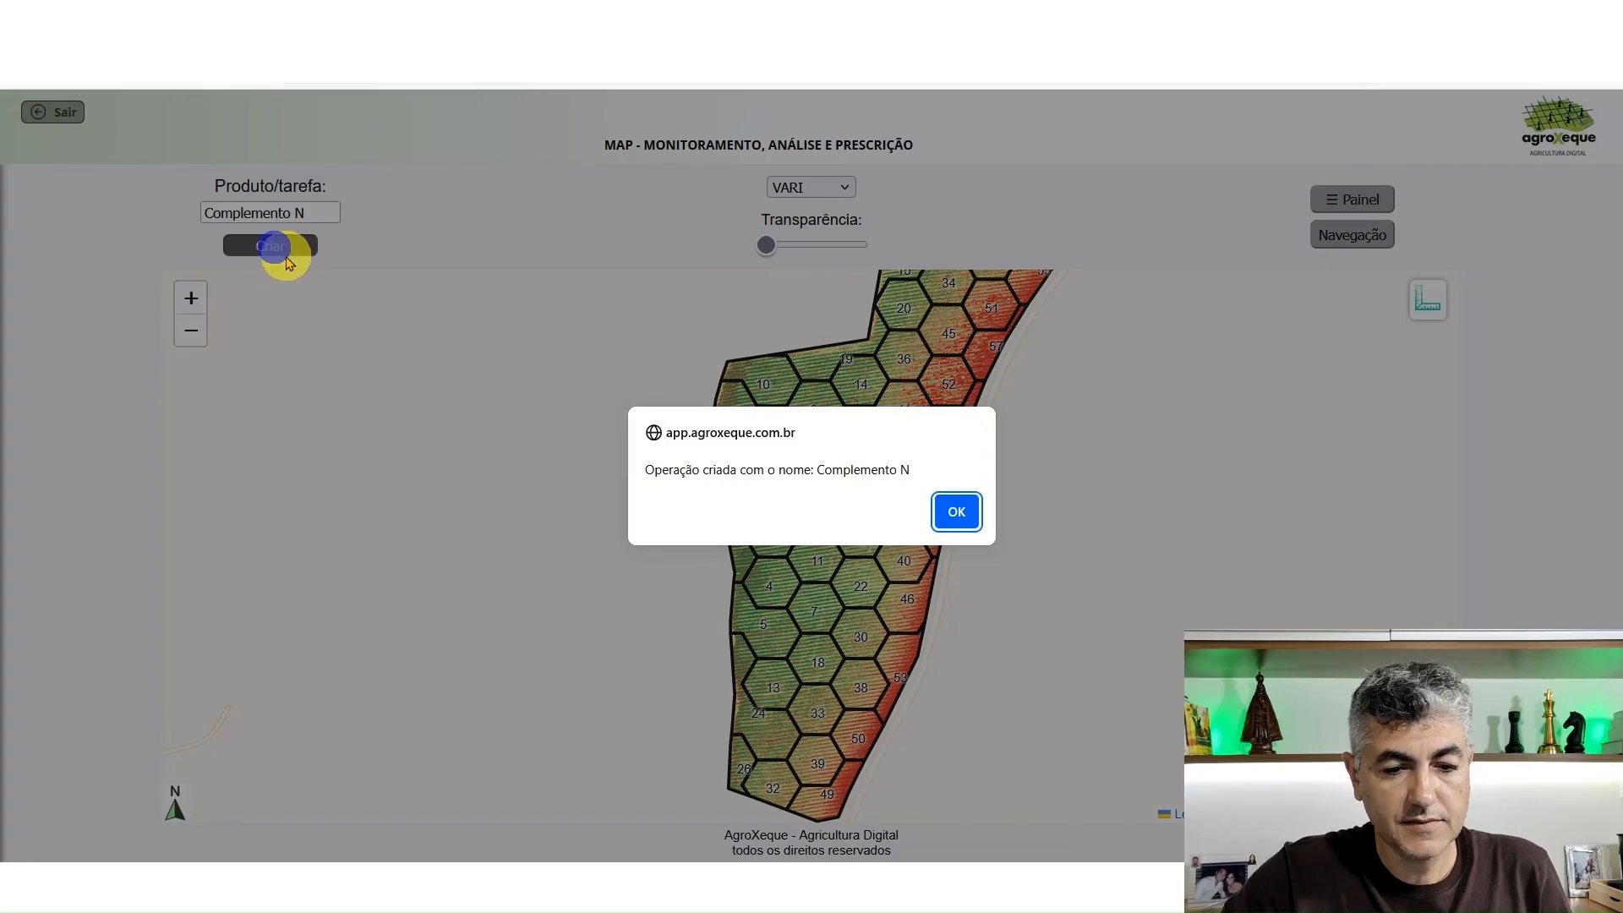
click(968, 508)
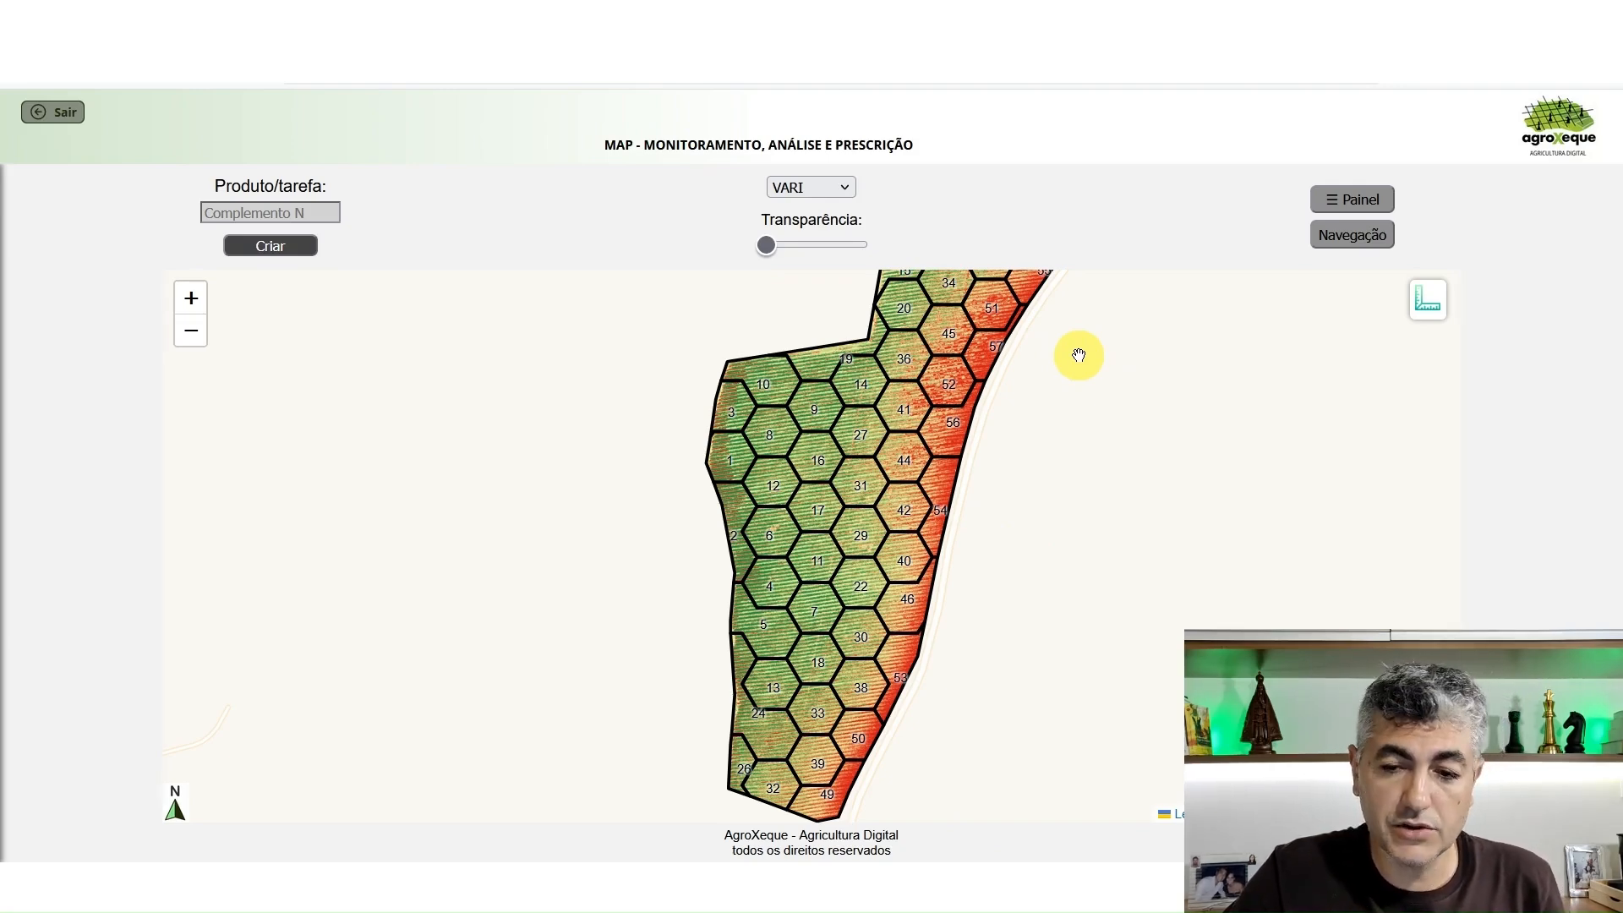
Select the 17 low-vigor cells along the eastern side, from cell 49 up to cell 47, and assign them rate 450
click(832, 797)
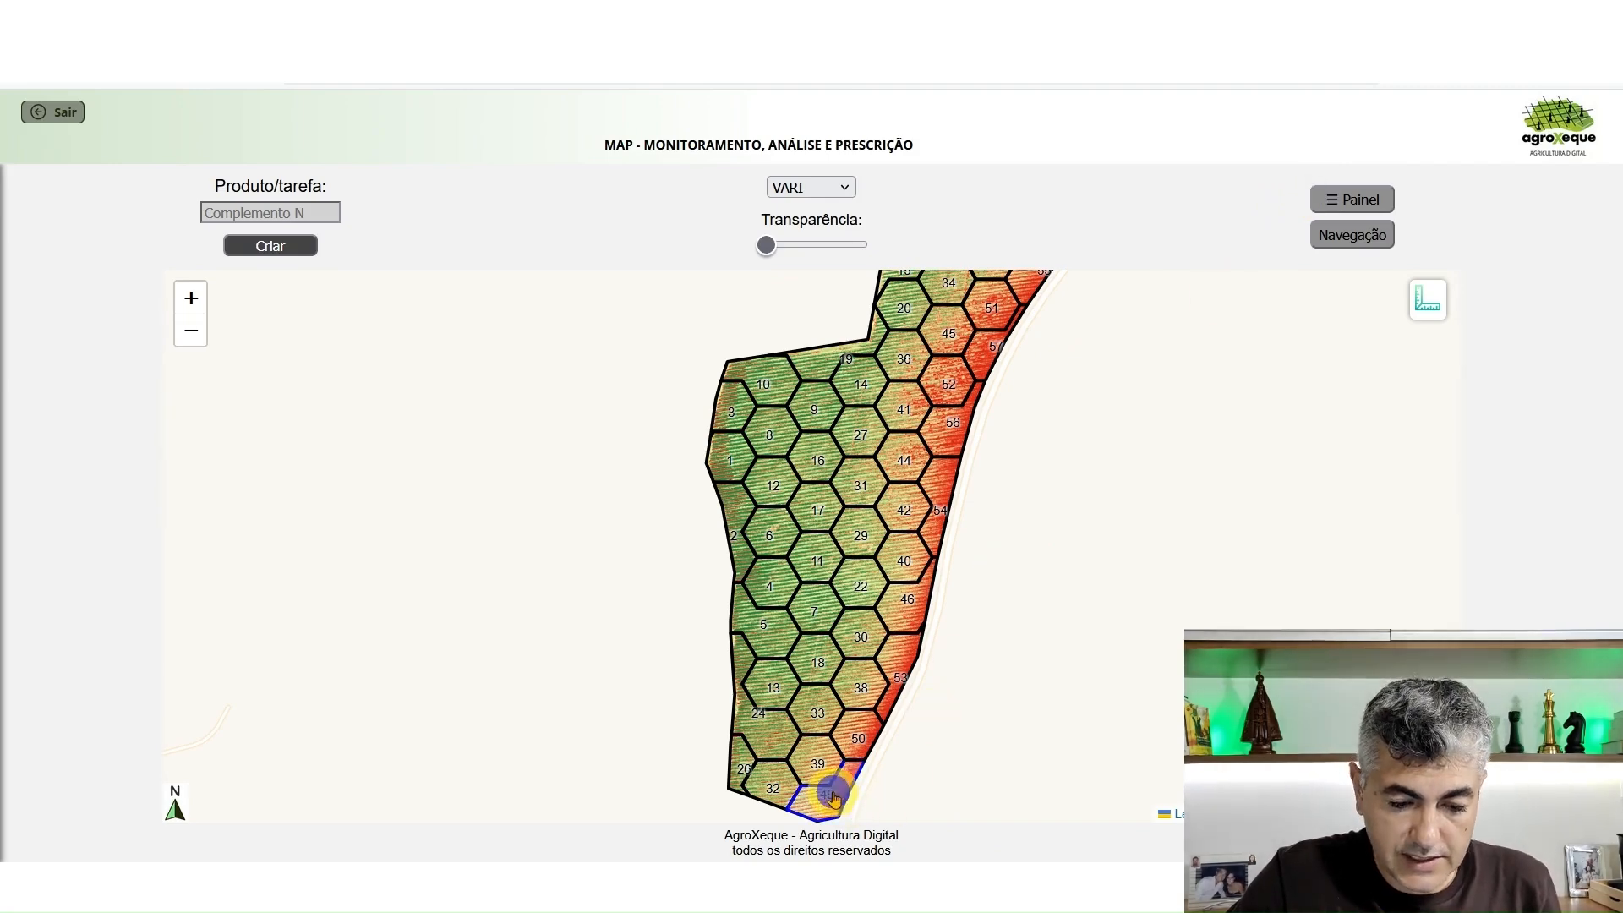
mouse_move(832, 798)
mouse_down()
mouse_move(935, 507)
mouse_move(946, 366)
mouse_move(898, 502)
mouse_move(899, 464)
mouse_move(1022, 328)
mouse_move(829, 554)
mouse_move(825, 677)
mouse_move(852, 695)
mouse_move(608, 469)
mouse_up()
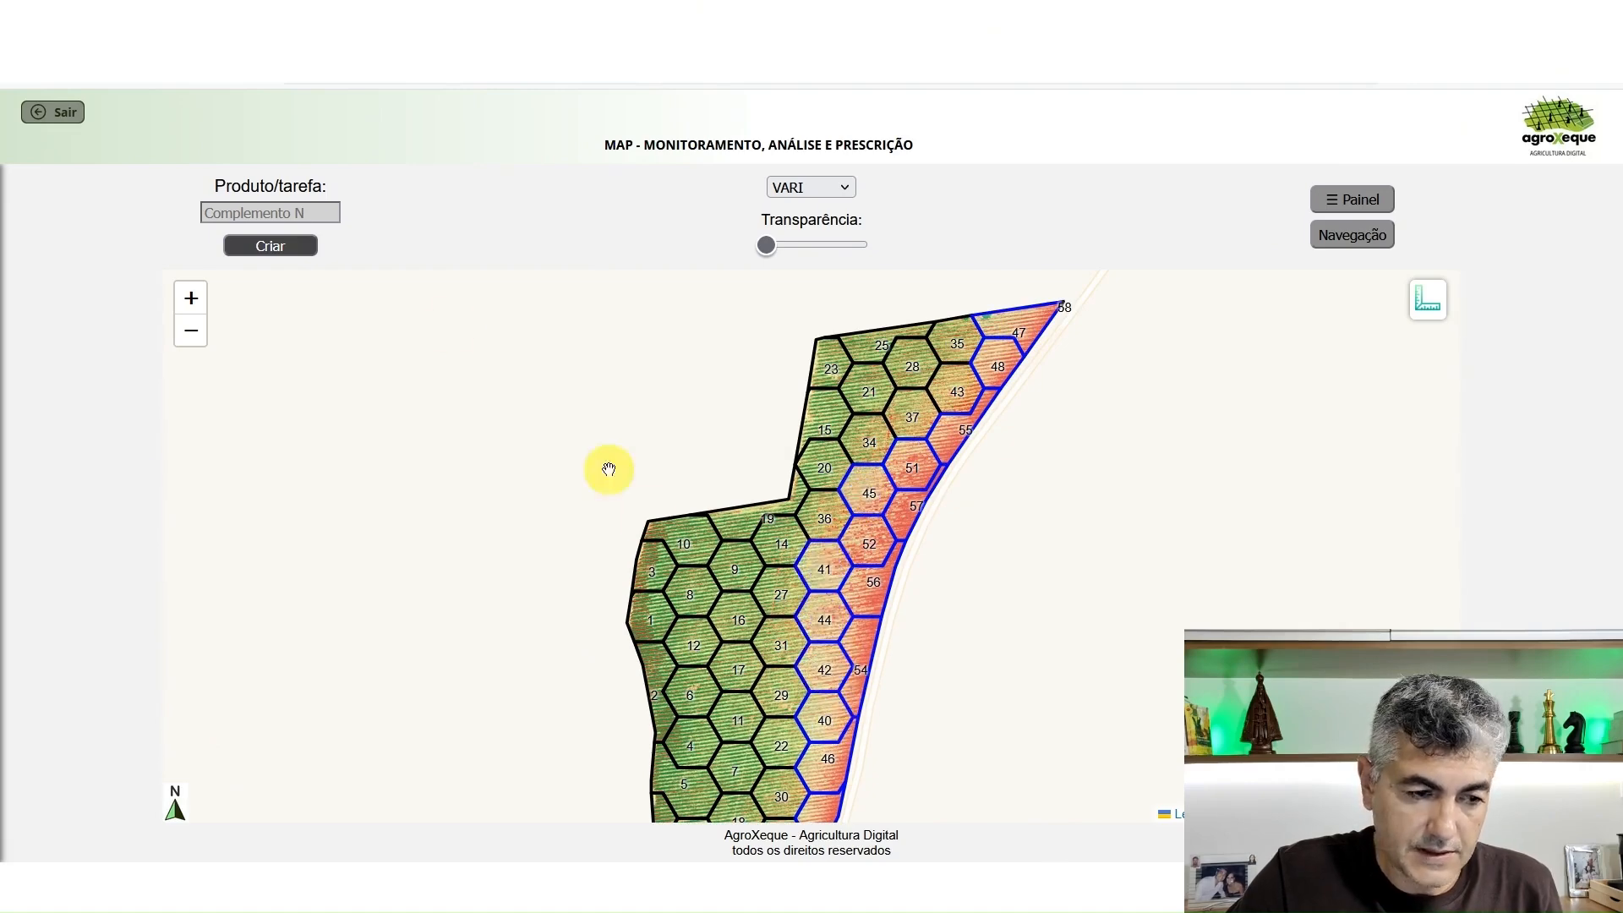
click(1348, 200)
click(218, 291)
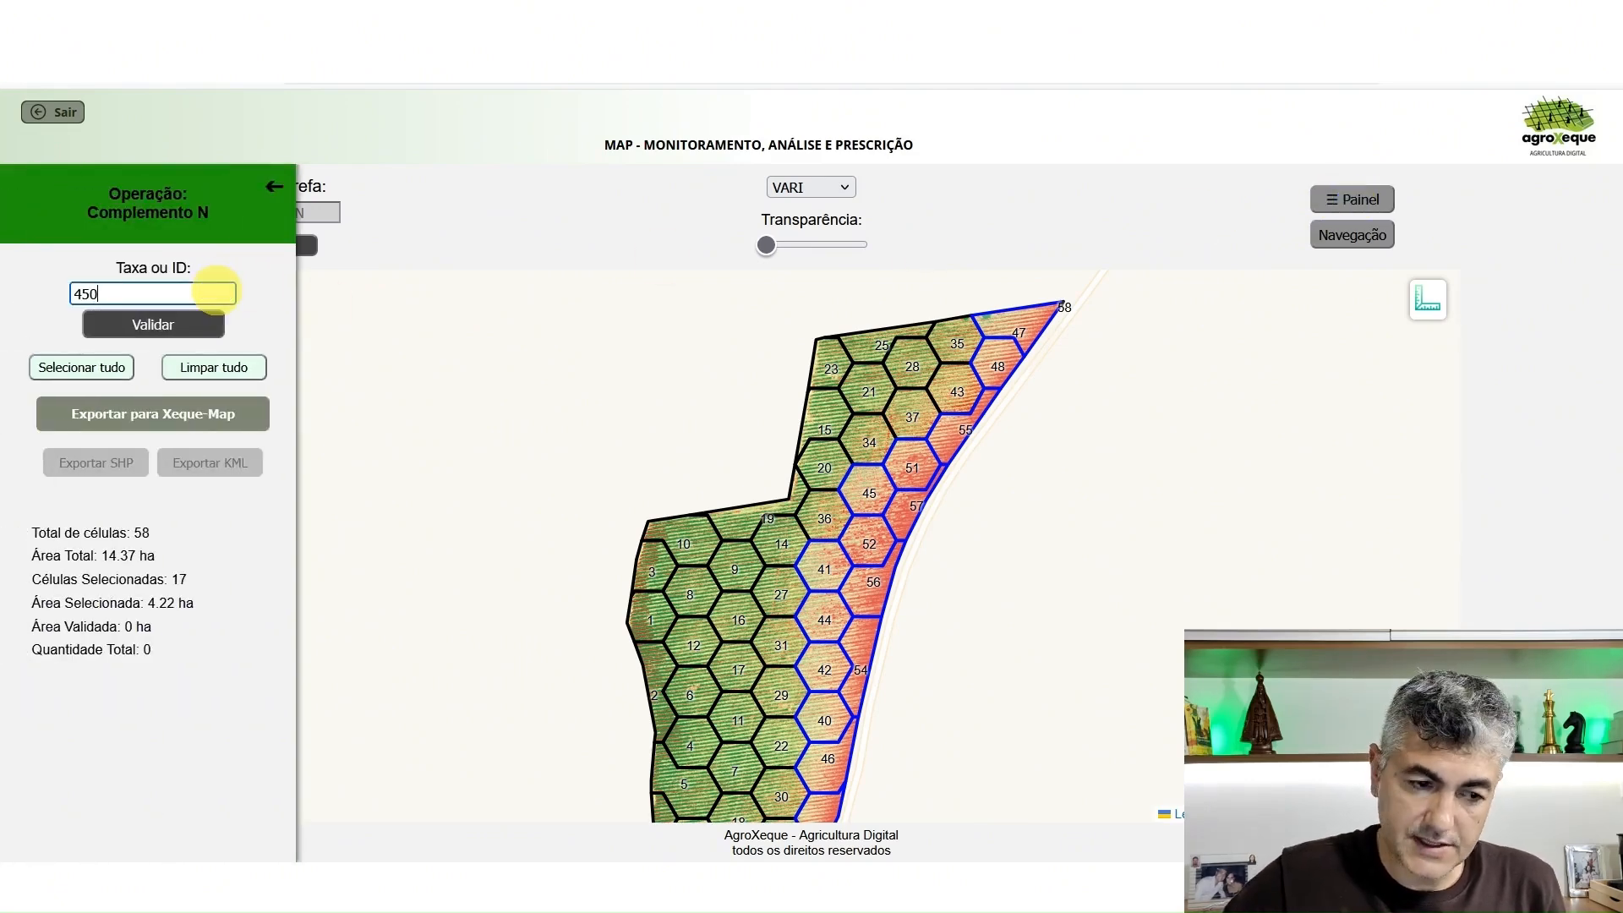
click(165, 325)
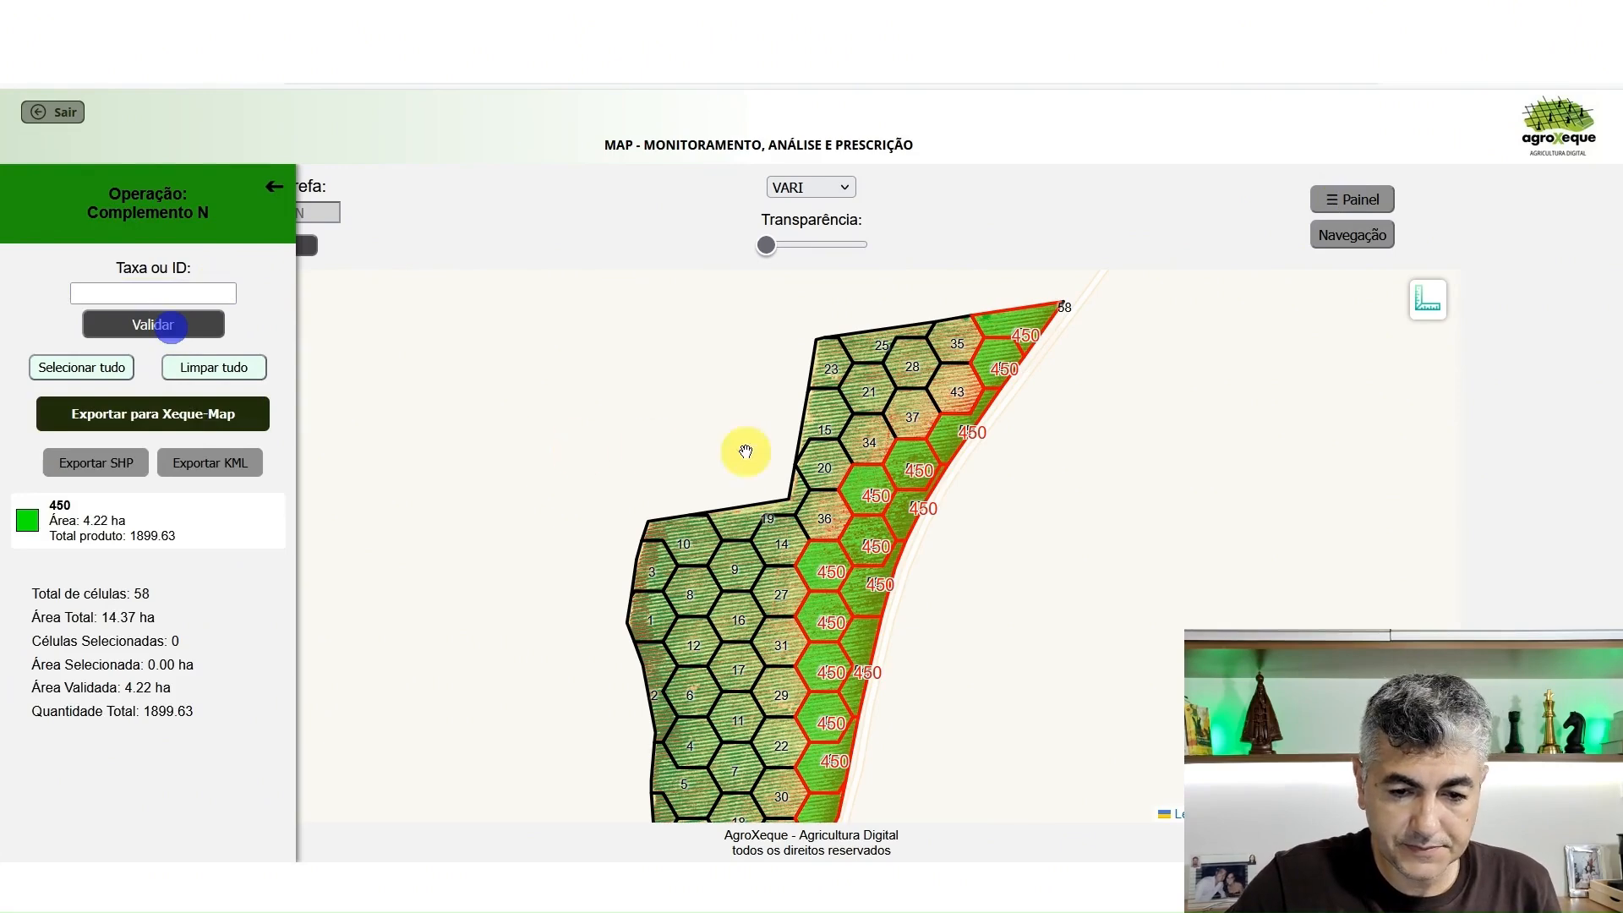
Select the northern medium-vigor cells 35, 43, 28, 37, 34, 36 and 20 beside the 450 zone
drag(1036, 465, 1069, 434)
click(992, 309)
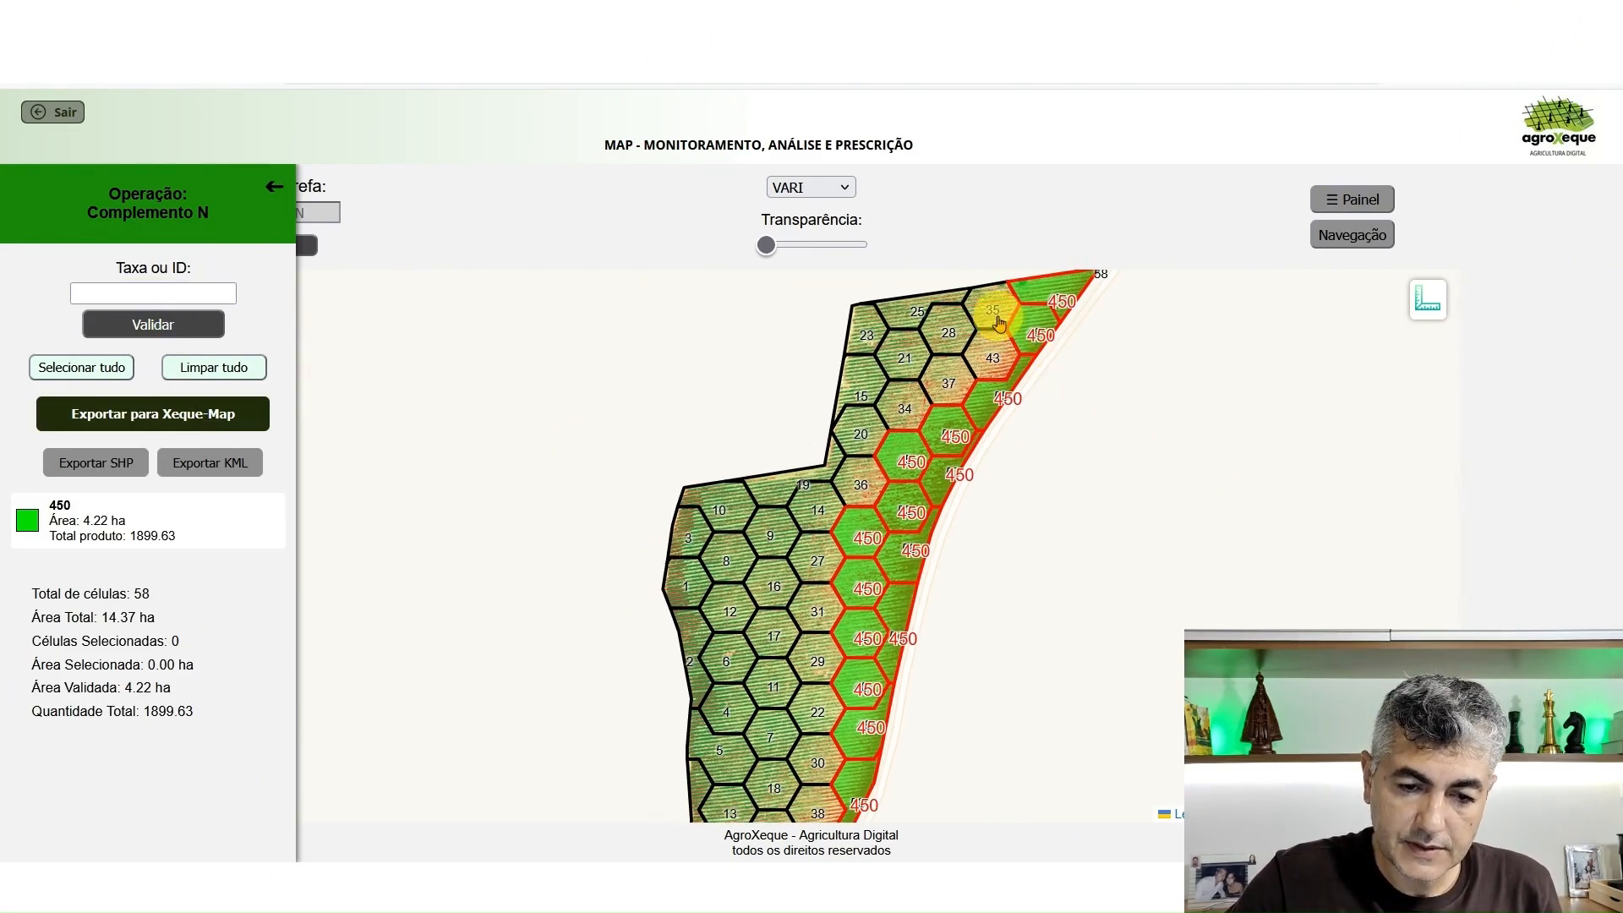
click(1002, 359)
click(947, 334)
click(948, 382)
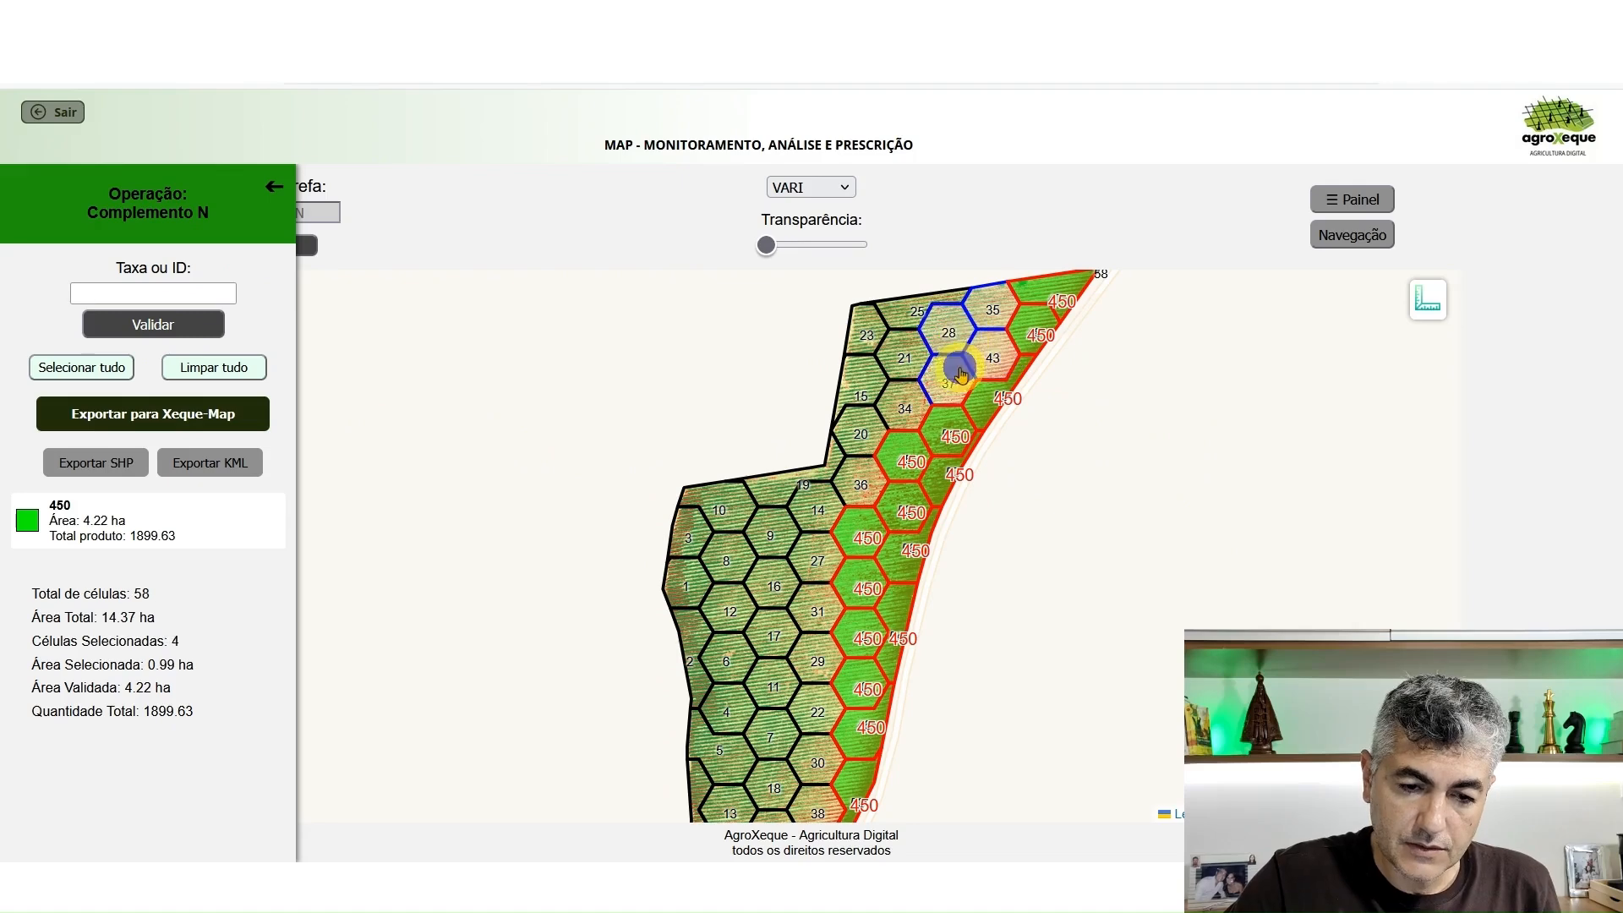
click(904, 397)
click(861, 485)
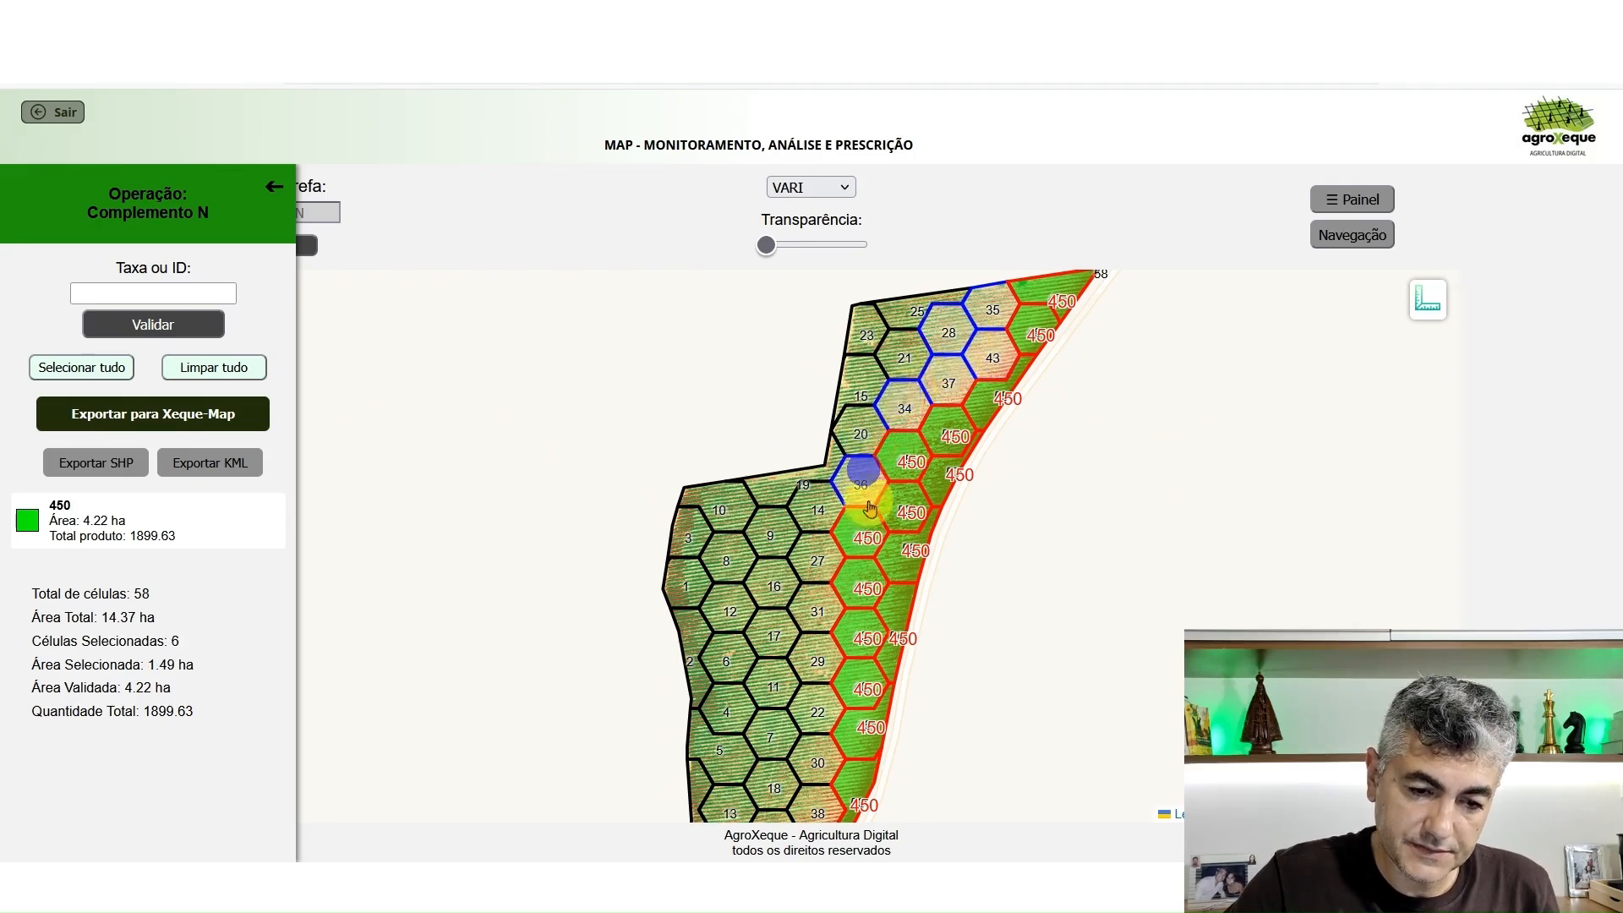
click(860, 433)
Add cells 14, 27, 31, 29, 22, 30 and 38, running south along the 450 zone, to the selection
drag(858, 561, 845, 378)
click(843, 372)
click(841, 416)
click(841, 466)
click(843, 512)
click(843, 562)
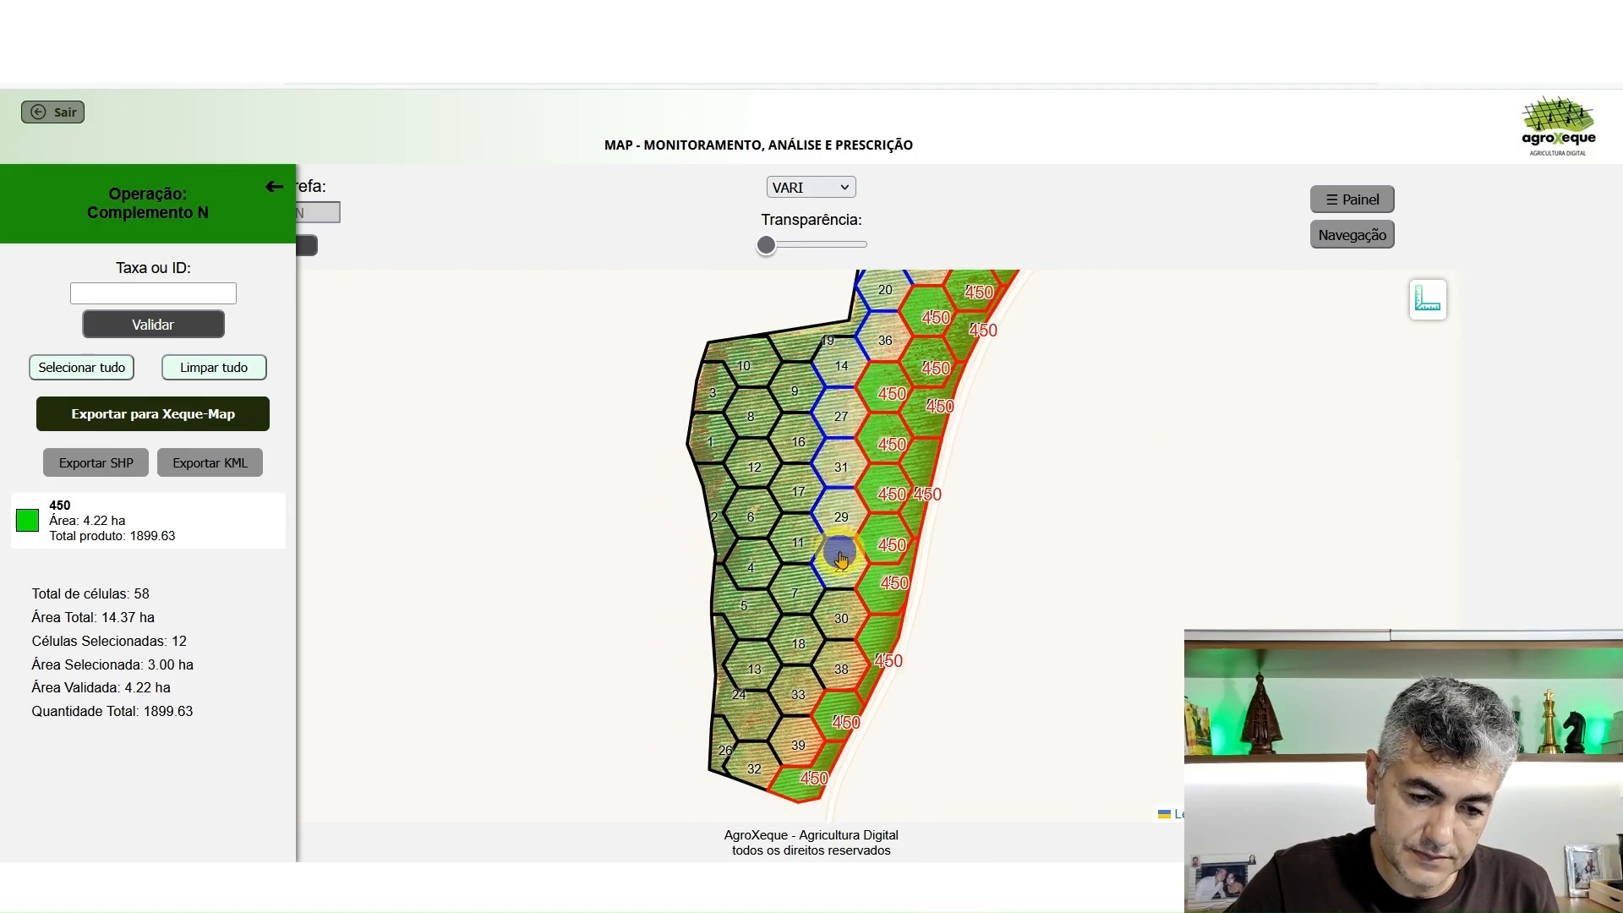
click(841, 607)
click(840, 655)
Add the southern cells 18, 33, 39 and 32 and the central cells 17 and 16 to the selection
click(801, 651)
click(798, 689)
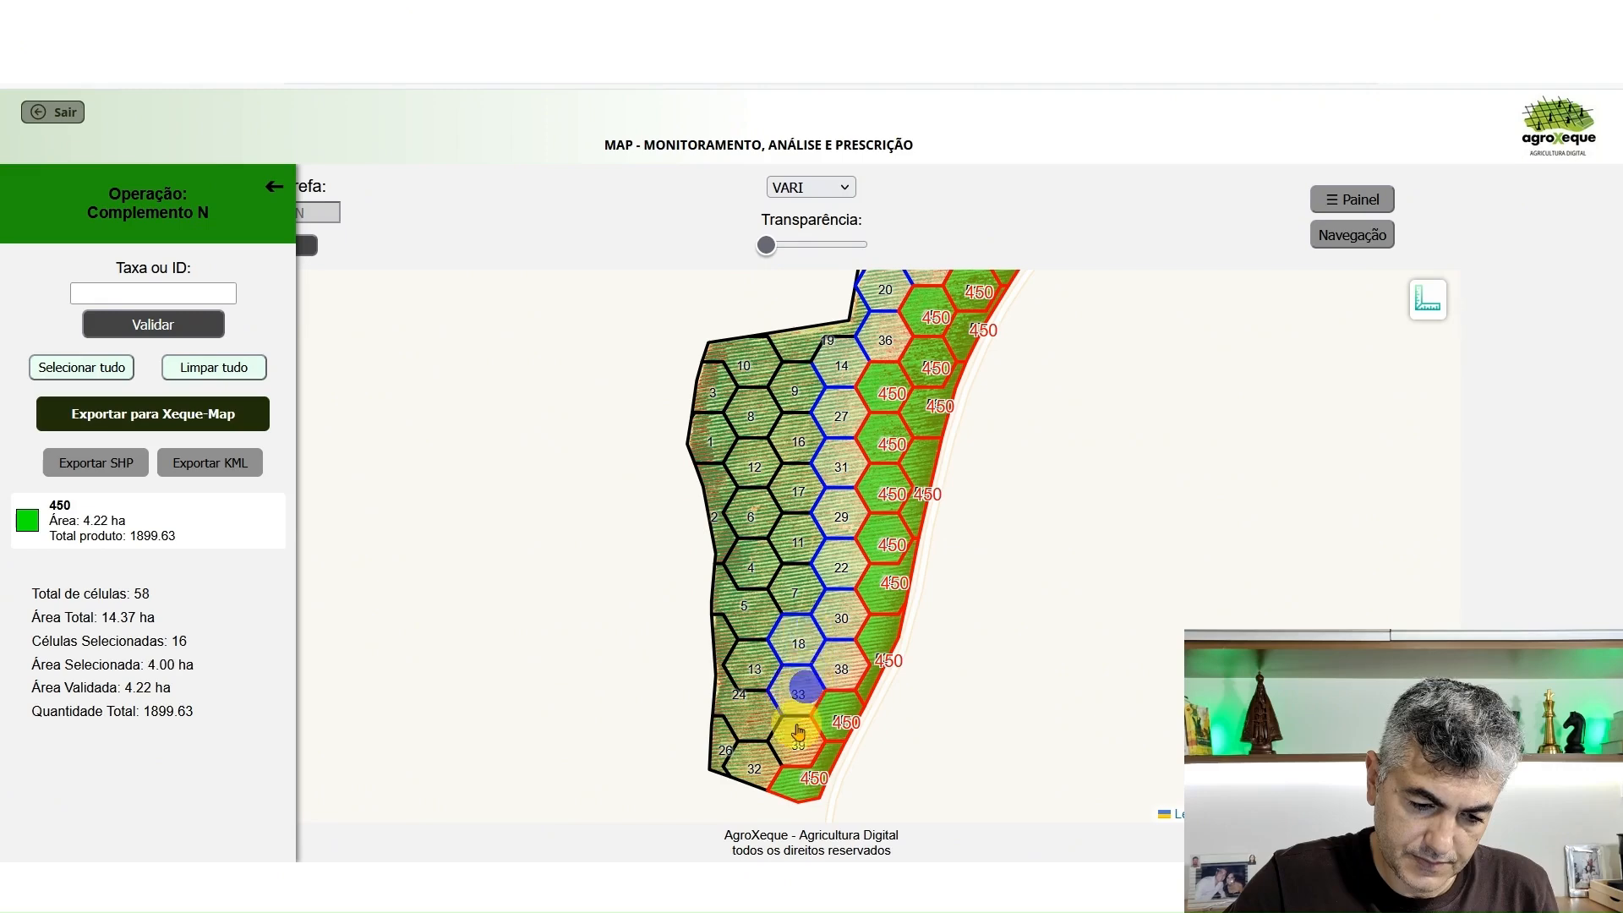
click(797, 747)
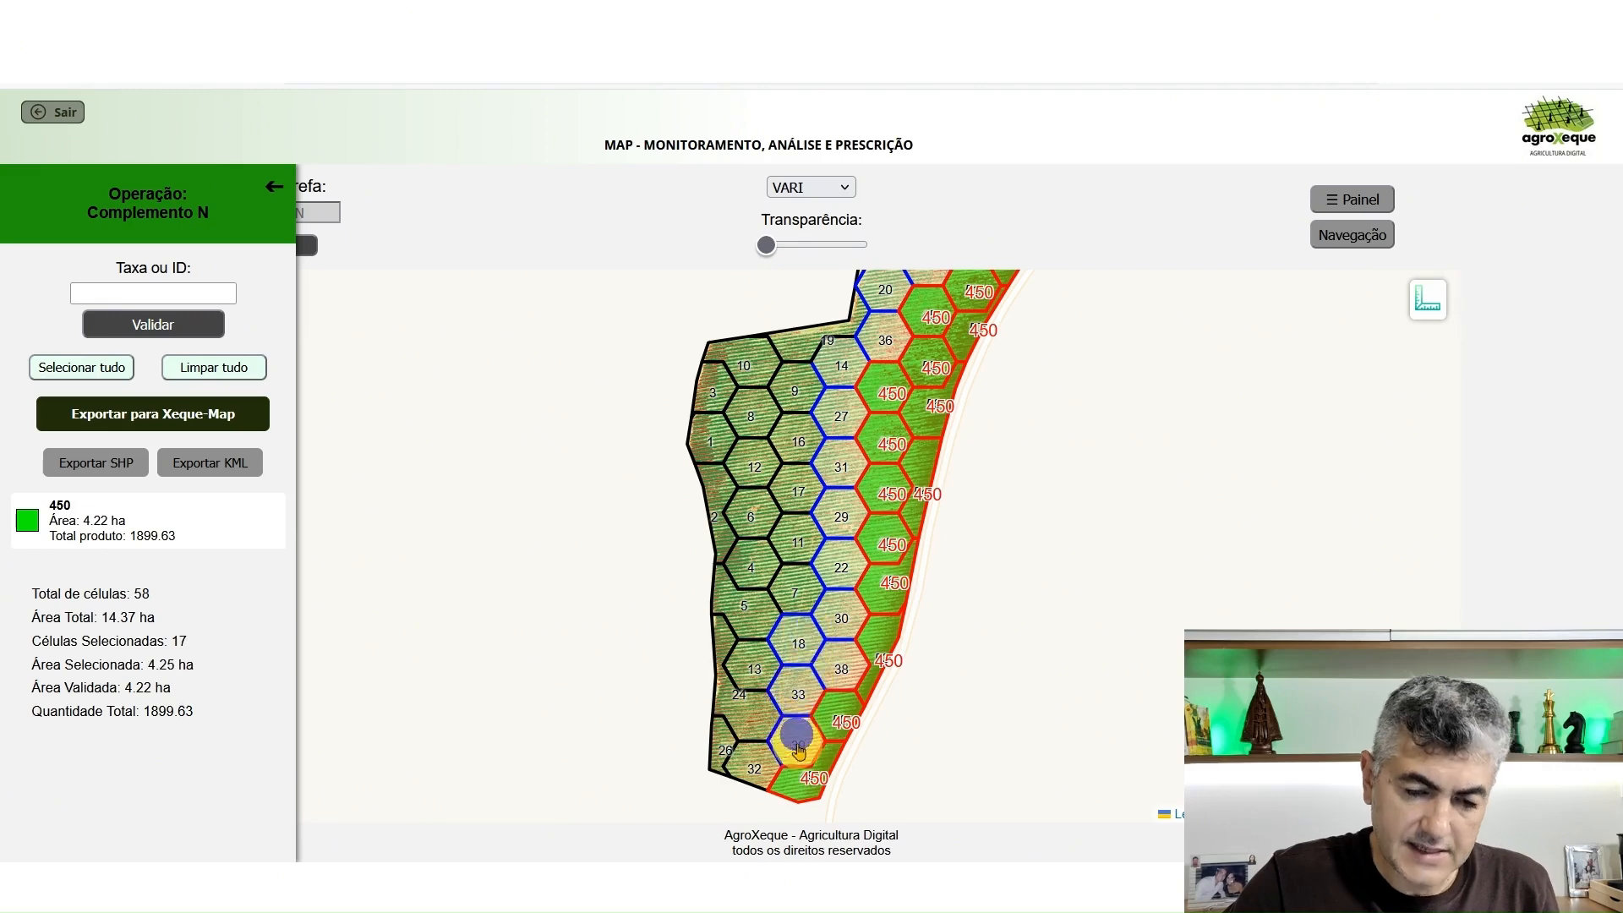
click(754, 782)
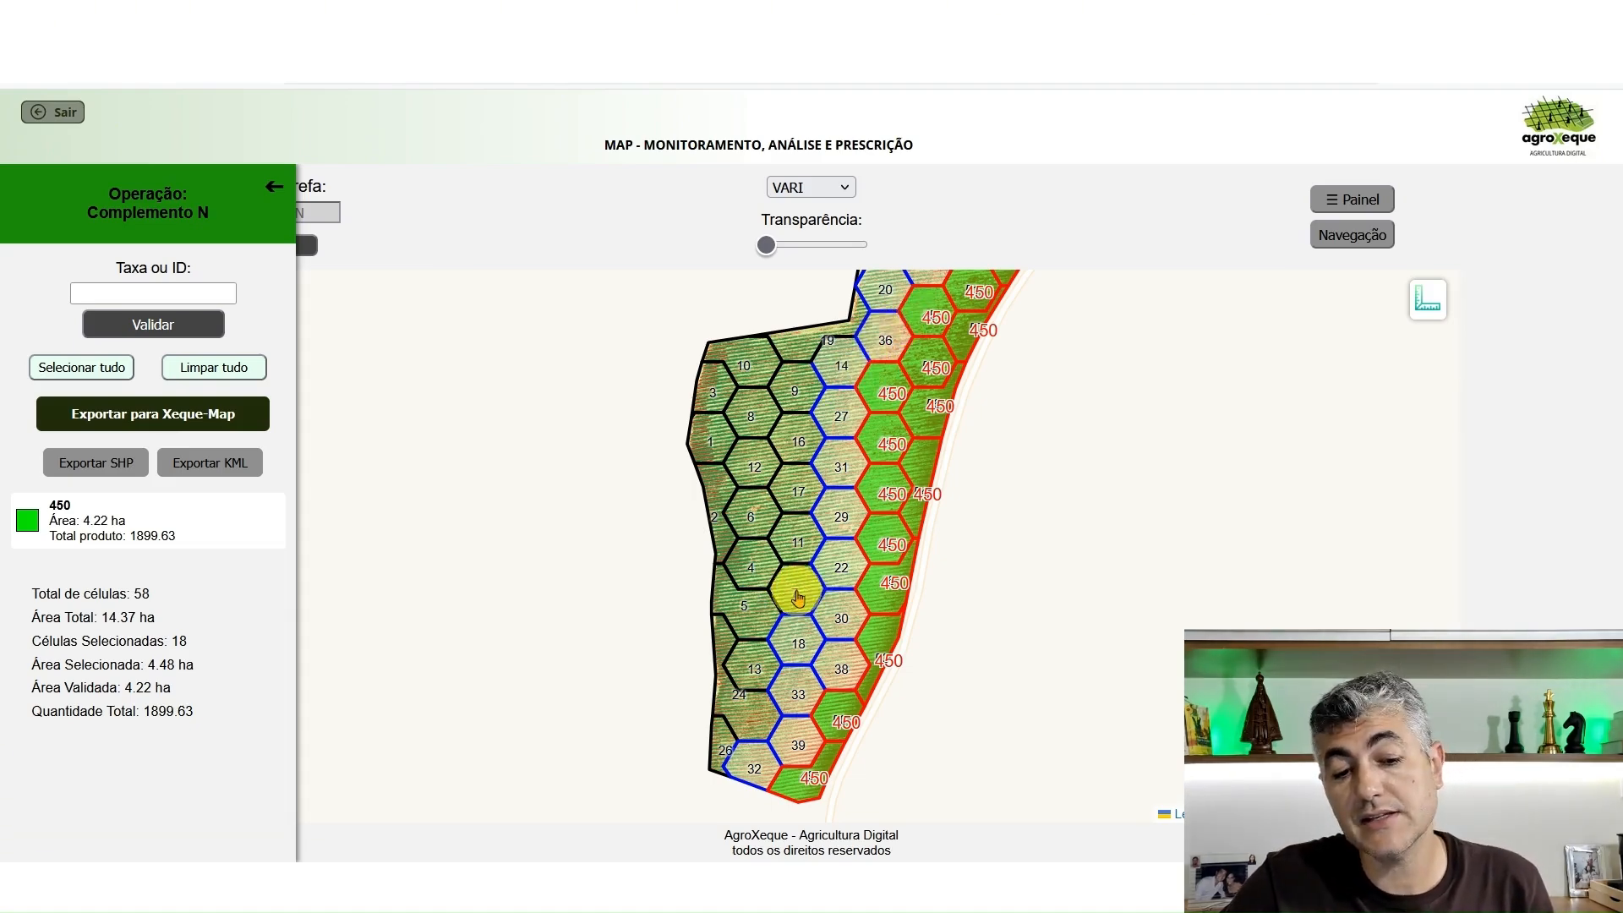
click(807, 486)
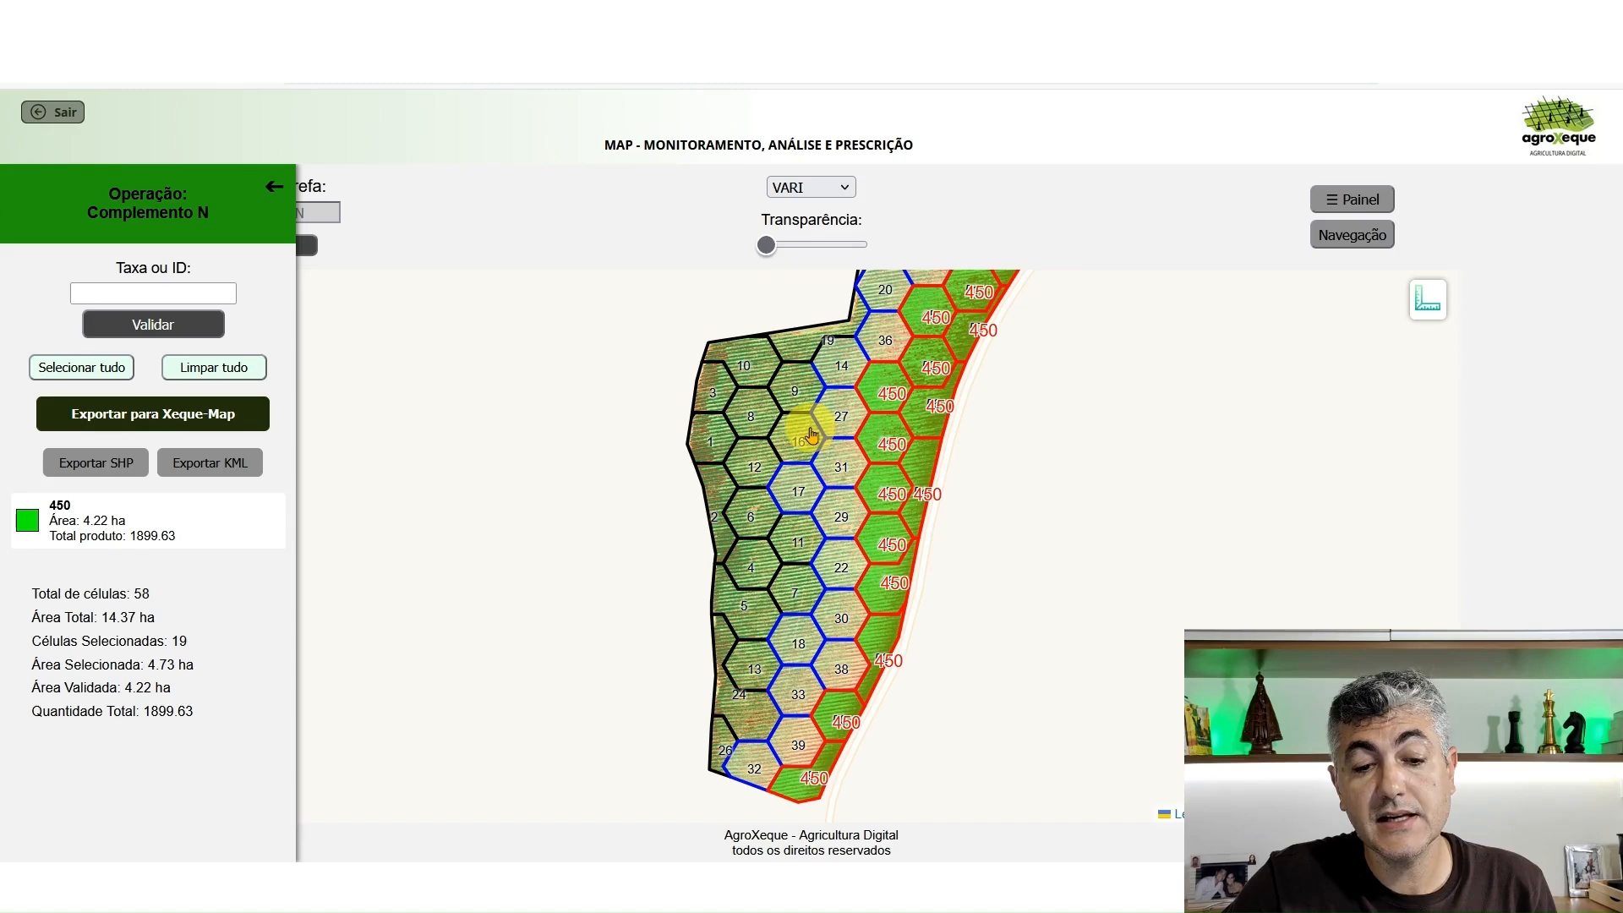
click(809, 434)
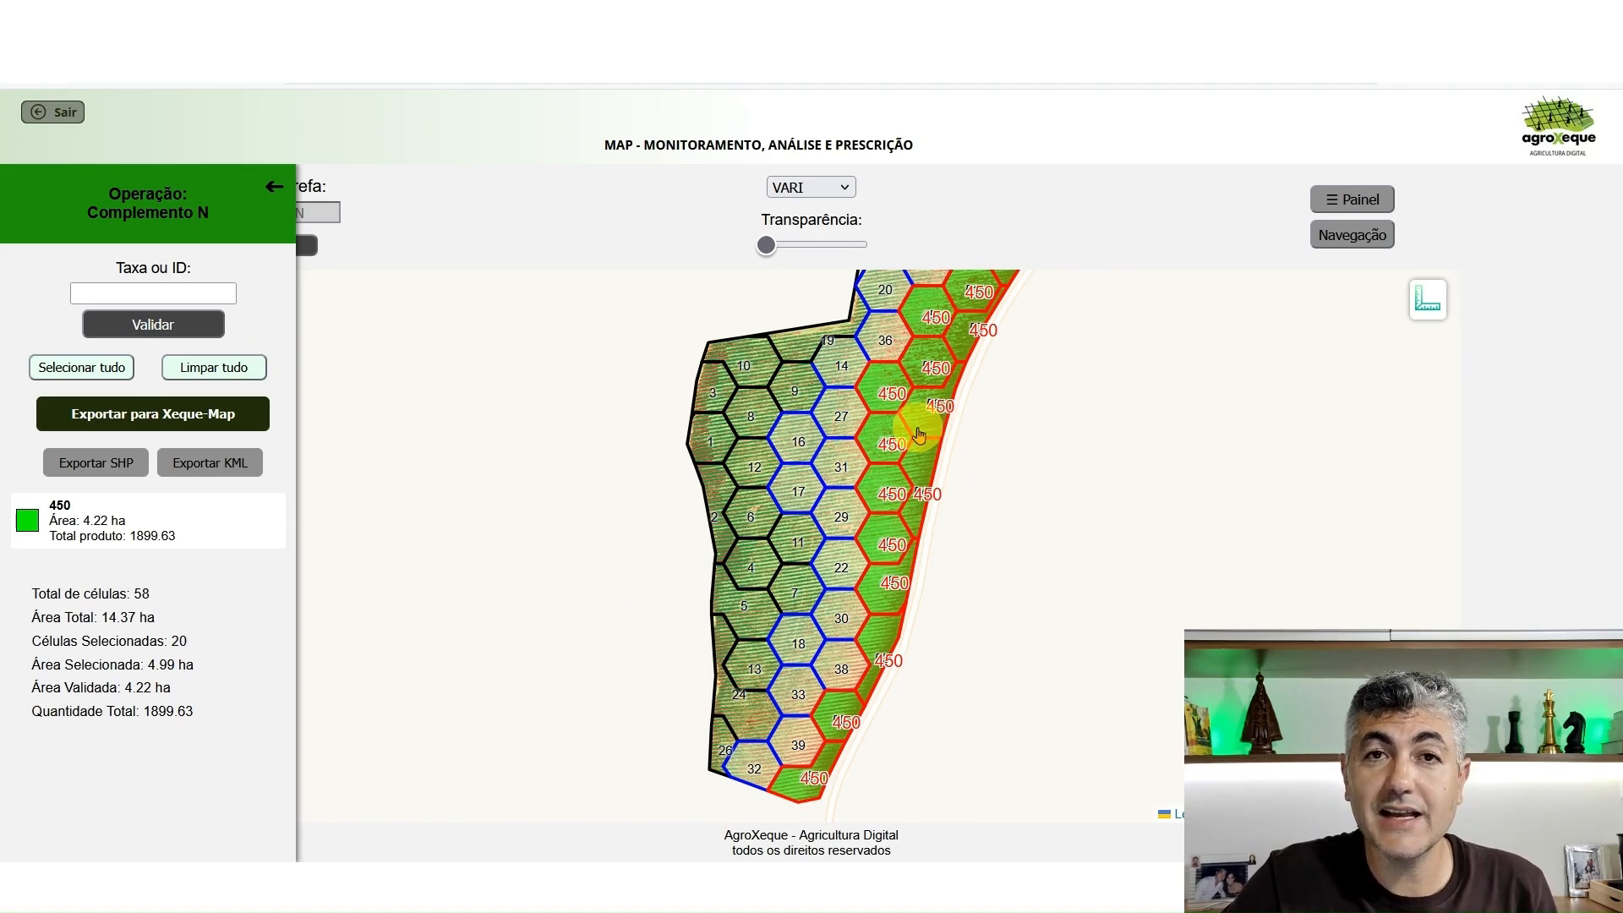
Assign rate 350 to the selected medium-vigor cells
drag(1061, 401, 1057, 492)
click(228, 295)
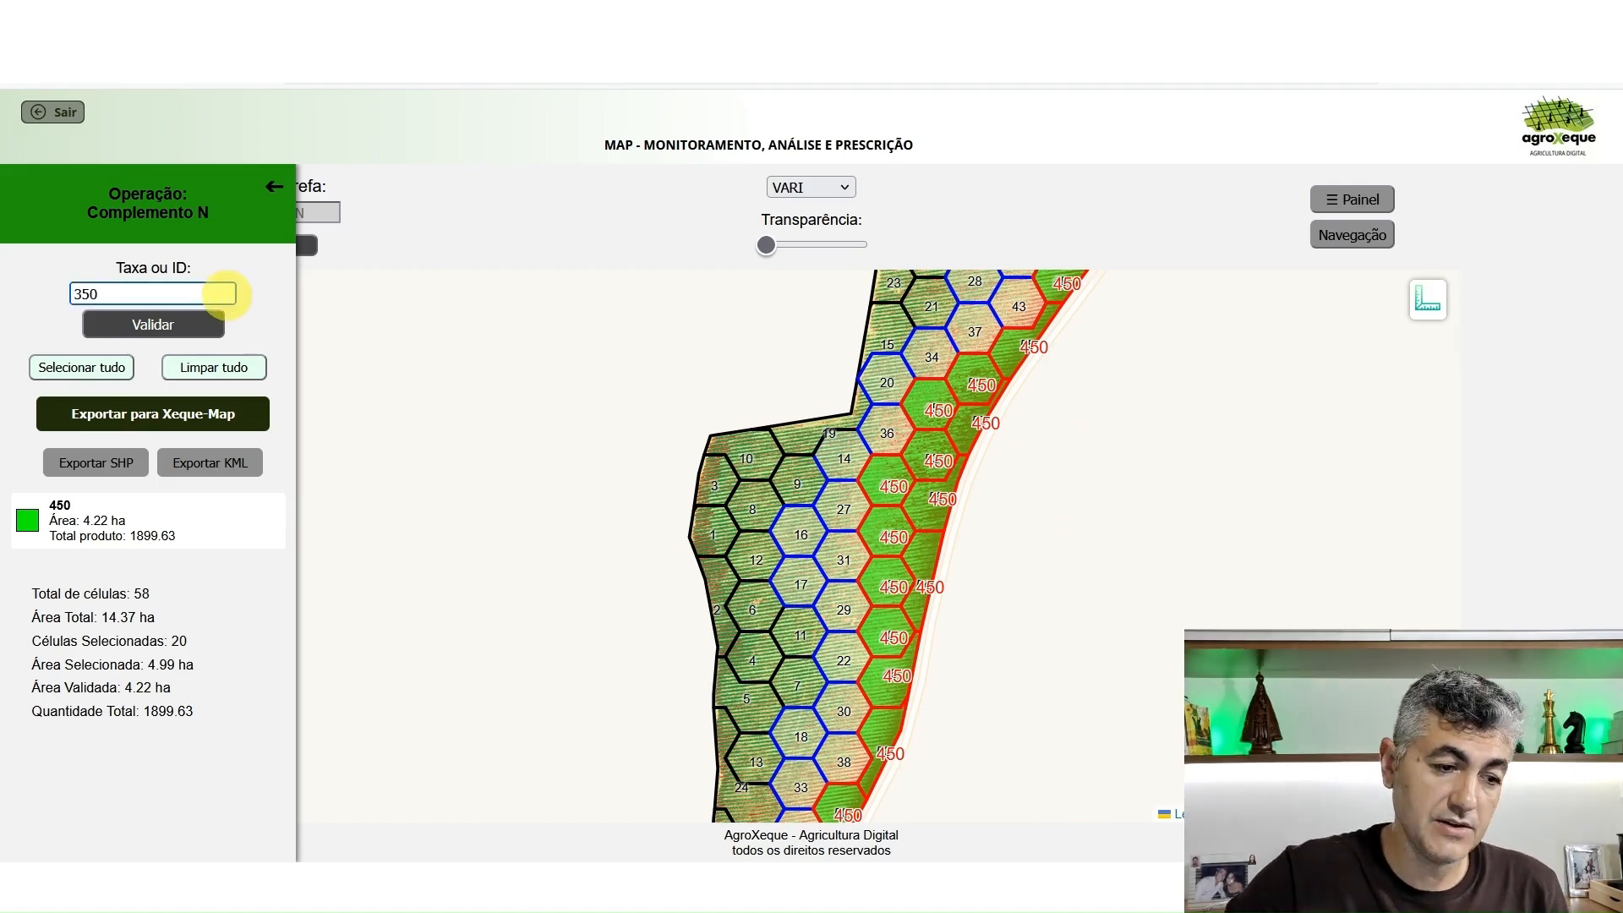
click(204, 323)
Select cells 25, 23, 21 and 15 in the field's northwestern corner and assign them rate 350
drag(1048, 365, 1060, 547)
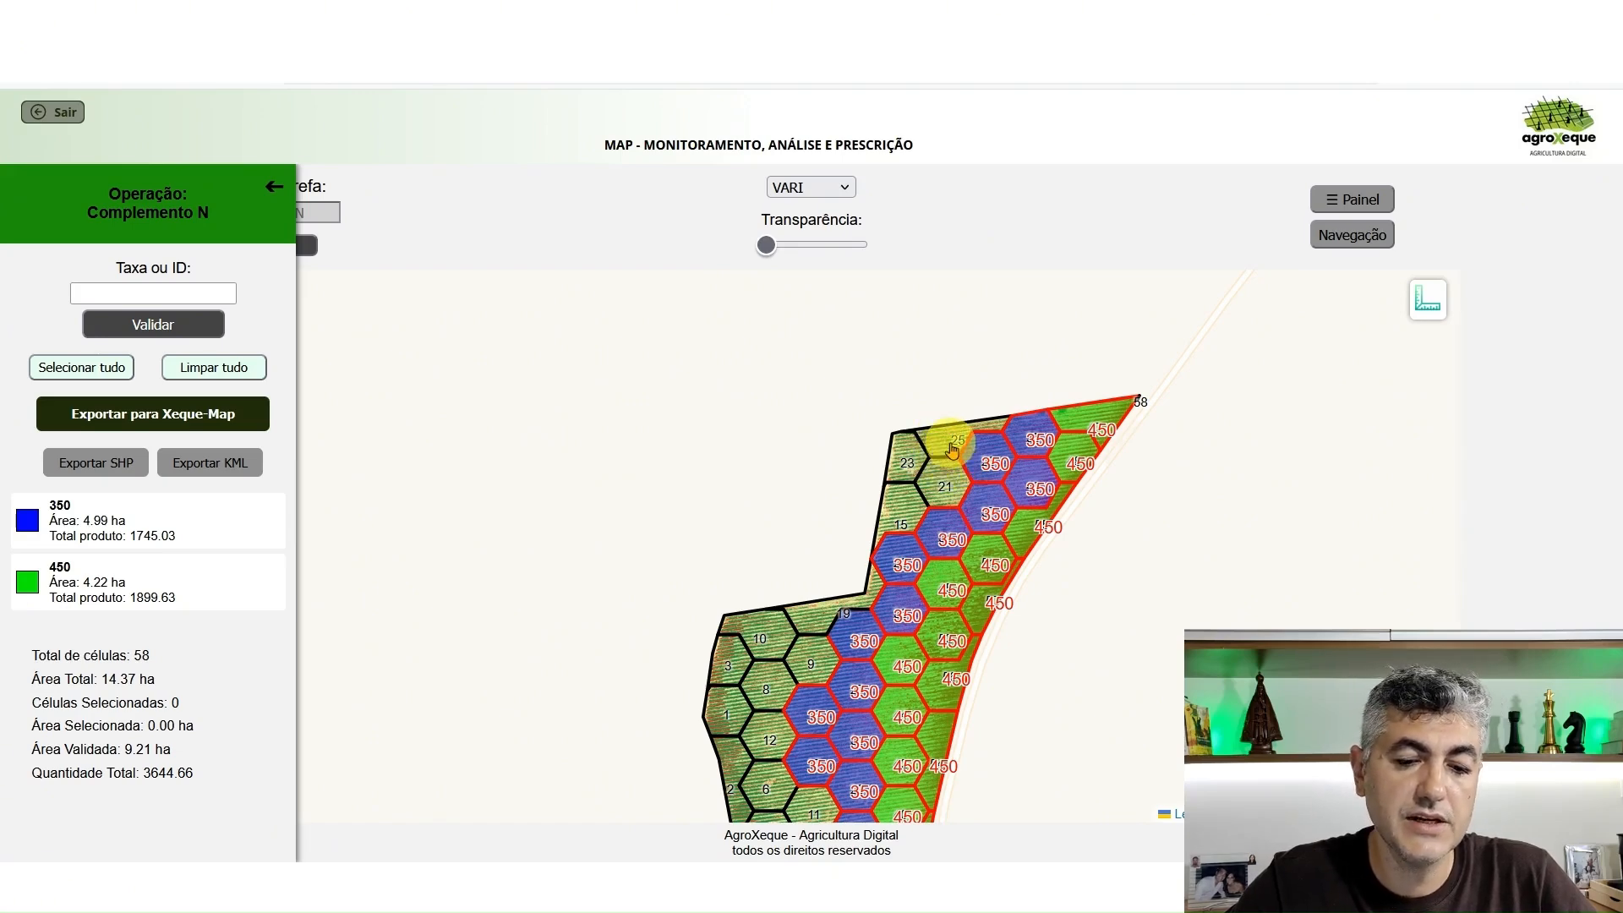
click(930, 453)
click(933, 479)
click(901, 523)
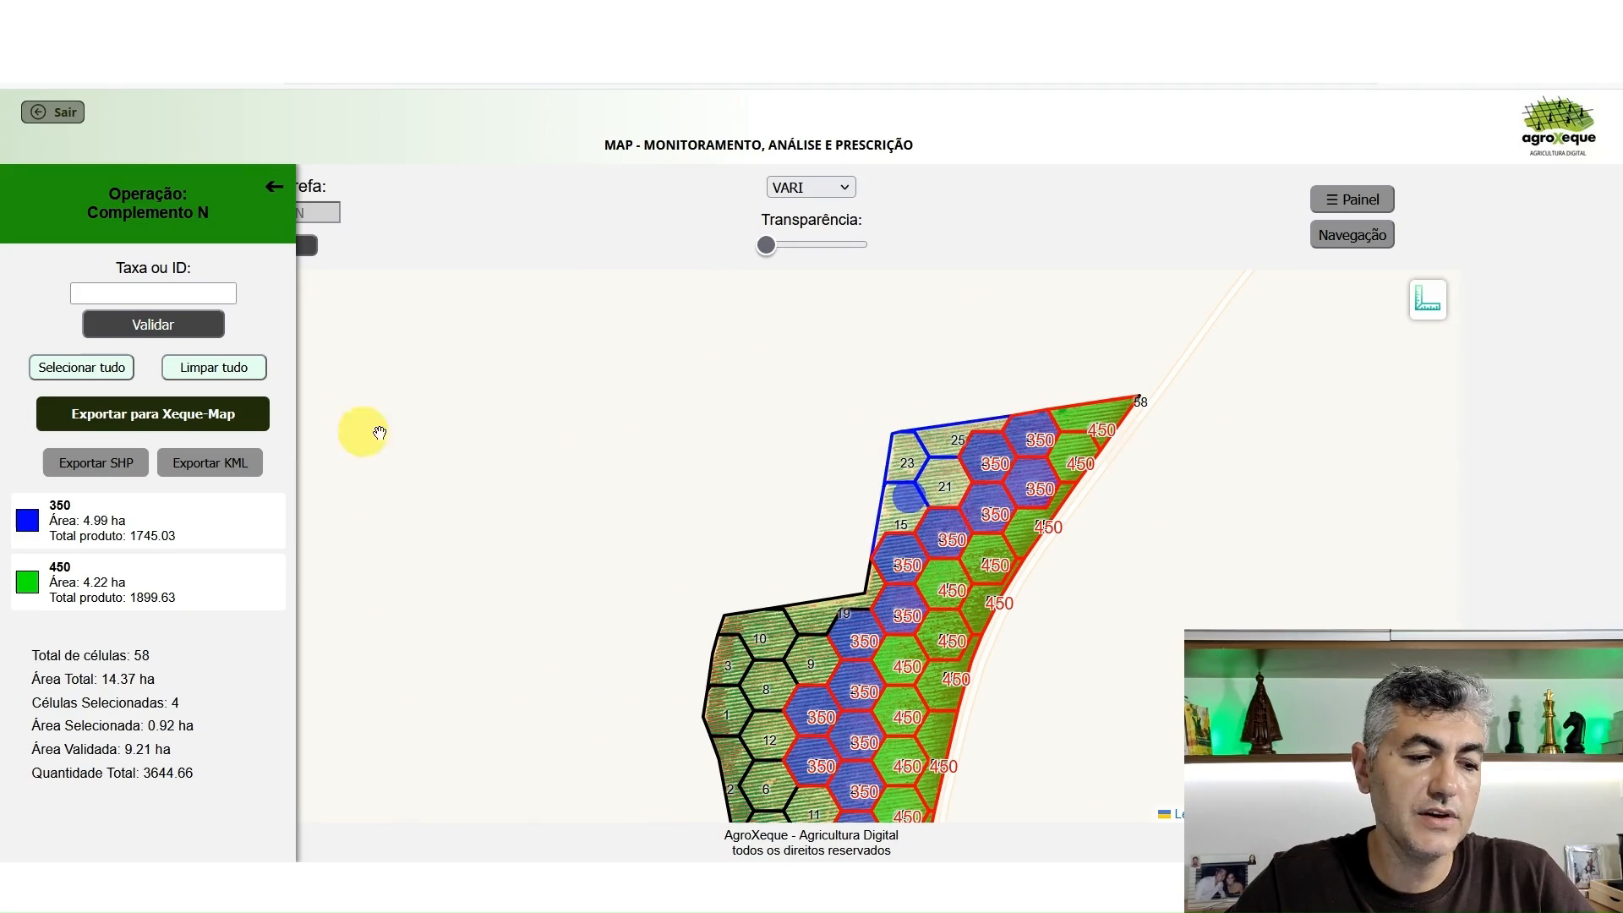
click(210, 293)
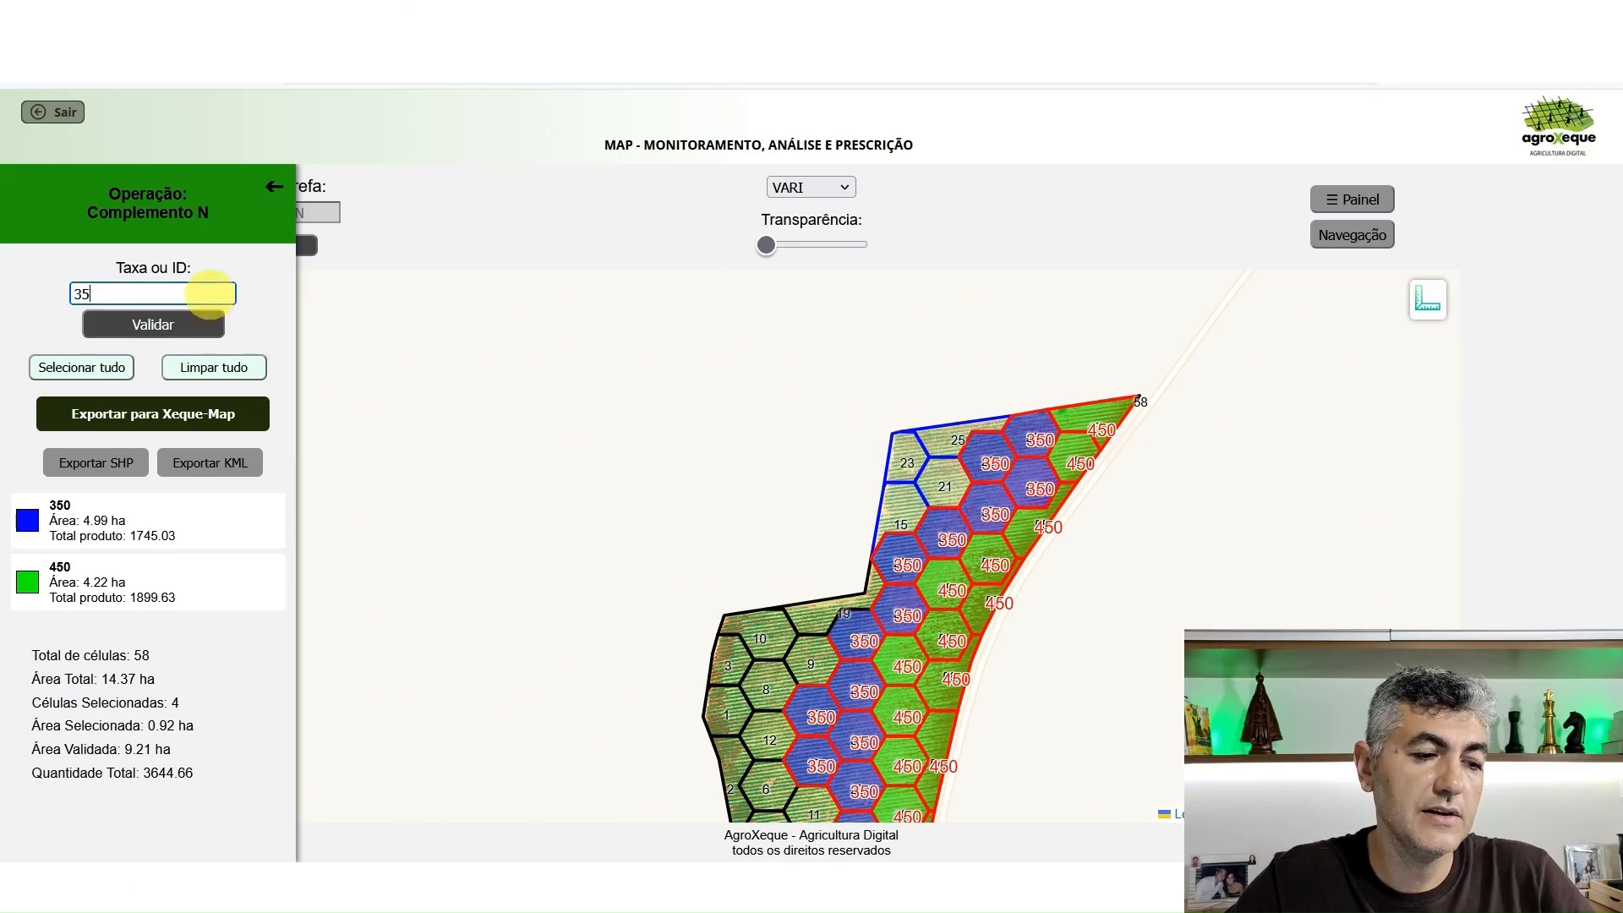
text(350)
click(144, 323)
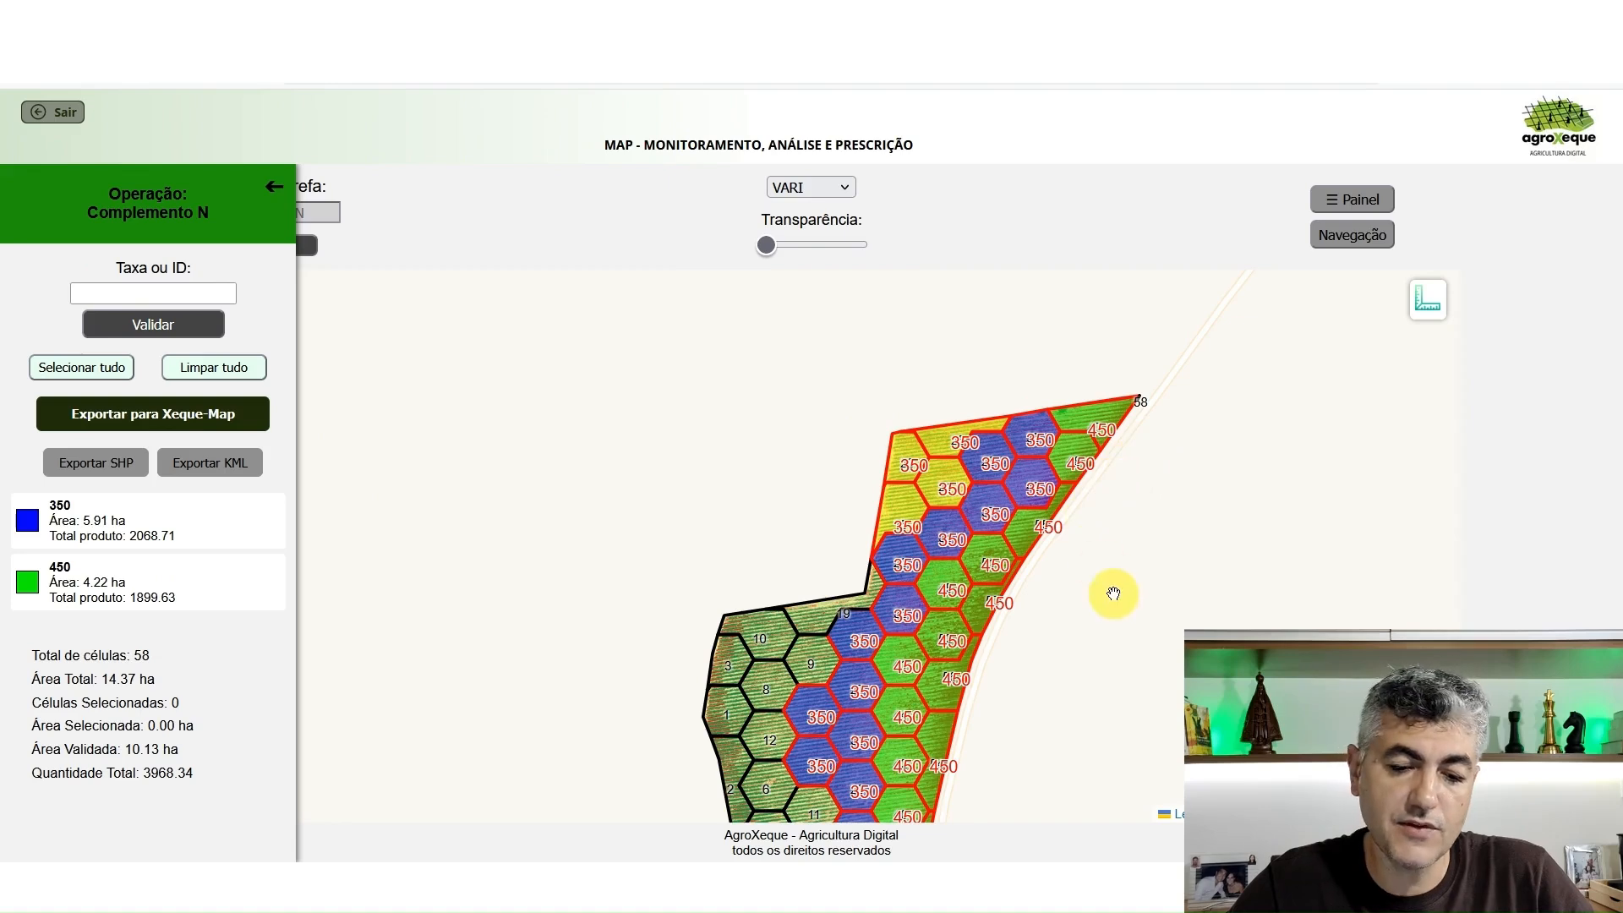
Select the unassigned southwestern cells 26, 24, 13, 5, 7, 4 and 11
drag(1112, 594, 1126, 439)
drag(1075, 565, 1079, 449)
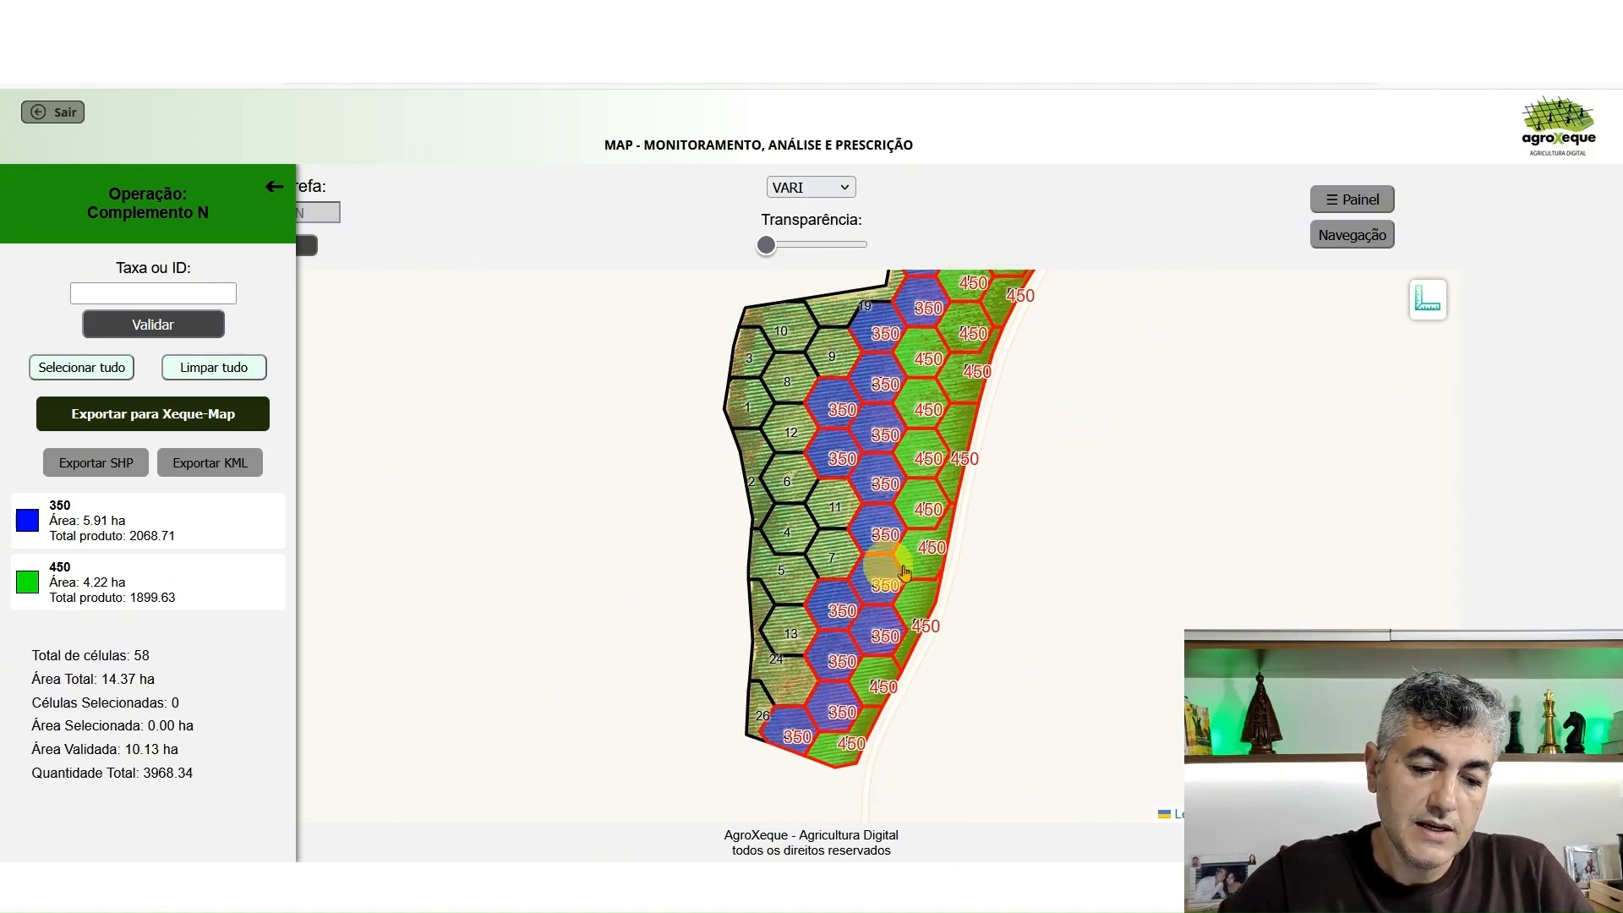
click(758, 696)
click(777, 665)
click(782, 633)
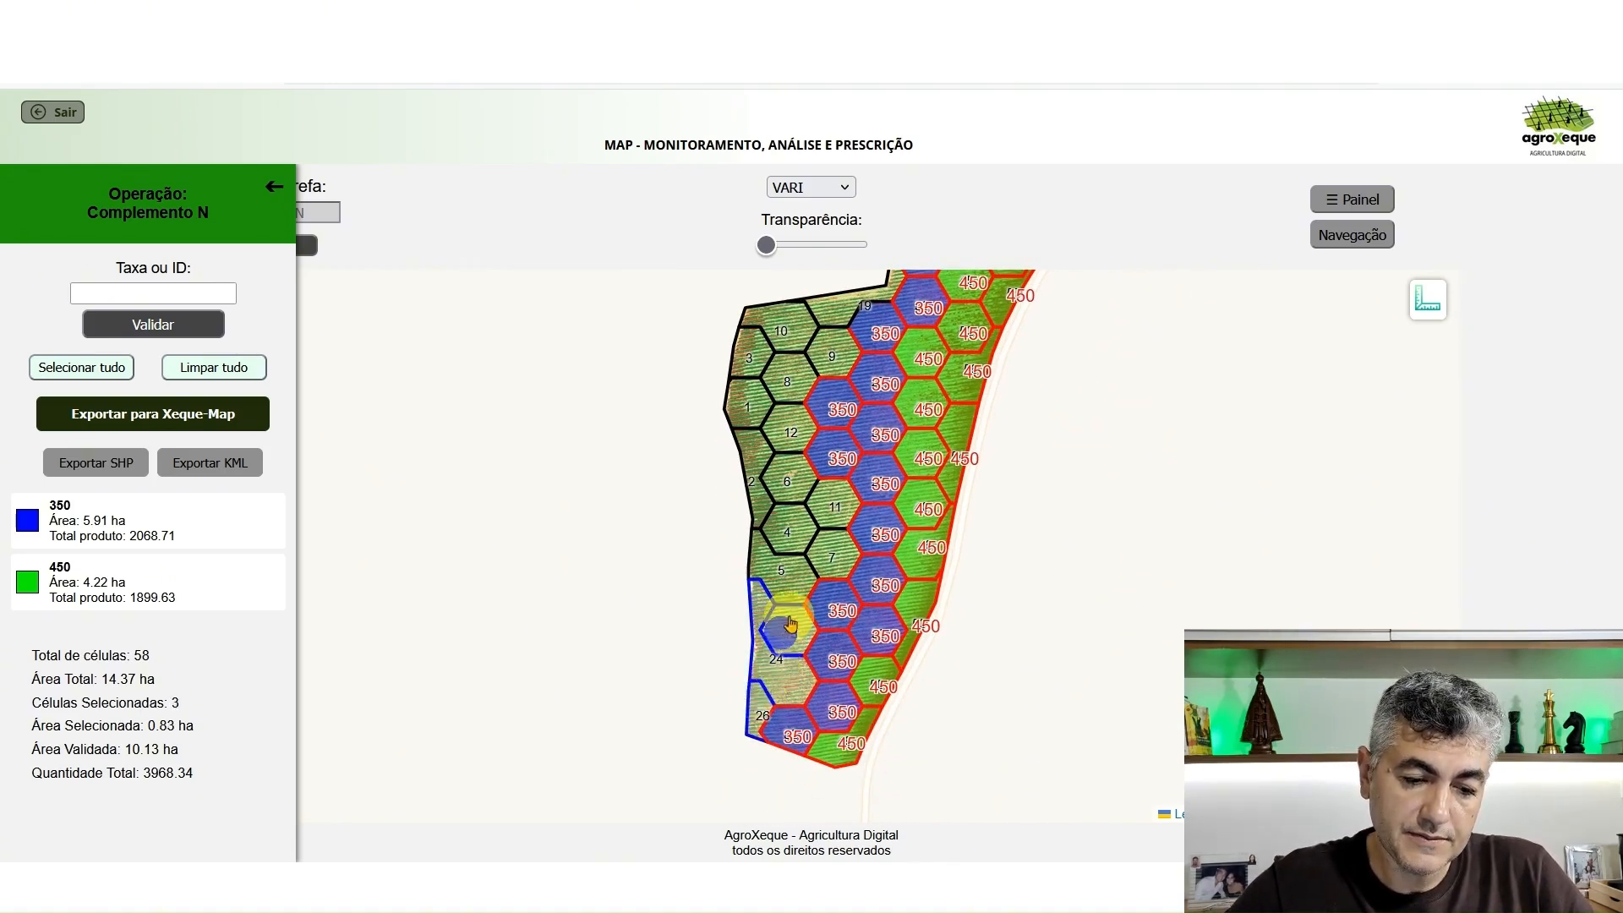
click(795, 579)
click(824, 549)
click(794, 526)
click(828, 486)
Add the remaining western cells 6, 2, 12, 1, 3, 8, 10, 9 and 19 to the selection
click(789, 474)
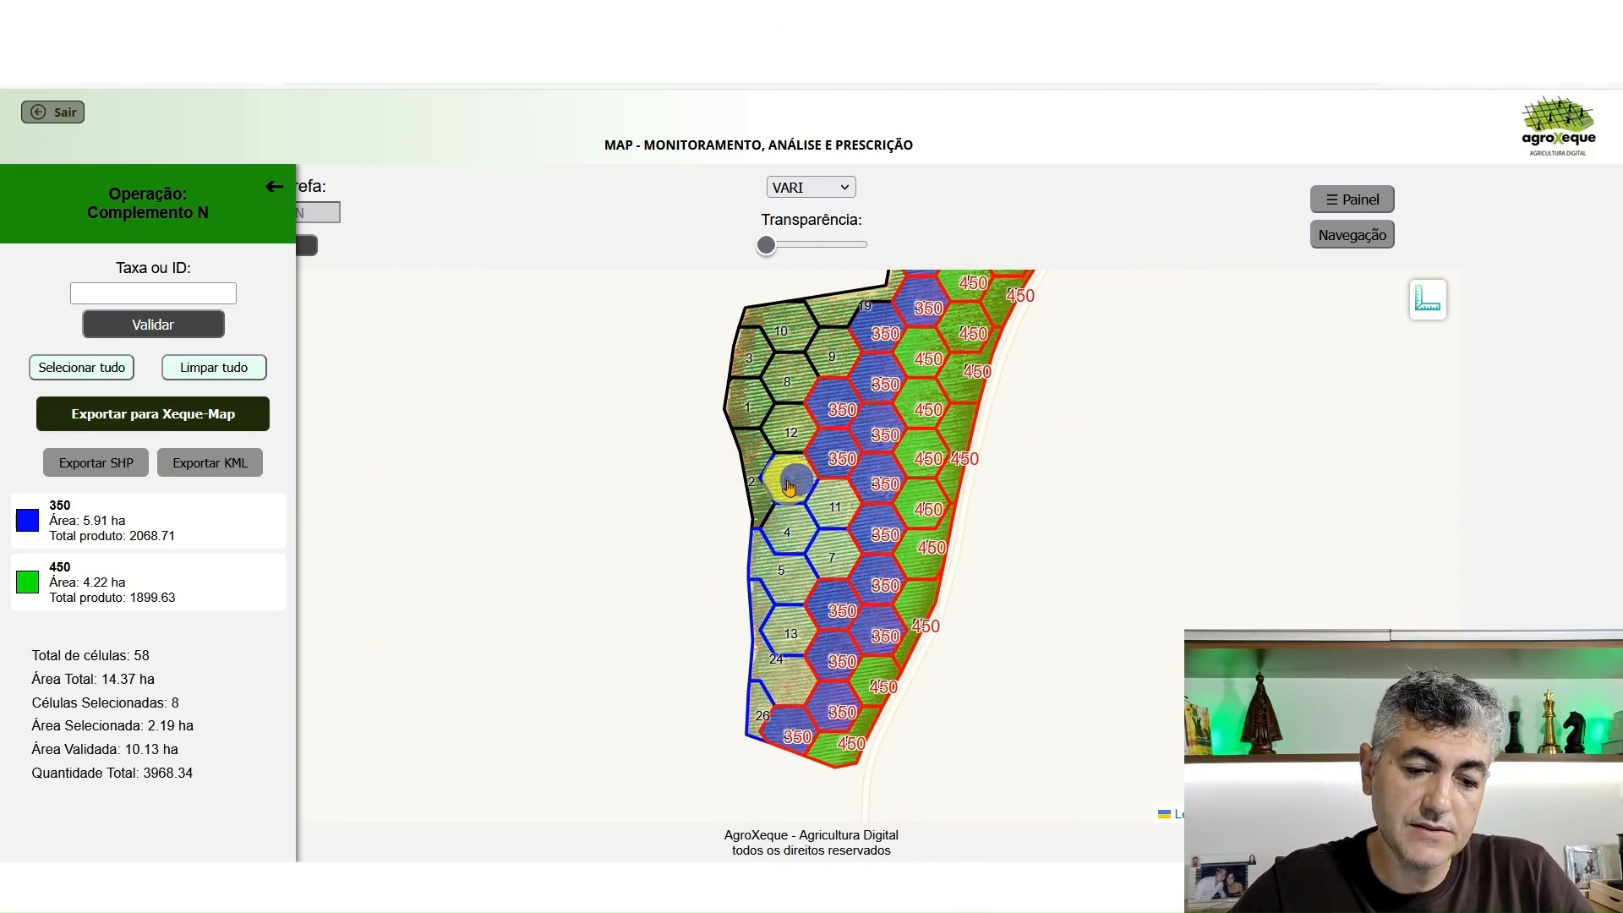
click(751, 460)
click(779, 414)
click(748, 406)
click(751, 356)
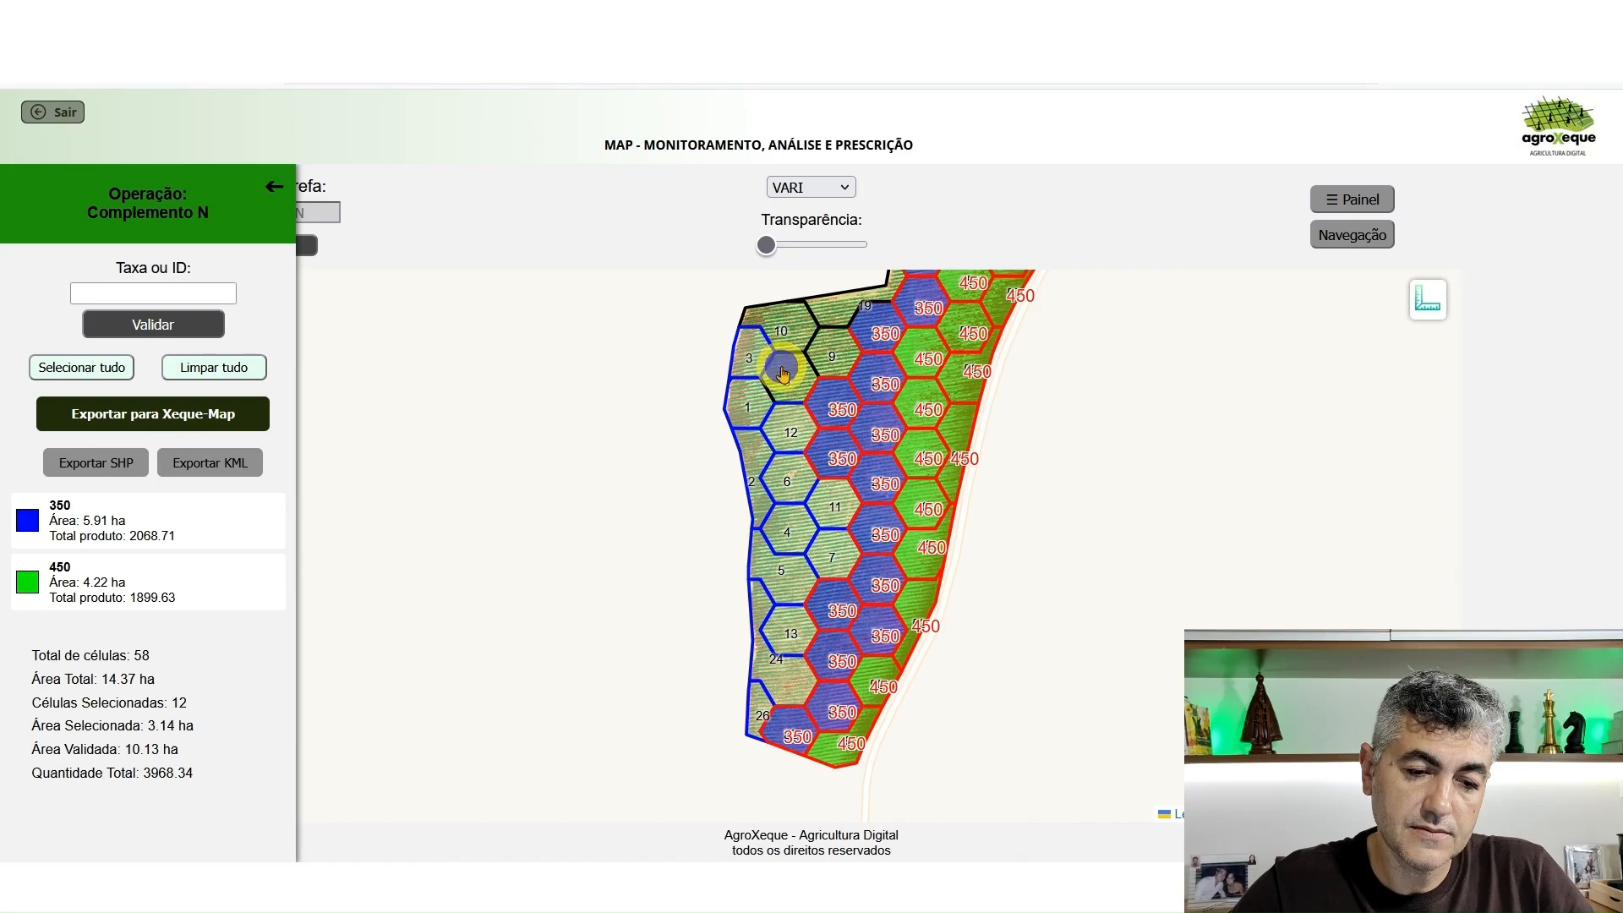
click(787, 378)
click(781, 332)
click(832, 351)
click(841, 316)
drag(906, 294, 887, 524)
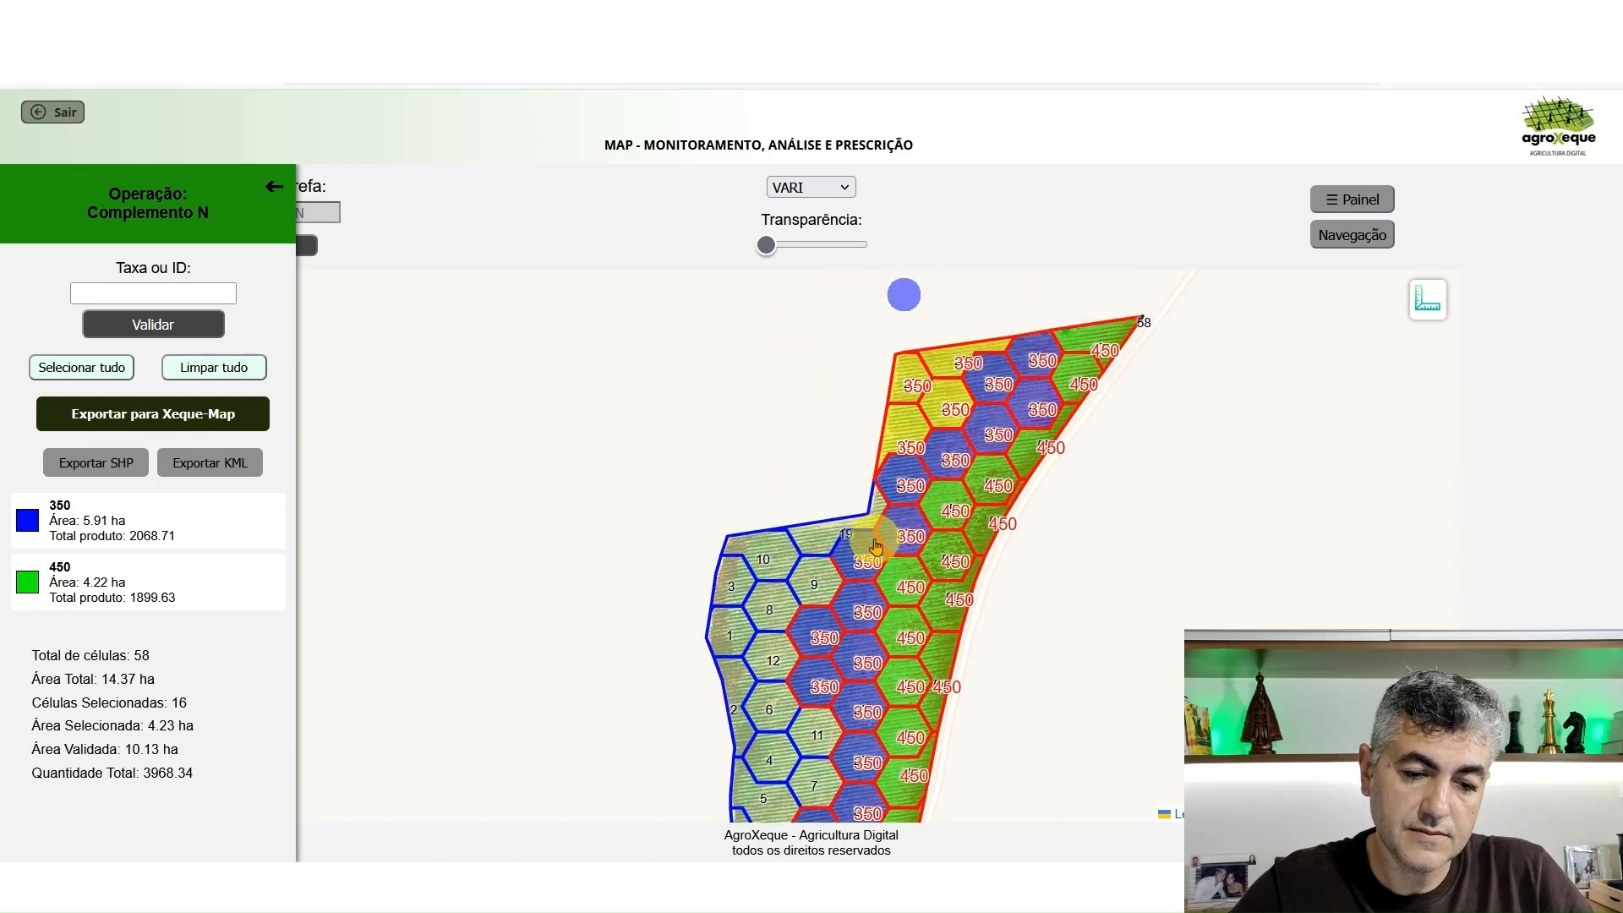
Assign rate 250 to the selected low-vigor cells along the field's western side
click(221, 291)
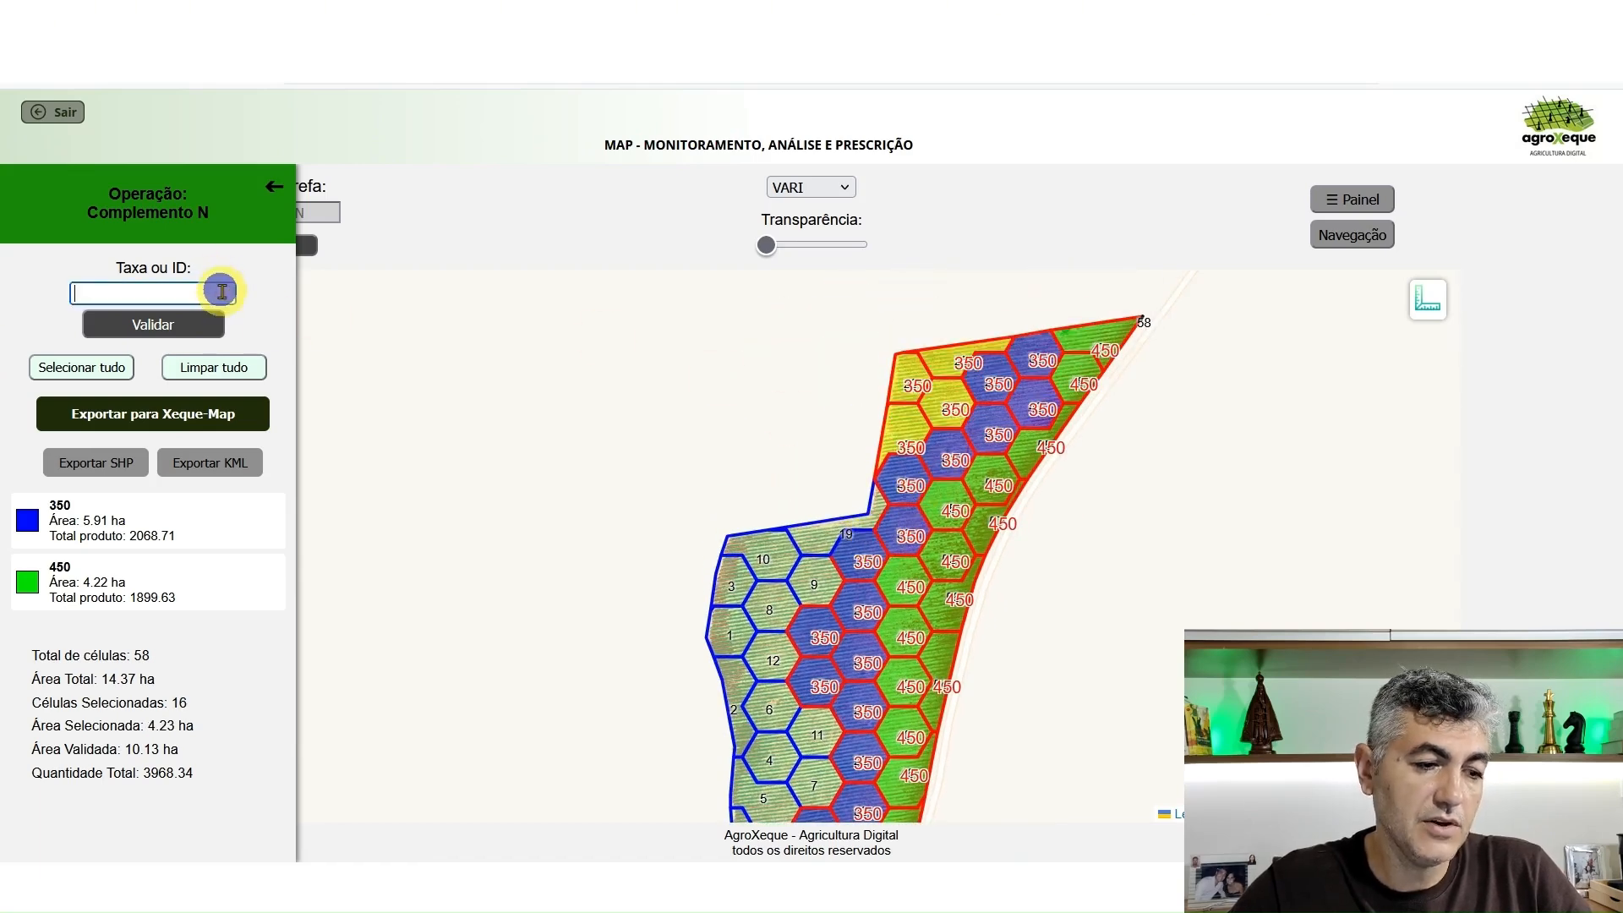
text(250)
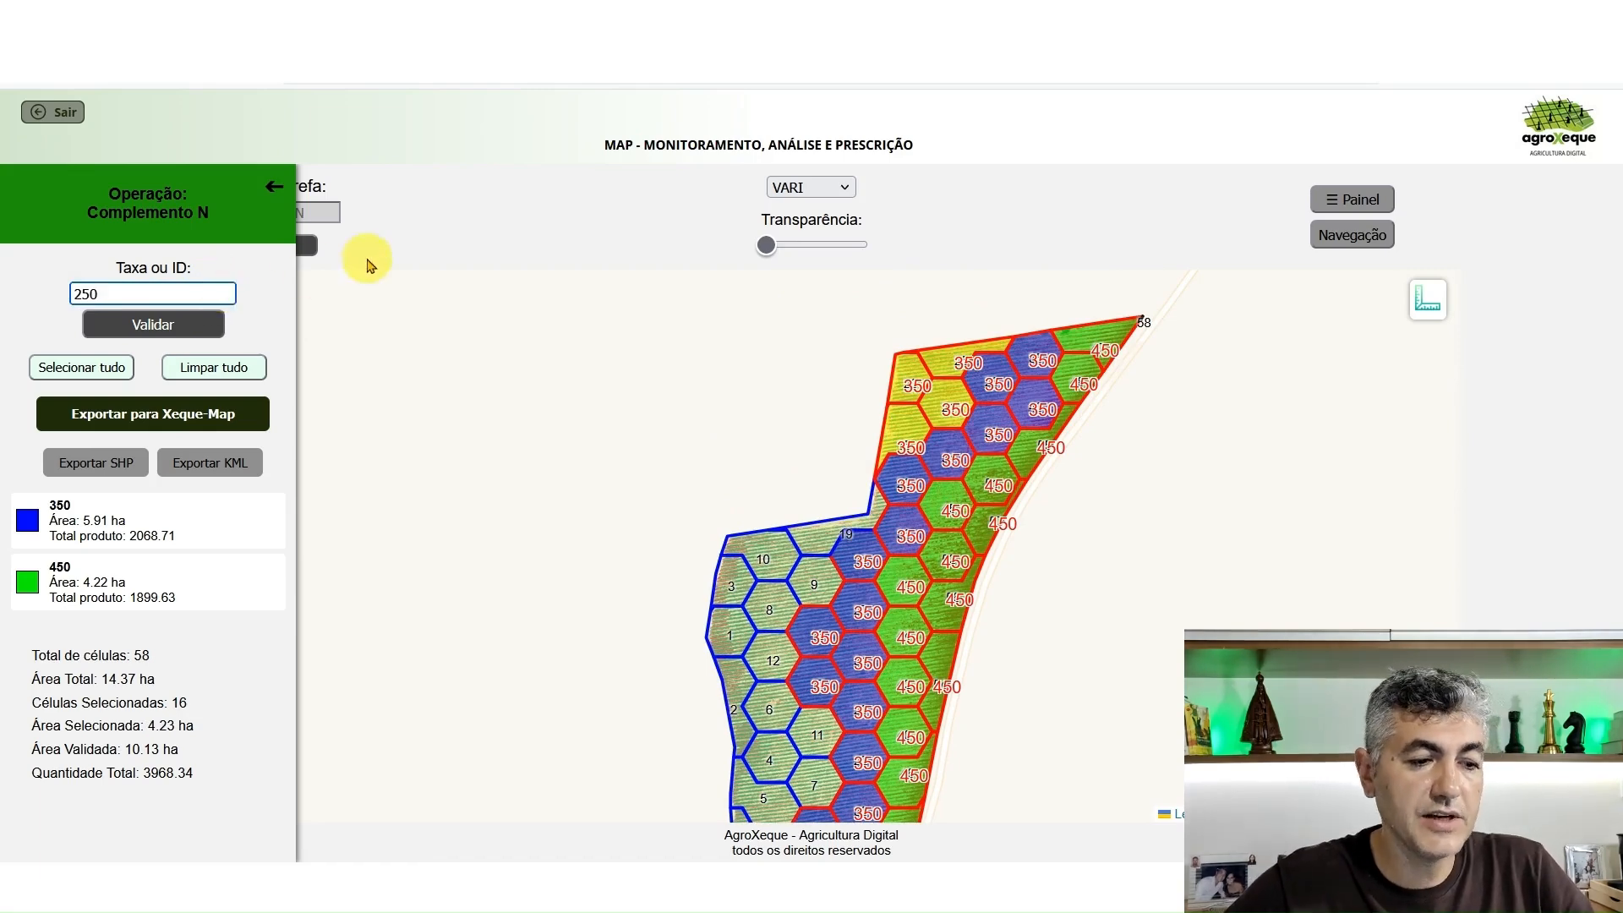
click(207, 322)
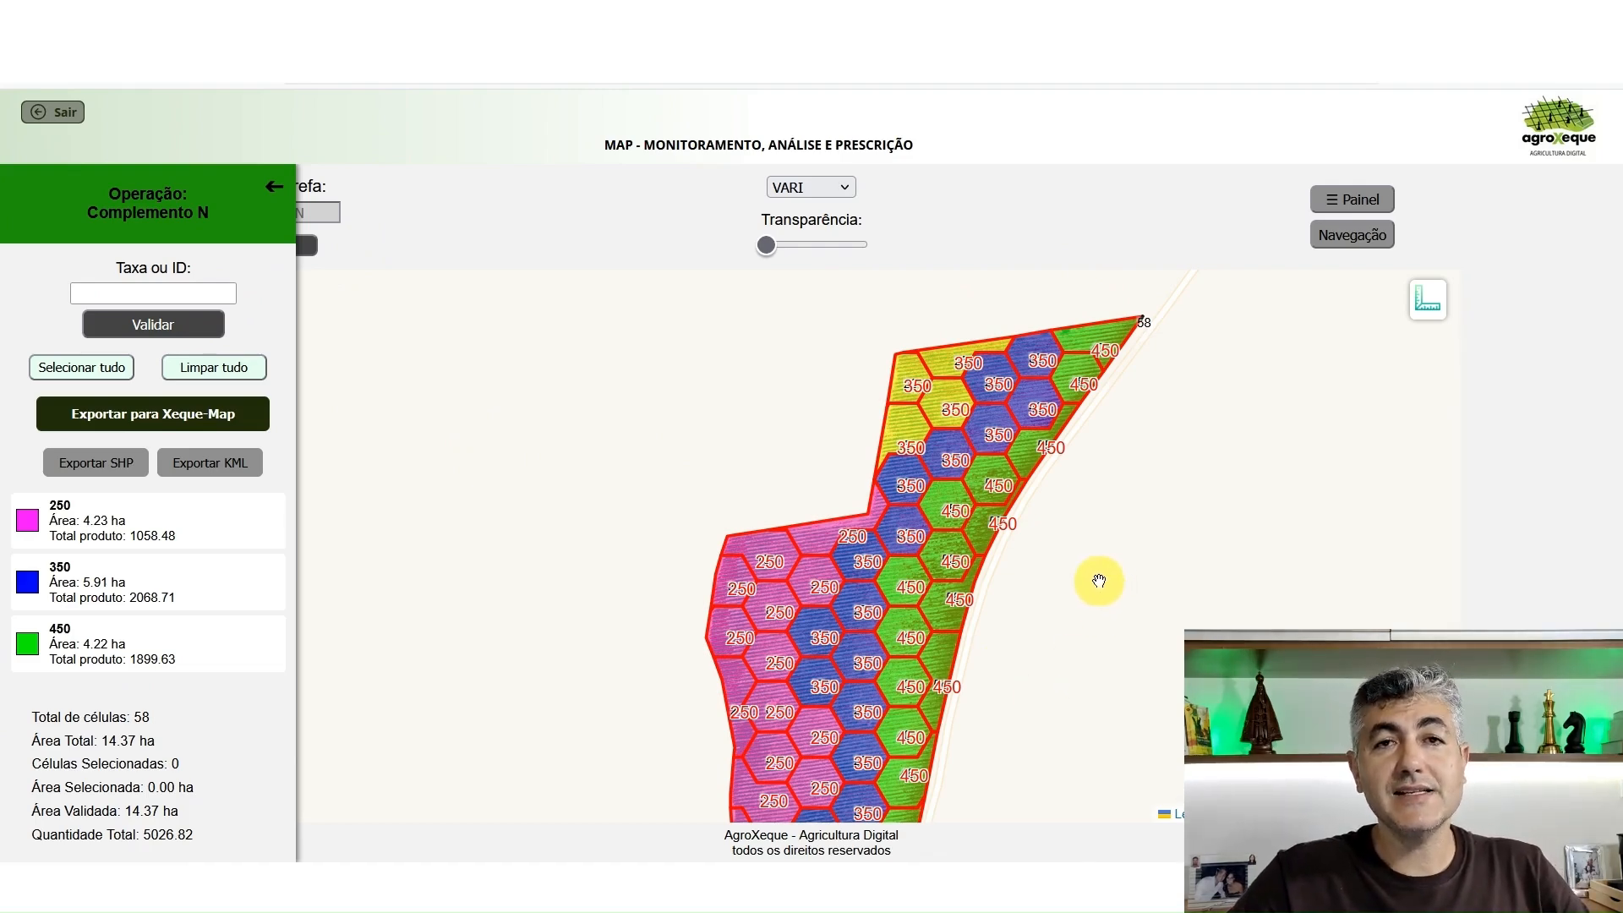
Review the product total for each of the three rates, the overall quantity, and the rate distribution across the whole field
drag(605, 595, 569, 482)
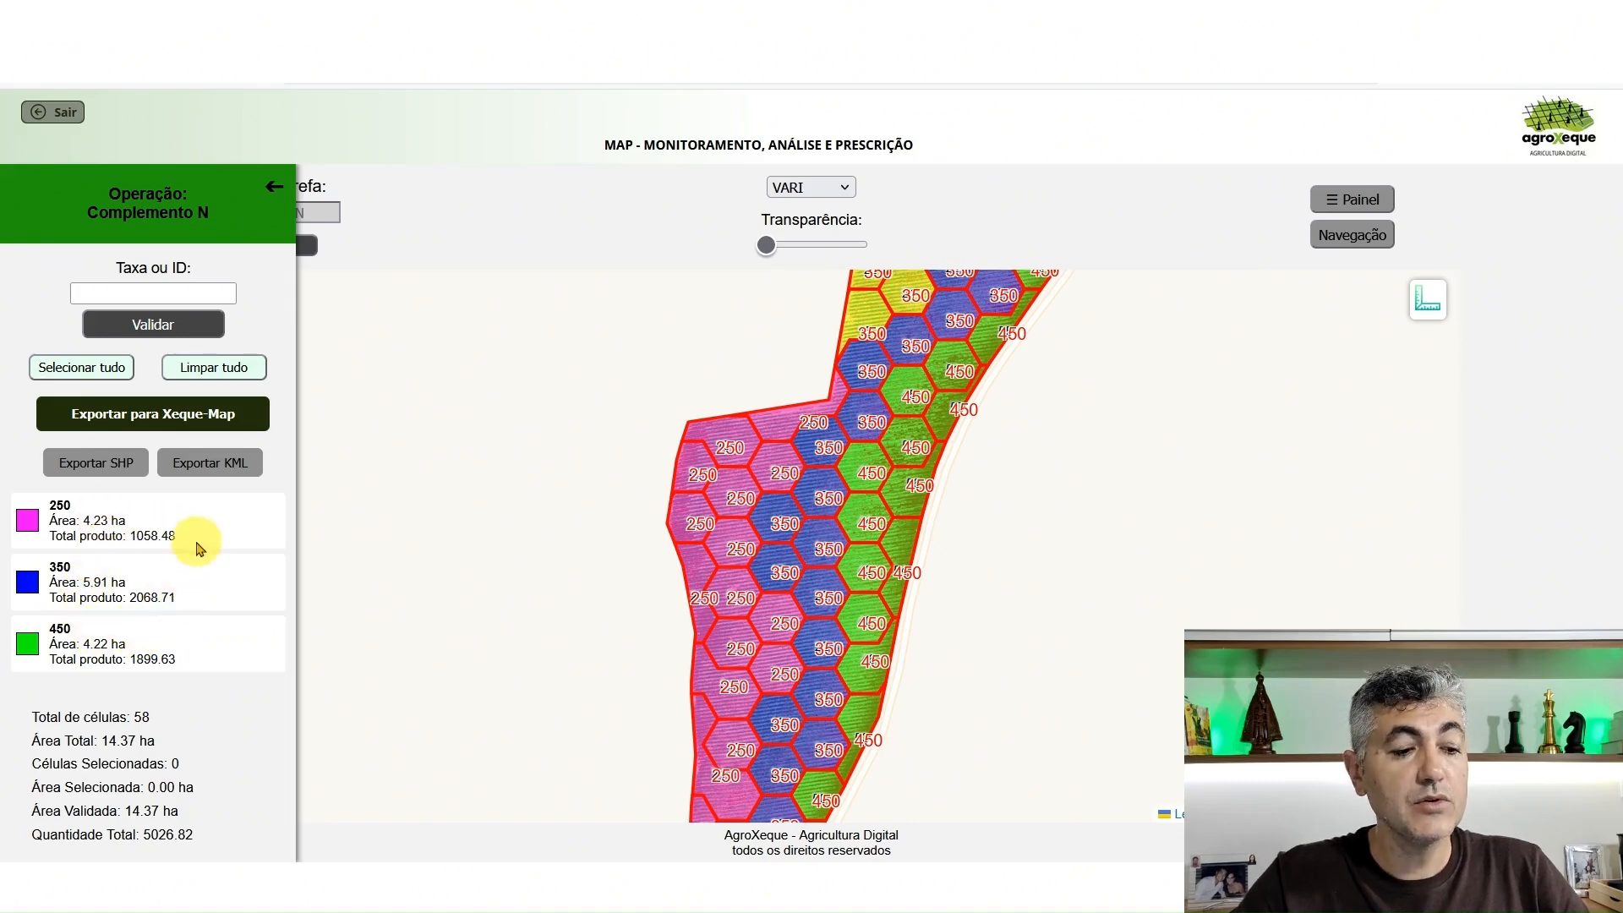
drag(196, 539, 128, 538)
drag(176, 597, 126, 598)
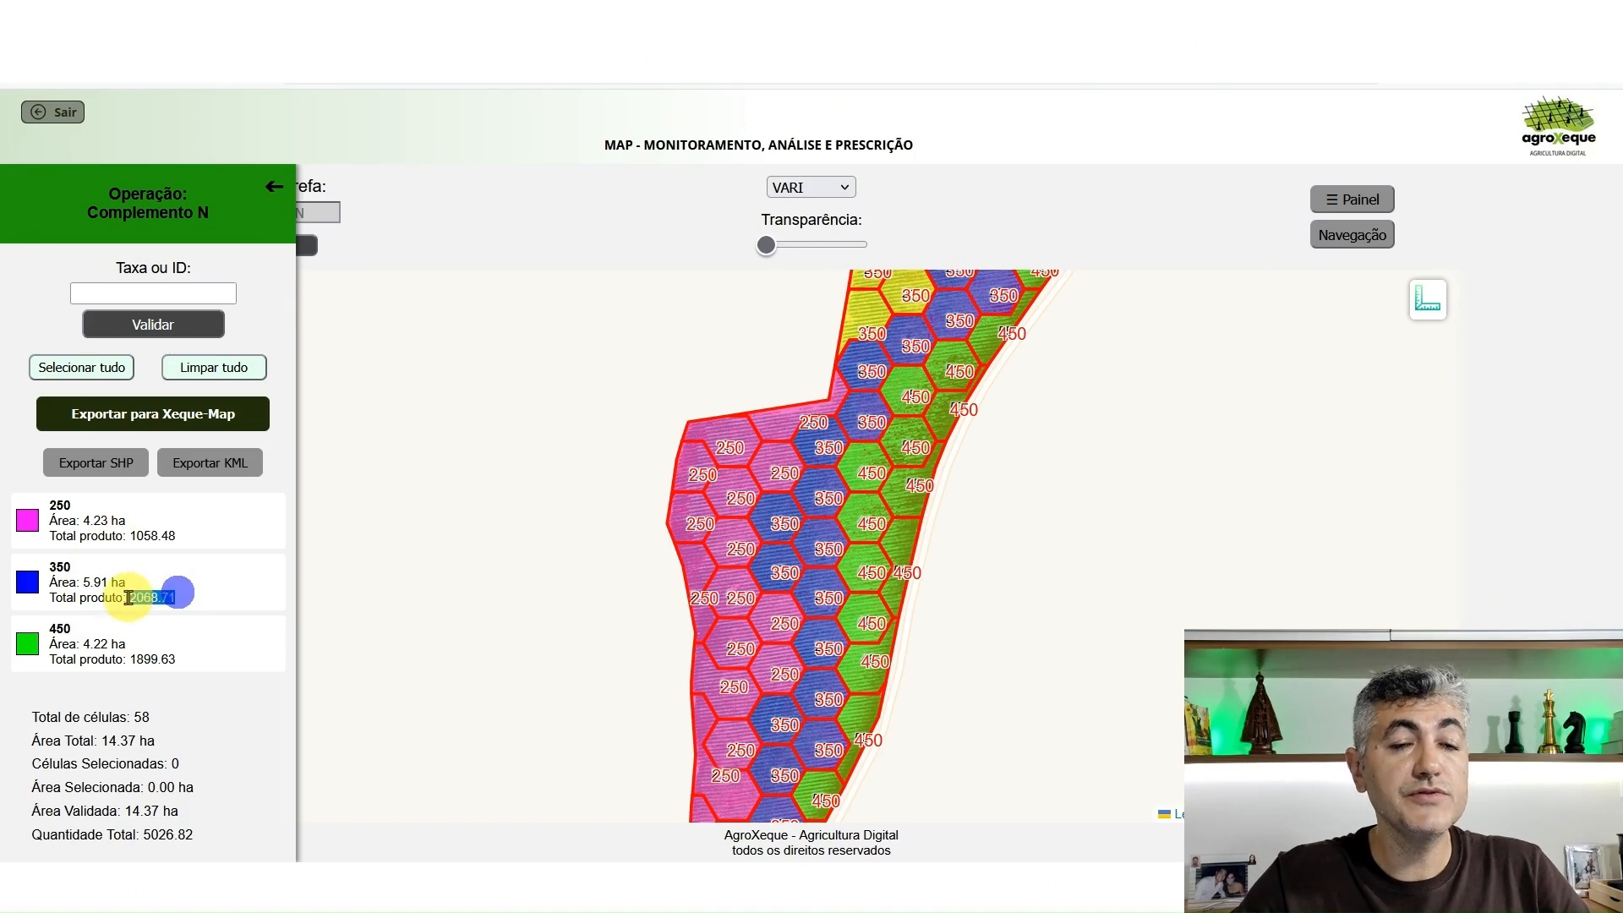
drag(179, 659, 137, 659)
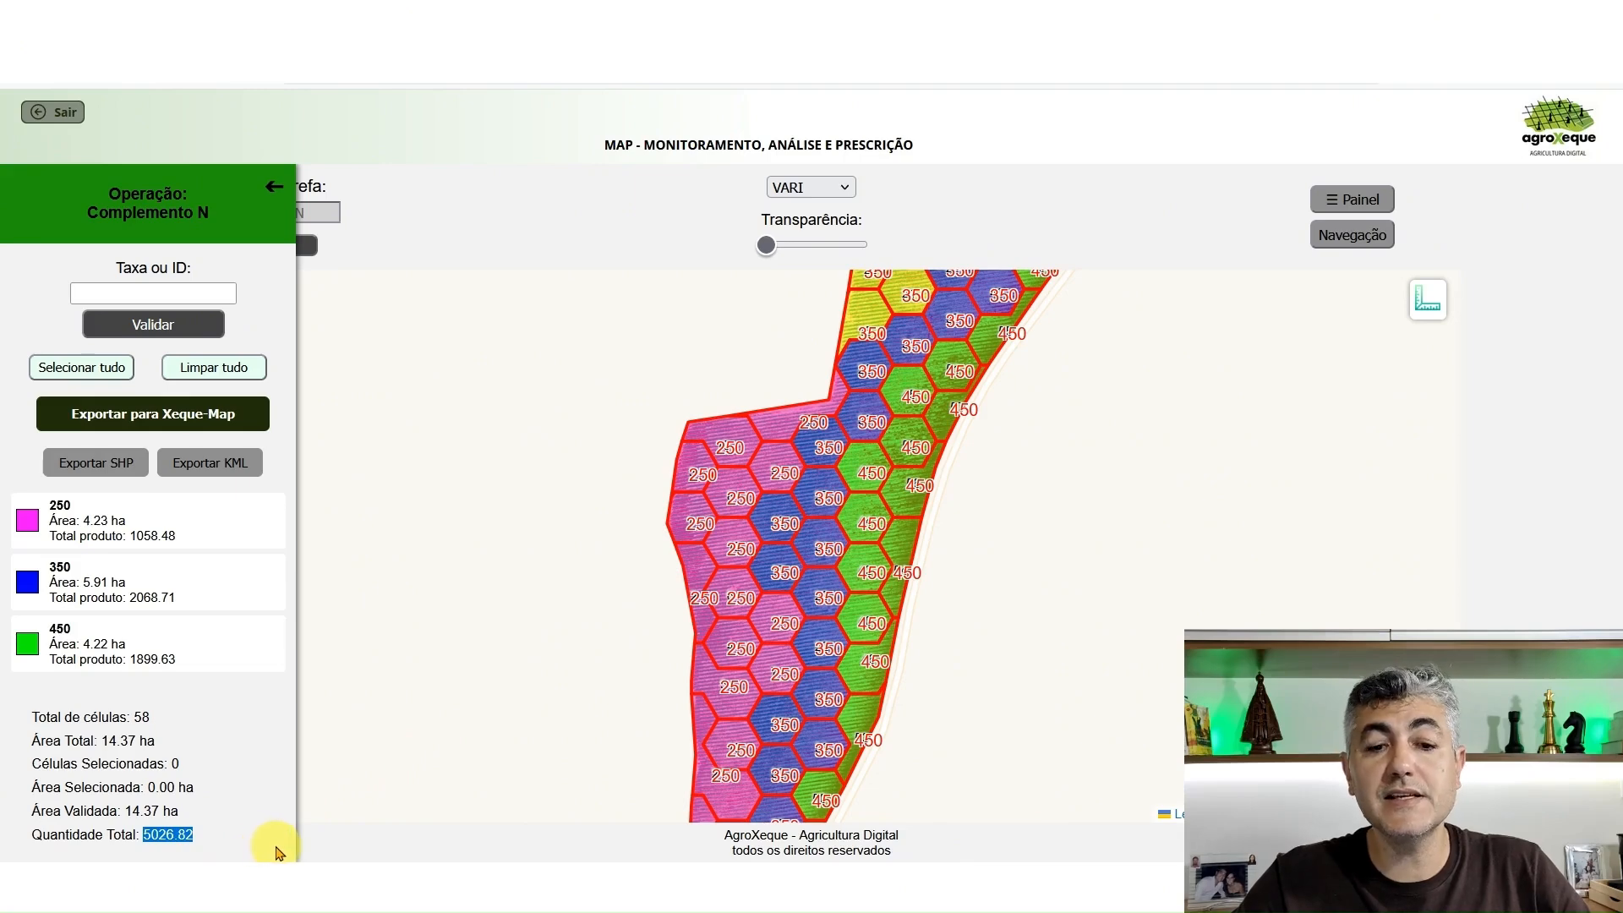
scroll(993, 512, down, 1)
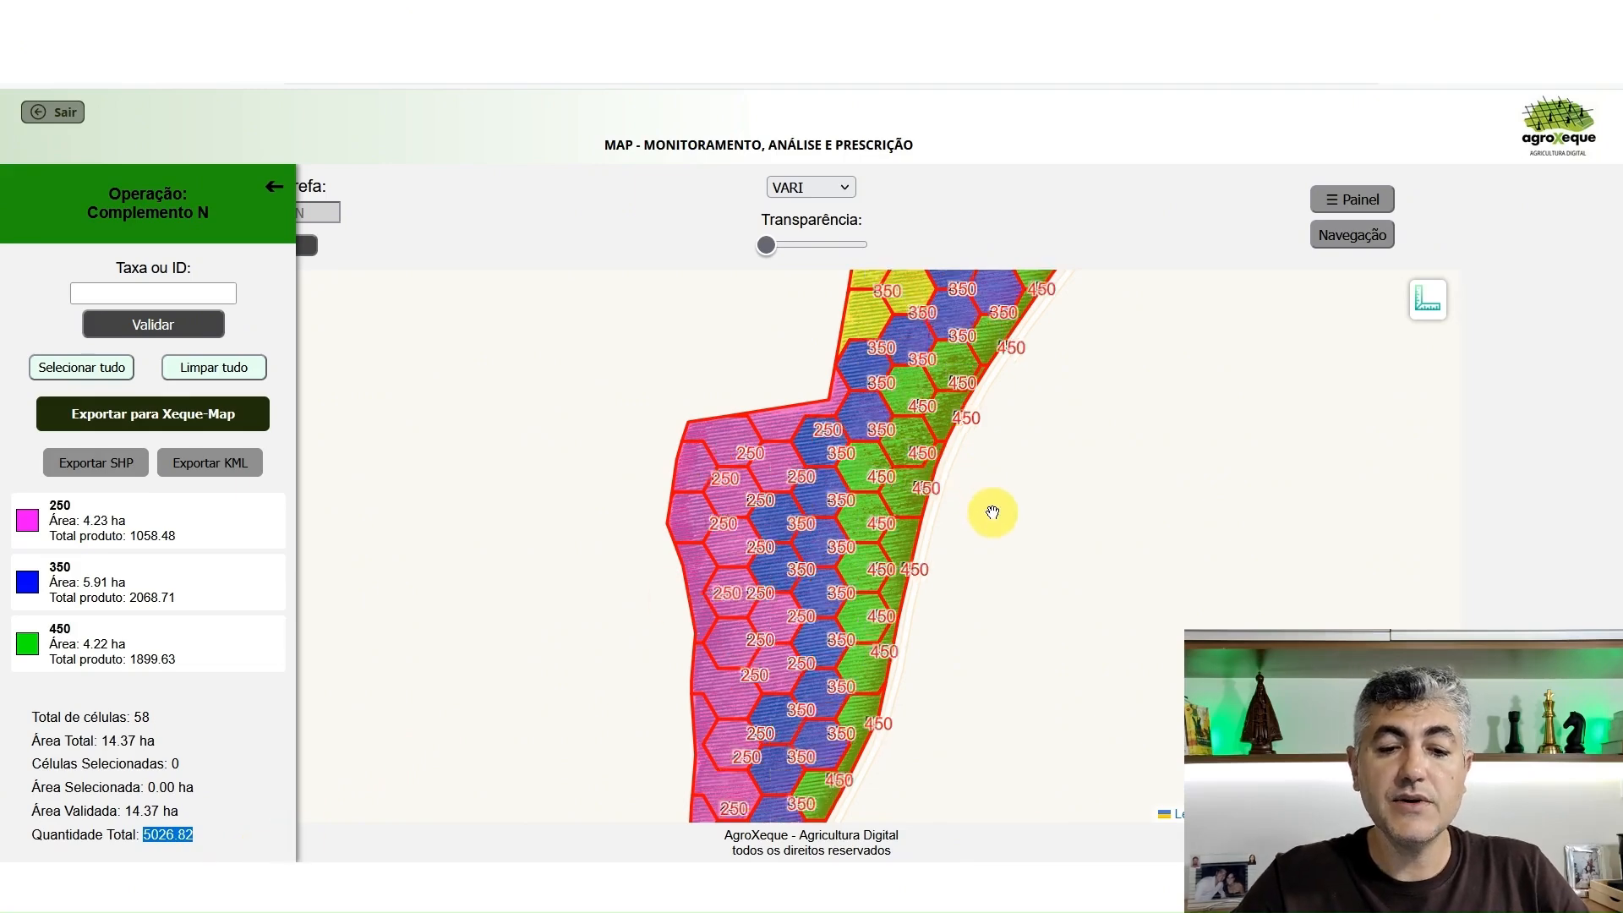
scroll(992, 513, down, 1)
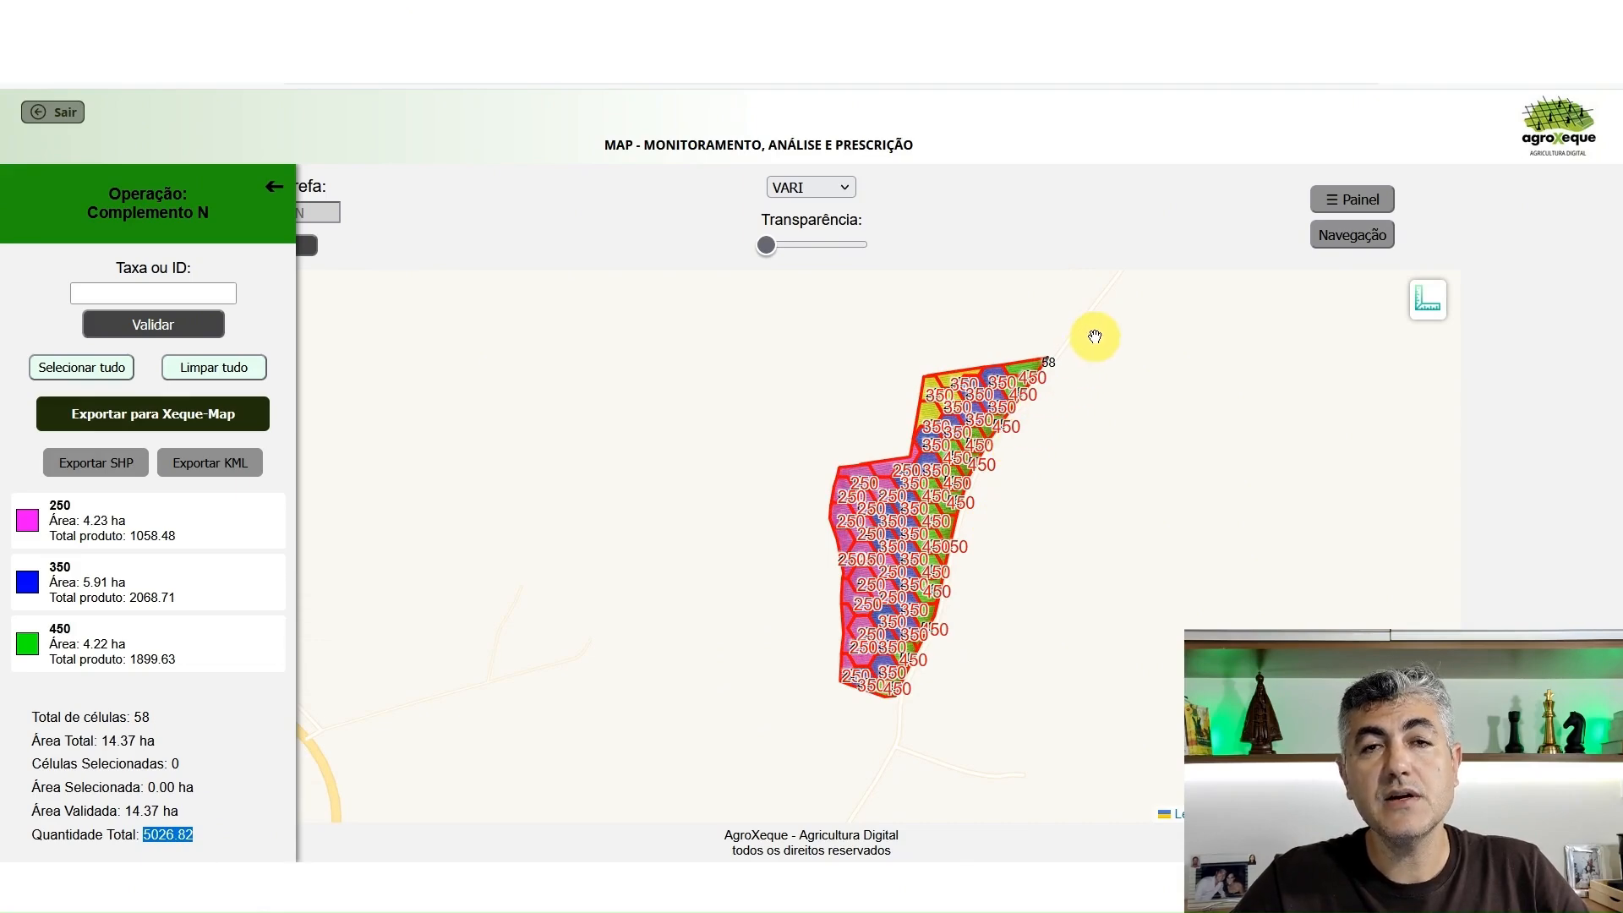
double_click(1070, 394)
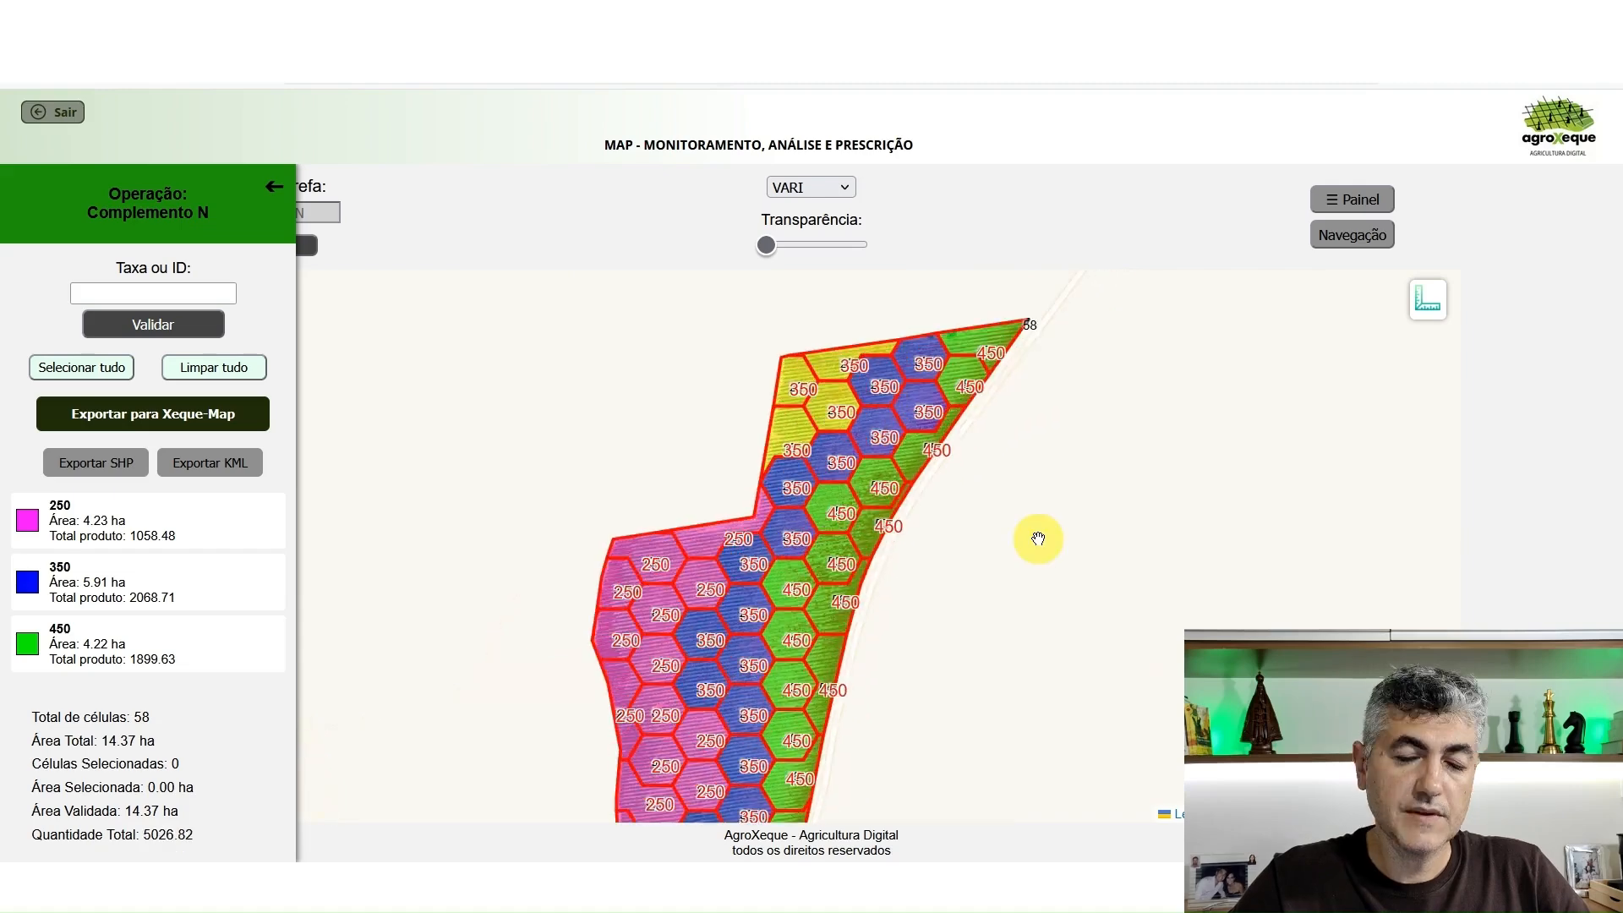